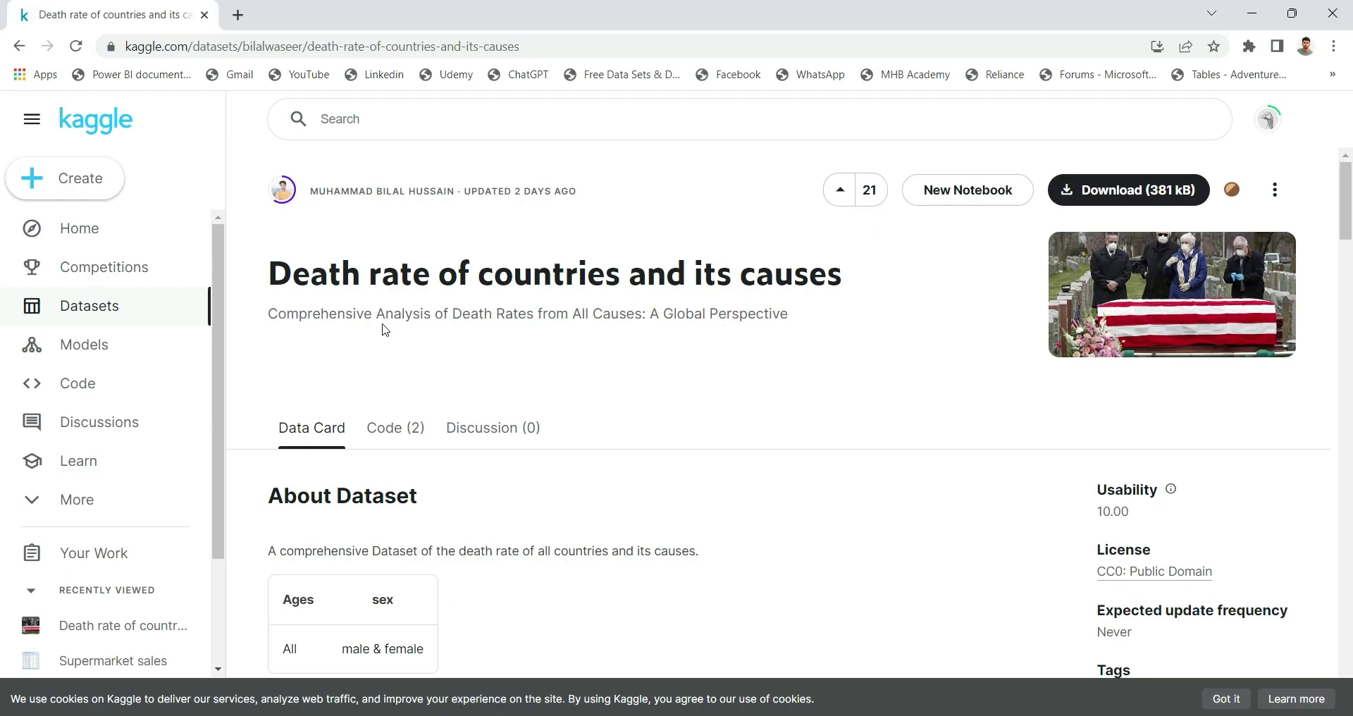
# Switch to the death rate workbook in Excel and examine the countries listed in the Entity column's filter.
pyautogui.hotkey('alt', 'Tab')
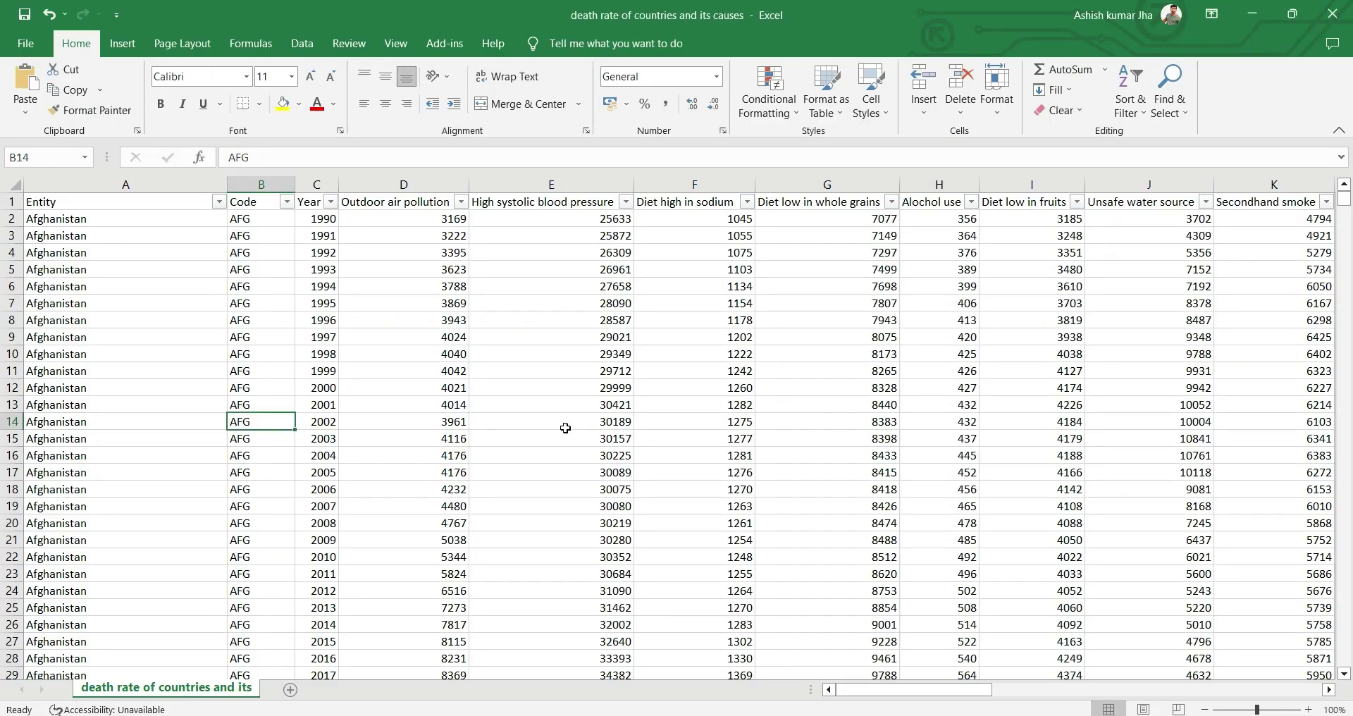
pyautogui.click(116, 202)
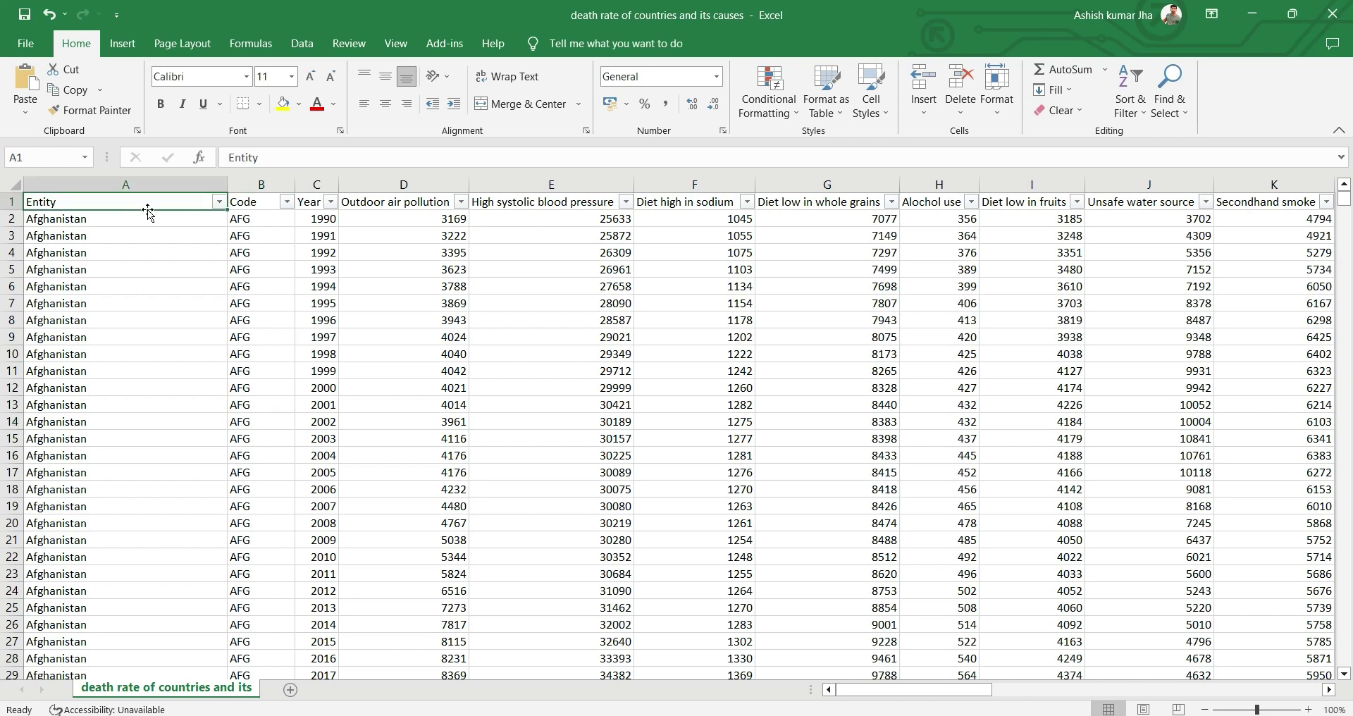
pyautogui.hotkey('ctrl', 'shift', 'Down')
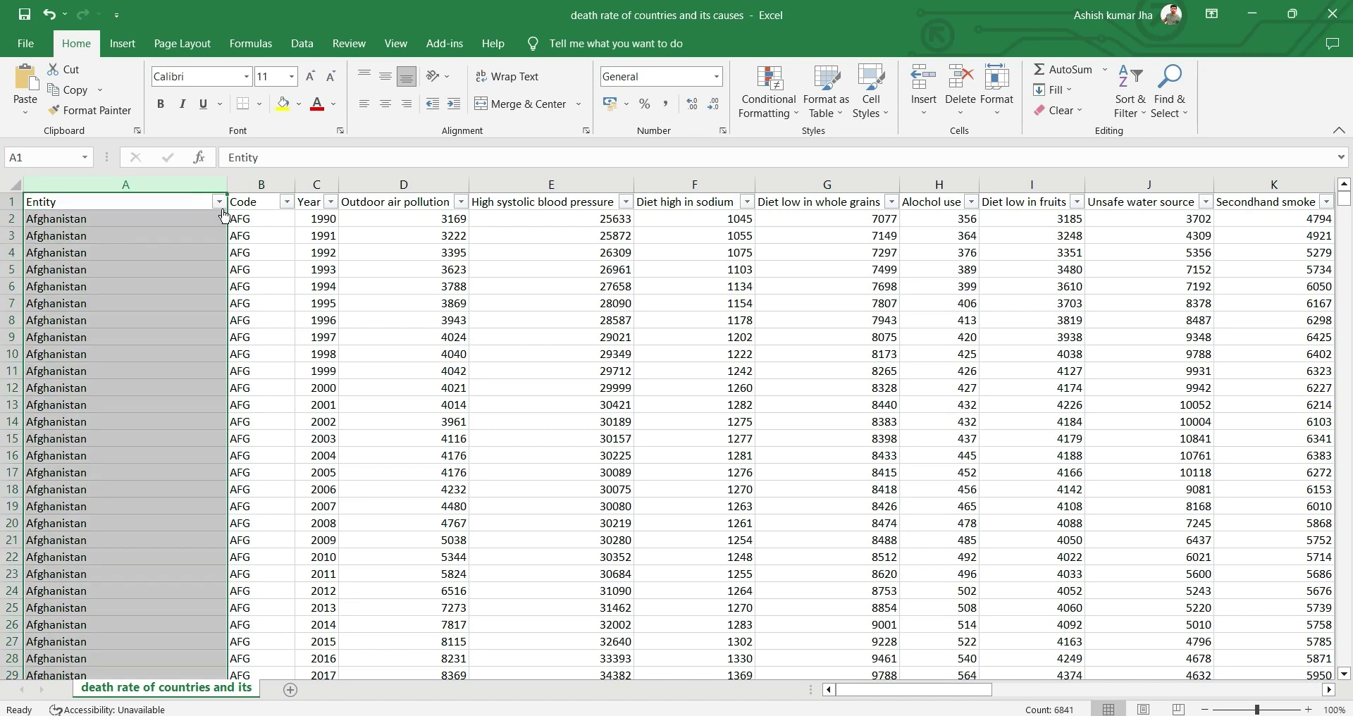
pyautogui.click(219, 203)
pyautogui.scroll(-5, 105, 429)
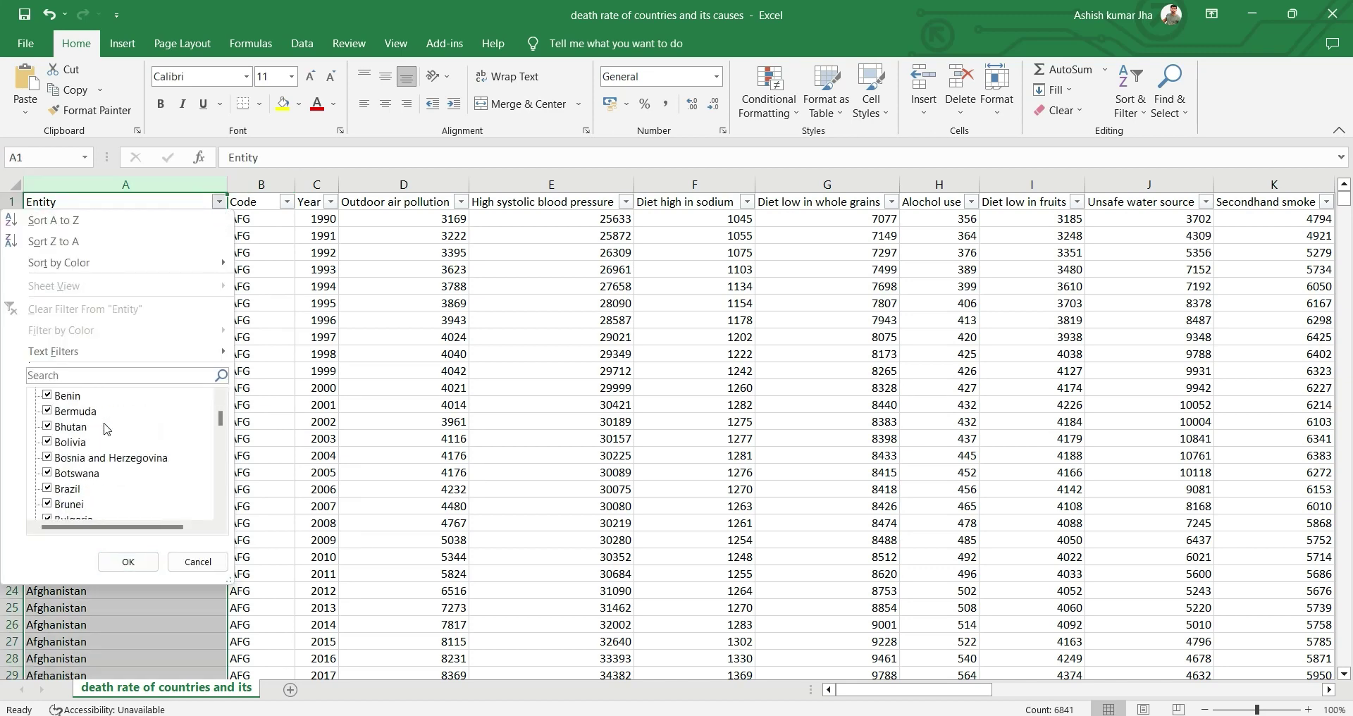
pyautogui.scroll(-8, 106, 430)
pyautogui.click(197, 562)
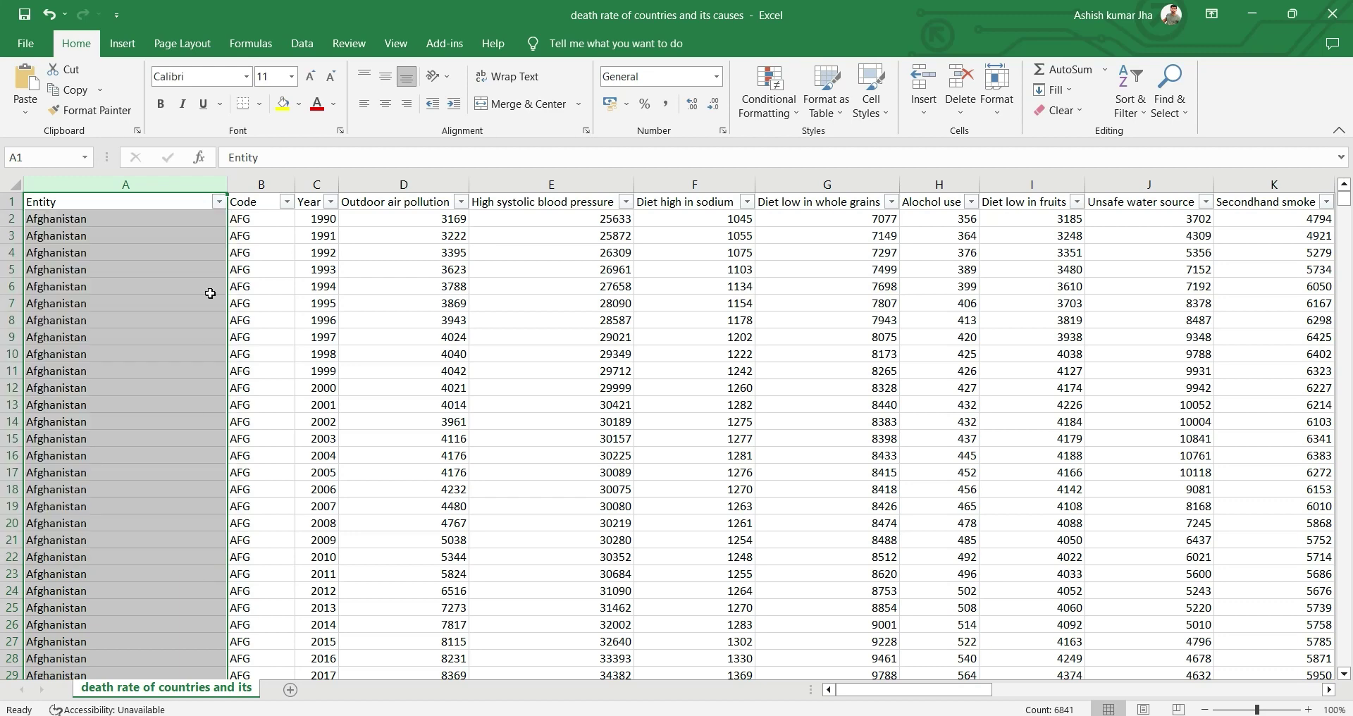
# Examine the Code and Year columns and the death cause columns across the worksheet, starting from Outdoor air pollution.
pyautogui.click(258, 217)
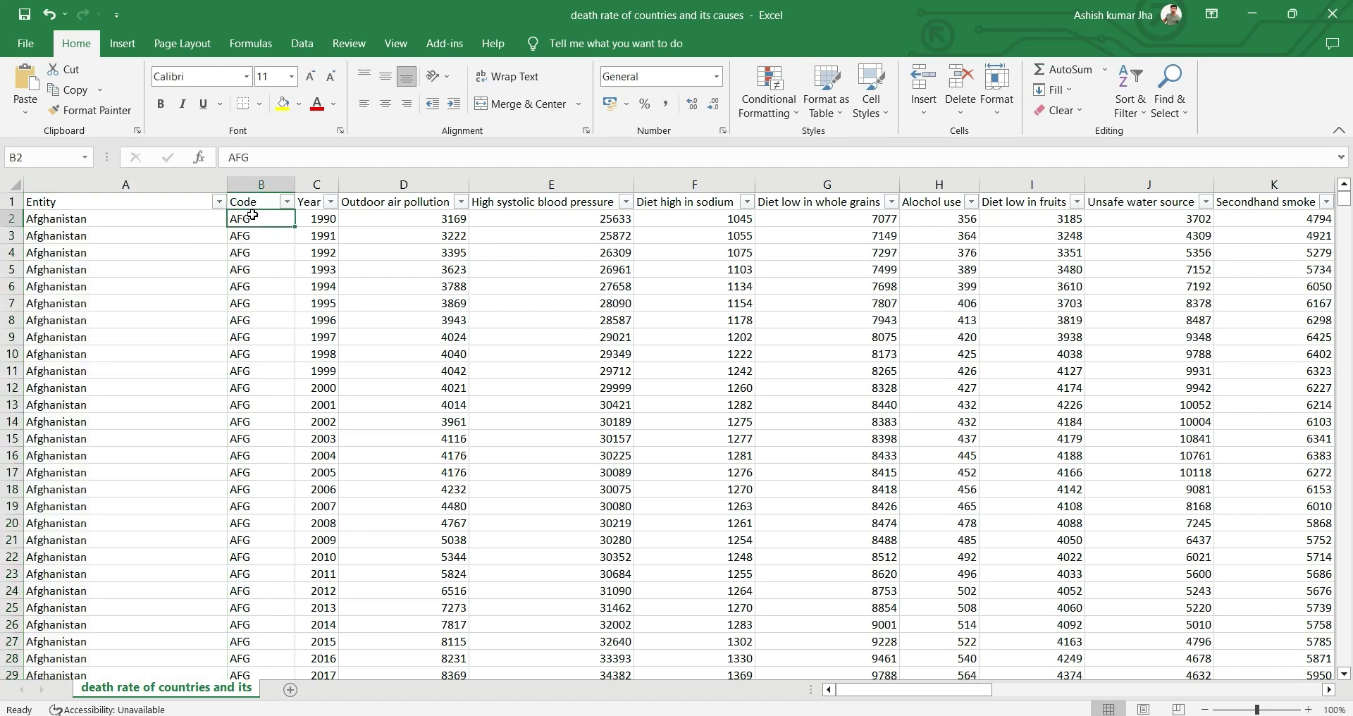
pyautogui.click(316, 205)
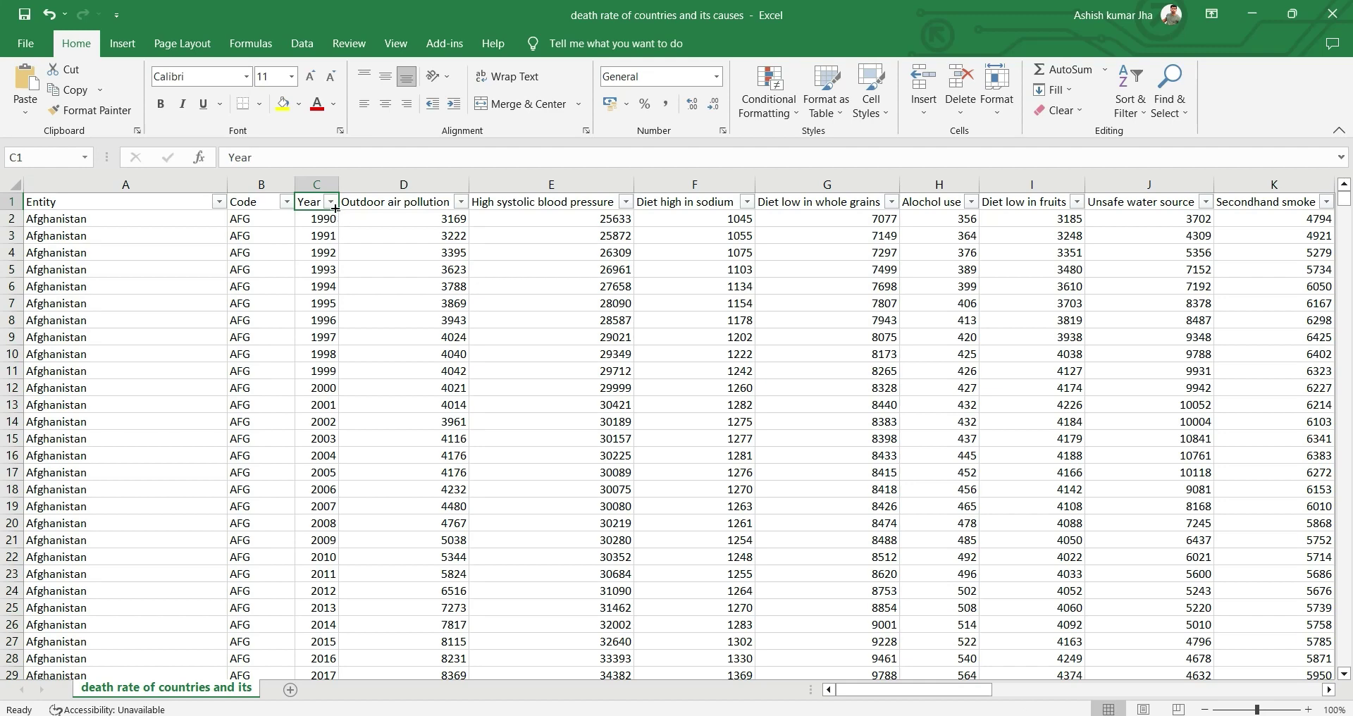
pyautogui.click(343, 209)
pyautogui.hotkey('ctrl', 'shift', 'Down')
pyautogui.click(539, 257)
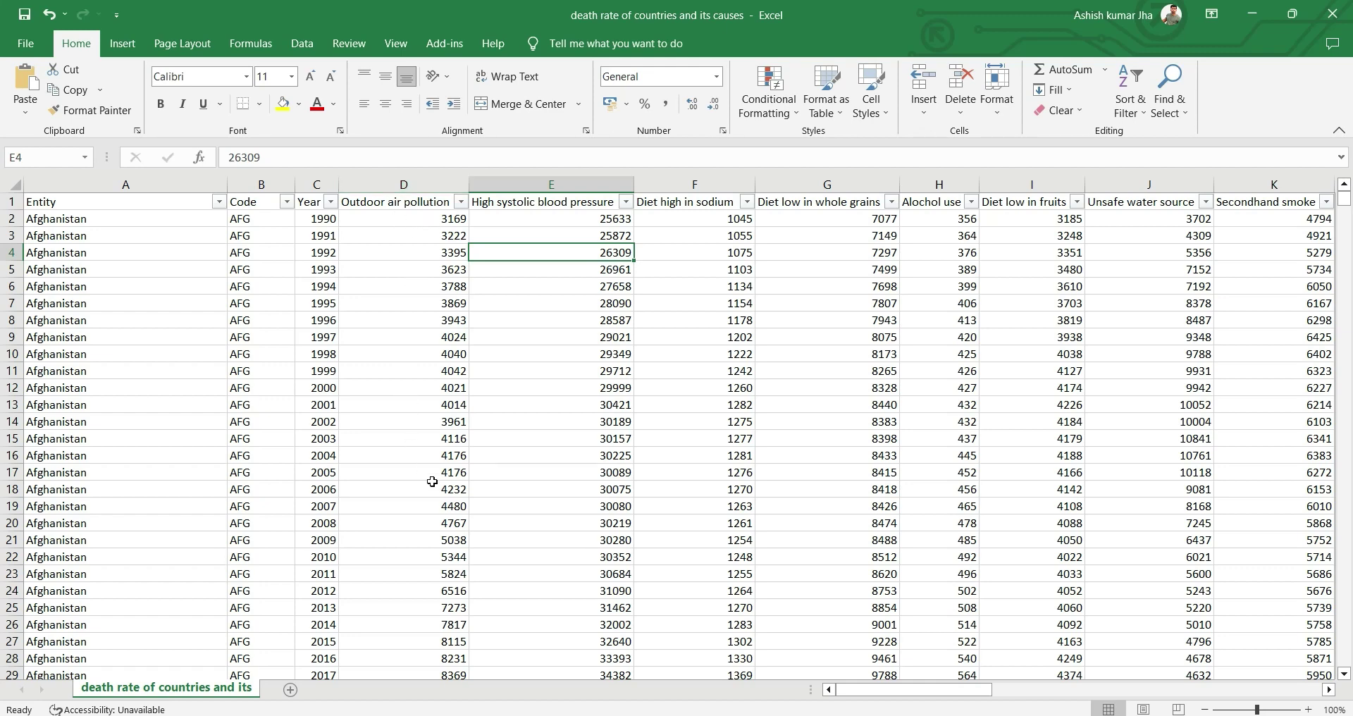
pyautogui.click(550, 184)
pyautogui.click(436, 182)
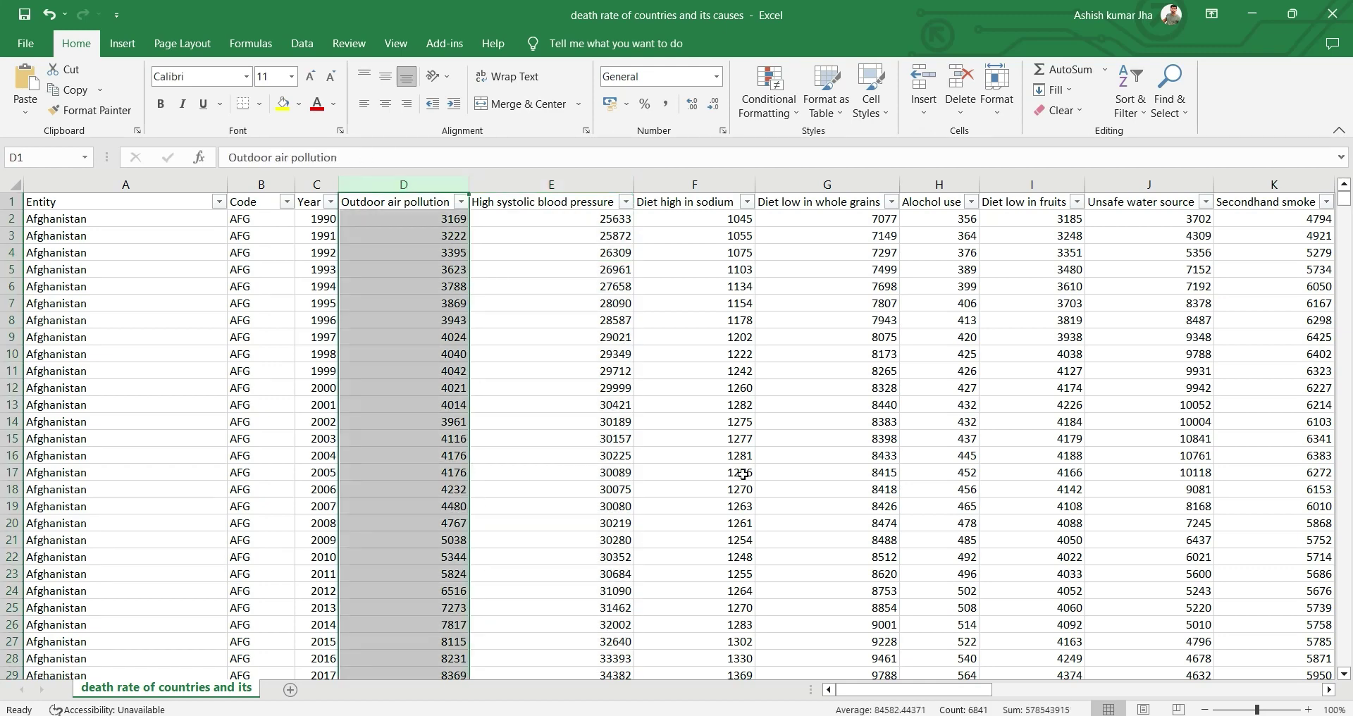
pyautogui.moveTo(885, 693); pyautogui.dragTo(1072, 691)
pyautogui.click(551, 337)
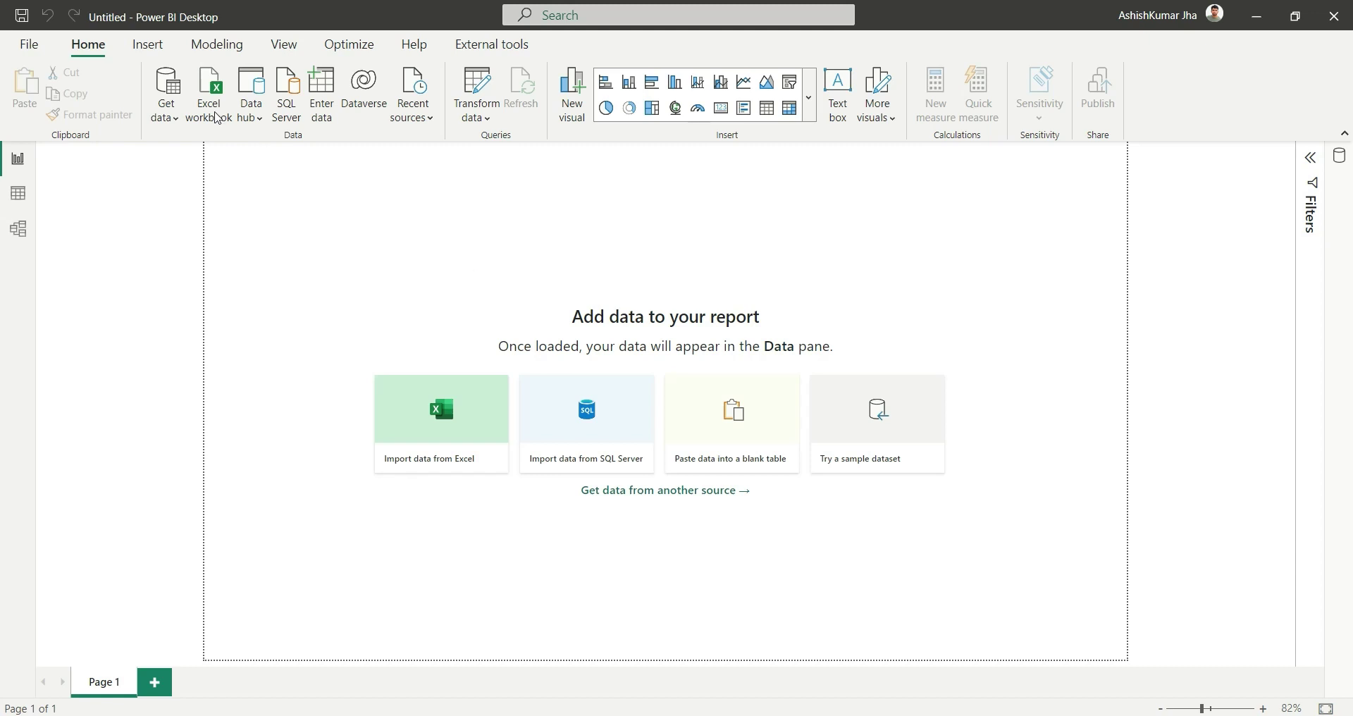
# Import the CSV file "death rate of countries and its causes" from the Death Rate folder and open it for transformation in Power Query.
pyautogui.click(168, 117)
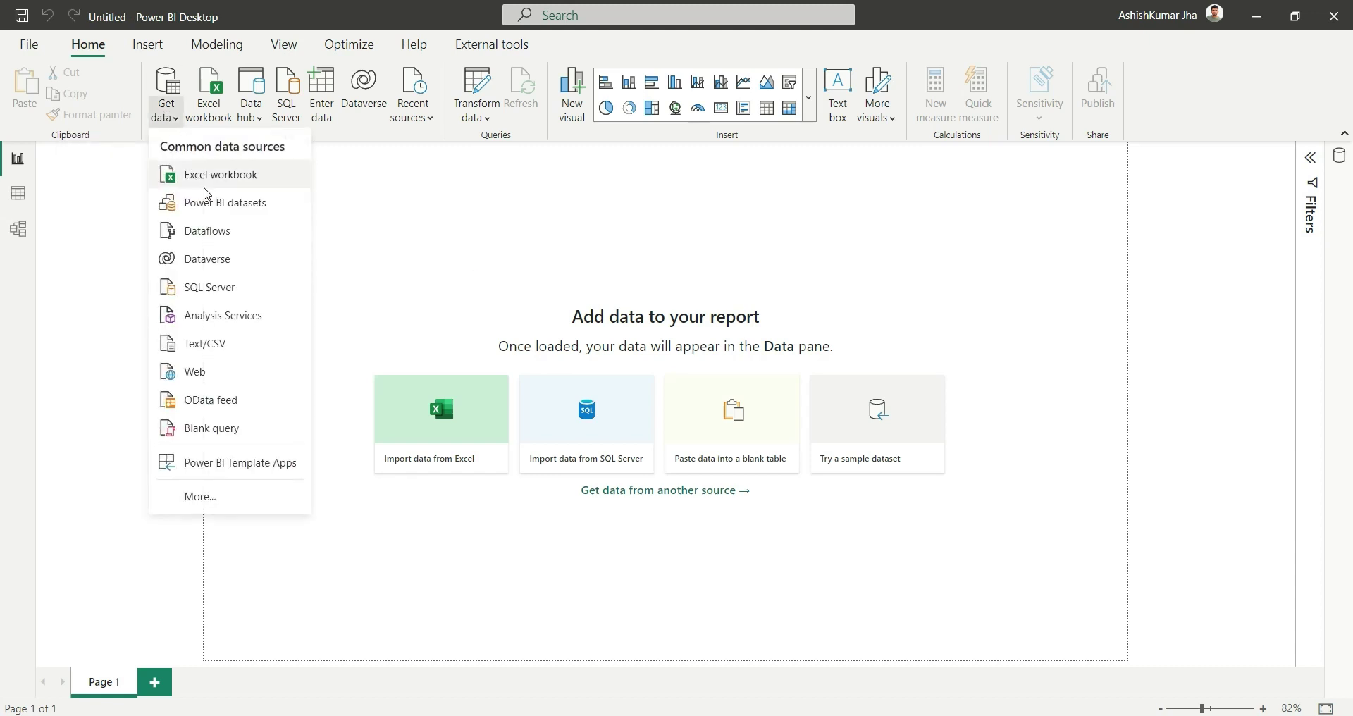
pyautogui.click(245, 351)
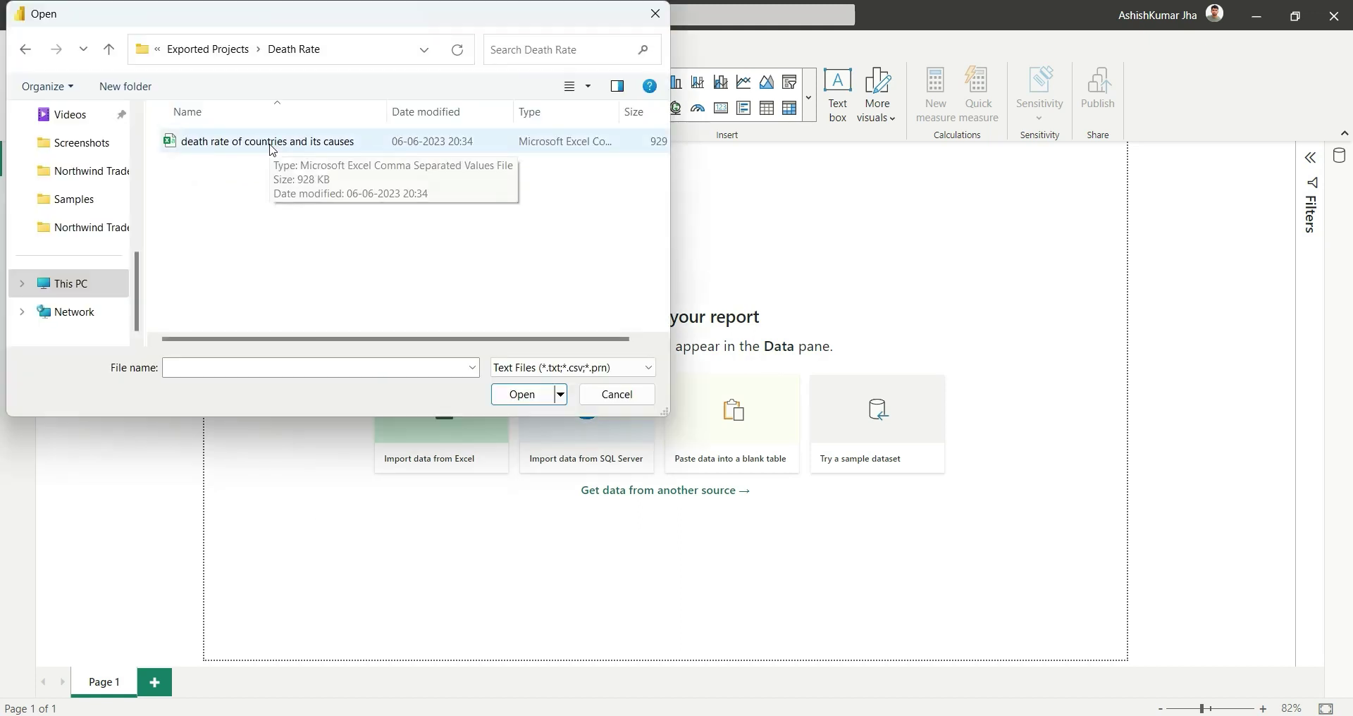
pyautogui.doubleClick(272, 142)
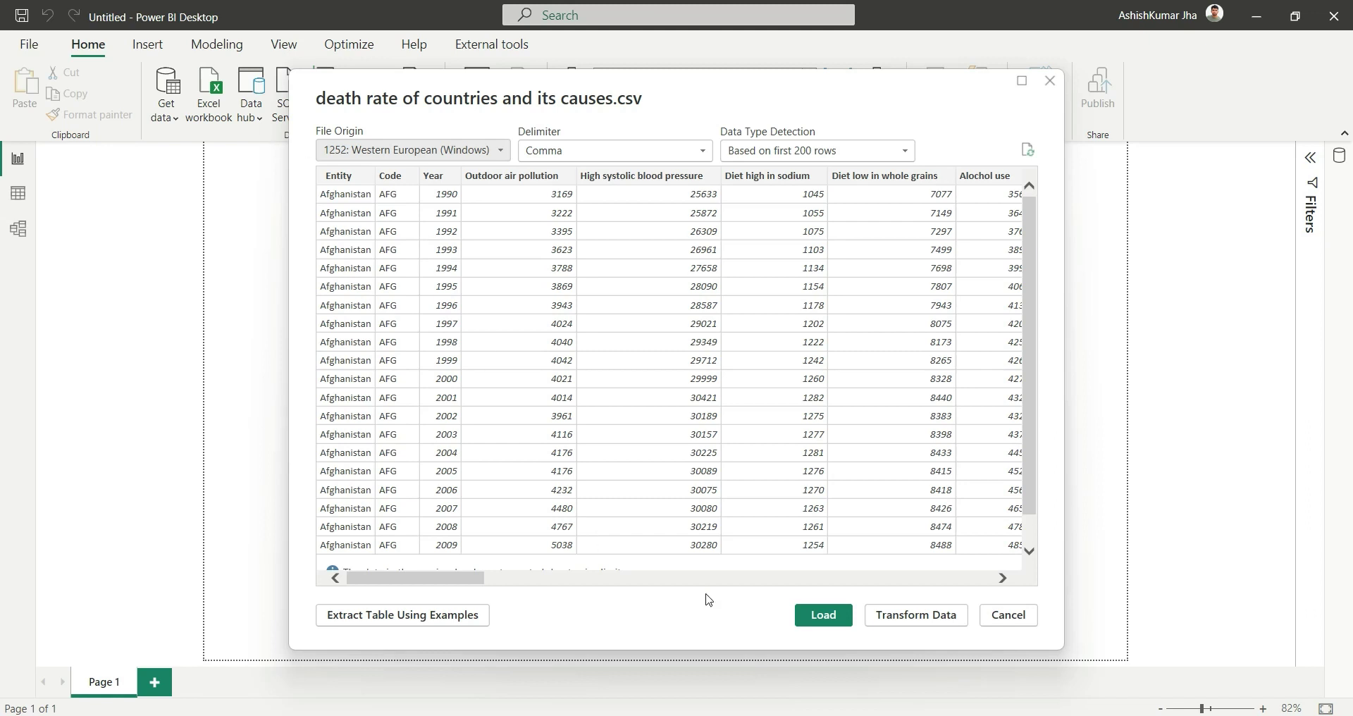
pyautogui.click(908, 624)
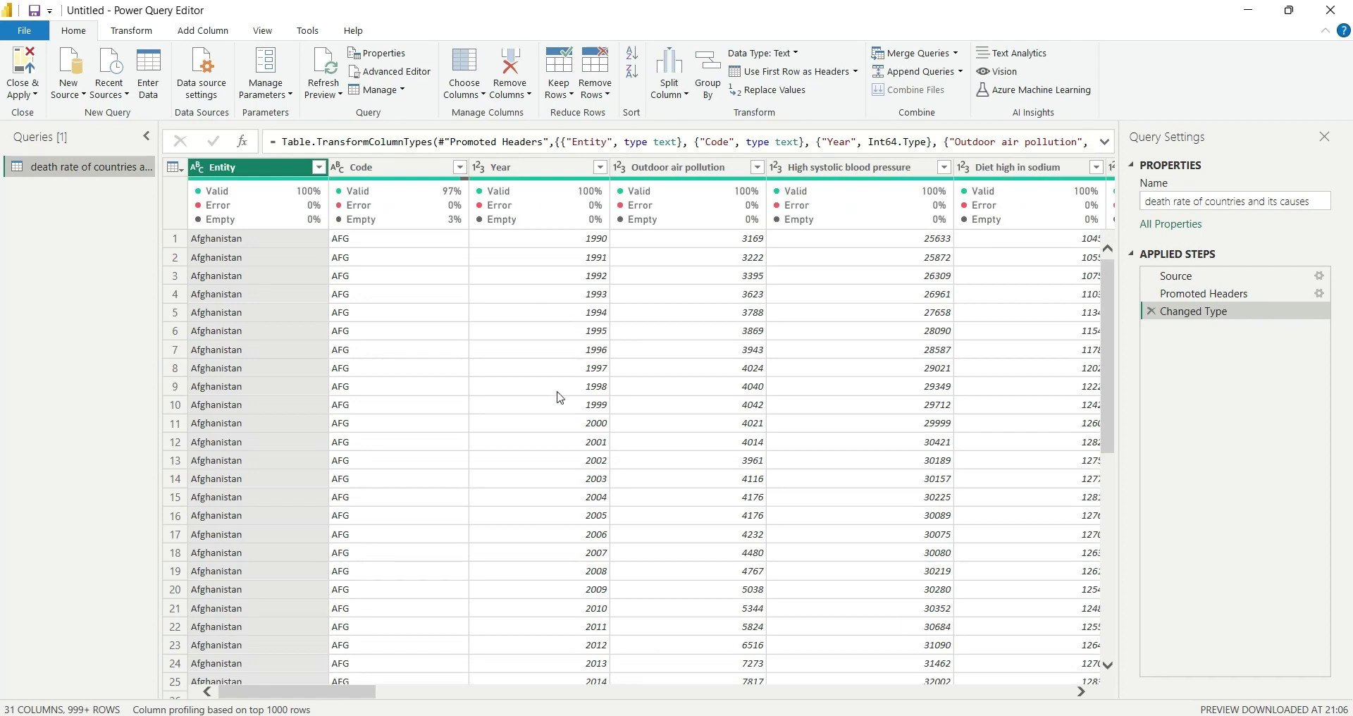
# Rename the imported query as Death Rate.
pyautogui.doubleClick(65, 176)
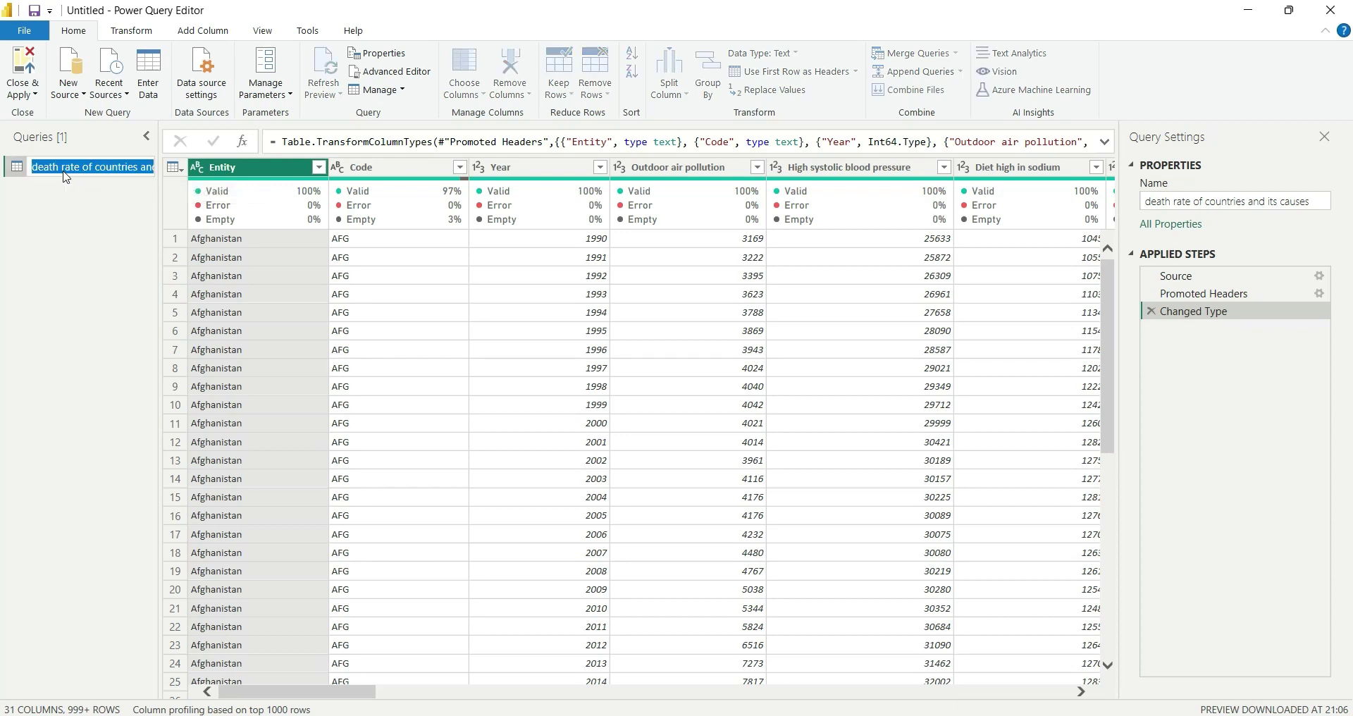
pyautogui.write('De')
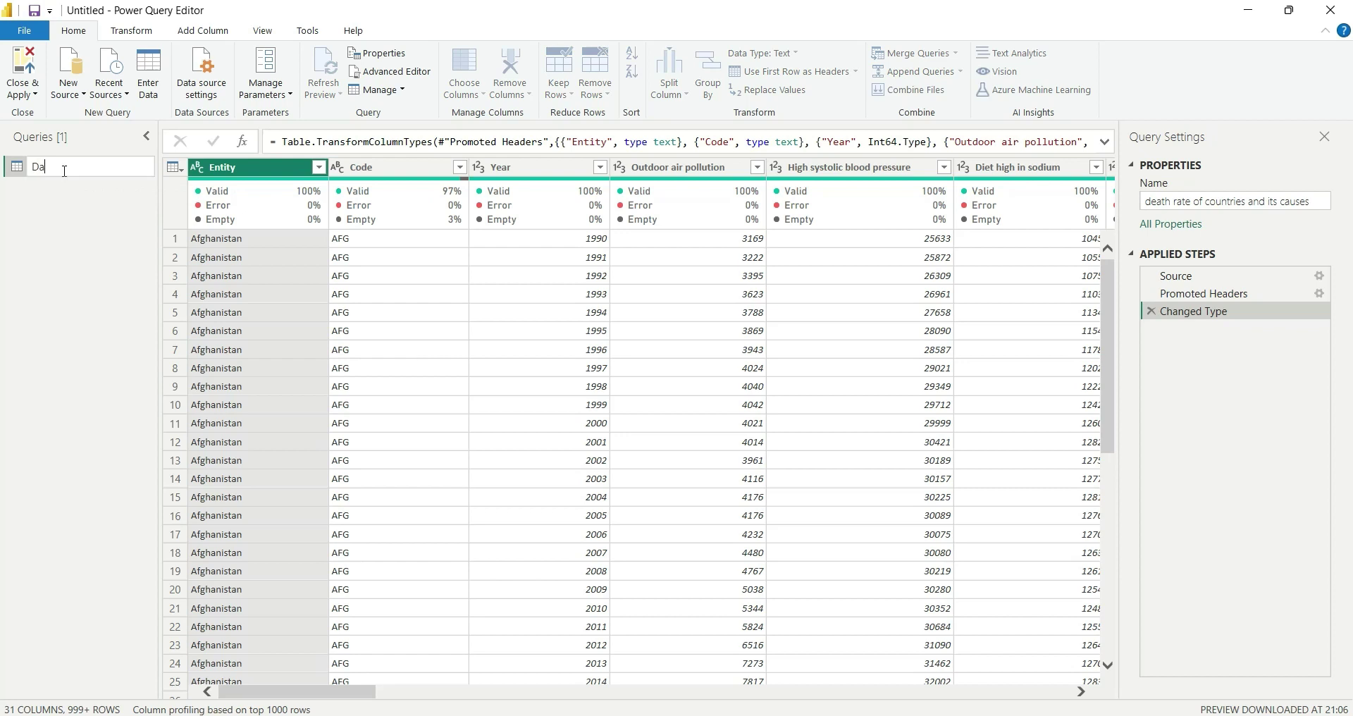
pyautogui.write('ath Rate')
pyautogui.press('Return')
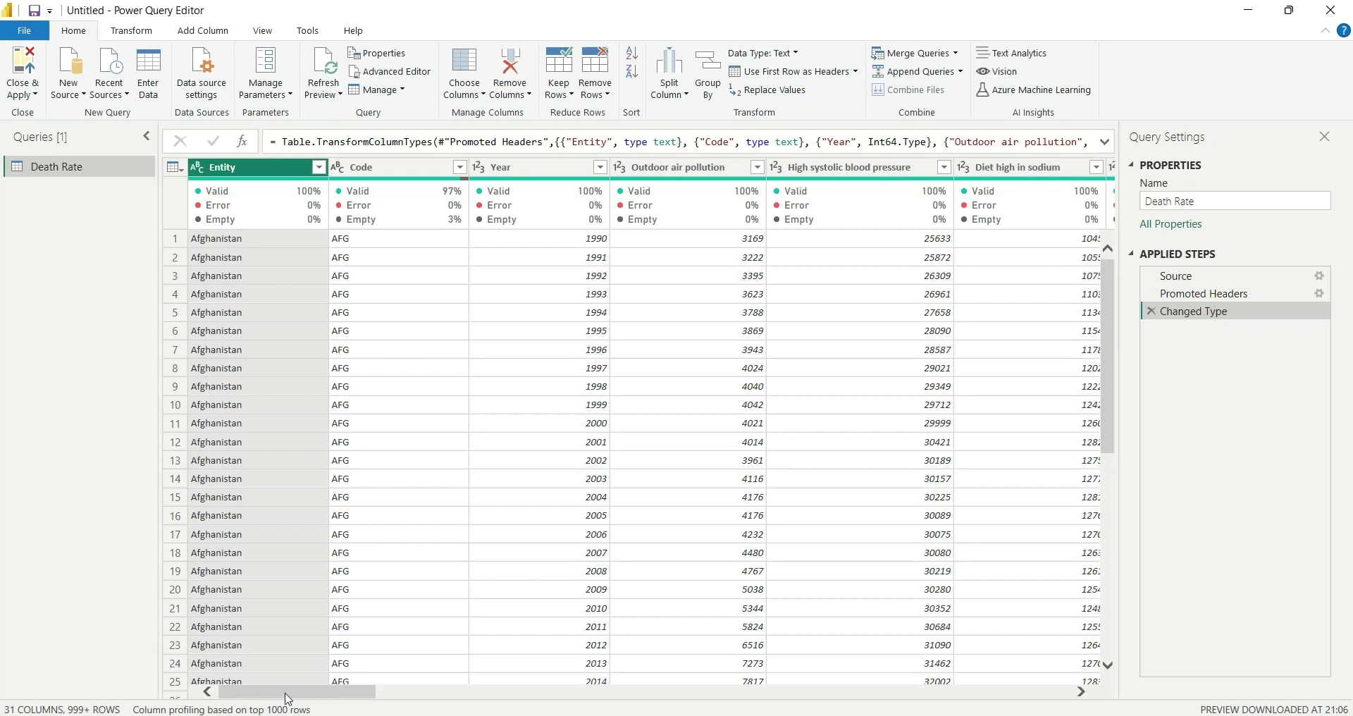
# Select all cause columns from Outdoor air pollution through Iron deficiency and unpivot only the selected columns.
pyautogui.moveTo(287, 699); pyautogui.dragTo(312, 700)
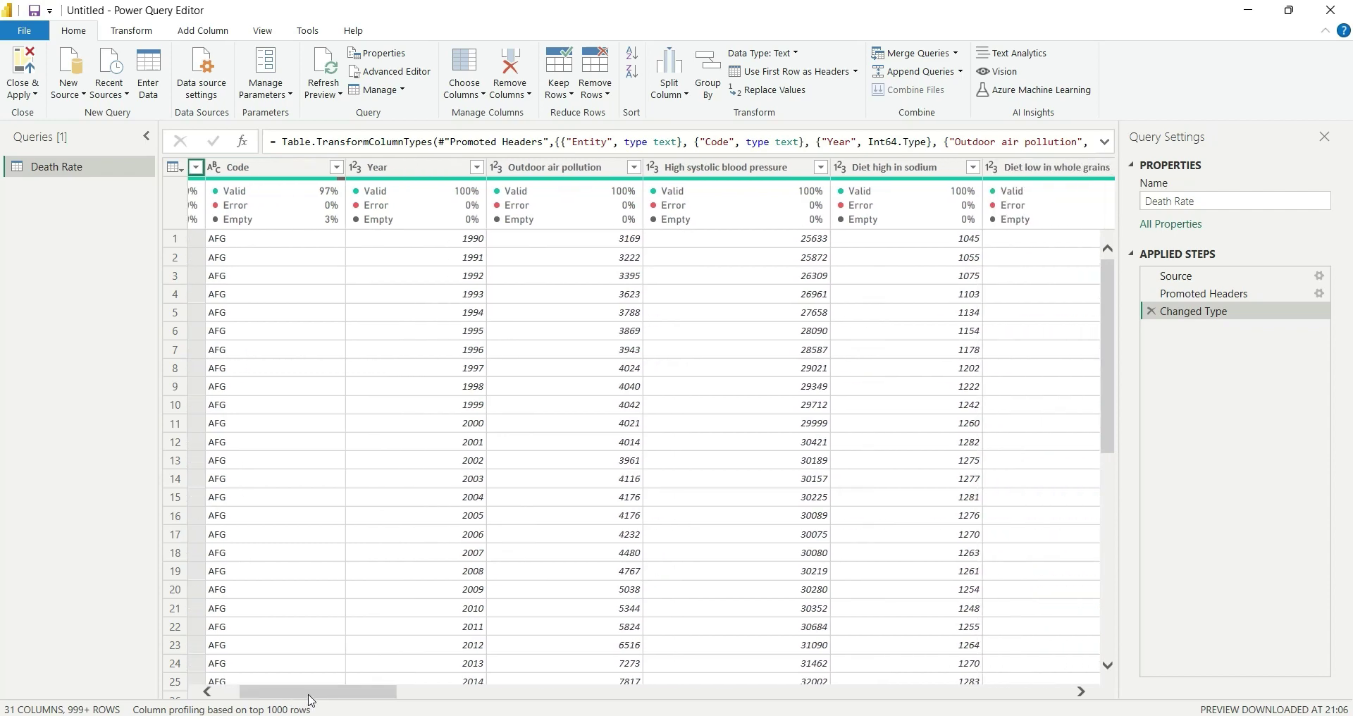
pyautogui.moveTo(312, 700); pyautogui.dragTo(284, 700)
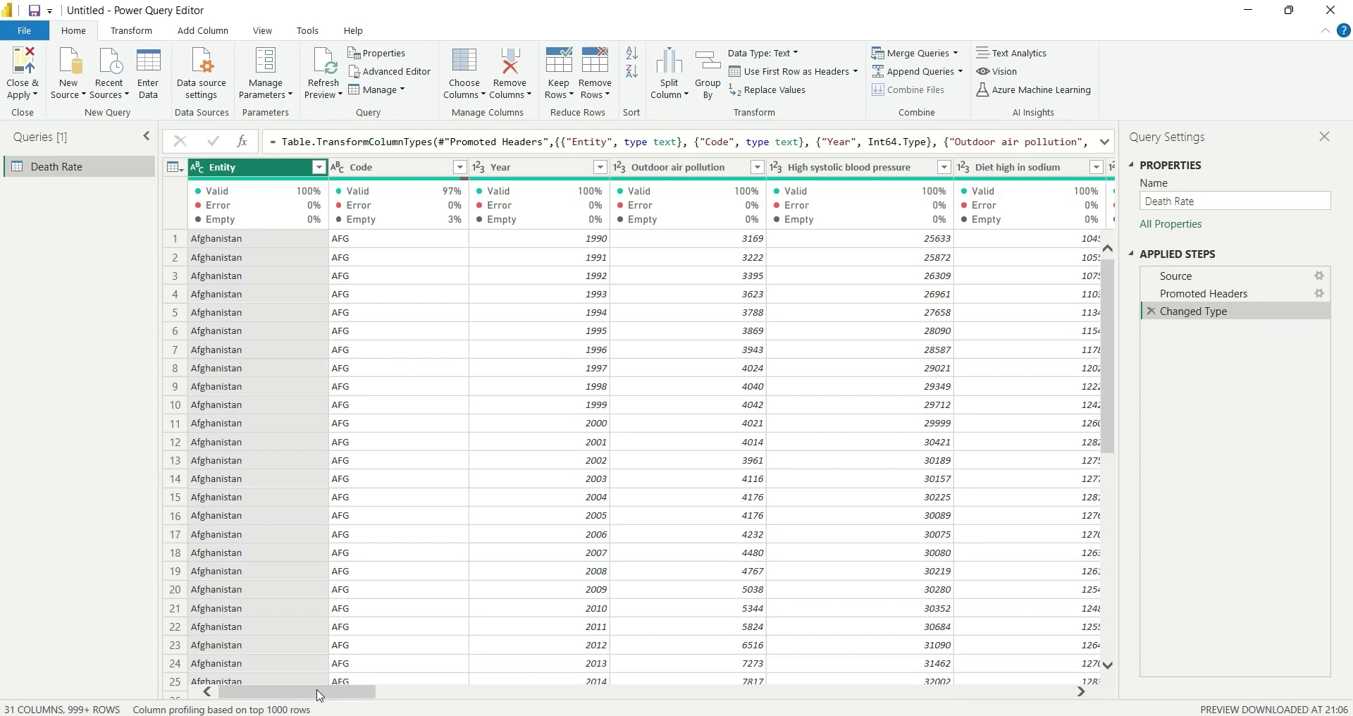
pyautogui.click(678, 168)
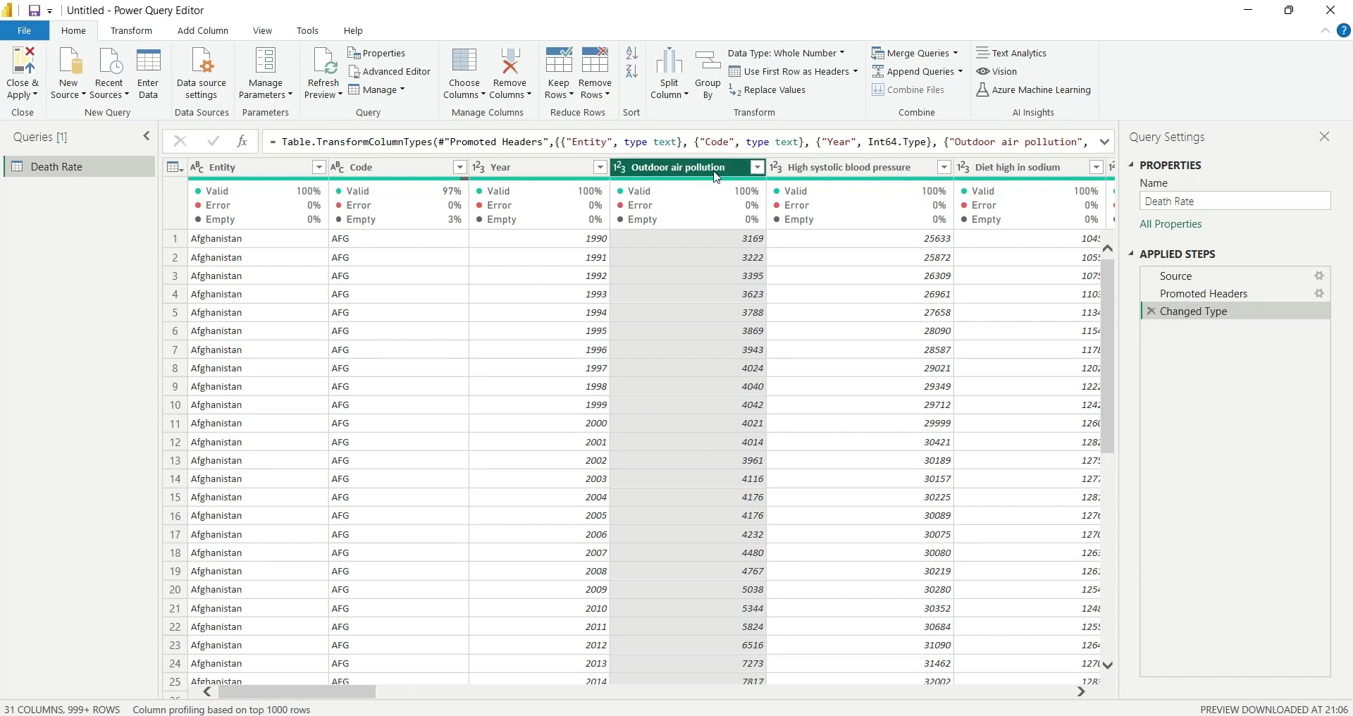
pyautogui.moveTo(316, 693); pyautogui.dragTo(1124, 634)
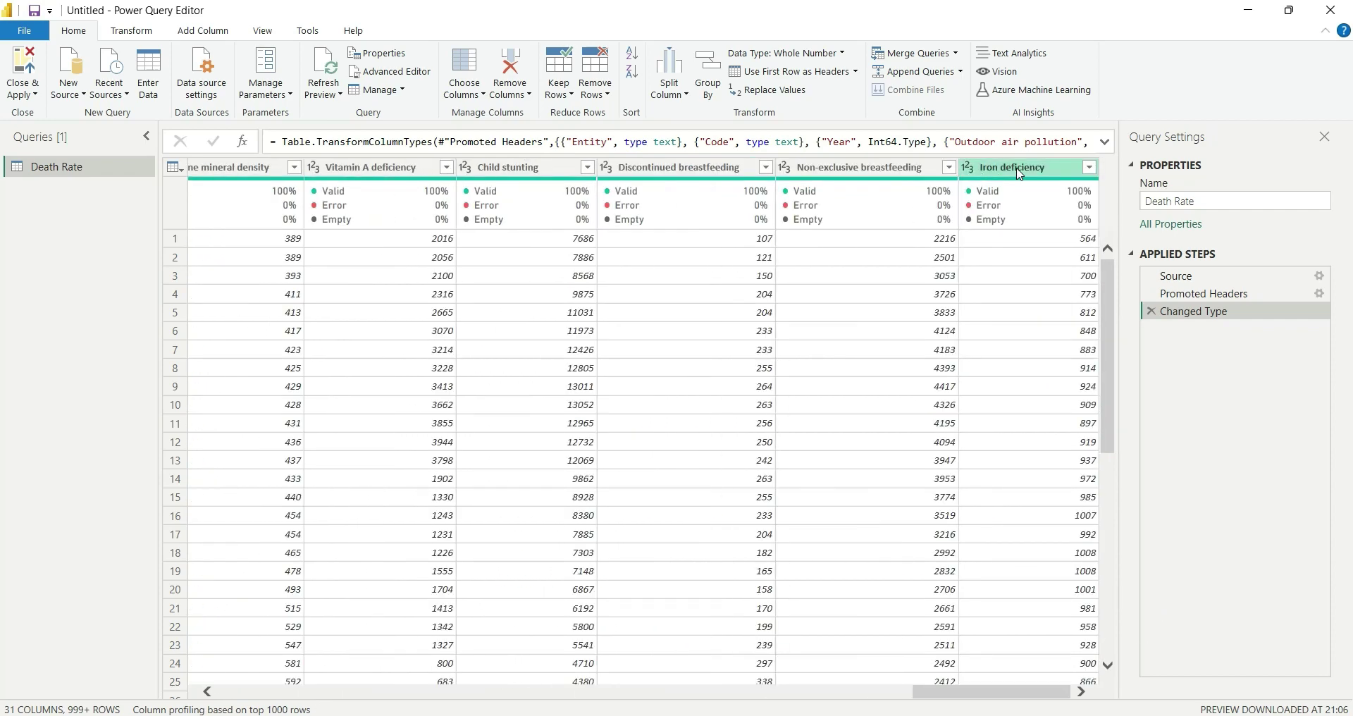
pyautogui.hotkey('ctrl', 'a')
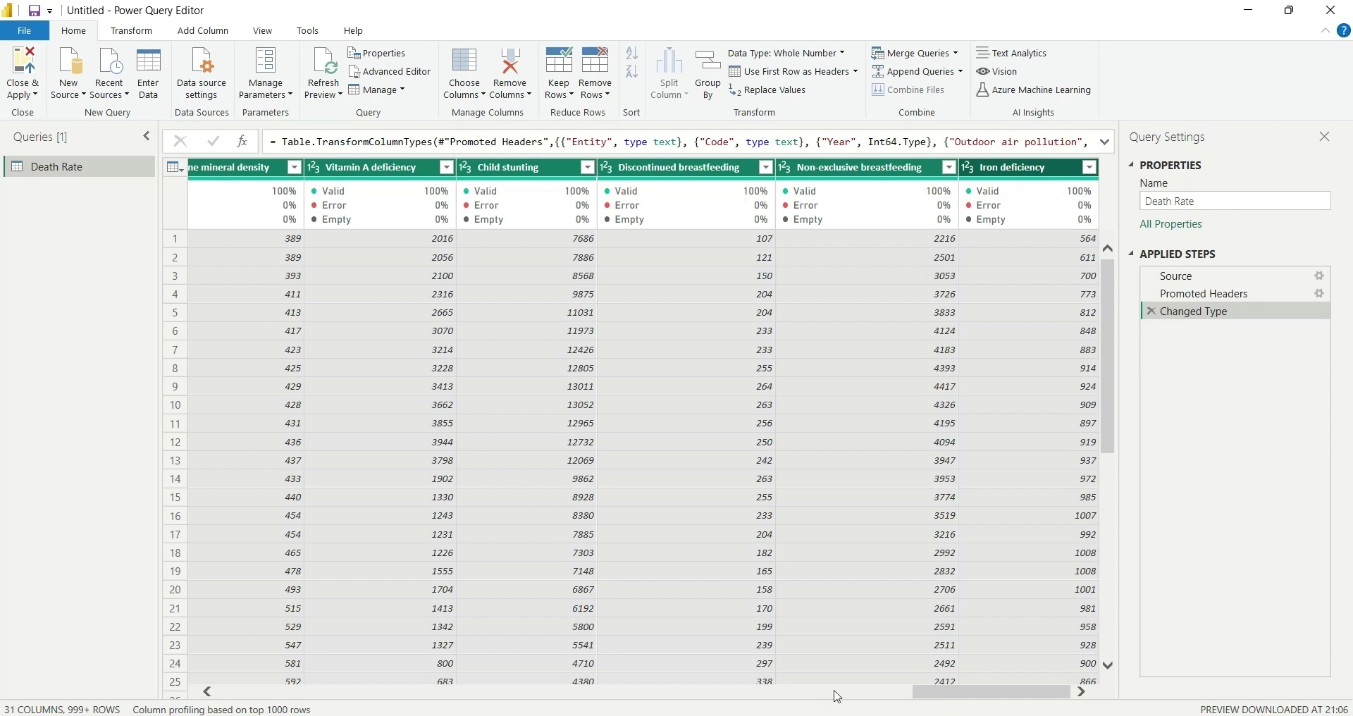
pyautogui.click(131, 31)
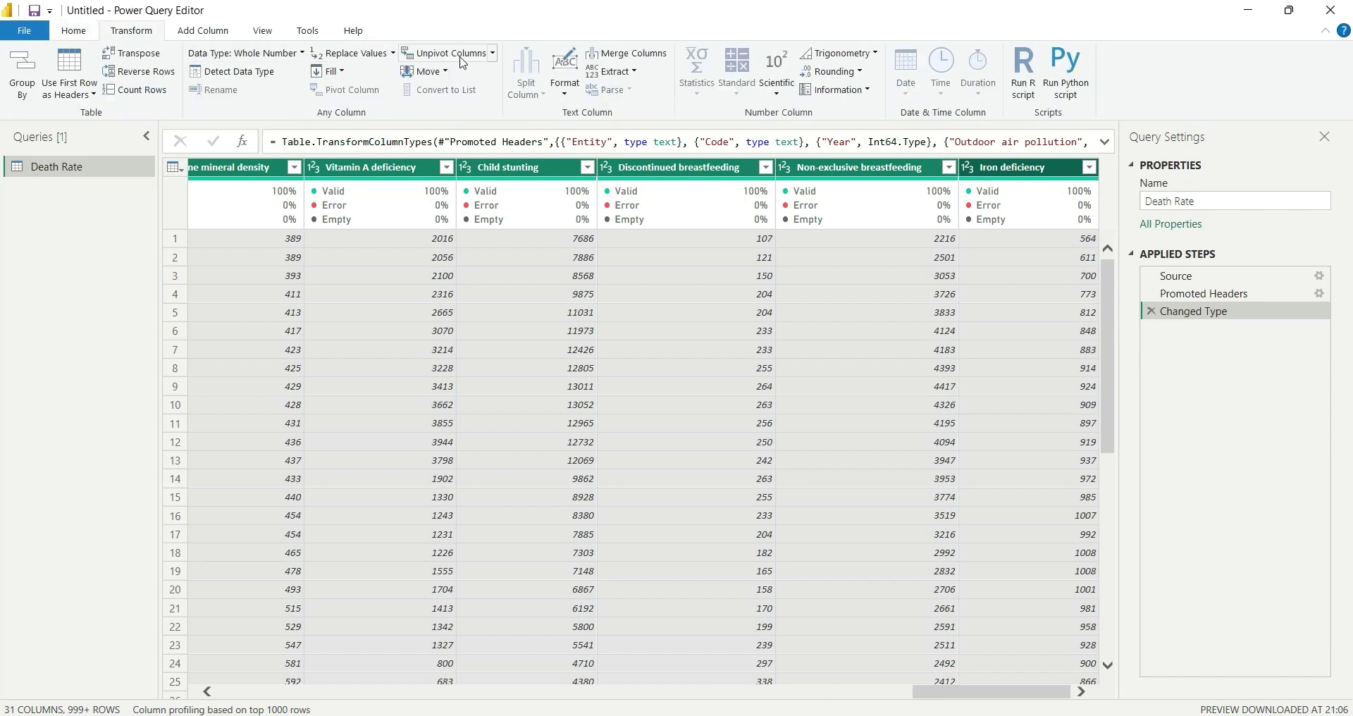
pyautogui.click(492, 53)
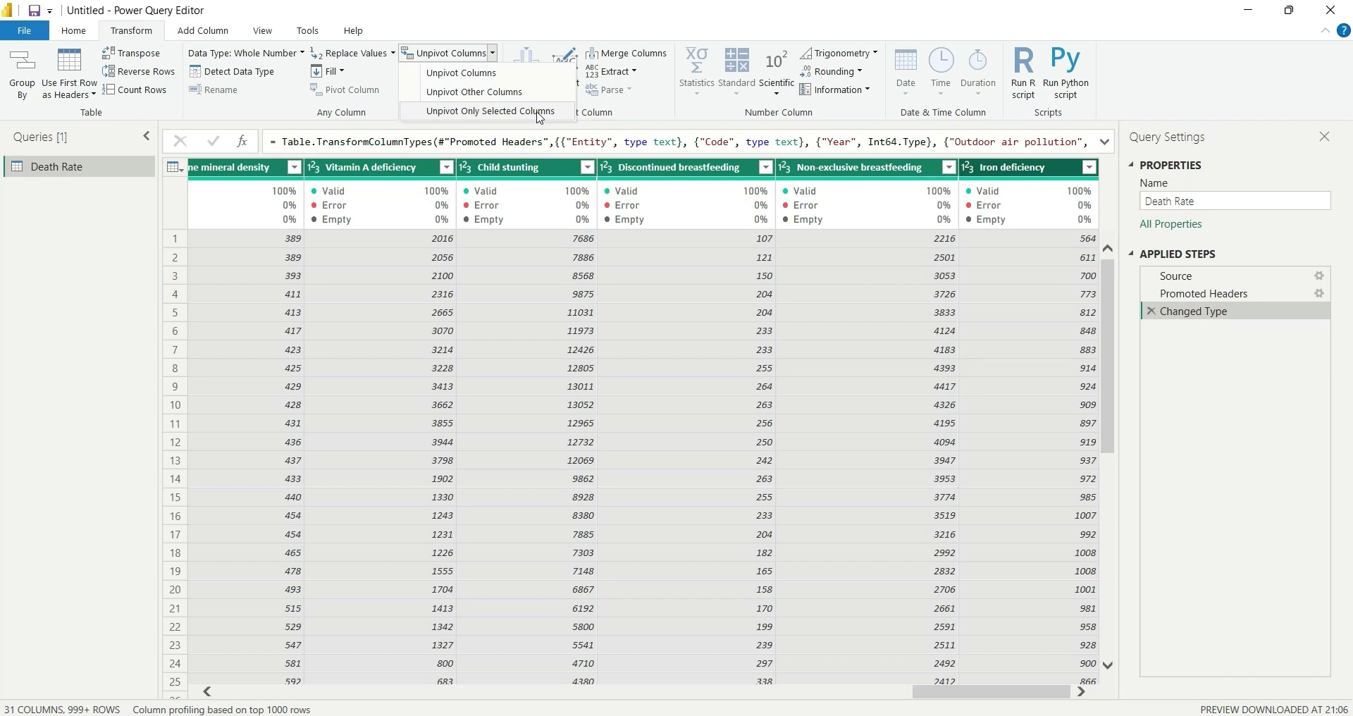
pyautogui.click(486, 112)
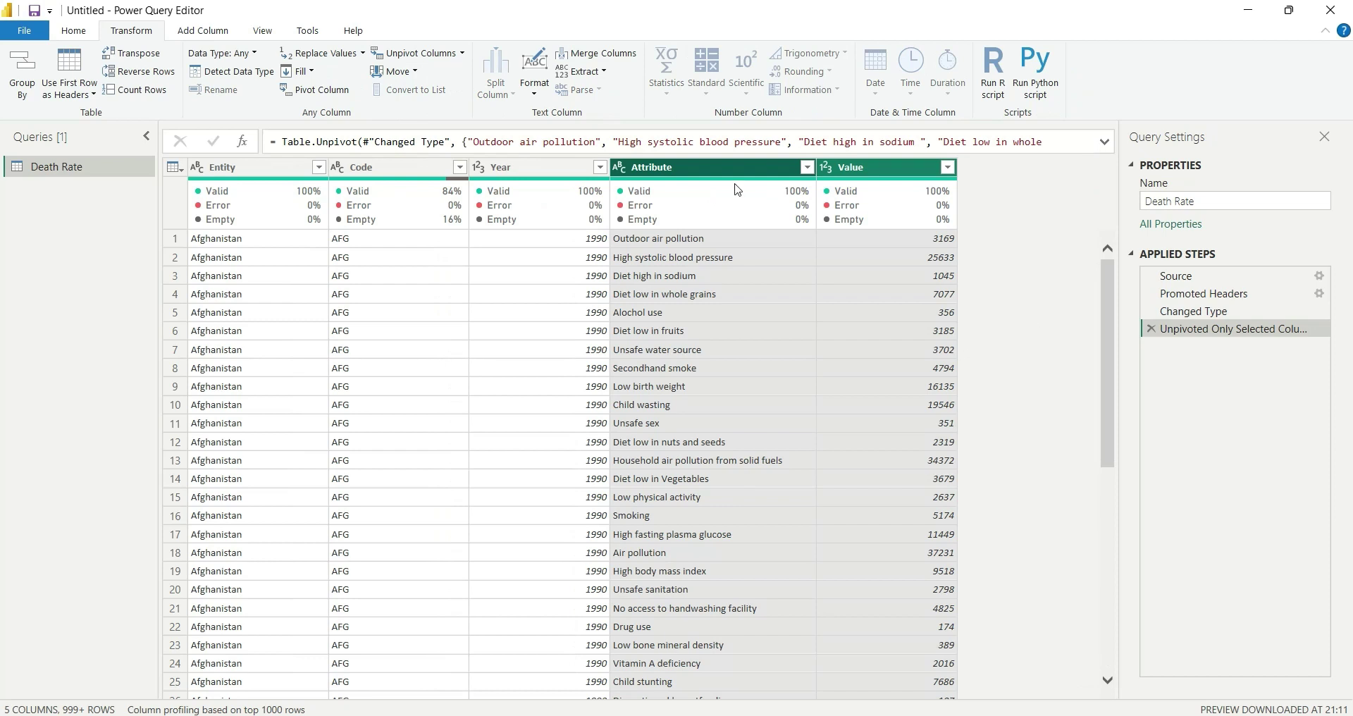
# Rename the Attribute column as Death Cause and the Value column as No of Deaths.
pyautogui.doubleClick(683, 167)
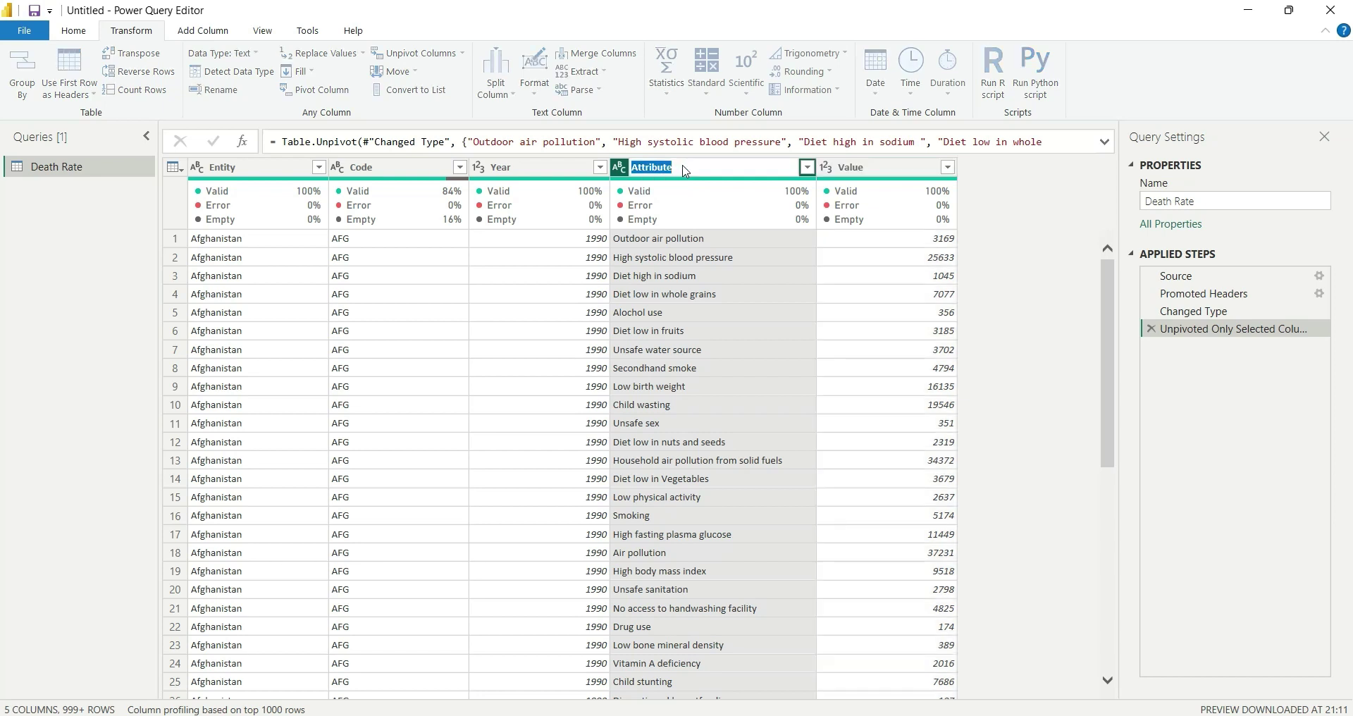
pyautogui.write('Death Cause')
pyautogui.press('Return')
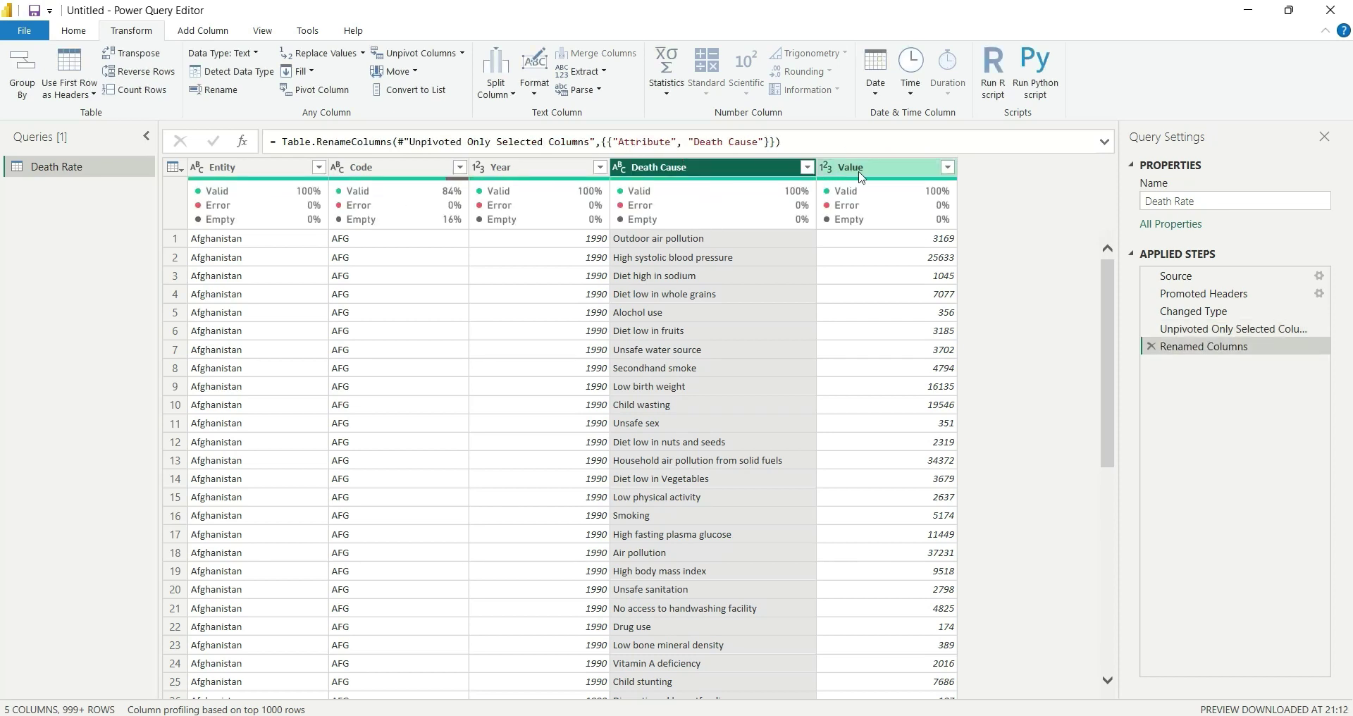
pyautogui.doubleClick(857, 169)
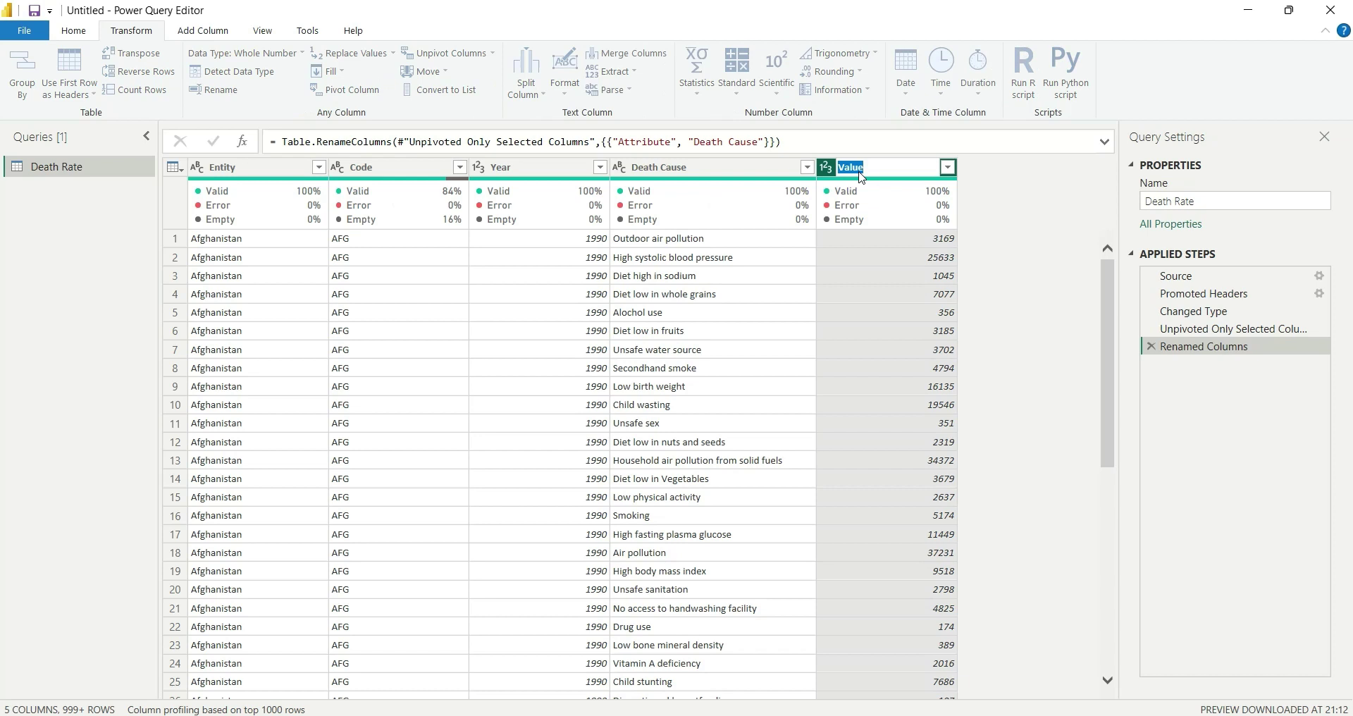
pyautogui.write('No of Deaths')
pyautogui.press('Return')
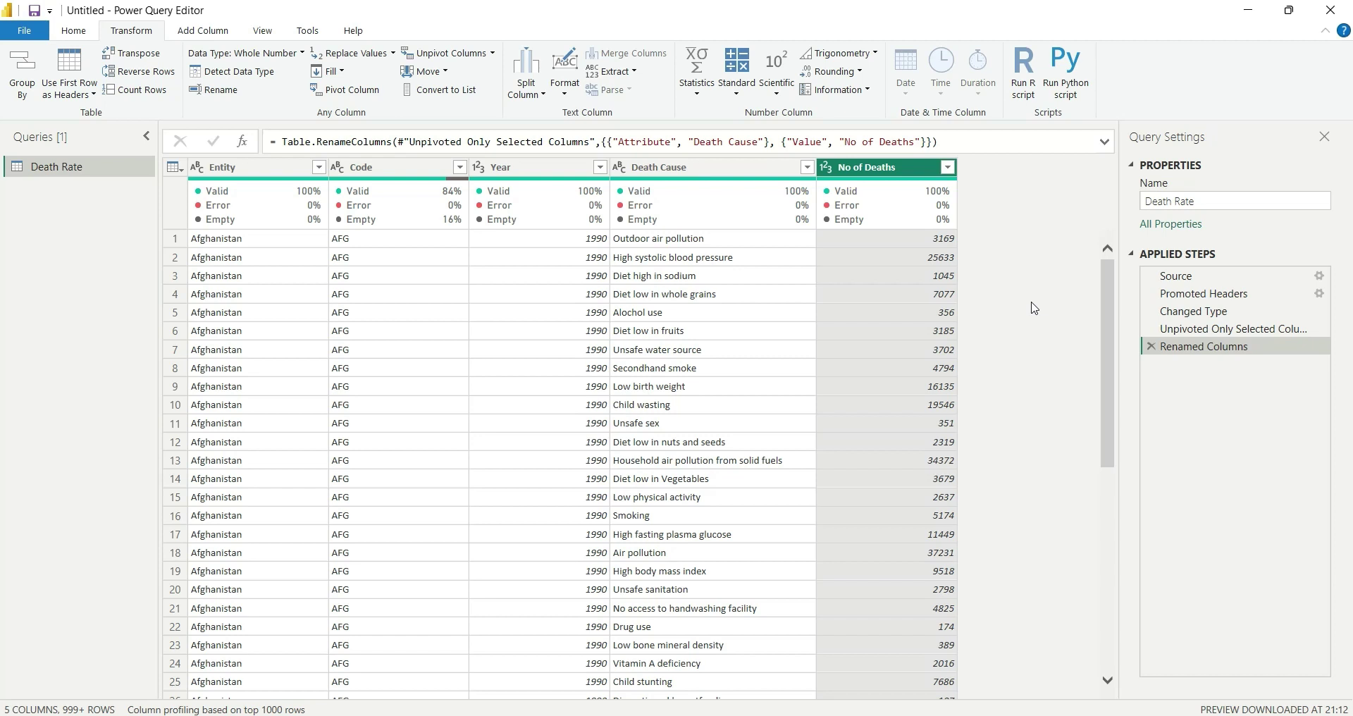
# Filter the Code column so that only rows with a blank code are kept.
pyautogui.click(661, 169)
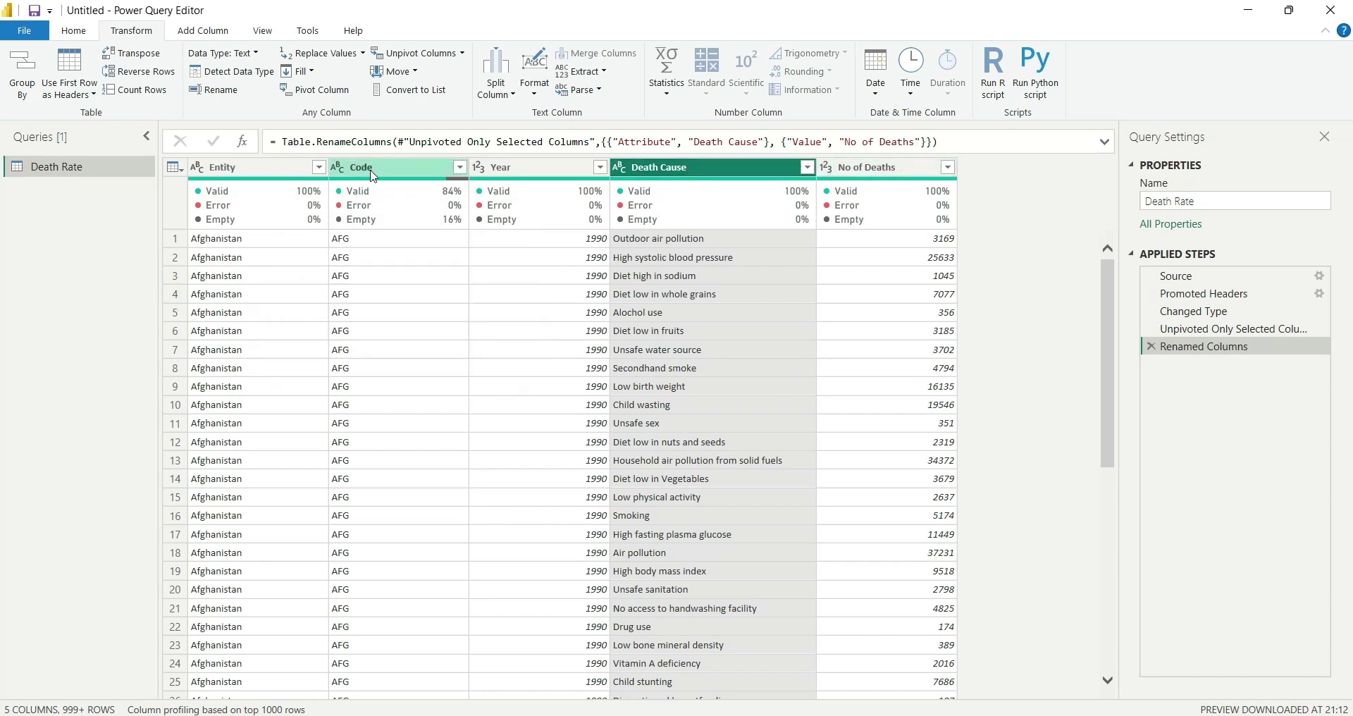
pyautogui.moveTo(361, 200)
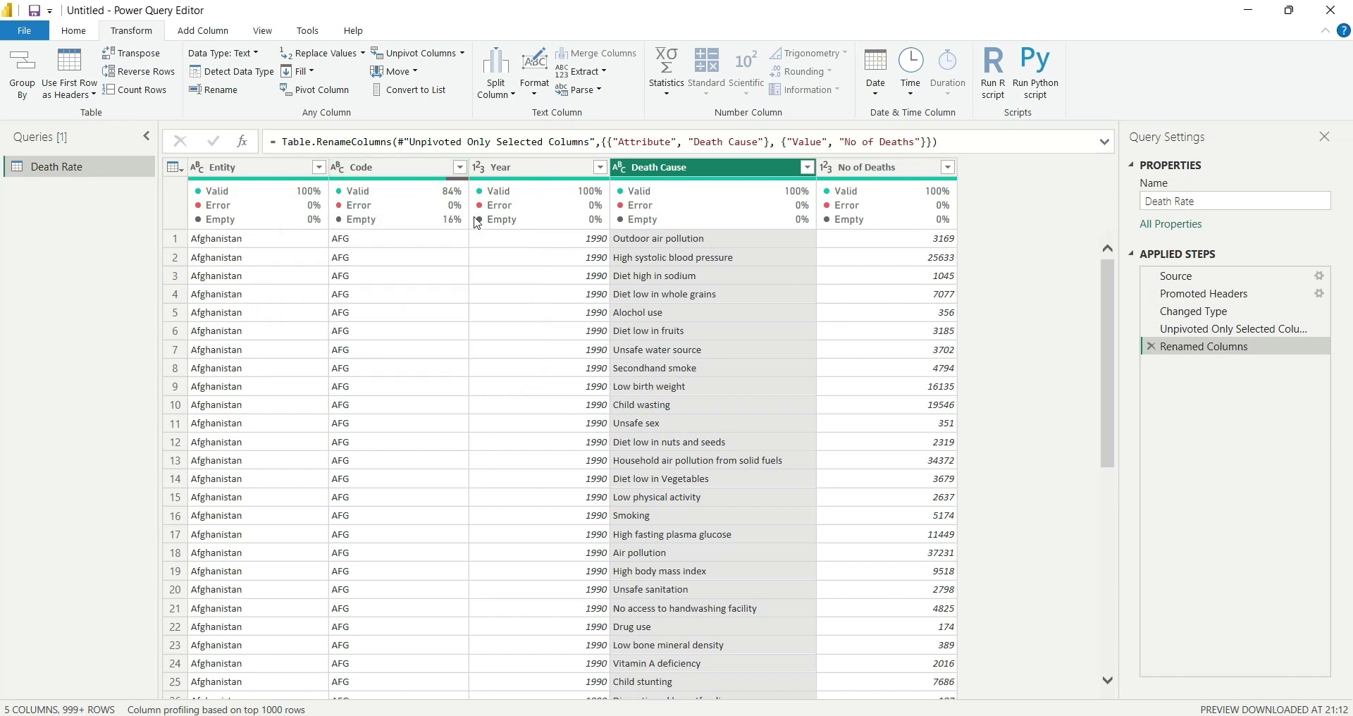
pyautogui.click(461, 168)
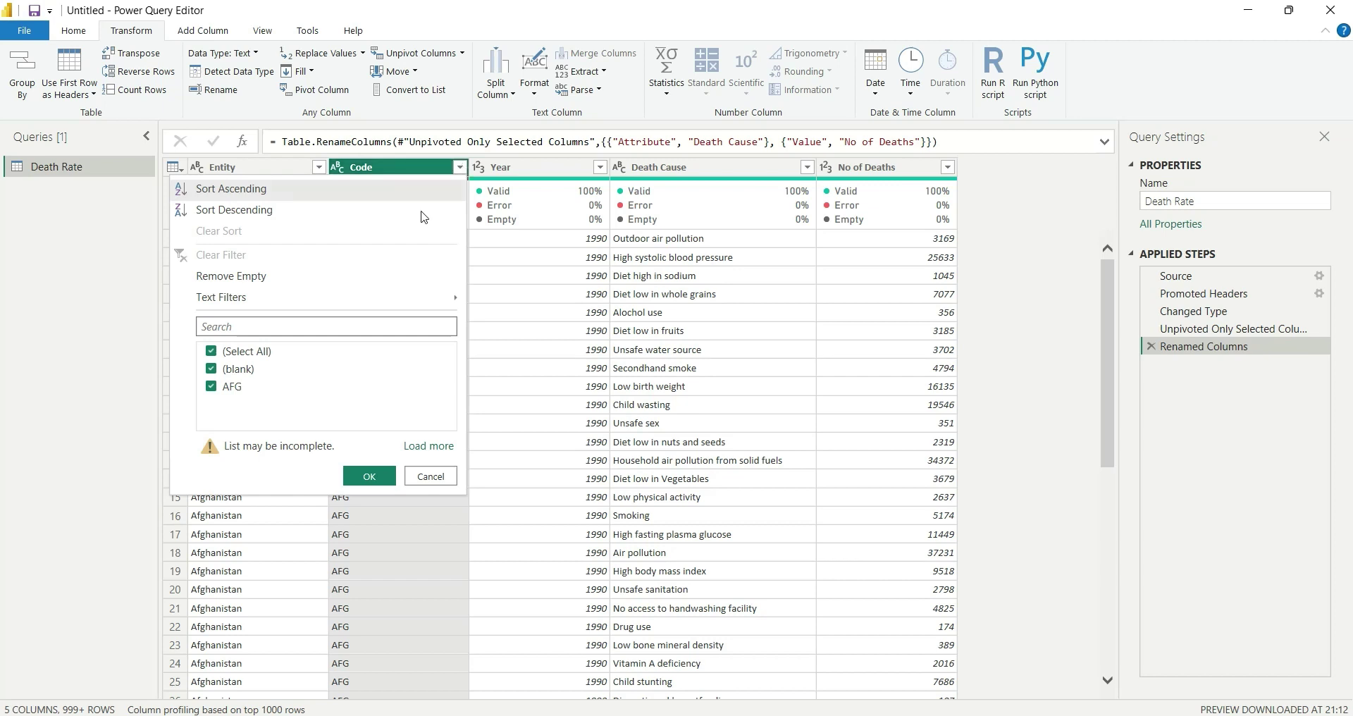
pyautogui.click(210, 351)
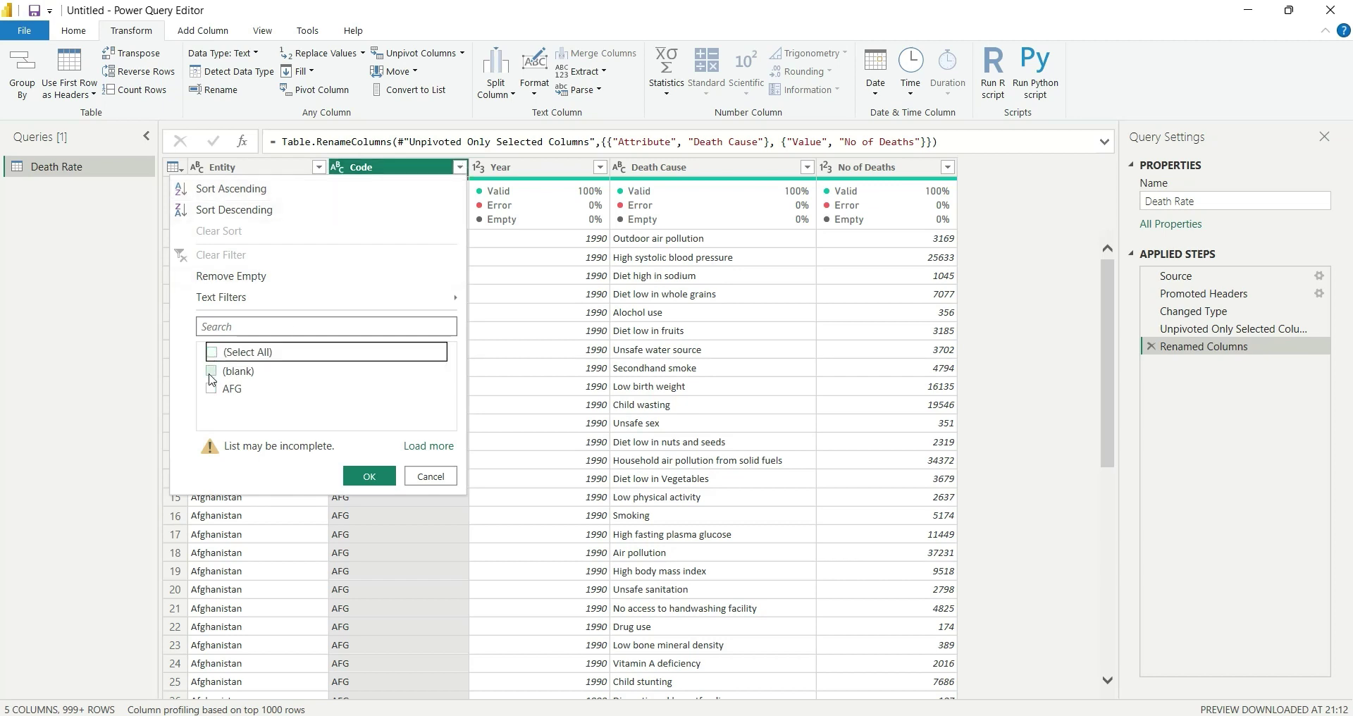
pyautogui.click(212, 372)
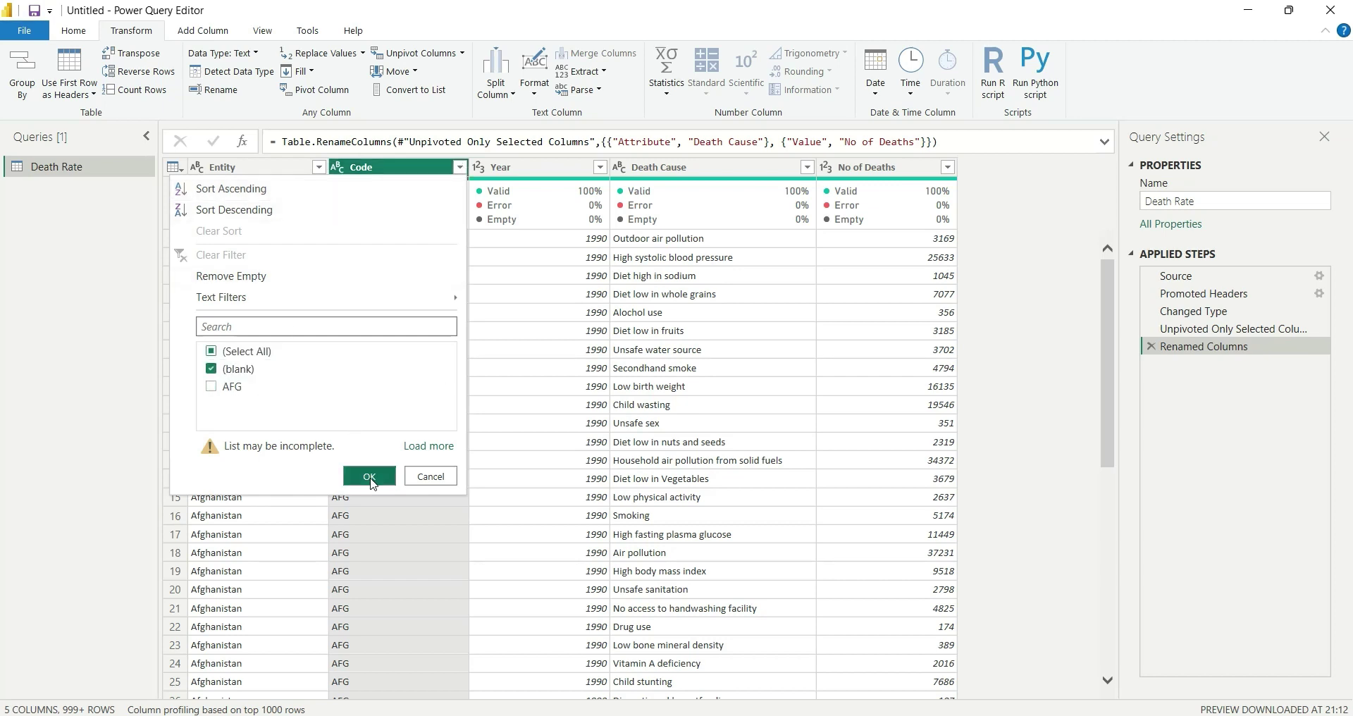
pyautogui.click(369, 476)
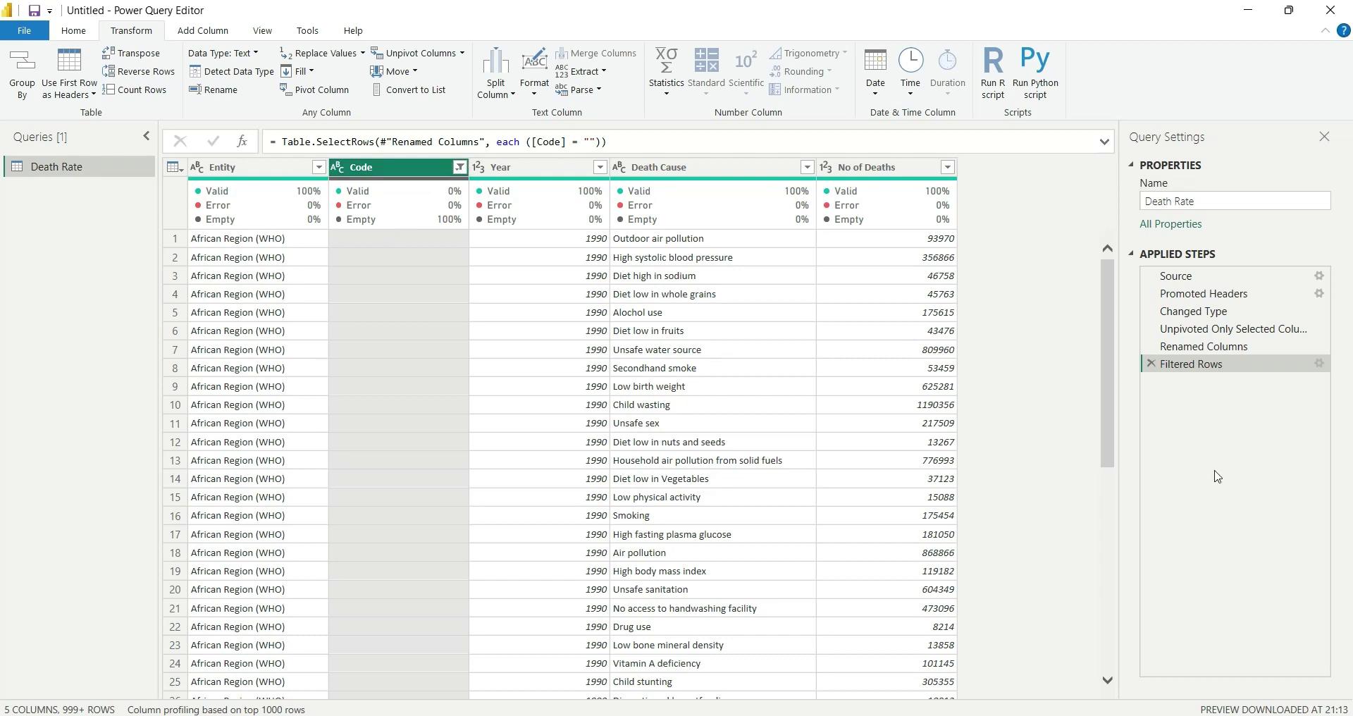
# Remove the Filtered Rows step from the Death Rate query and load the query into the report.
pyautogui.click(1151, 364)
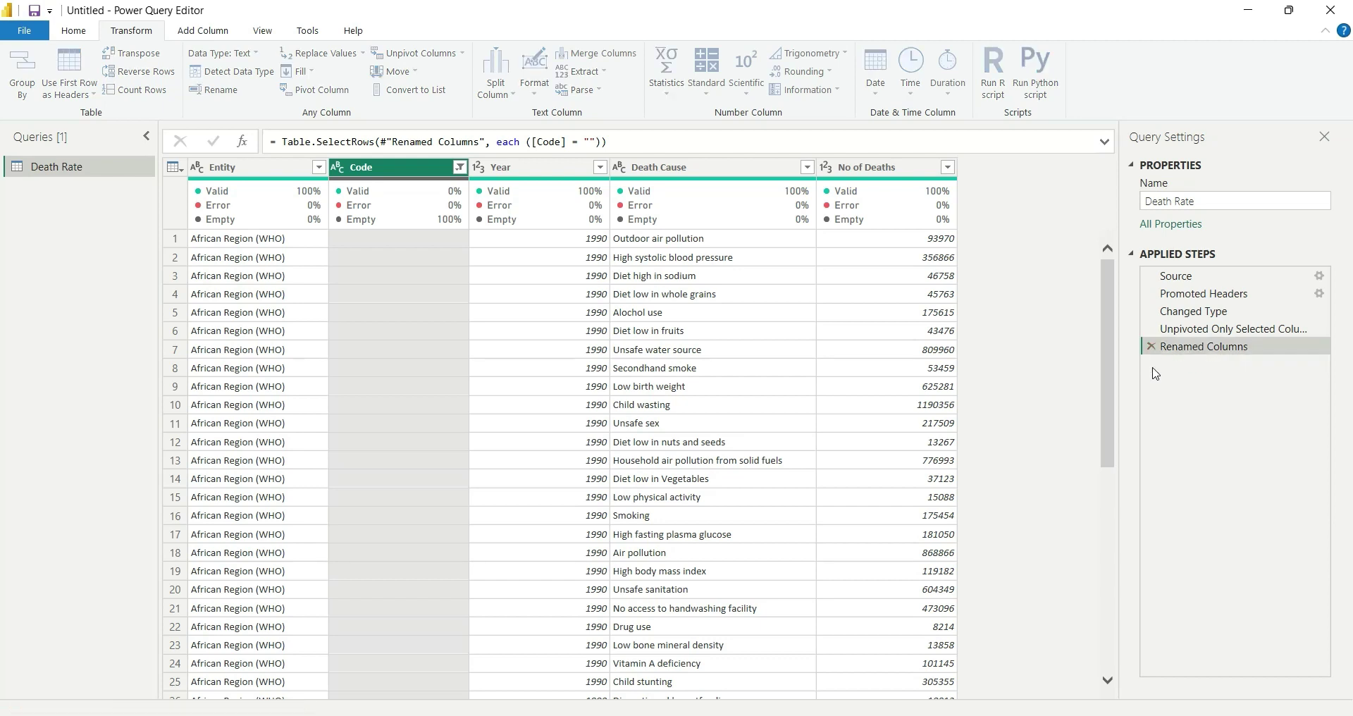
pyautogui.click(78, 32)
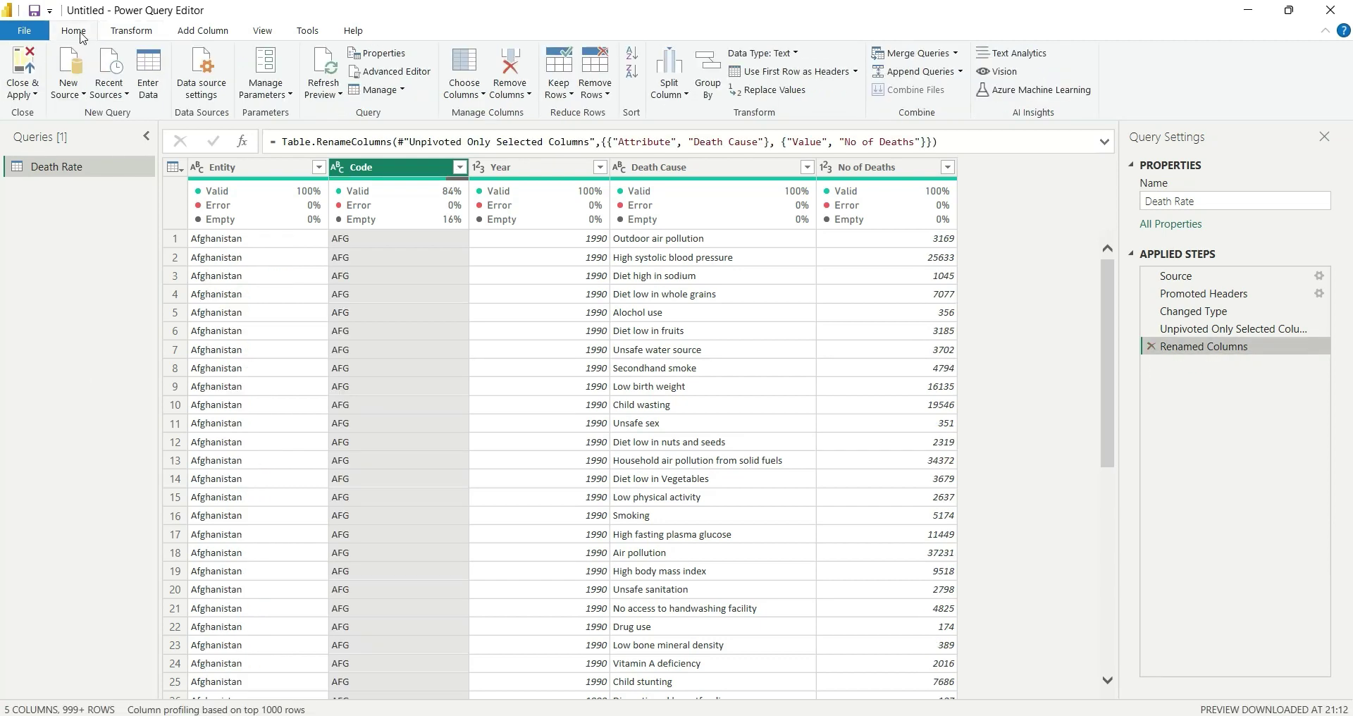
pyautogui.click(22, 76)
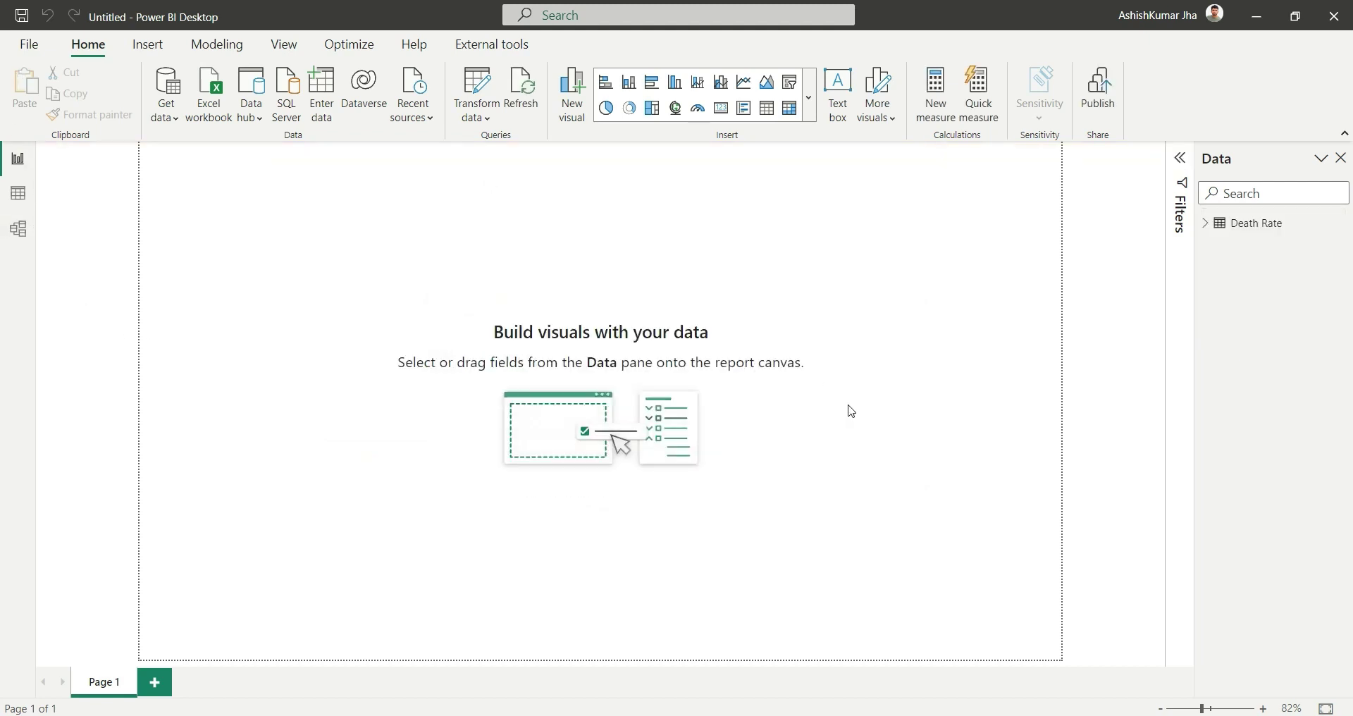
# Show the Death Rate fields and add a stacked bar chart to the report page.
pyautogui.click(1205, 223)
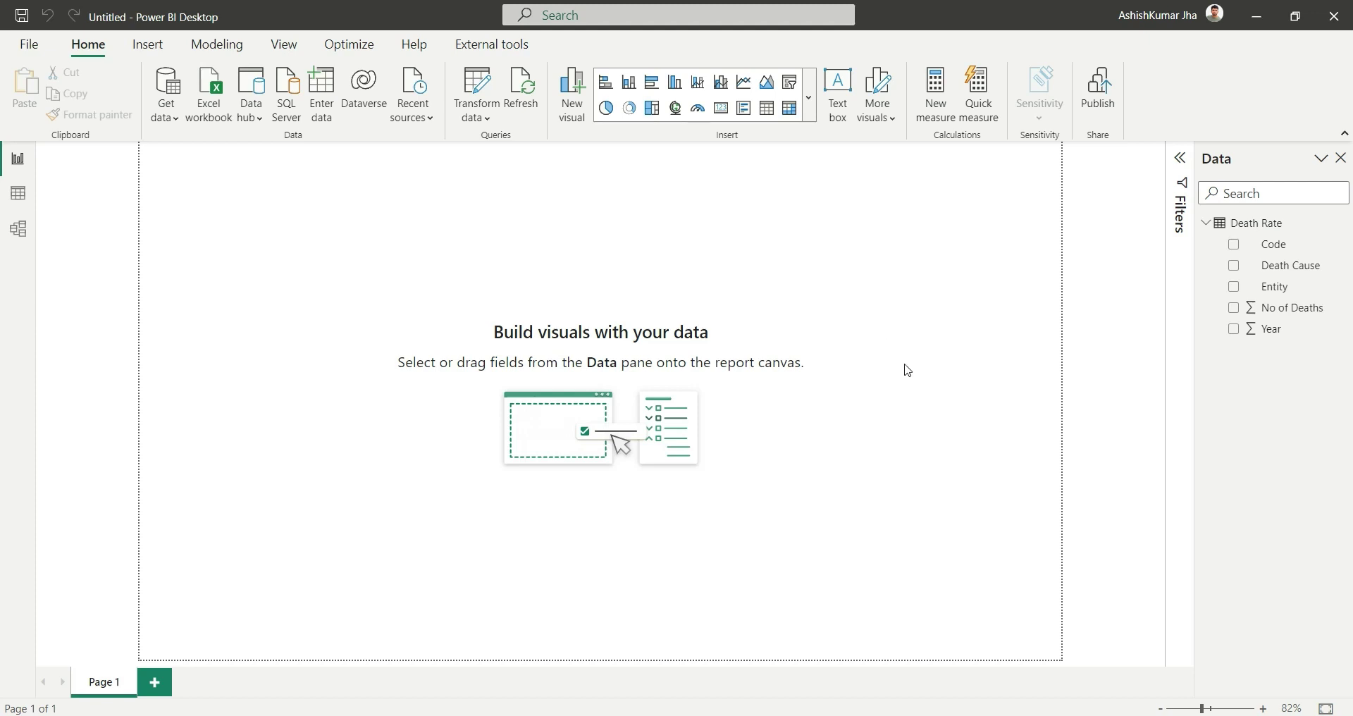
pyautogui.rightClick(907, 370)
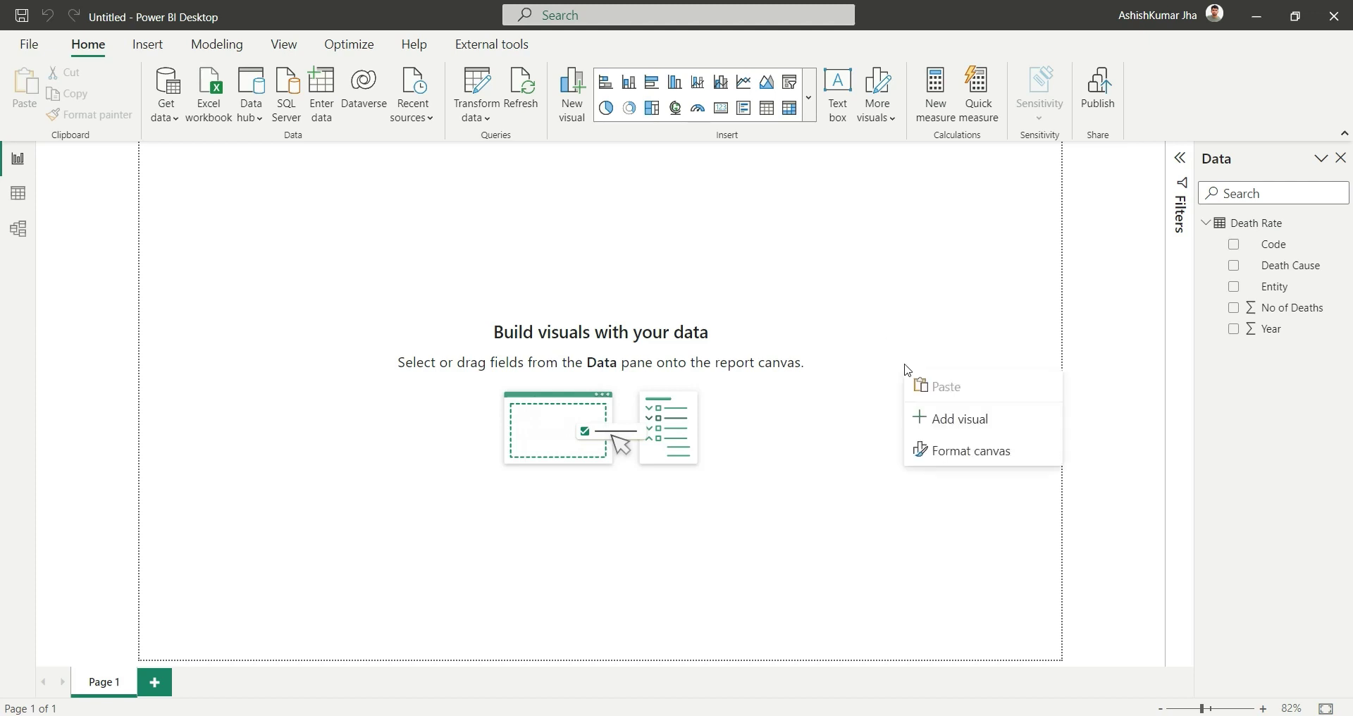
pyautogui.click(955, 432)
pyautogui.moveTo(876, 422); pyautogui.dragTo(444, 322)
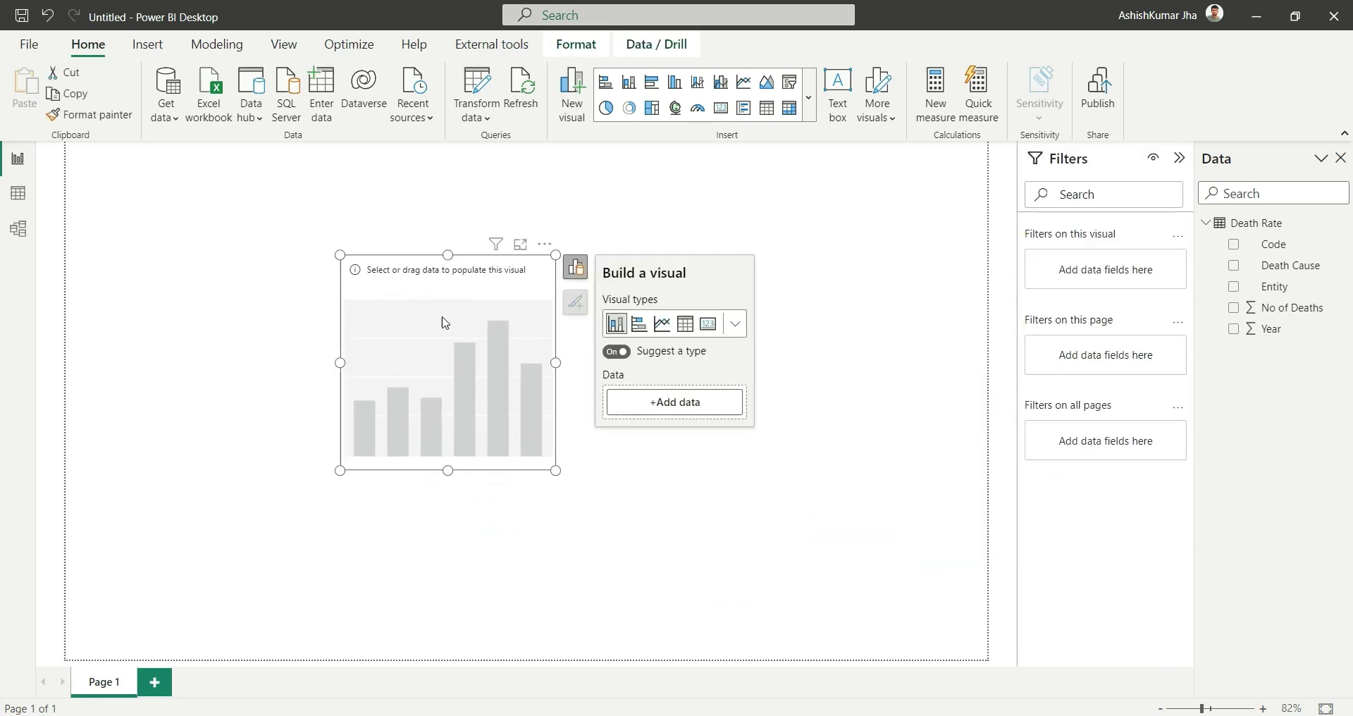
pyautogui.click(641, 330)
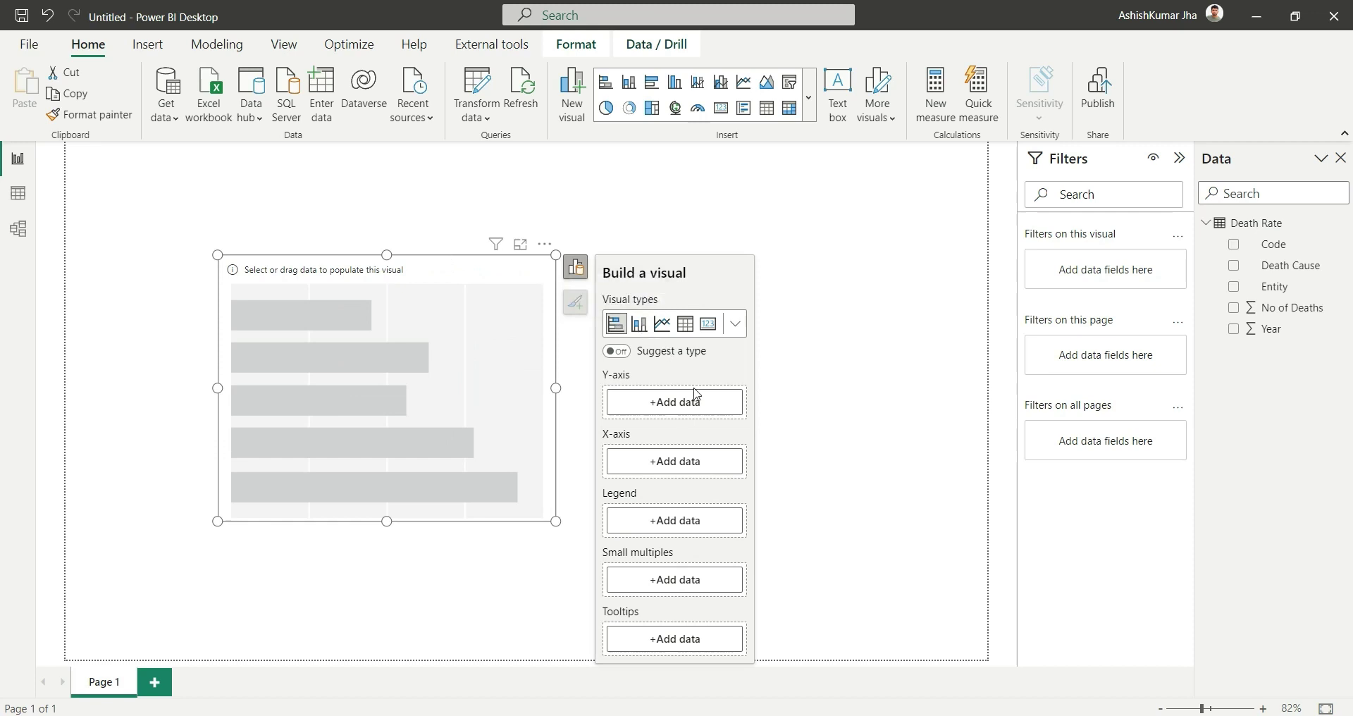
# Assign Death Cause to the chart's Y-axis and No of Deaths to its X-axis.
pyautogui.click(675, 407)
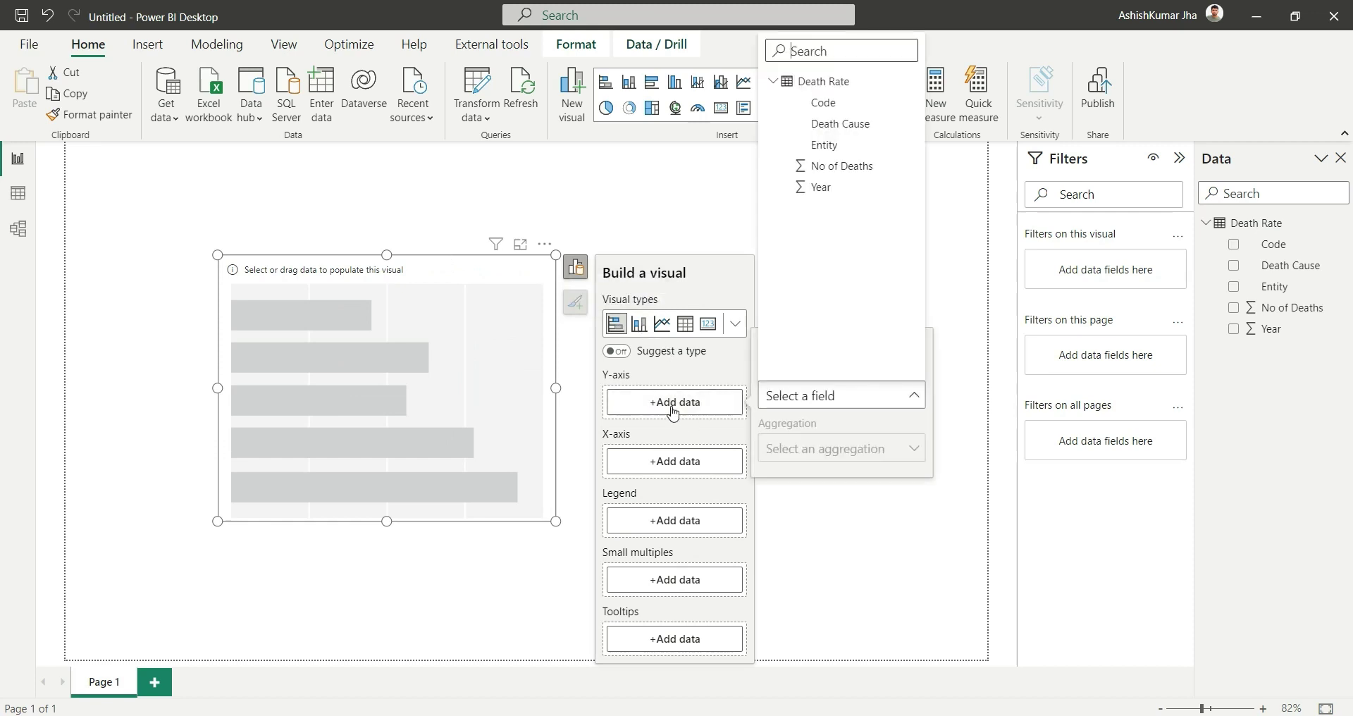
pyautogui.click(827, 123)
pyautogui.click(641, 492)
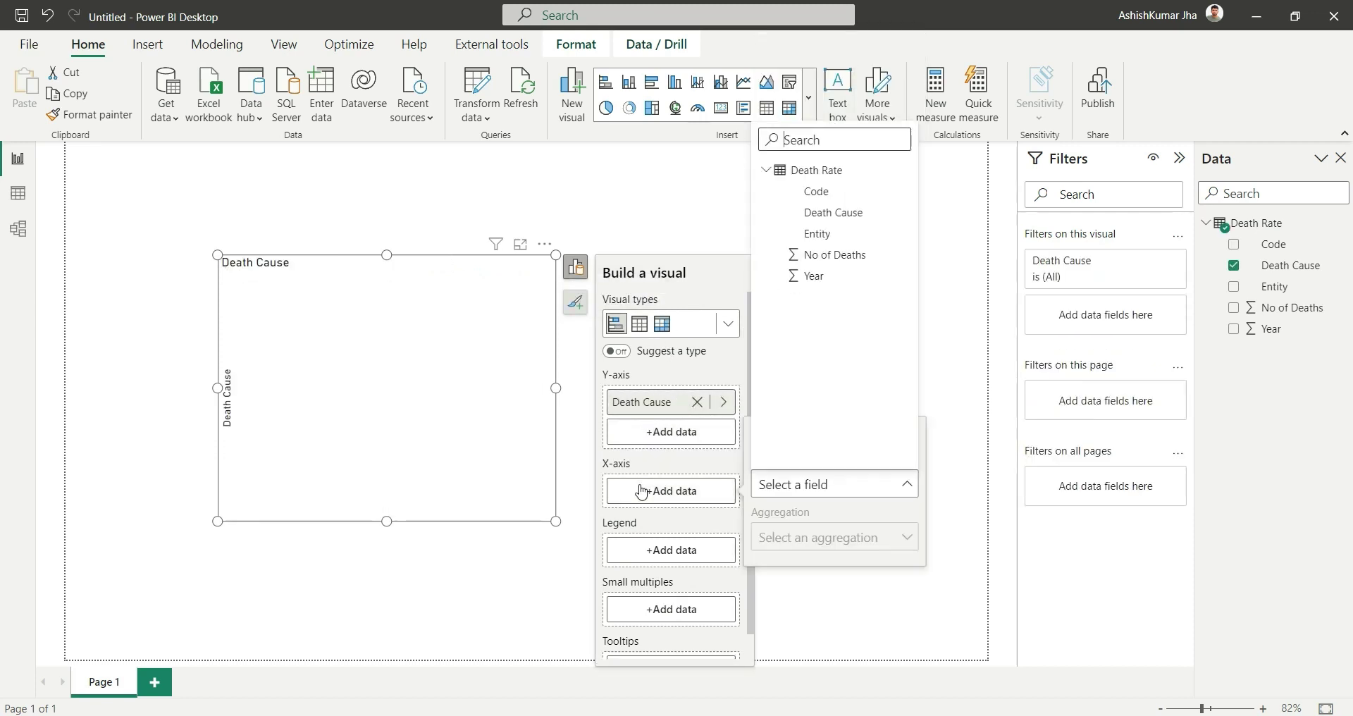
pyautogui.click(835, 255)
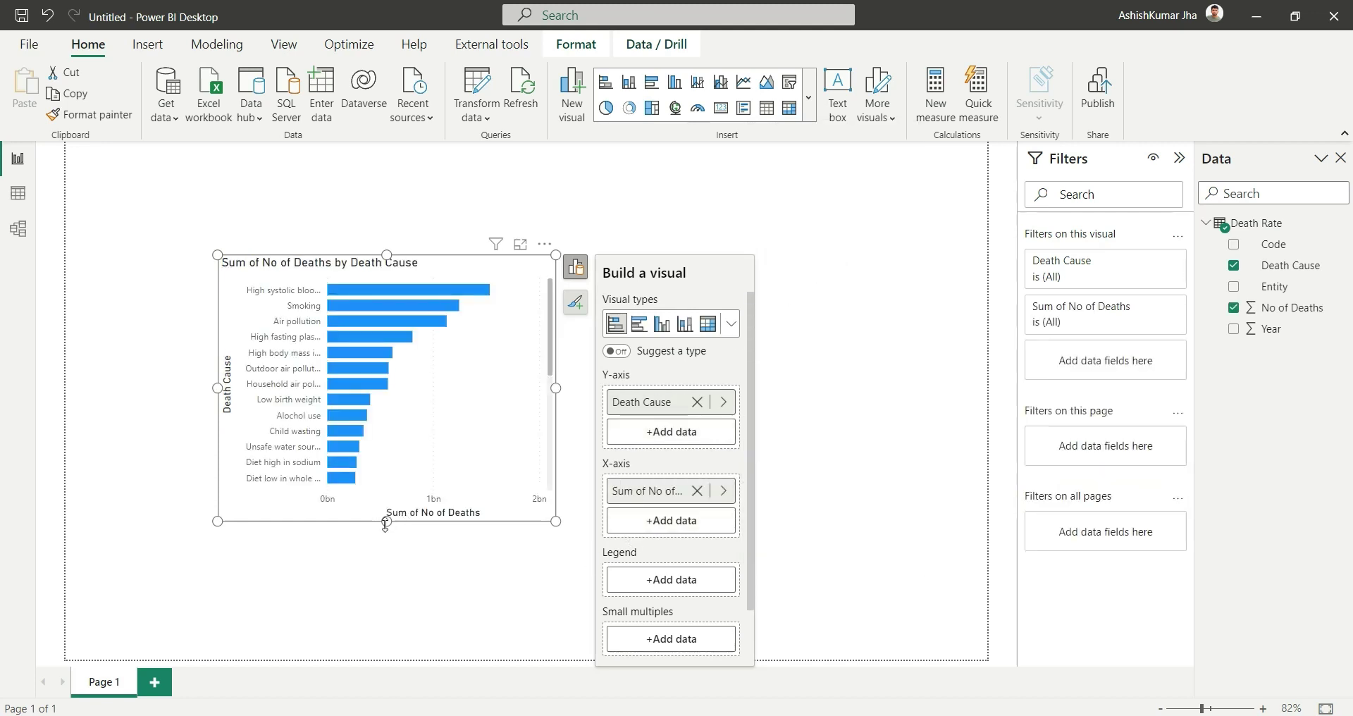
# Make the bar chart taller, move it toward the page's left edge and close its build options.
pyautogui.moveTo(385, 523); pyautogui.dragTo(390, 638)
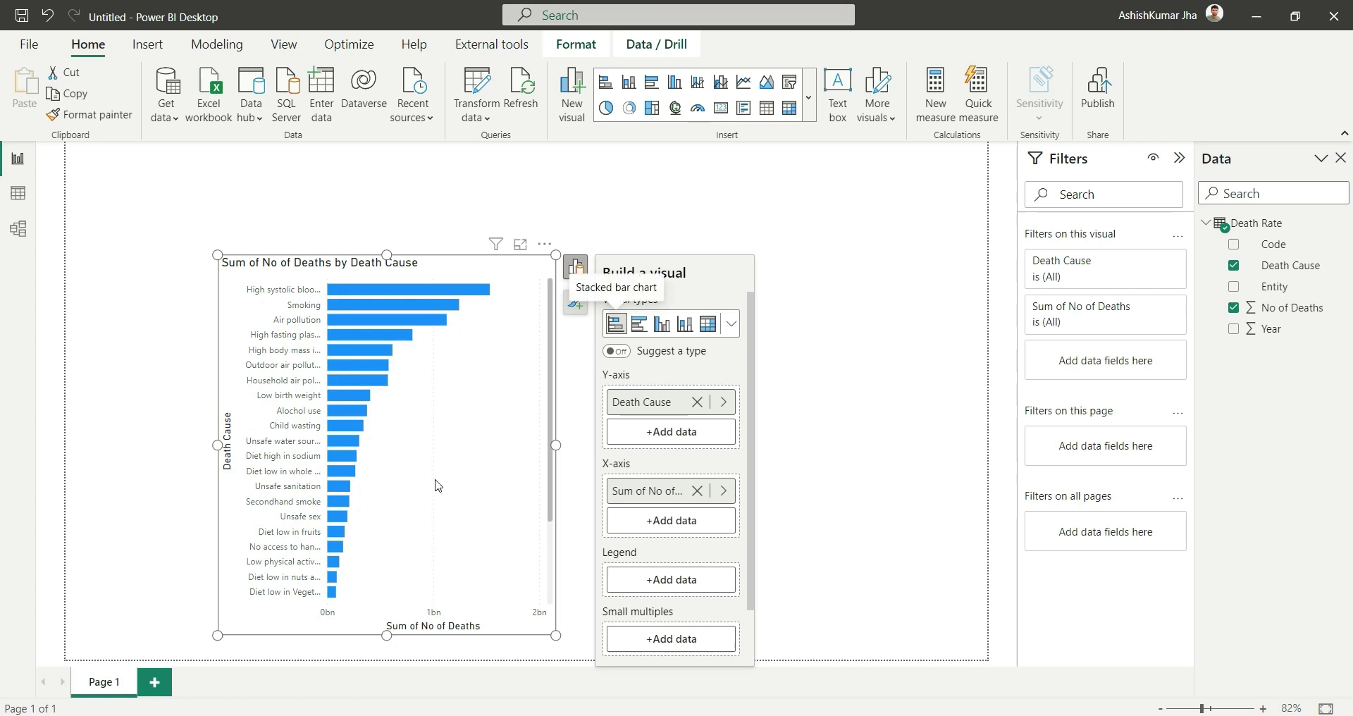
pyautogui.moveTo(441, 483); pyautogui.dragTo(318, 457)
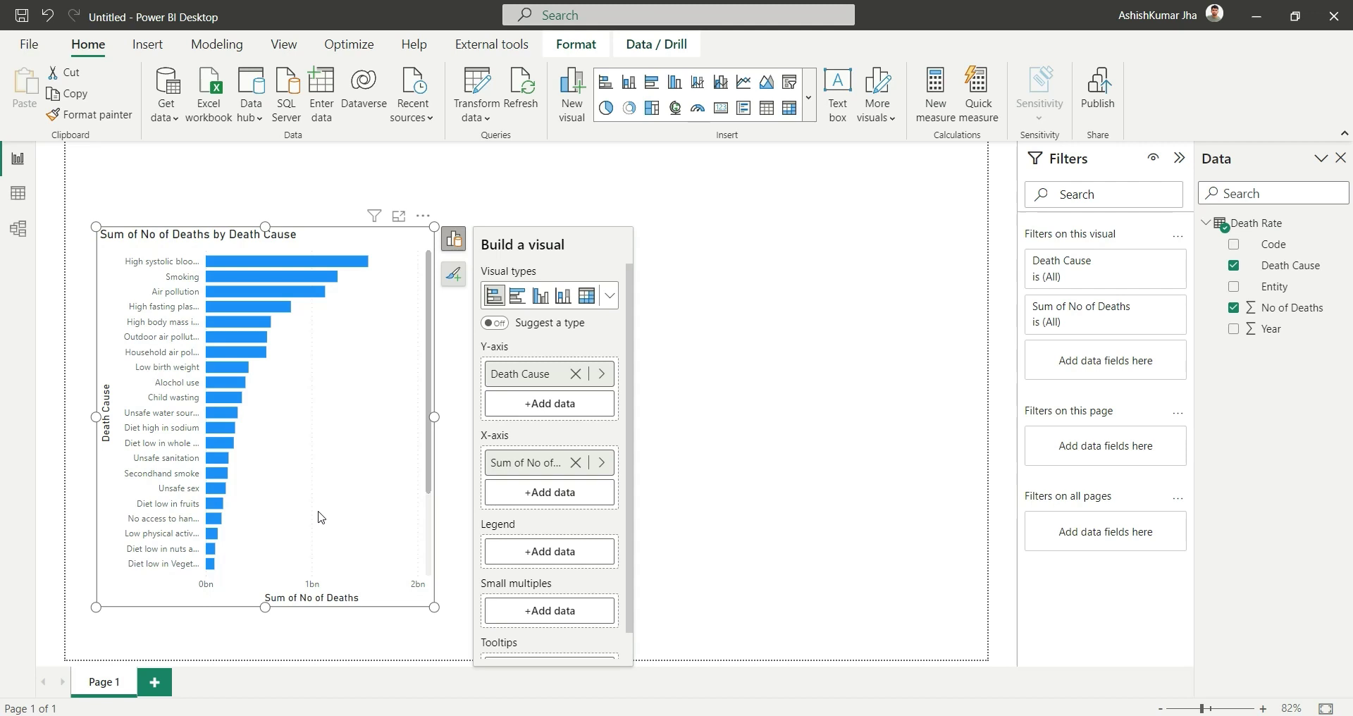
pyautogui.click(454, 241)
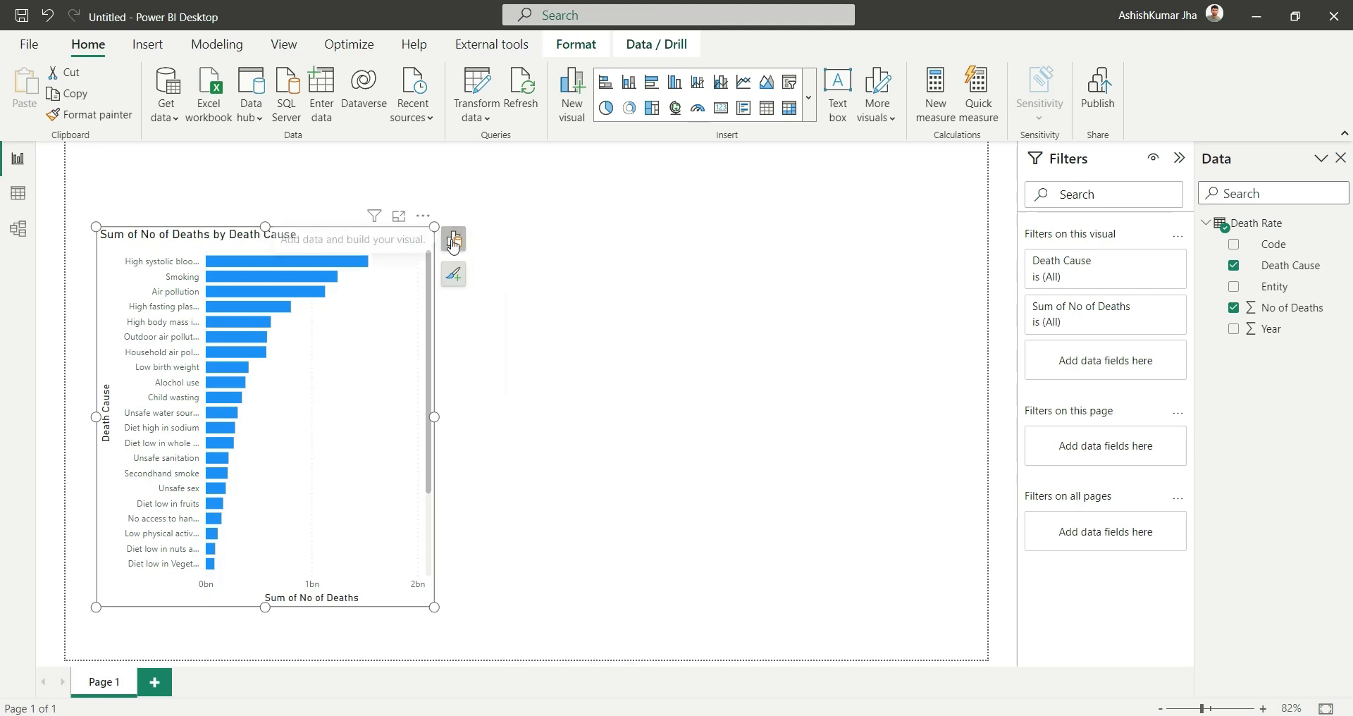
# Rename the bar chart's X-axis title as # Deaths.
pyautogui.click(360, 425)
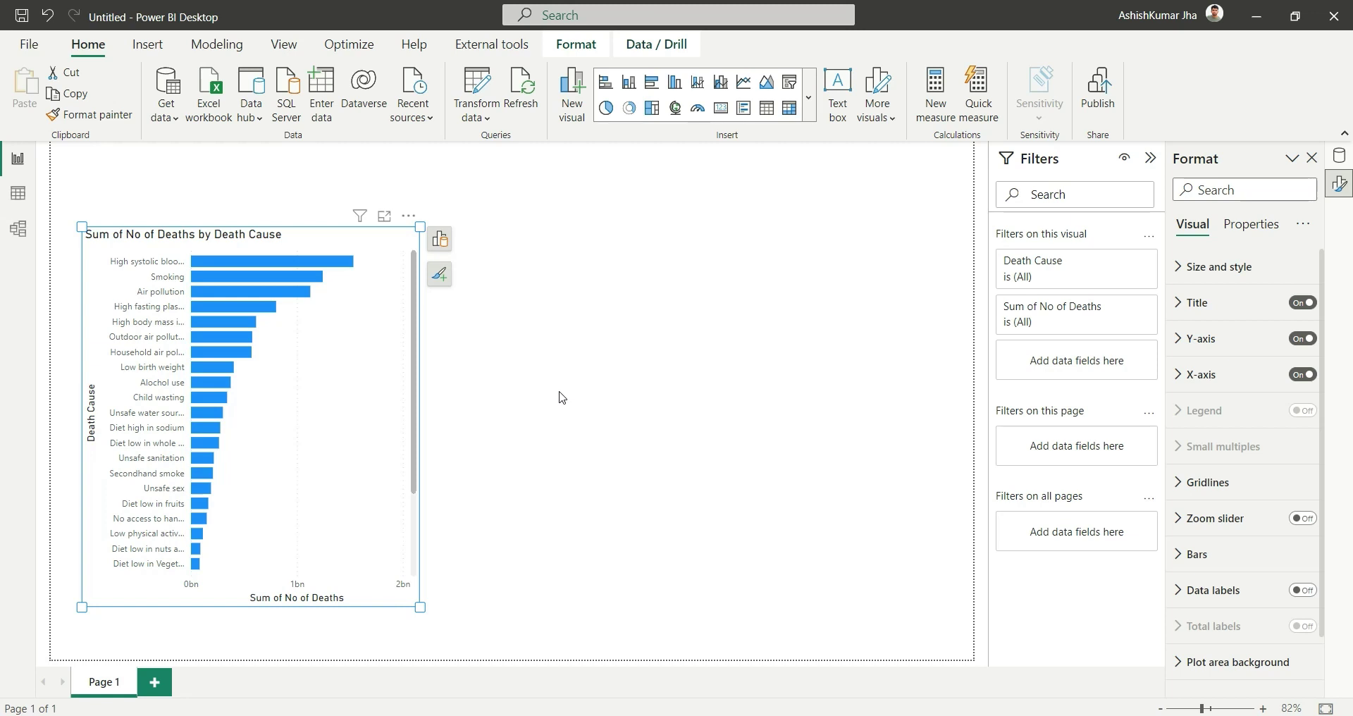
pyautogui.doubleClick(280, 600)
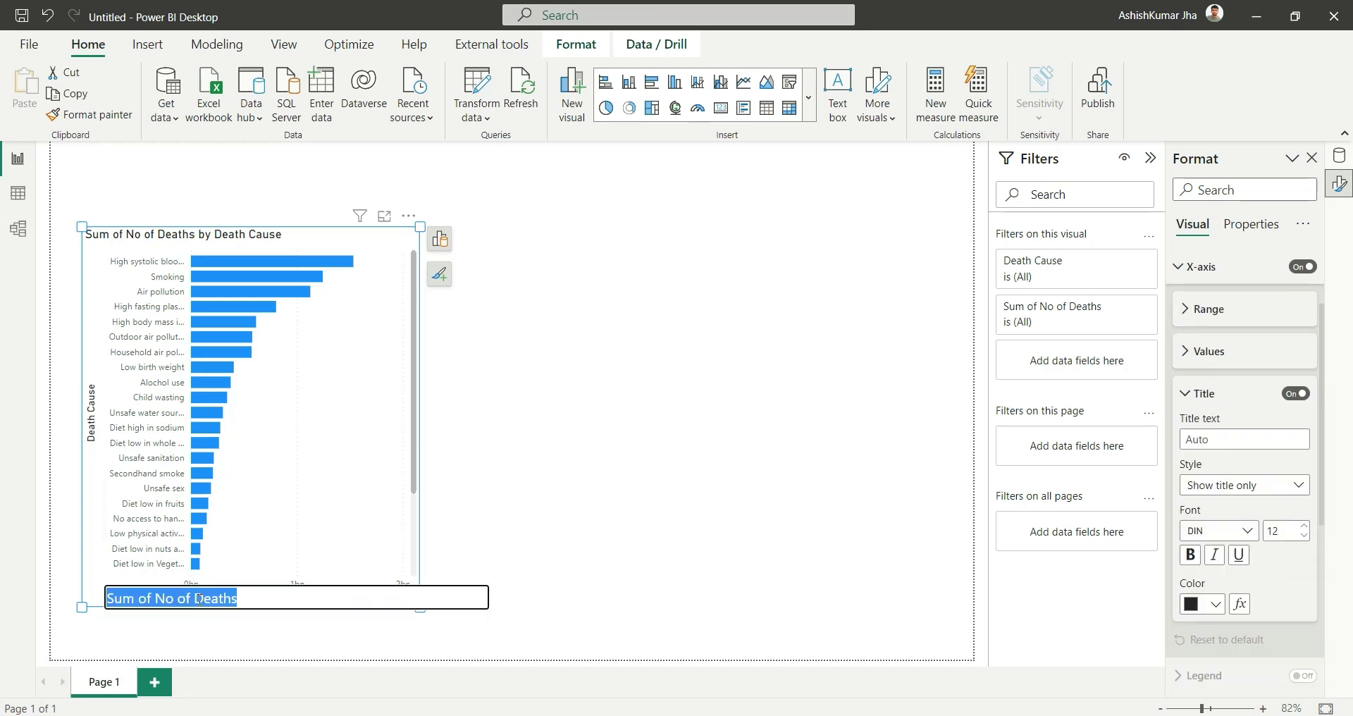
pyautogui.write('# Deaths')
pyautogui.press('Return')
# Change the bar chart's title to Deaths Reasons.
pyautogui.click(221, 267)
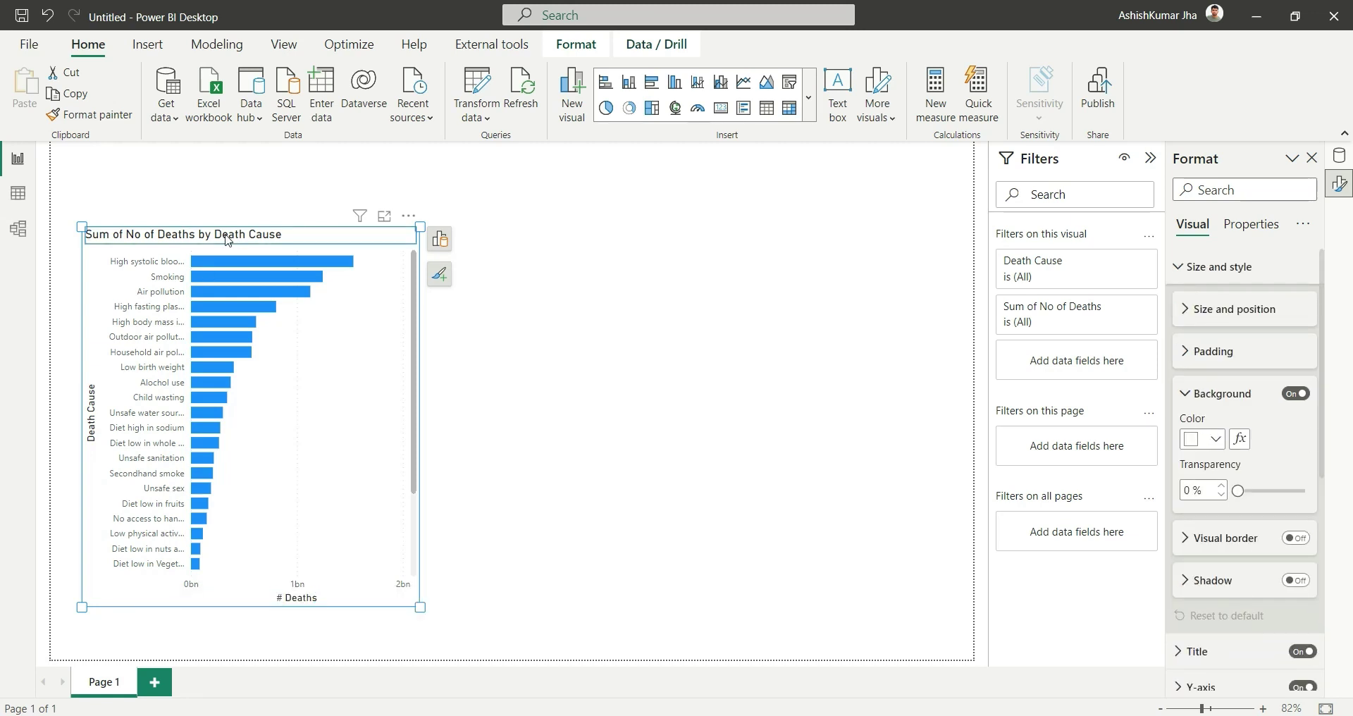
pyautogui.doubleClick(225, 237)
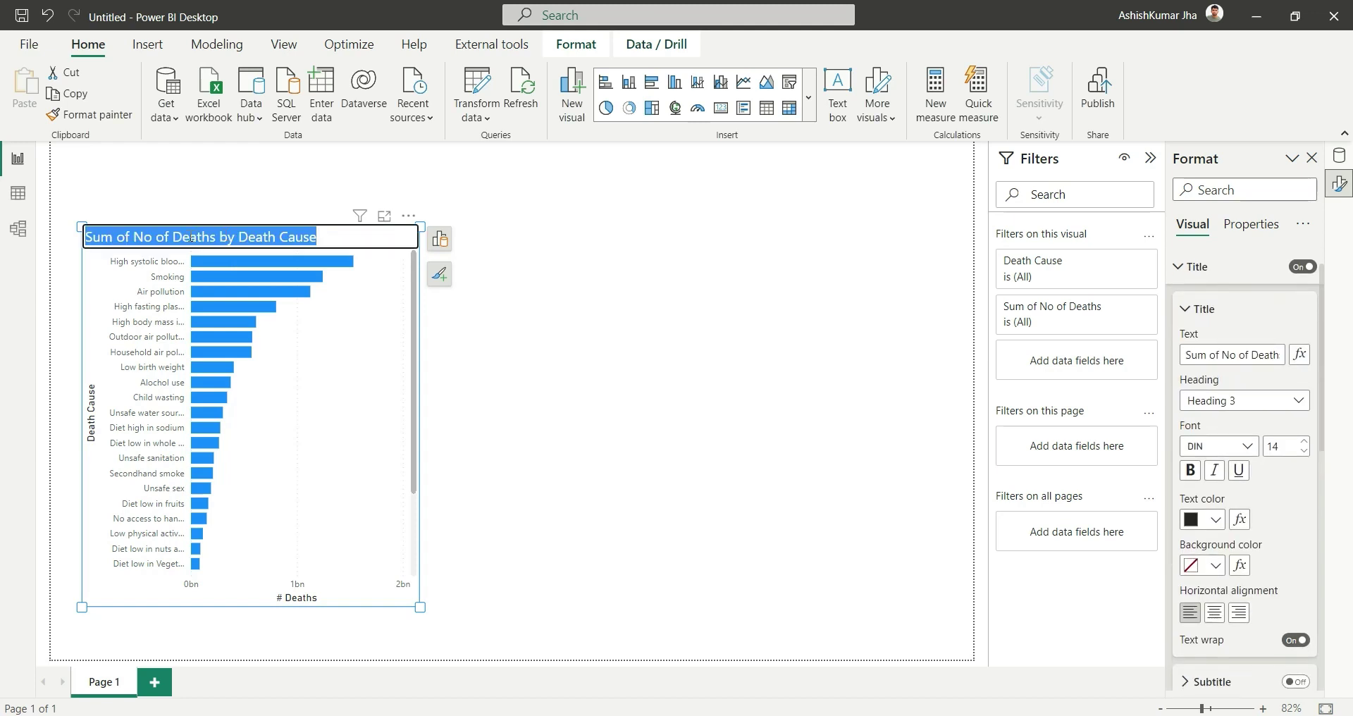
pyautogui.press('BackSpace')
pyautogui.moveTo(131, 237); pyautogui.dragTo(259, 241)
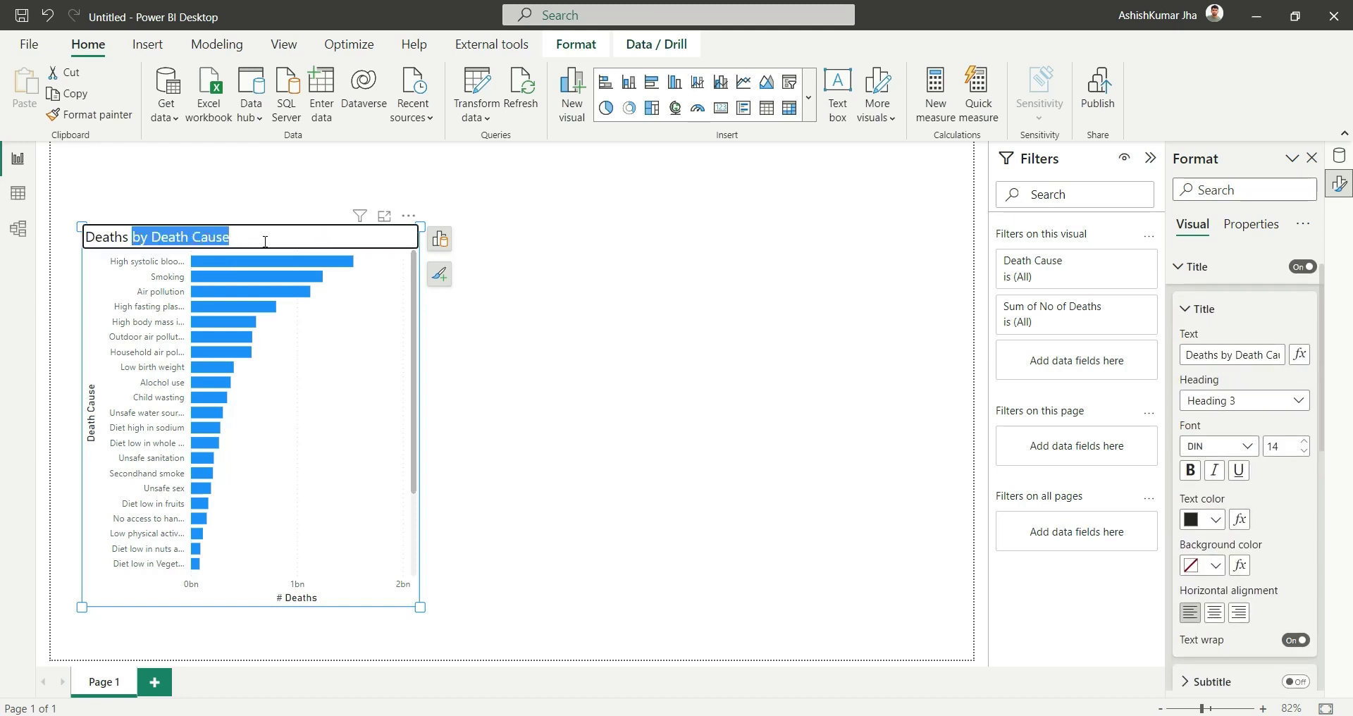
pyautogui.write('Reasons')
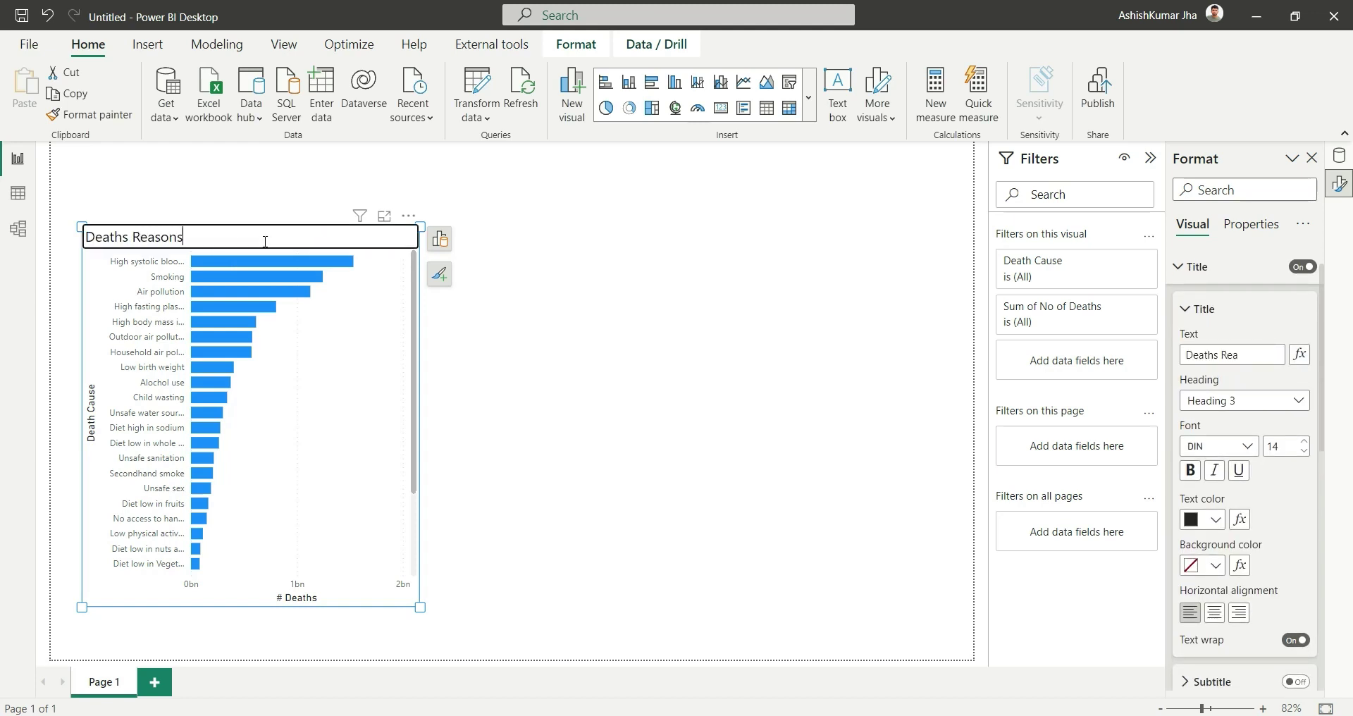
pyautogui.click(237, 323)
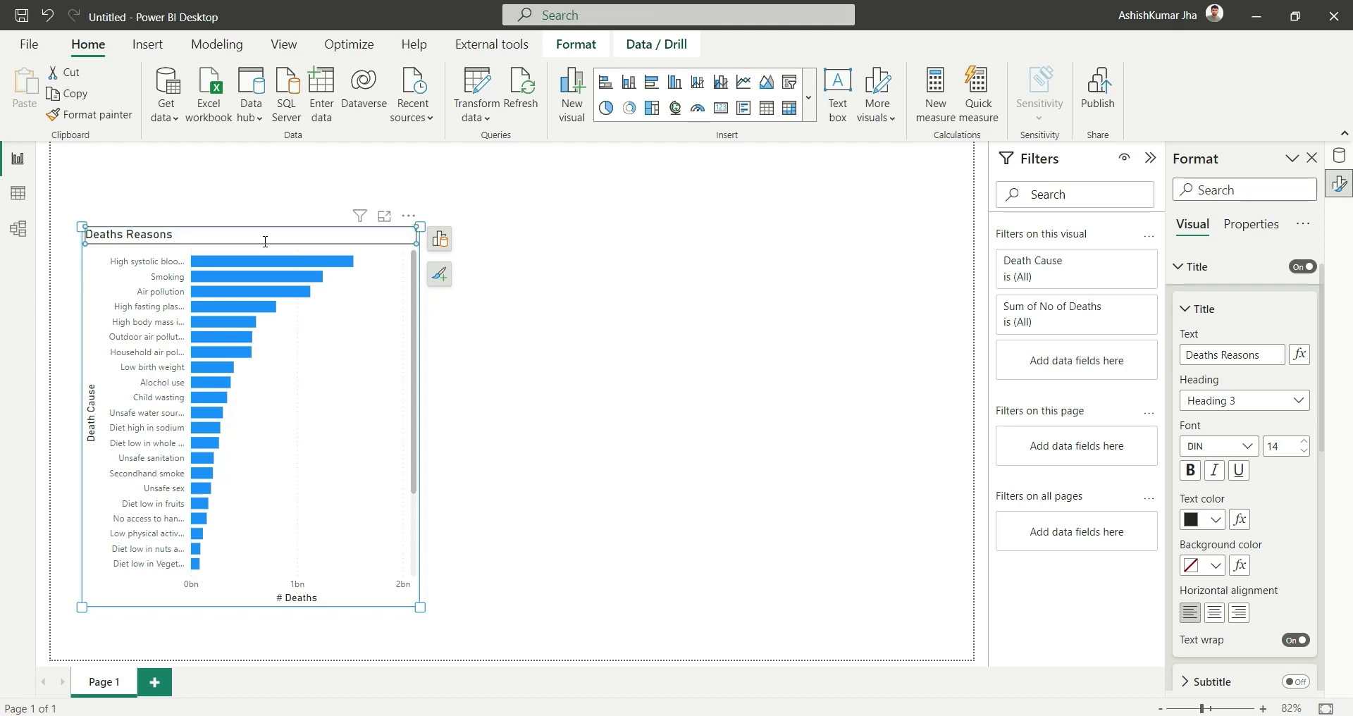
# Set up conditional coloring for the chart's bars with the Gradient format style.
pyautogui.click(232, 320)
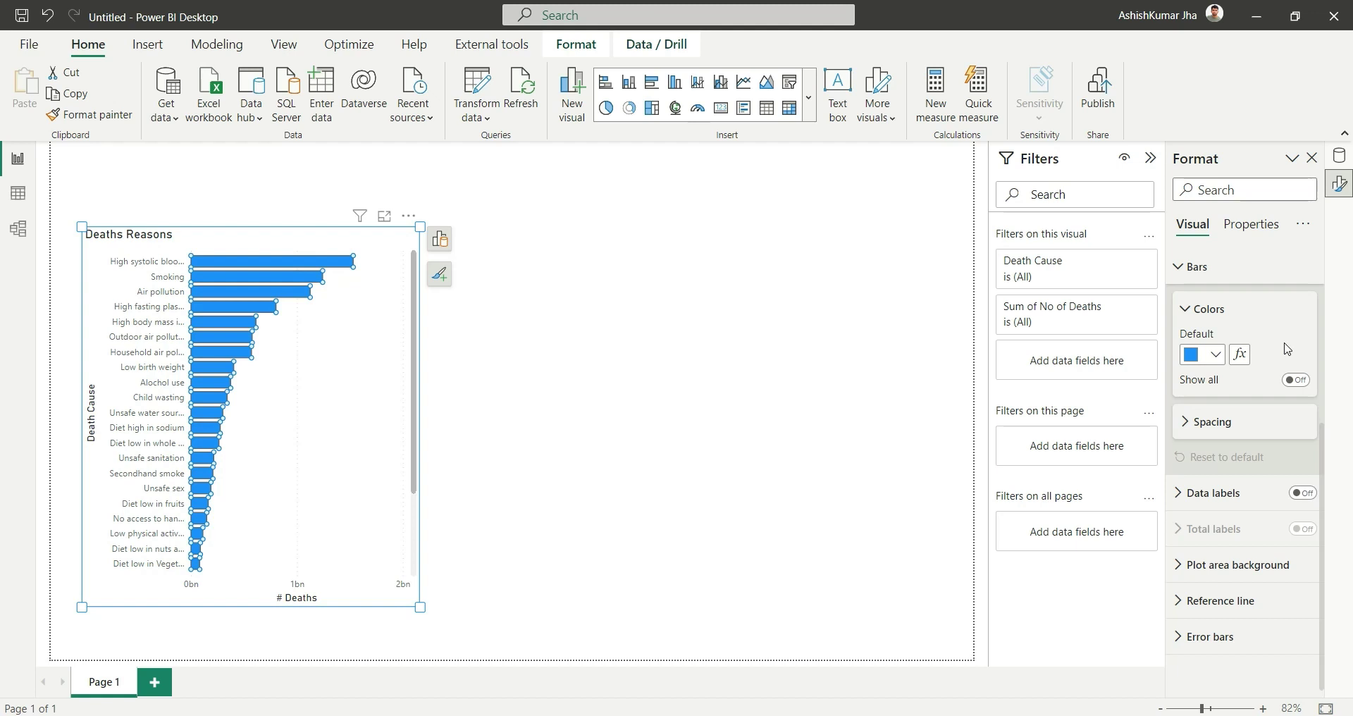
pyautogui.click(1240, 354)
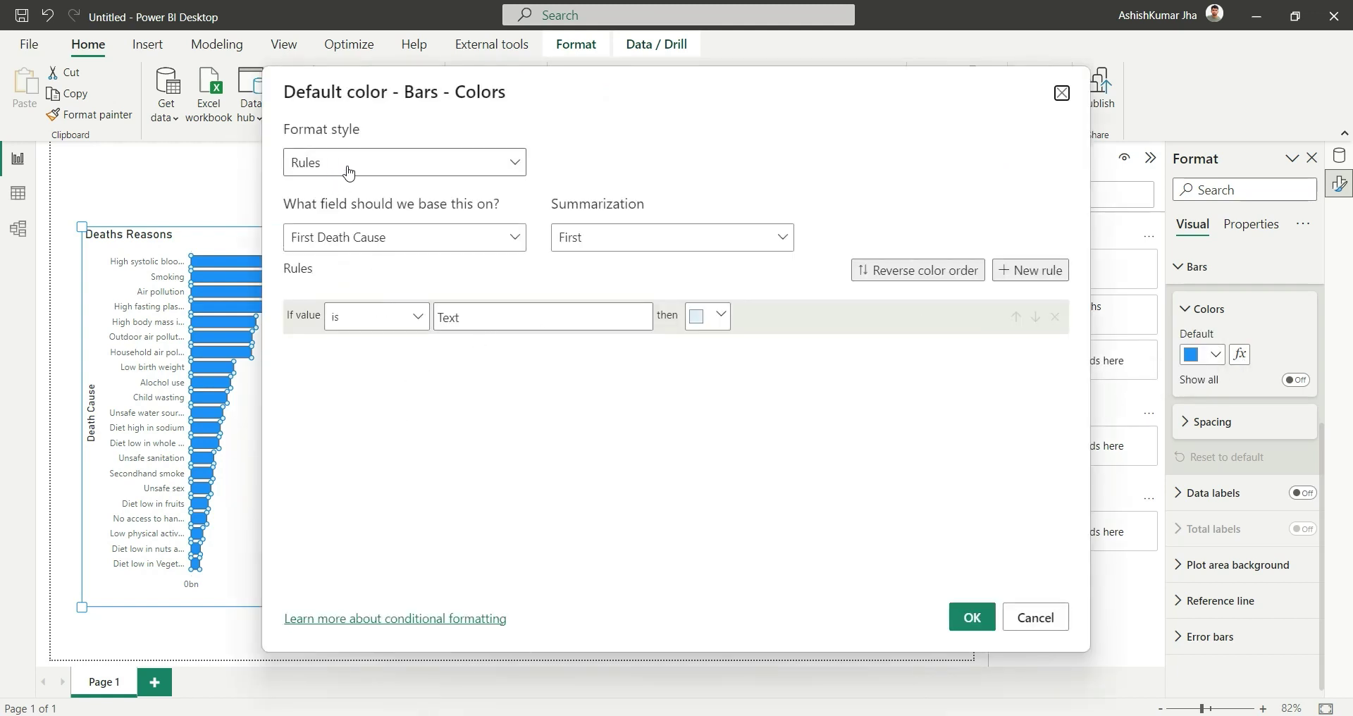
pyautogui.click(499, 170)
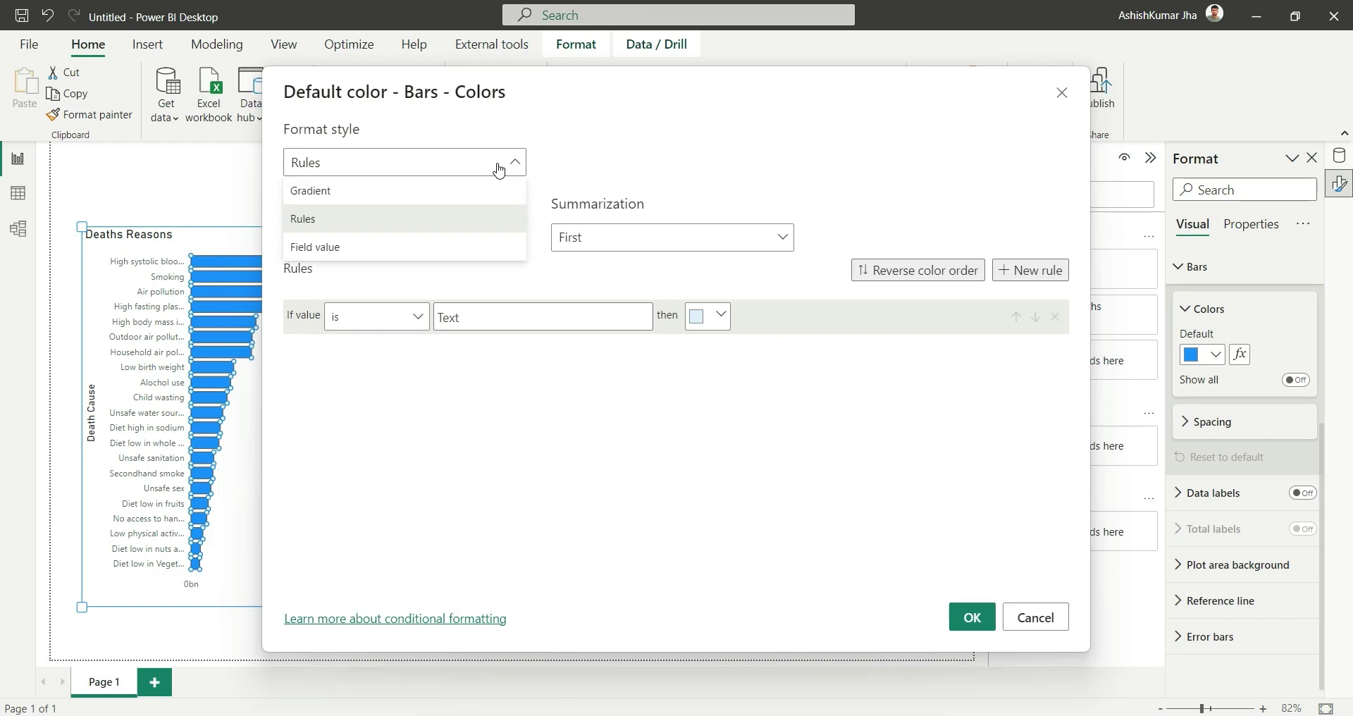
pyautogui.click(356, 198)
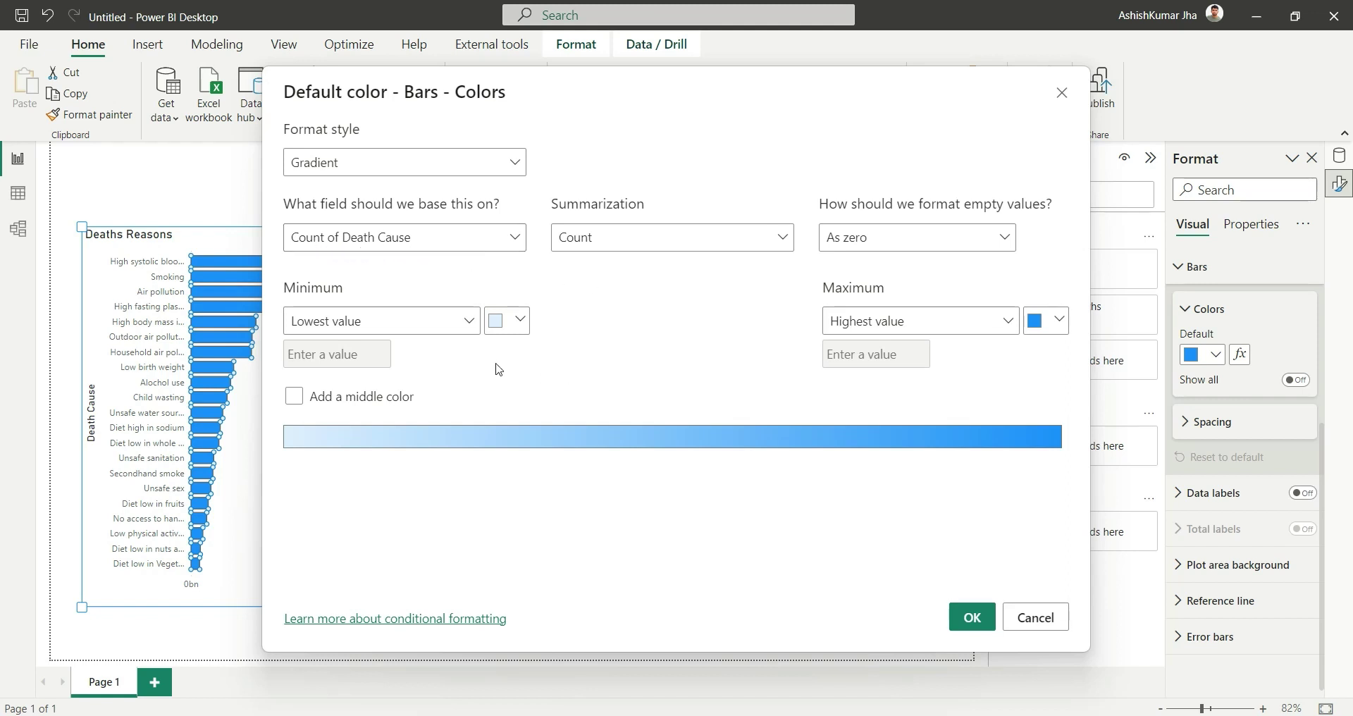
# Set the gradient's lowest-value color to light gray and highest-value color to dark blue, and apply it to the bars.
pyautogui.click(506, 324)
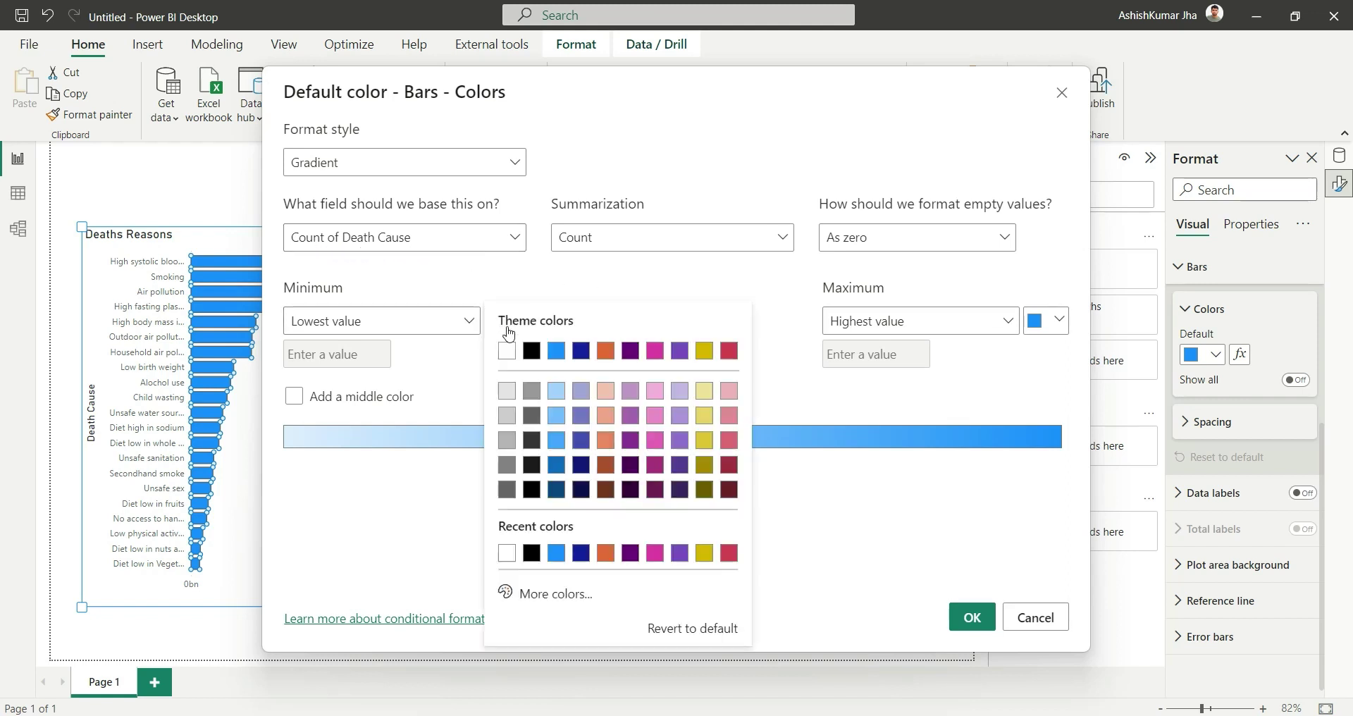
pyautogui.click(506, 391)
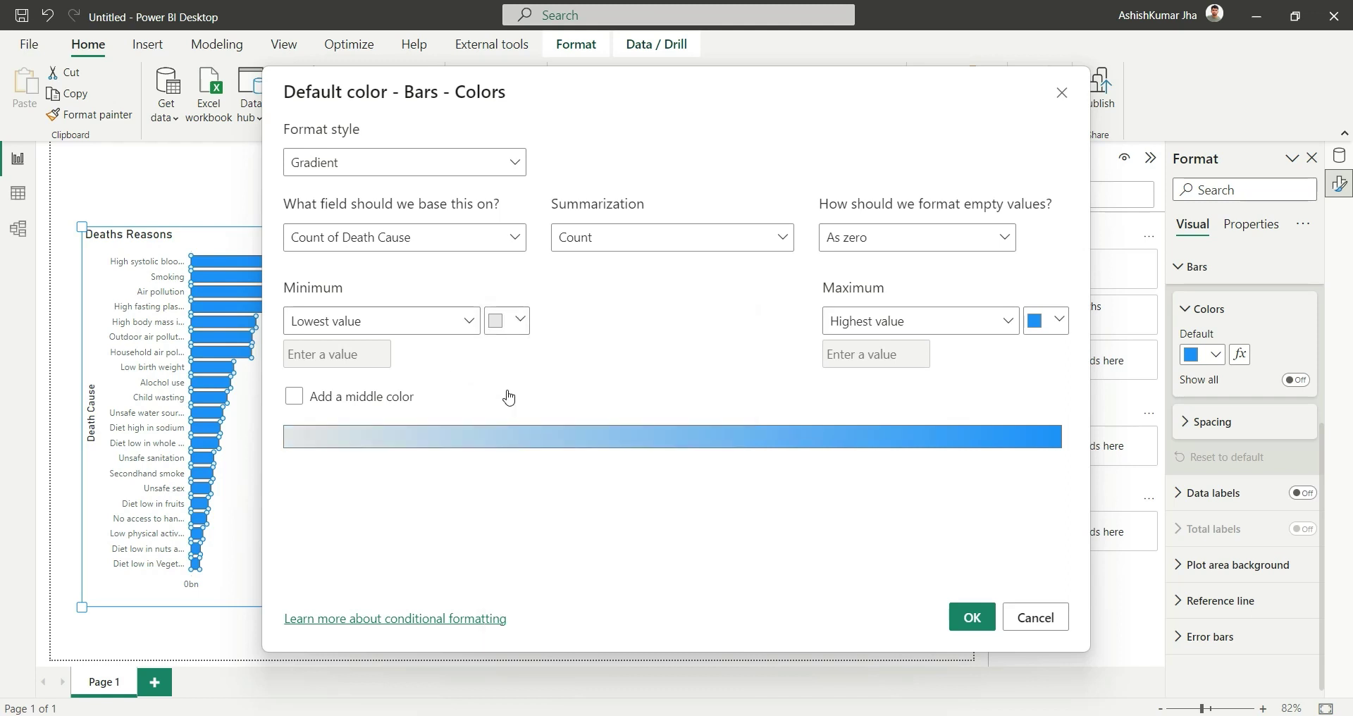
pyautogui.click(1045, 330)
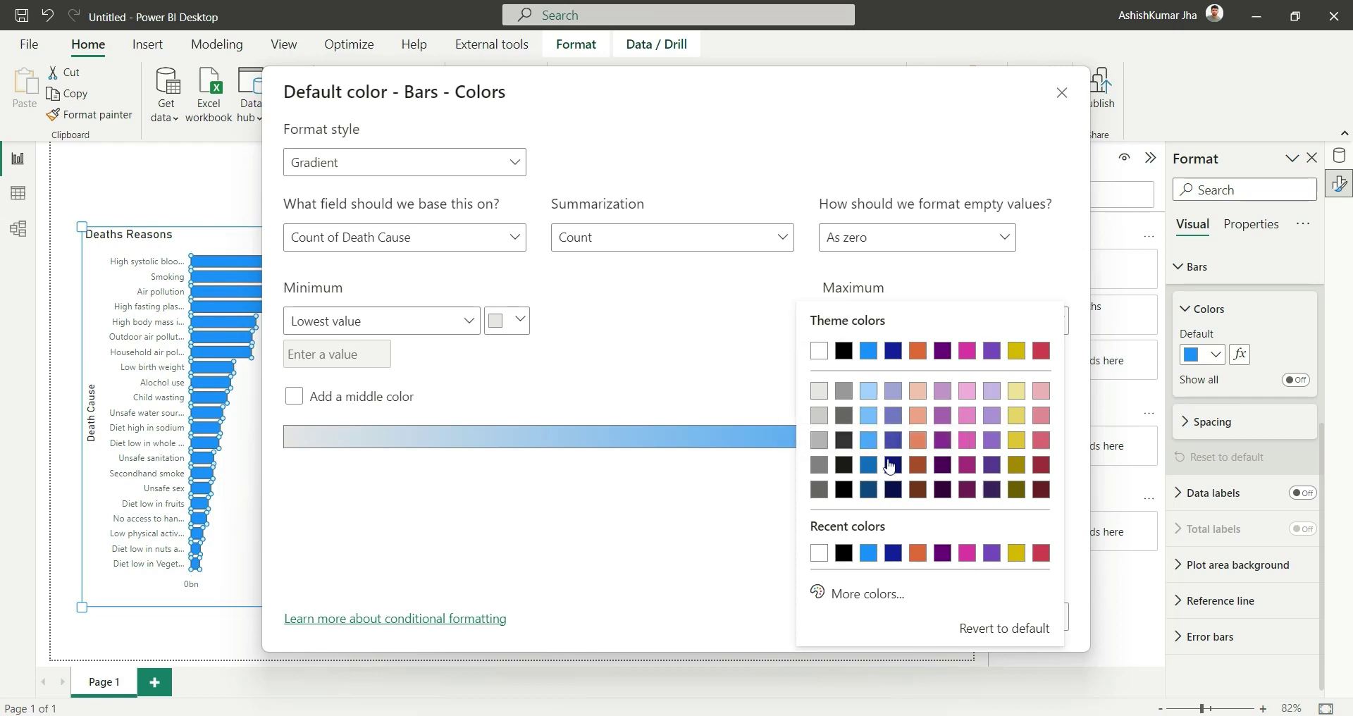
pyautogui.click(868, 489)
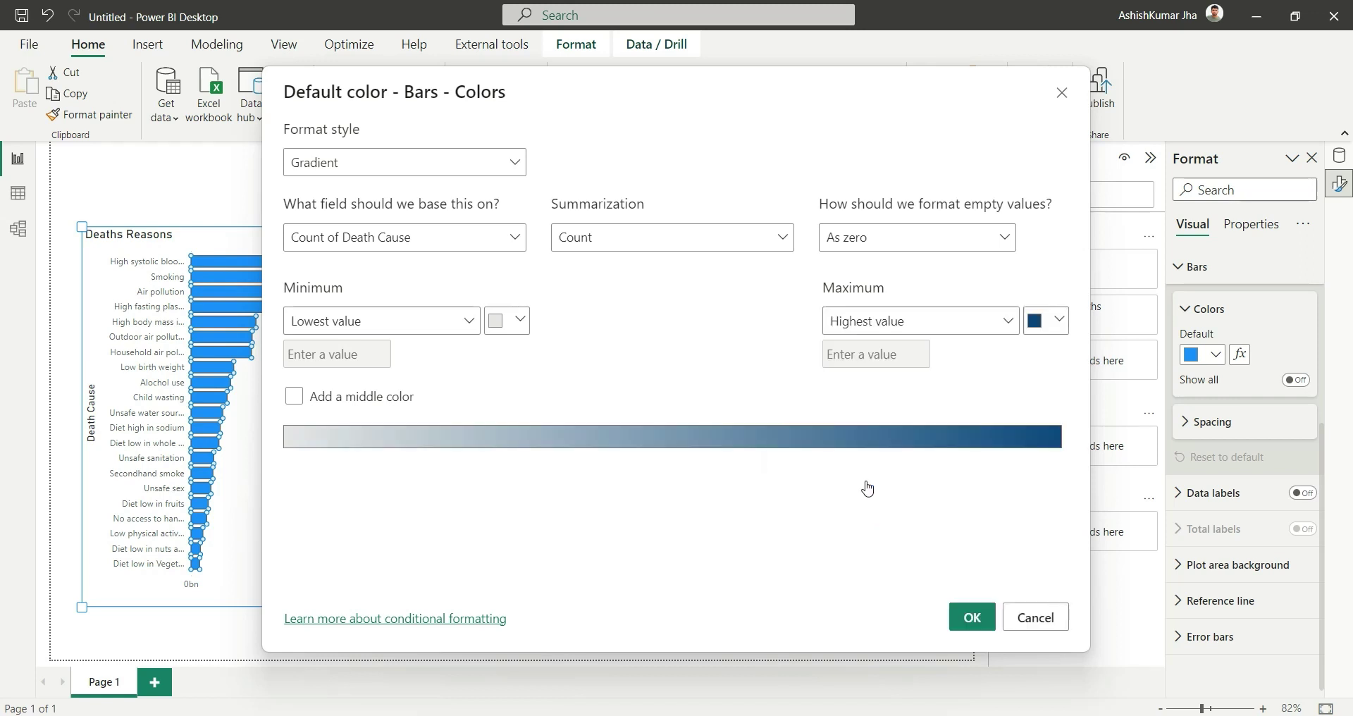
pyautogui.click(972, 617)
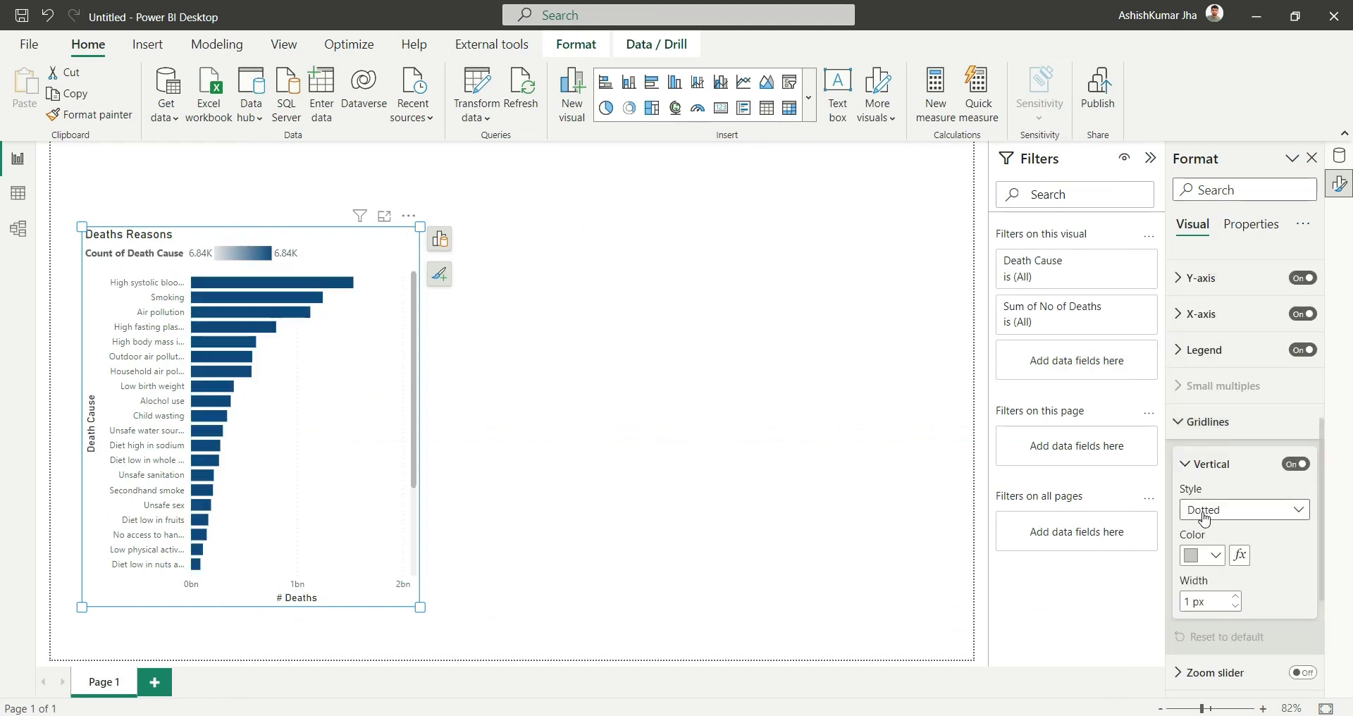
# Change the line style of the chart's vertical gridlines and open the legend's formatting options.
pyautogui.click(1204, 516)
pyautogui.click(1219, 552)
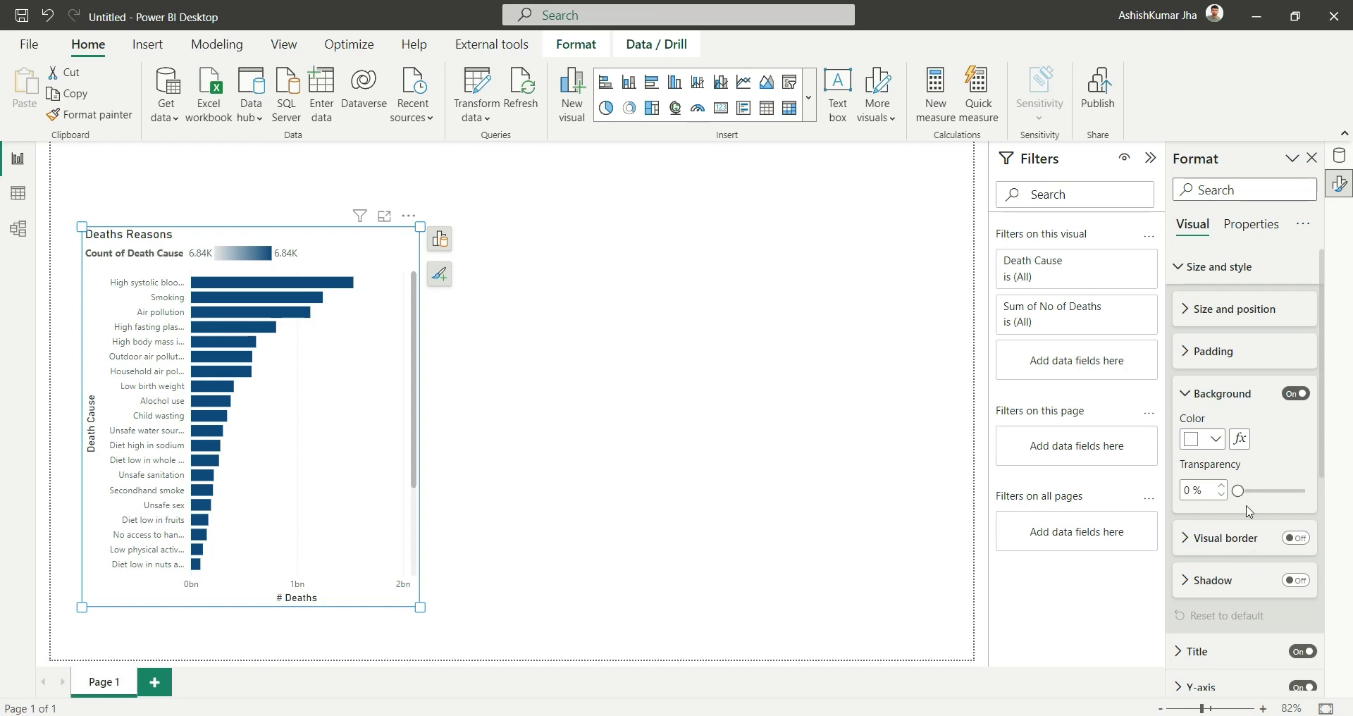
pyautogui.scroll(-5, 1248, 515)
pyautogui.click(1226, 404)
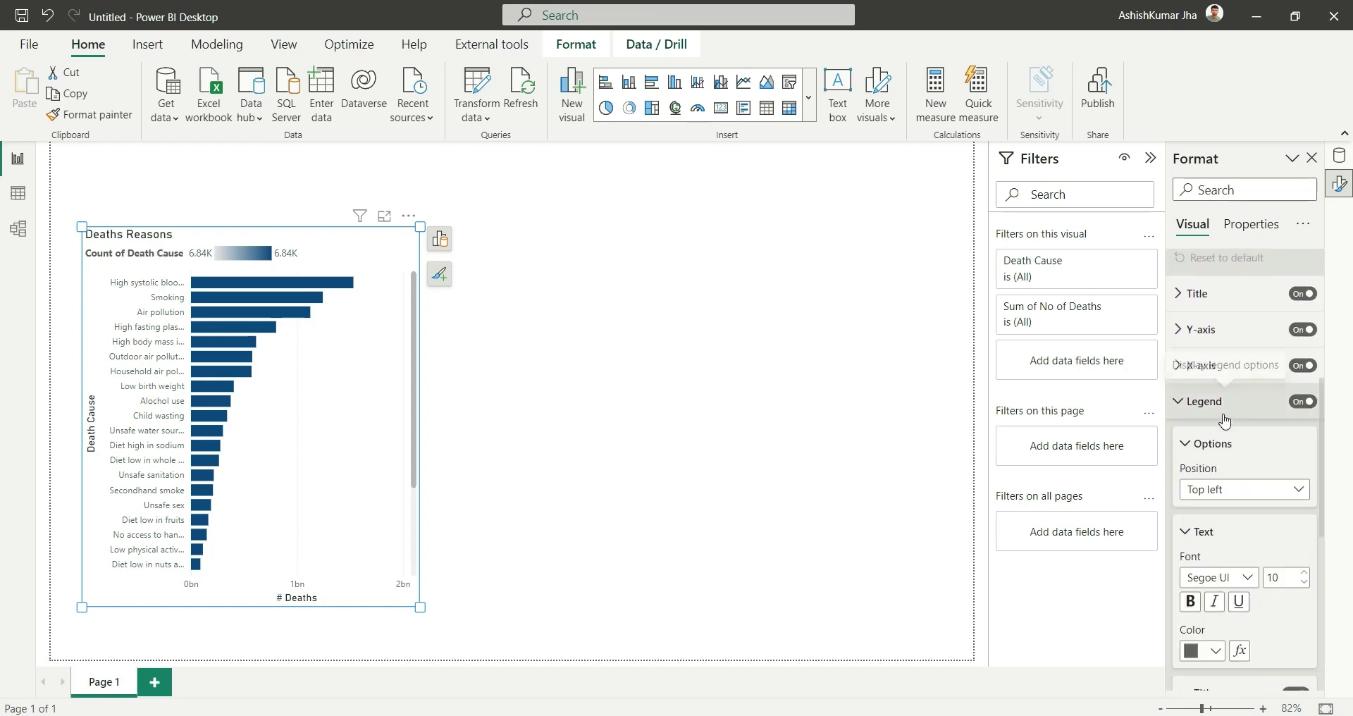
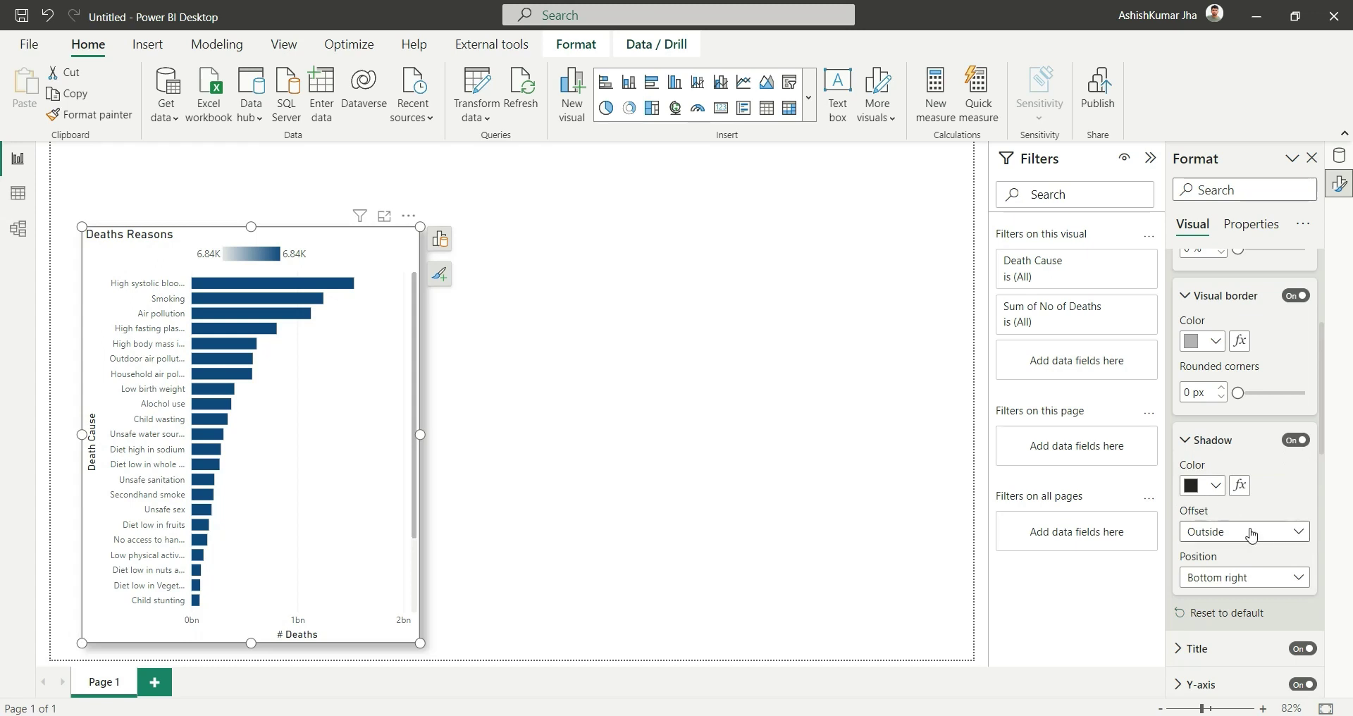
# Set the bar chart's shadow color to dark gray and reselect the chart for further formatting.
pyautogui.click(1209, 494)
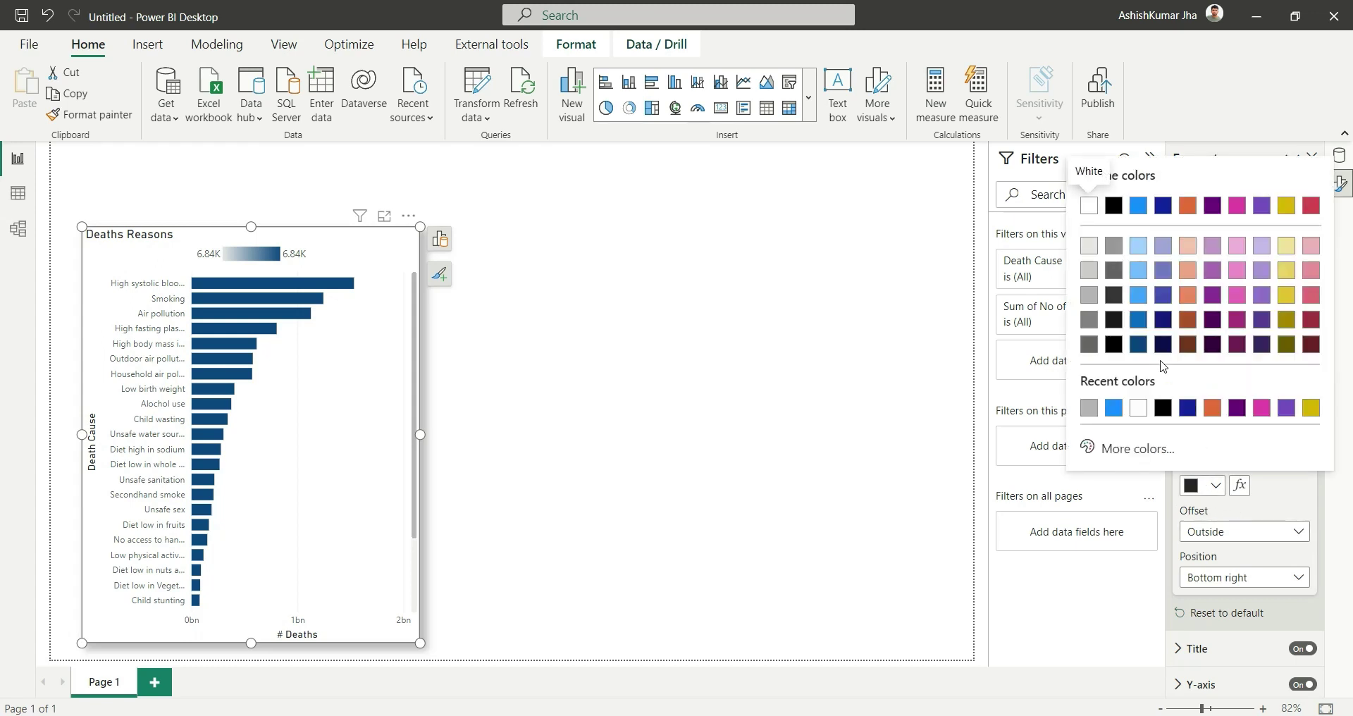
pyautogui.click(1116, 277)
pyautogui.click(518, 435)
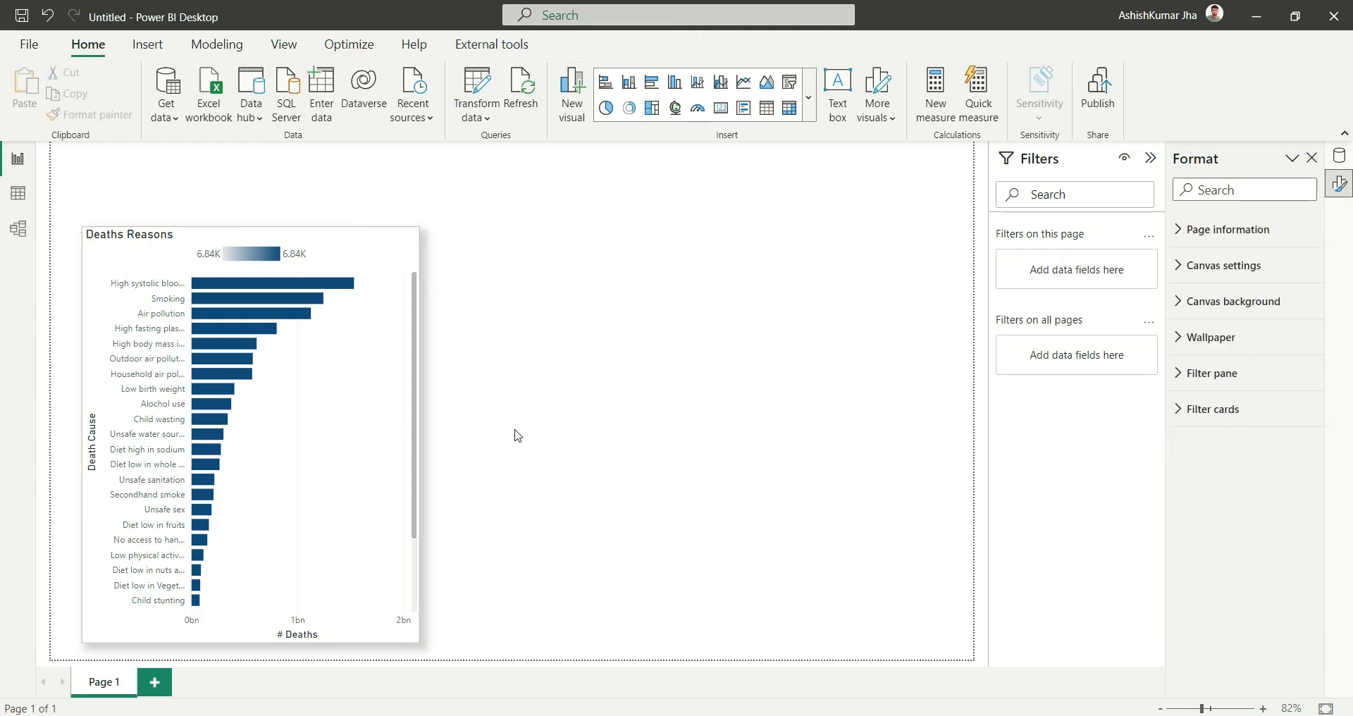
pyautogui.click(341, 518)
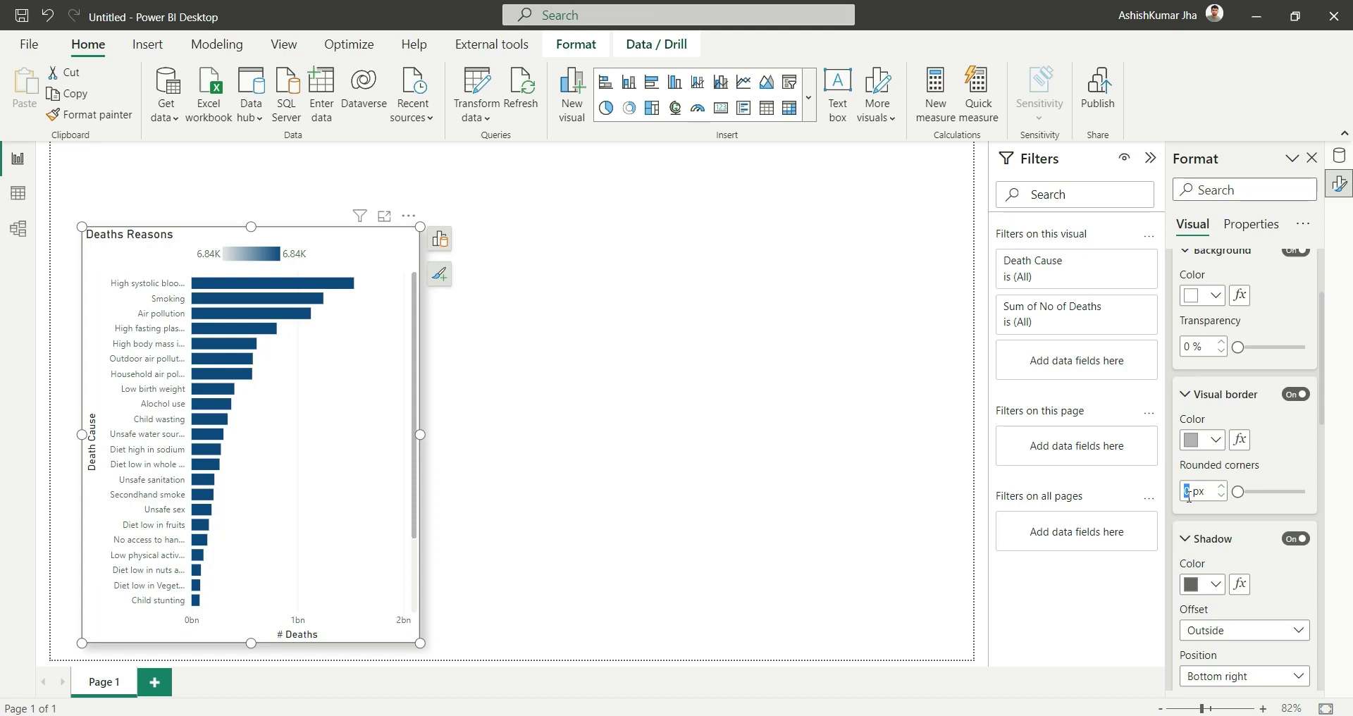
# Round the bar chart's border corners to 10 px, and place a duplicate of the chart at the page's right side.
pyautogui.write('10')
pyautogui.click(523, 401)
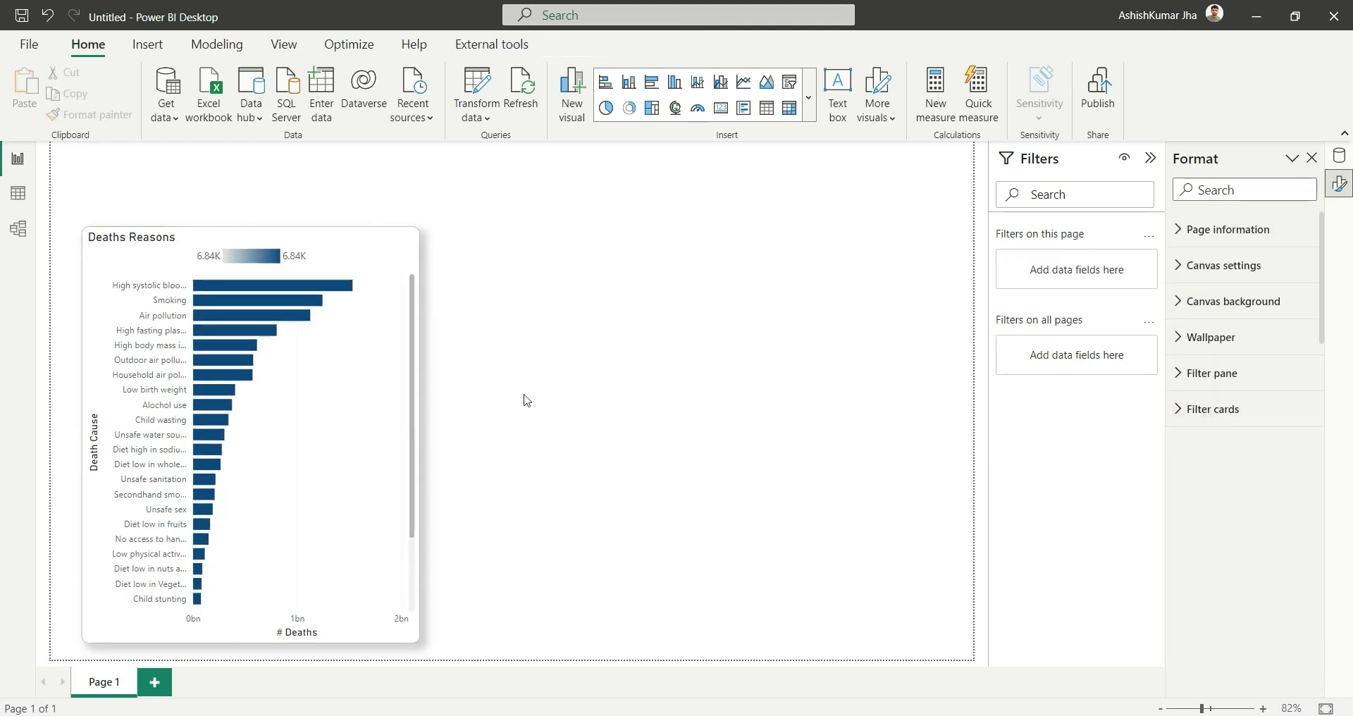
pyautogui.click(355, 414)
pyautogui.hotkey('ctrl', 'c')
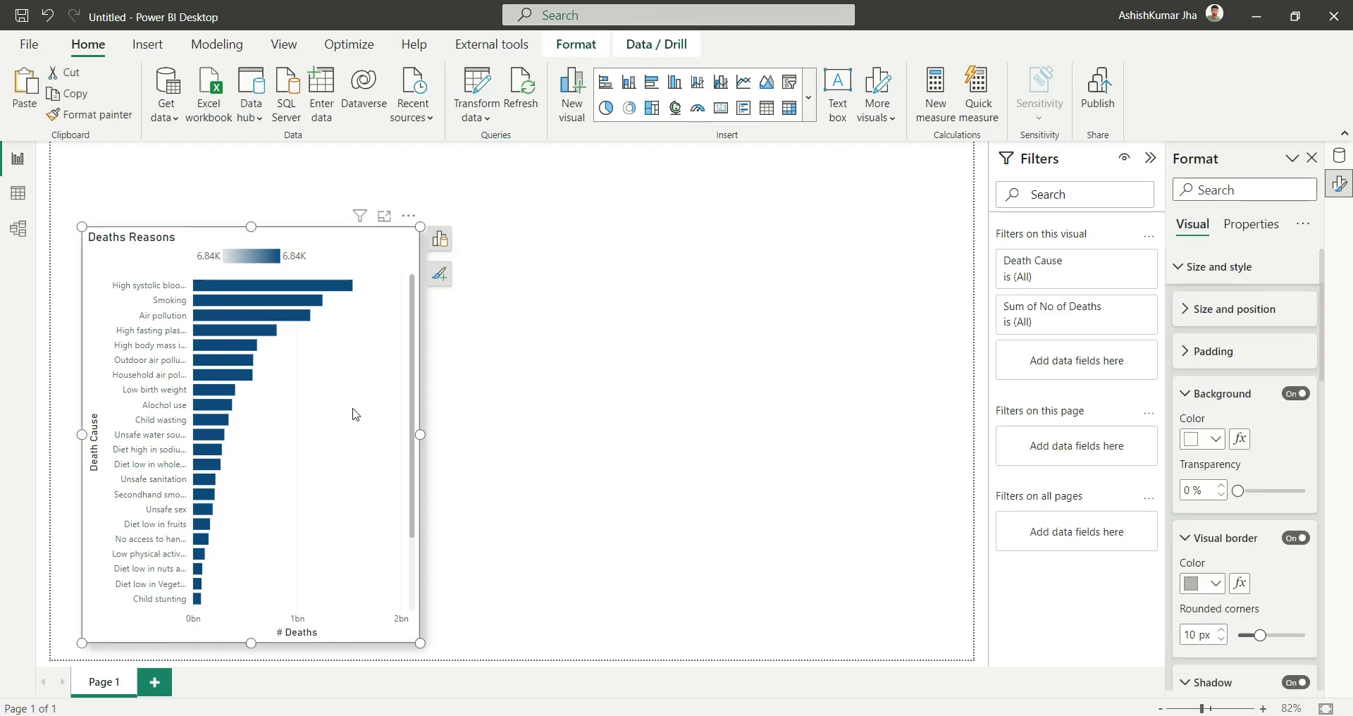
pyautogui.hotkey('ctrl', 'v')
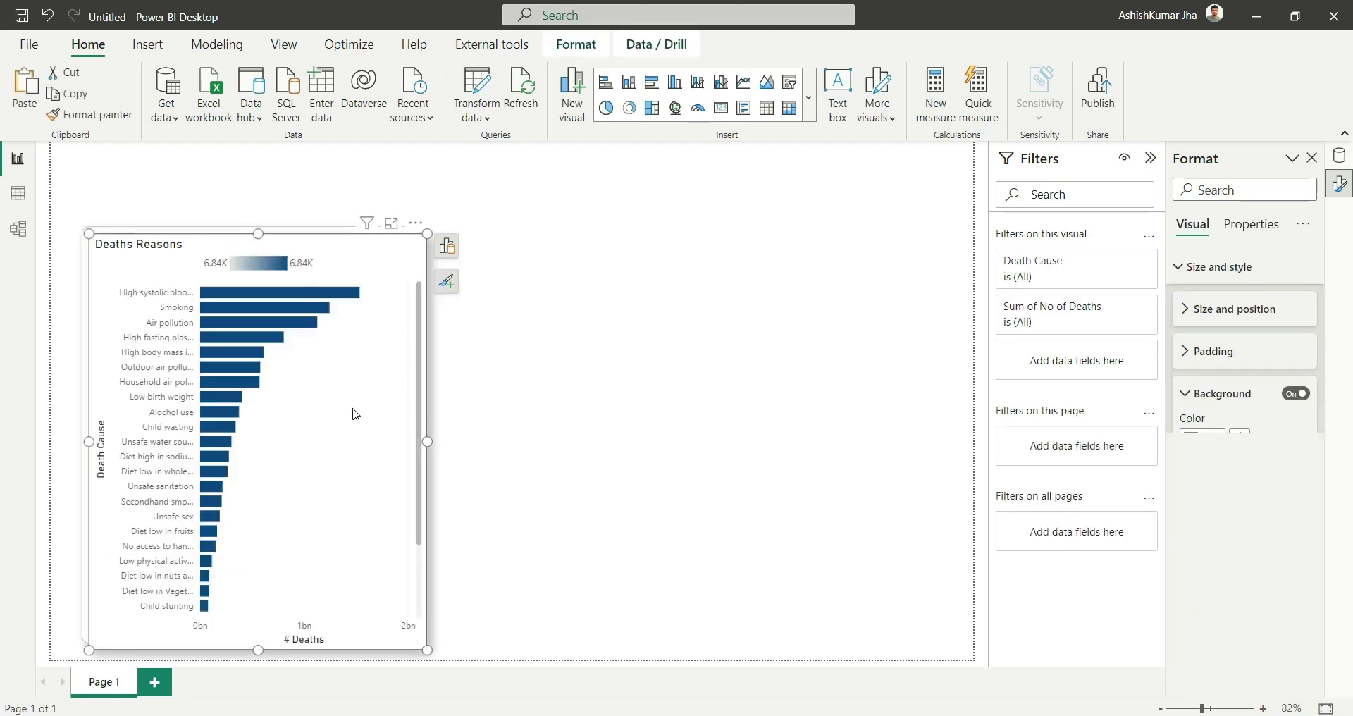
pyautogui.moveTo(333, 387); pyautogui.dragTo(936, 542)
# Set the original chart's Y-axis maximum label area width to 50 % and widen the chart toward the duplicate.
pyautogui.click(332, 485)
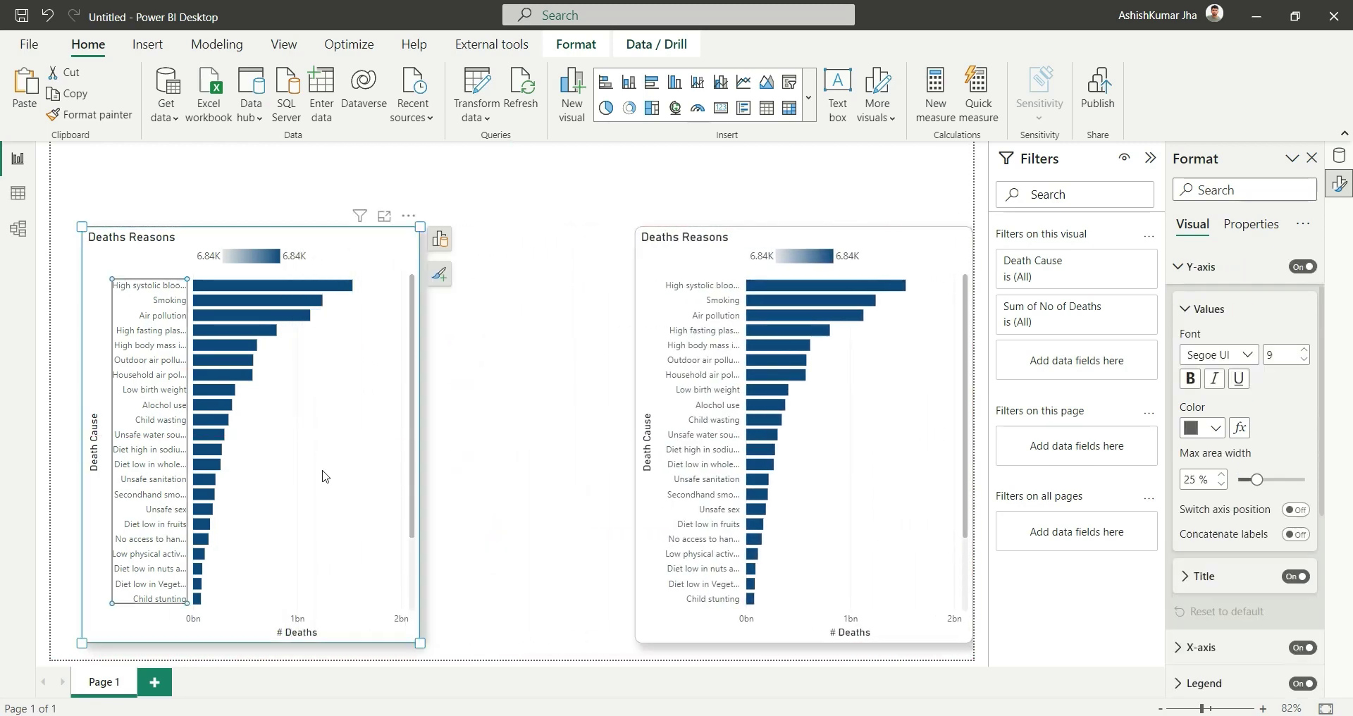
pyautogui.click(140, 290)
pyautogui.moveTo(1256, 479); pyautogui.dragTo(1352, 484)
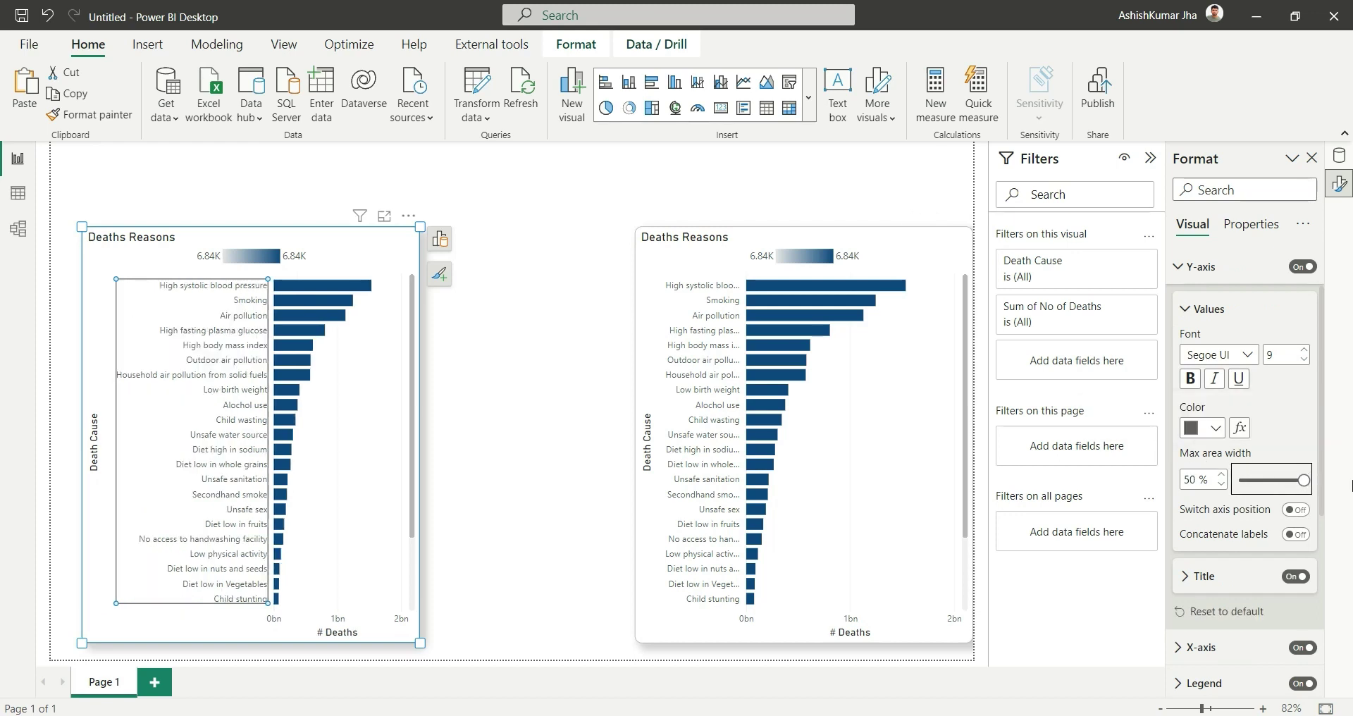
pyautogui.click(376, 580)
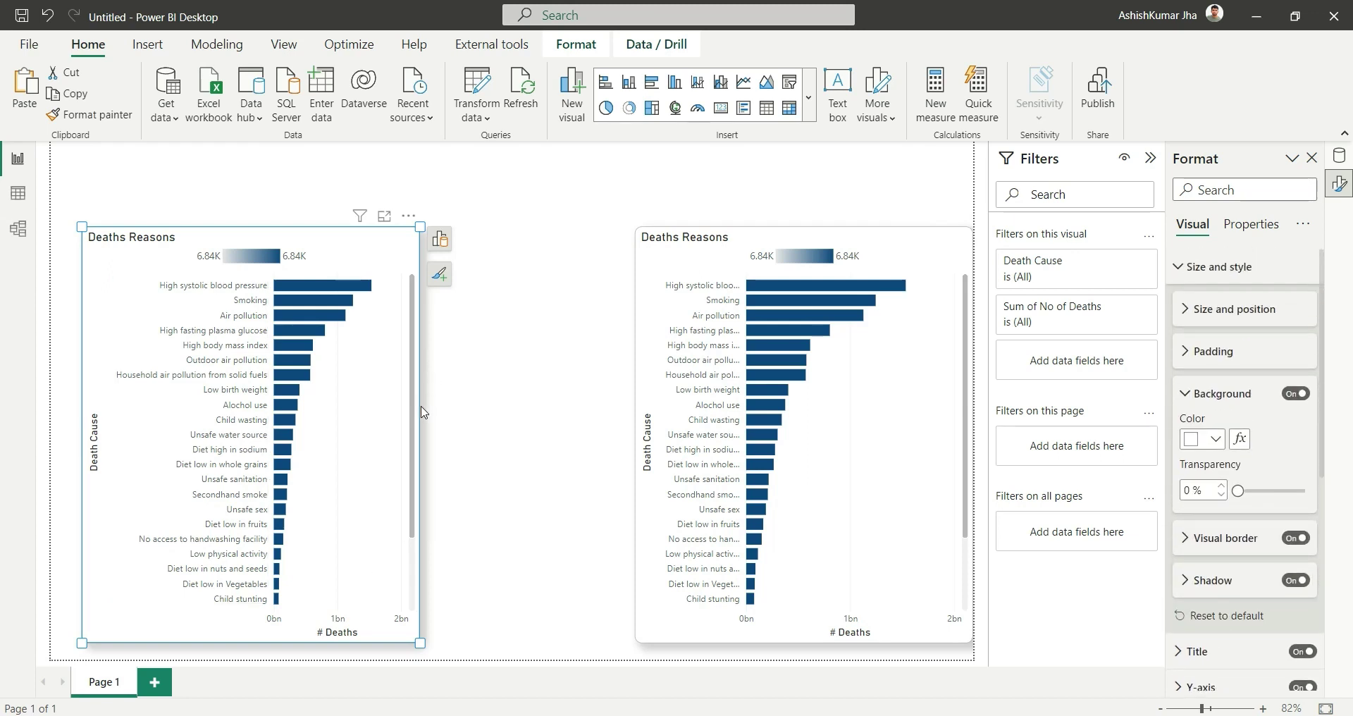
pyautogui.moveTo(423, 223); pyautogui.dragTo(573, 239)
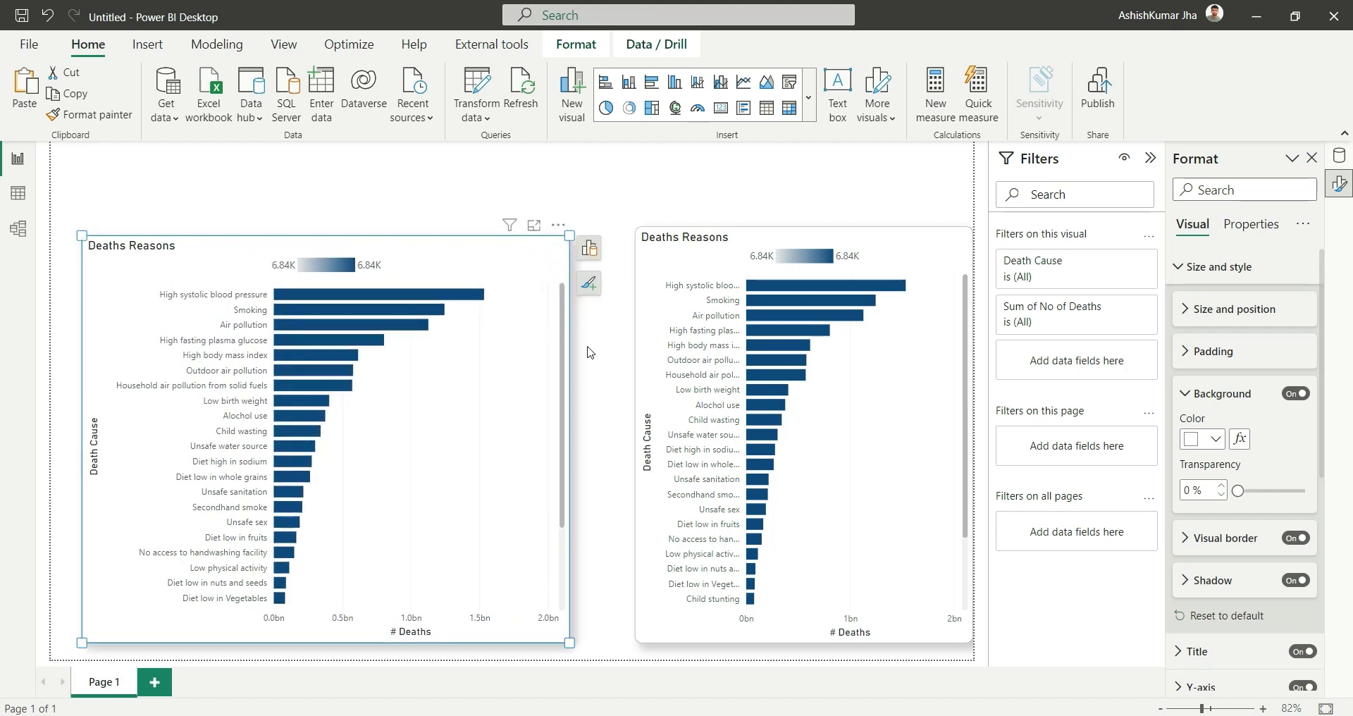
pyautogui.click(602, 373)
pyautogui.hotkey('ctrl', 'z')
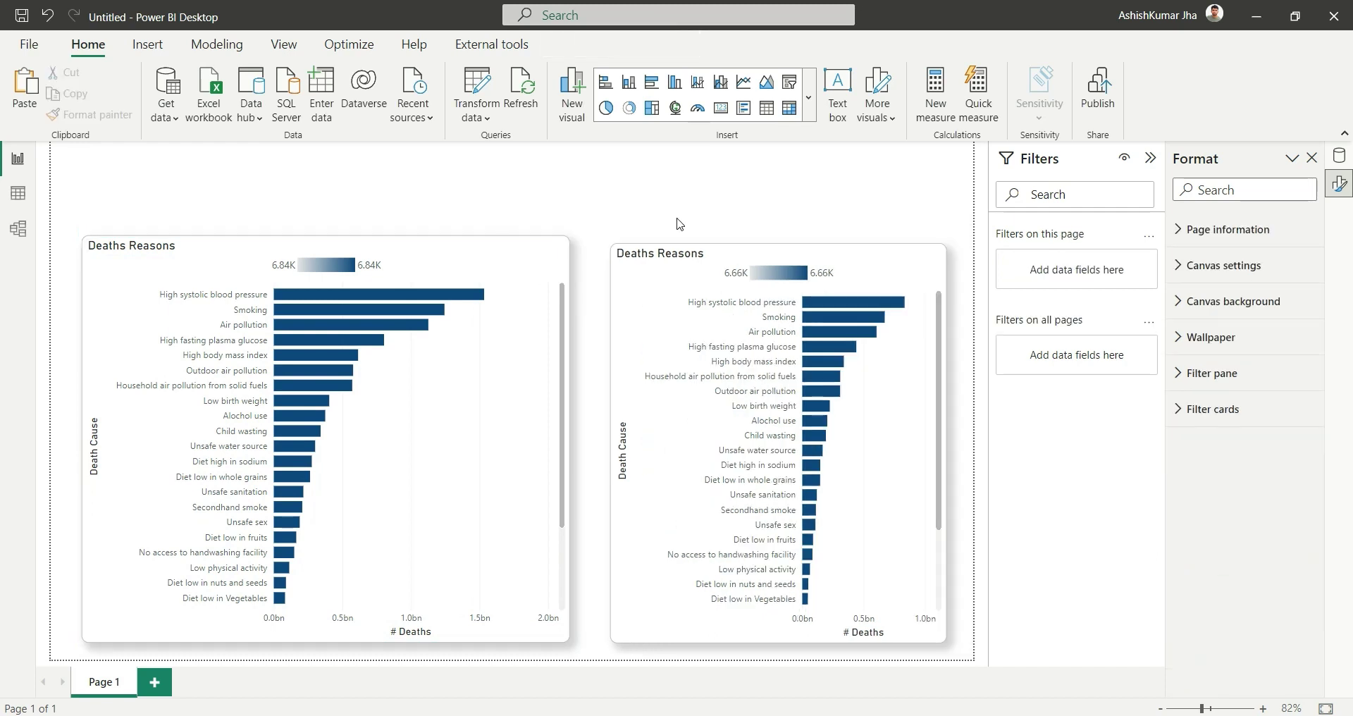
# Add a slicer for the Year field and set its style to Between.
pyautogui.rightClick(637, 211)
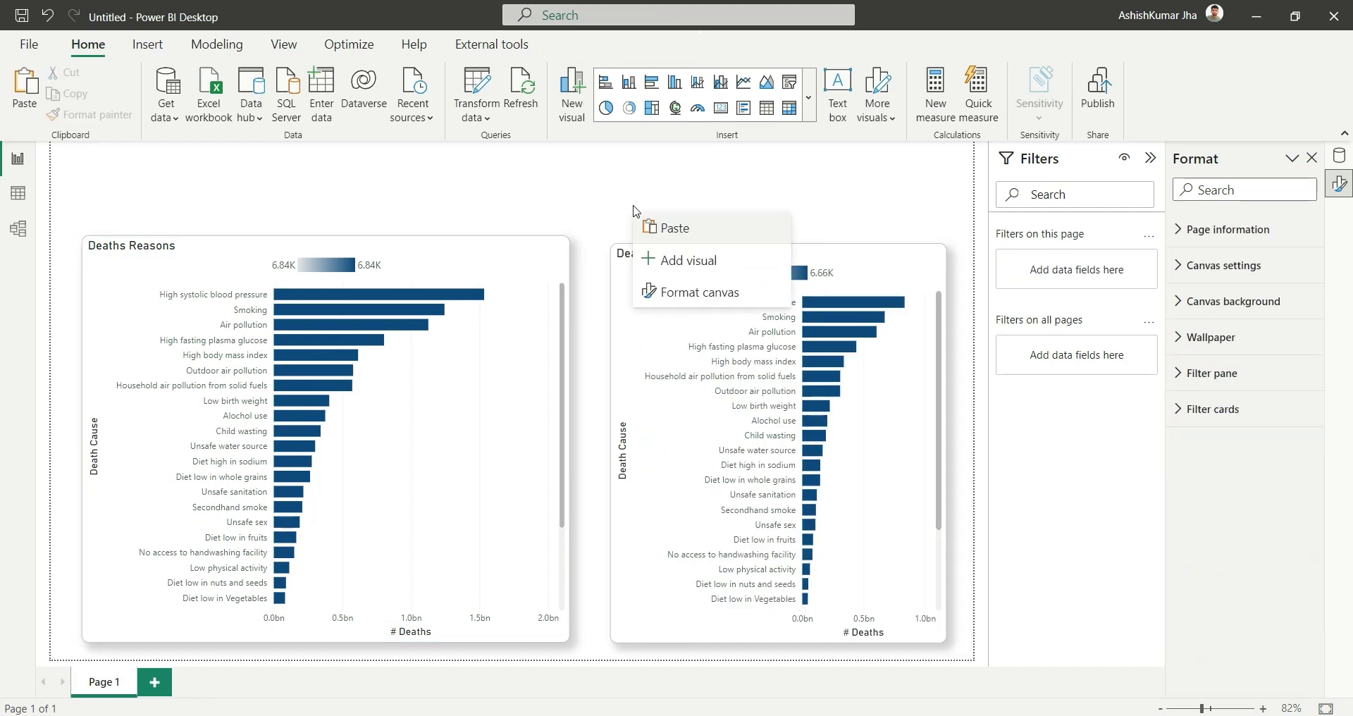
pyautogui.click(702, 260)
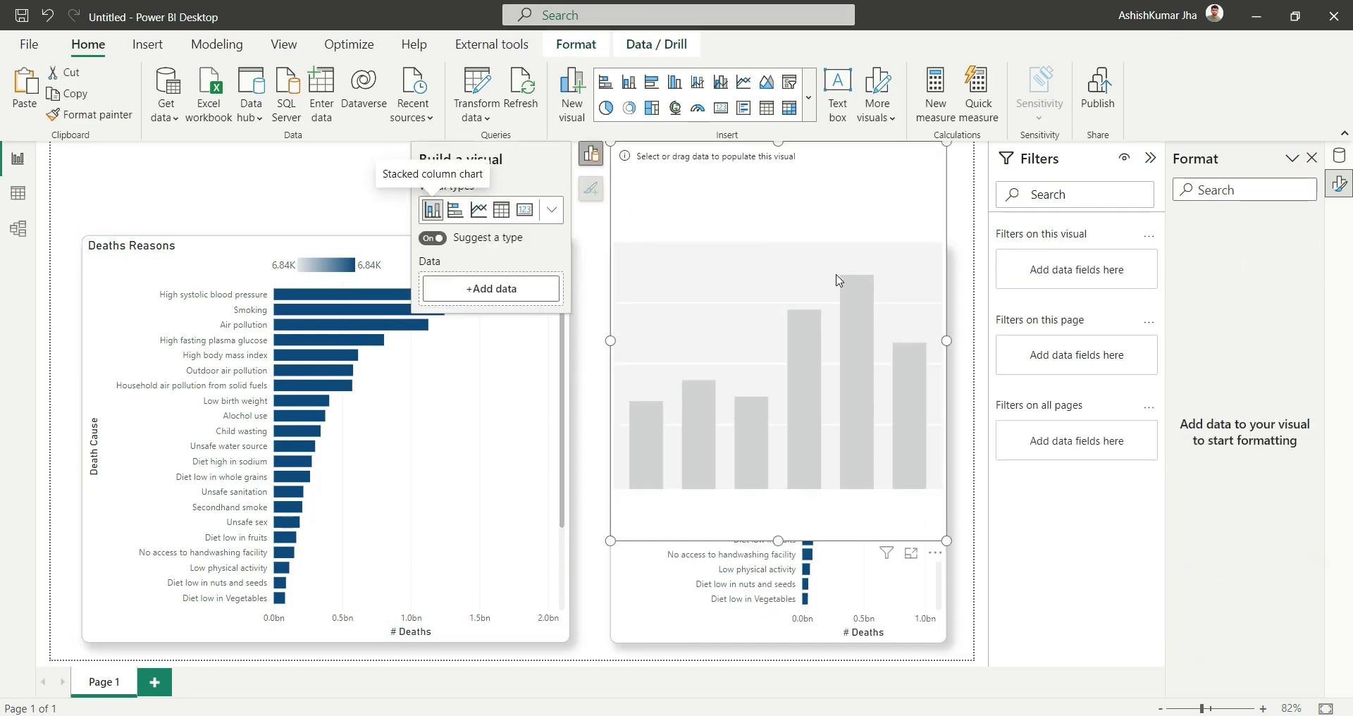
pyautogui.click(553, 211)
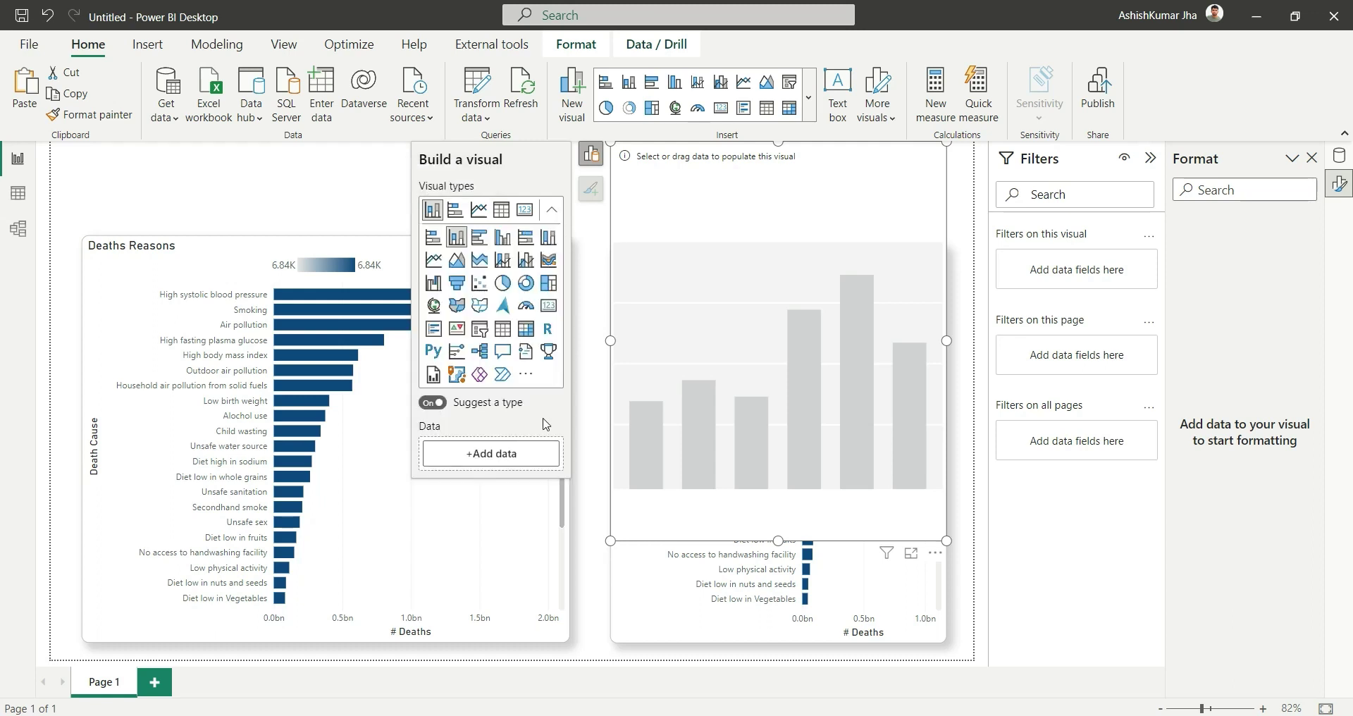
pyautogui.click(485, 332)
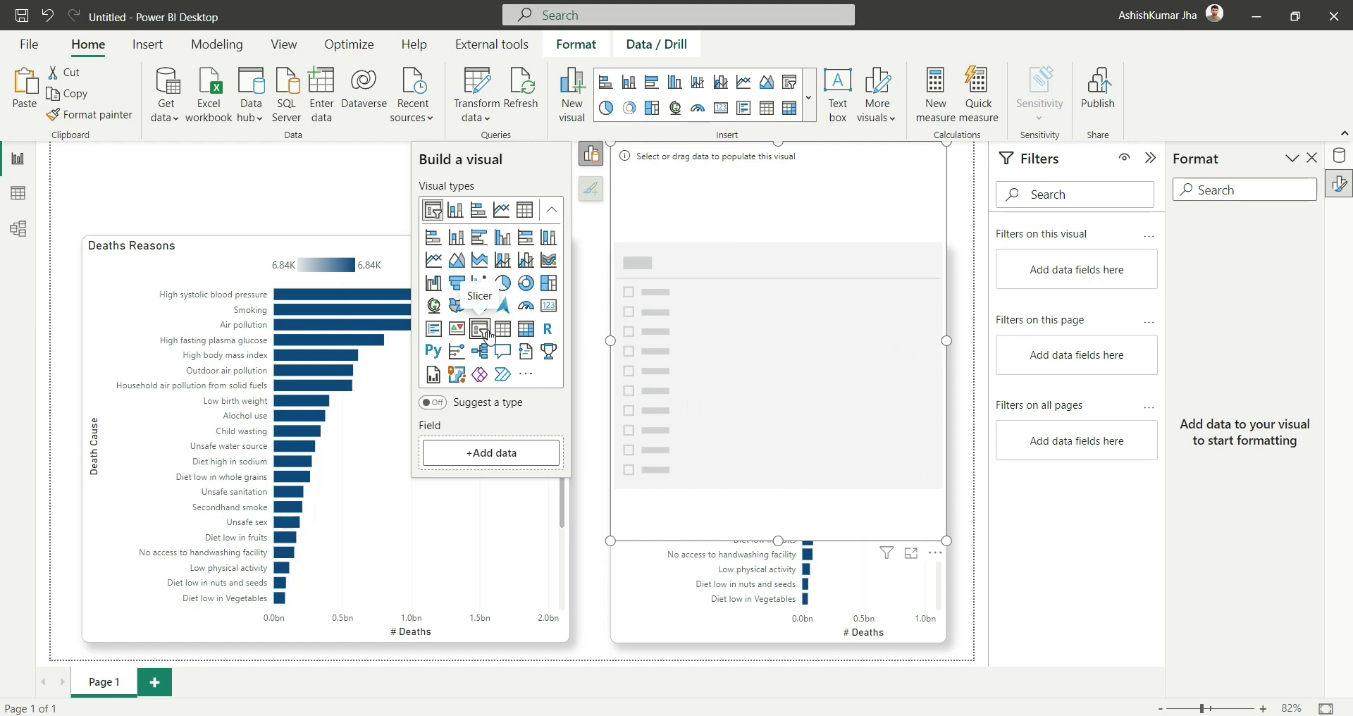
pyautogui.click(506, 454)
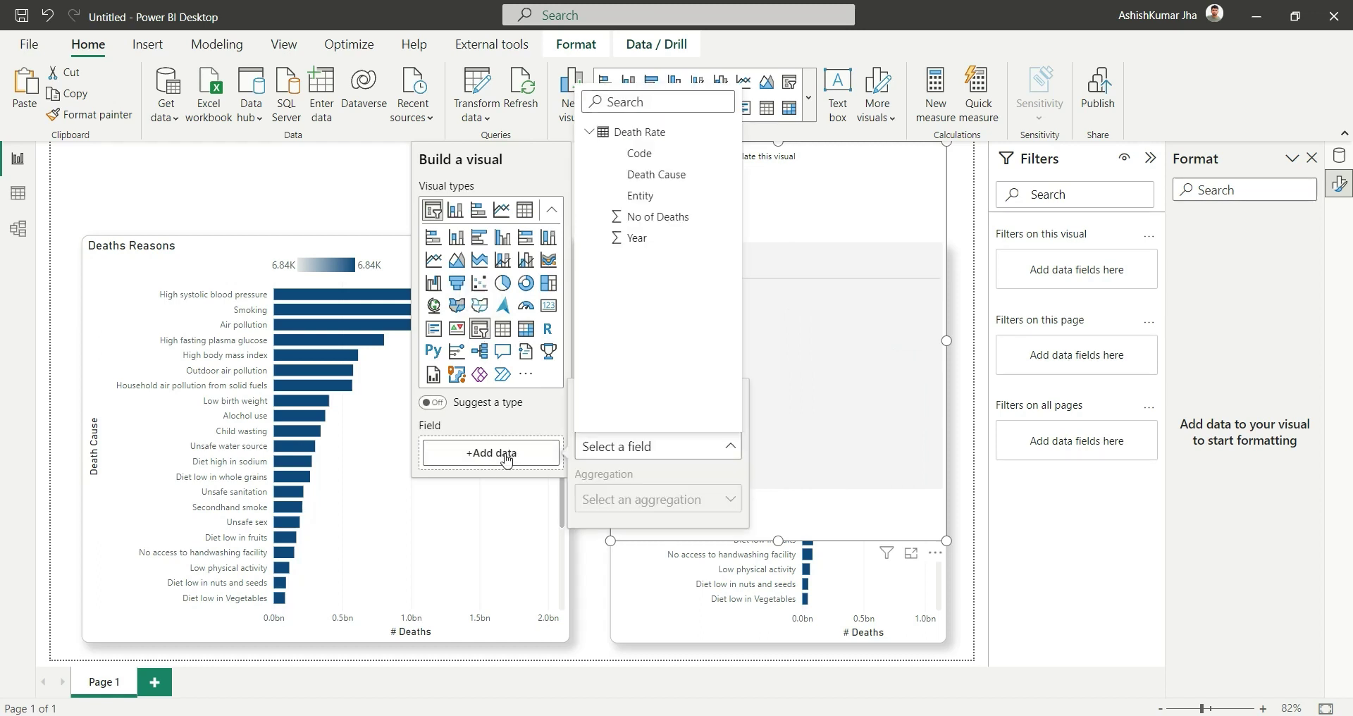
pyautogui.click(639, 238)
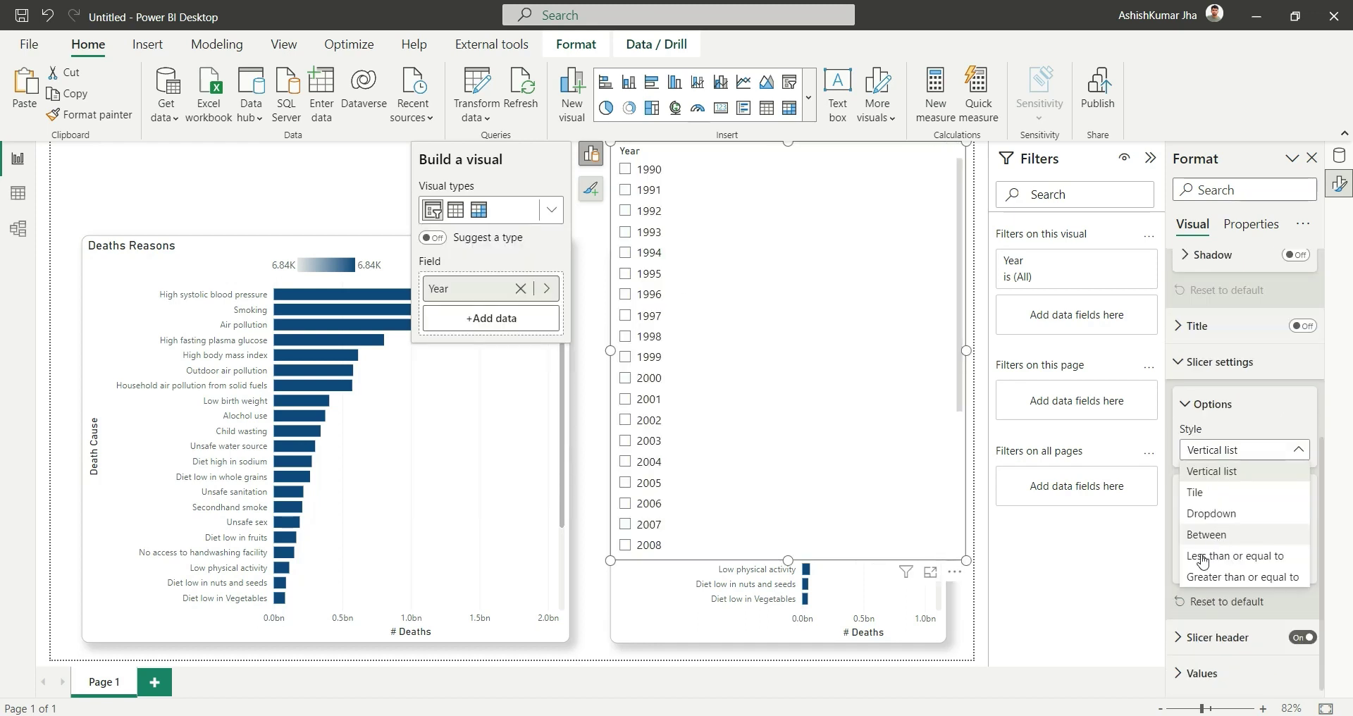
pyautogui.click(1208, 536)
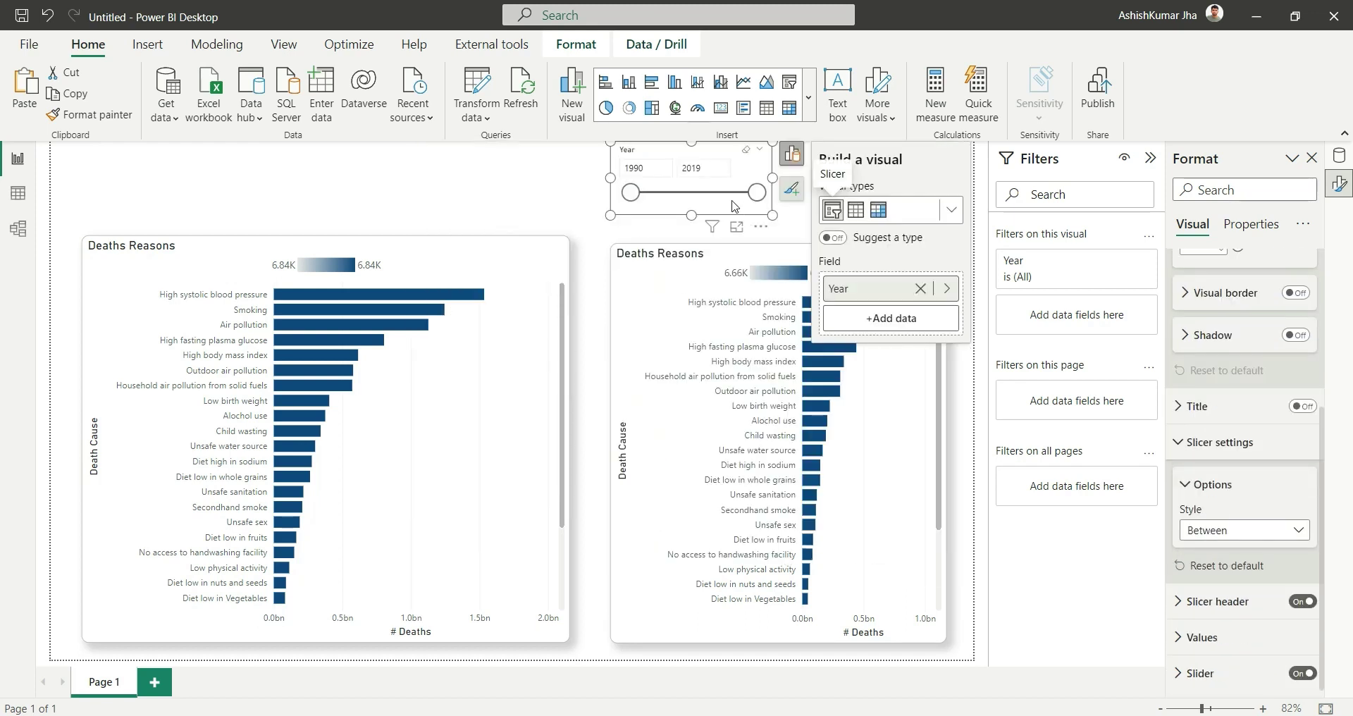
# Place the Year slicer above the original bar chart, and lower the chart's top edge to make room for it.
pyautogui.moveTo(696, 205); pyautogui.dragTo(208, 222)
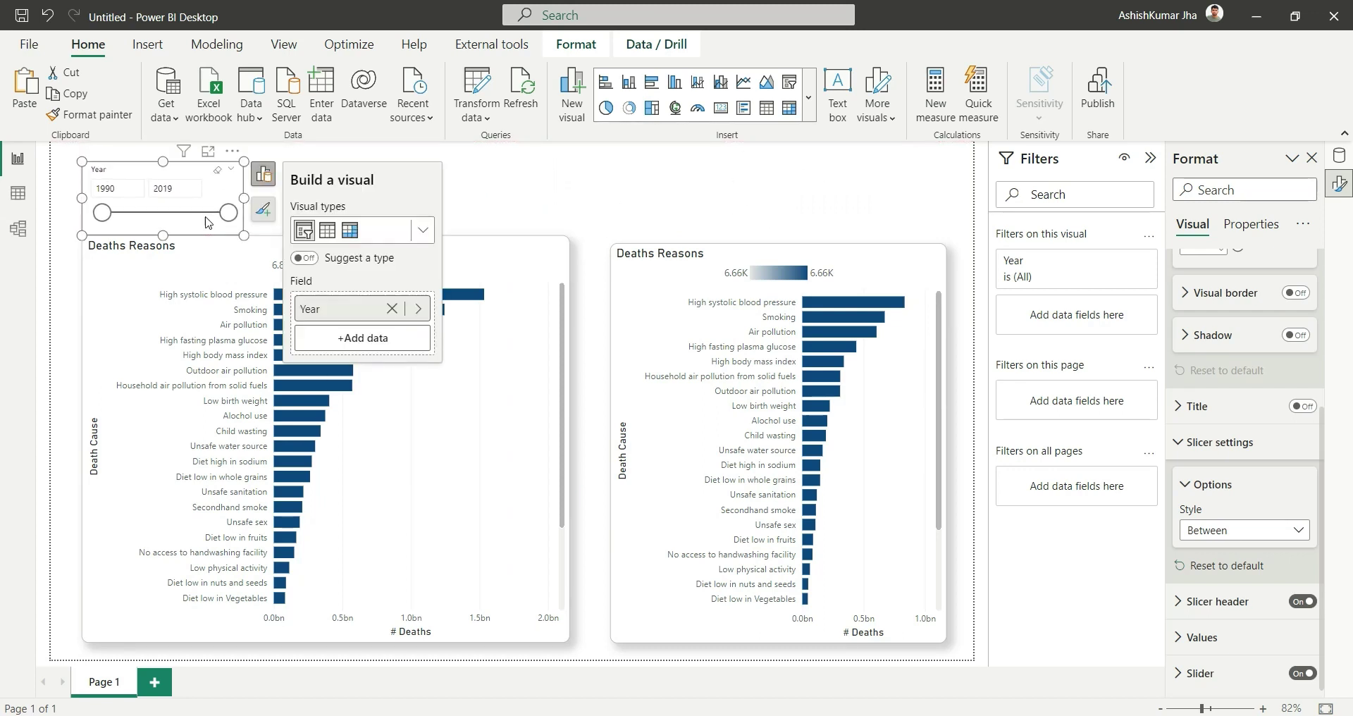
pyautogui.click(209, 263)
pyautogui.moveTo(326, 237); pyautogui.dragTo(331, 323)
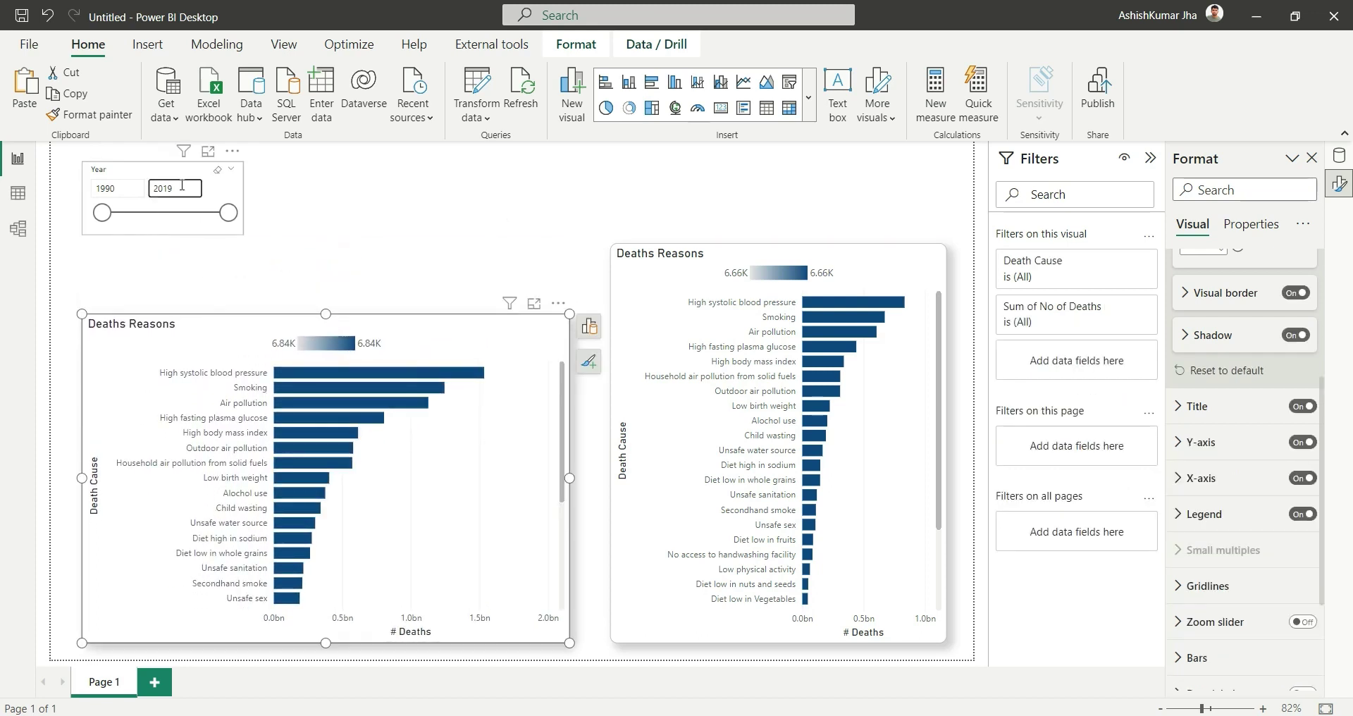
pyautogui.moveTo(236, 200); pyautogui.dragTo(237, 259)
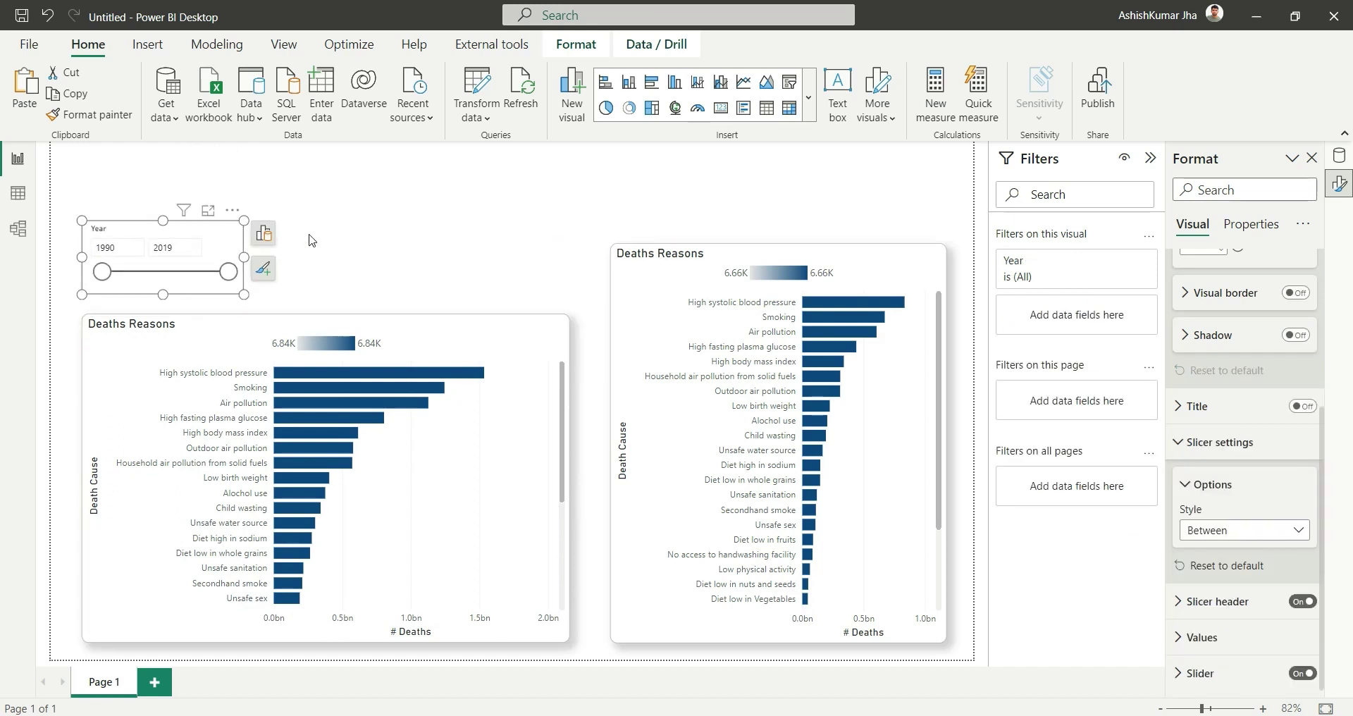
pyautogui.press('Escape')
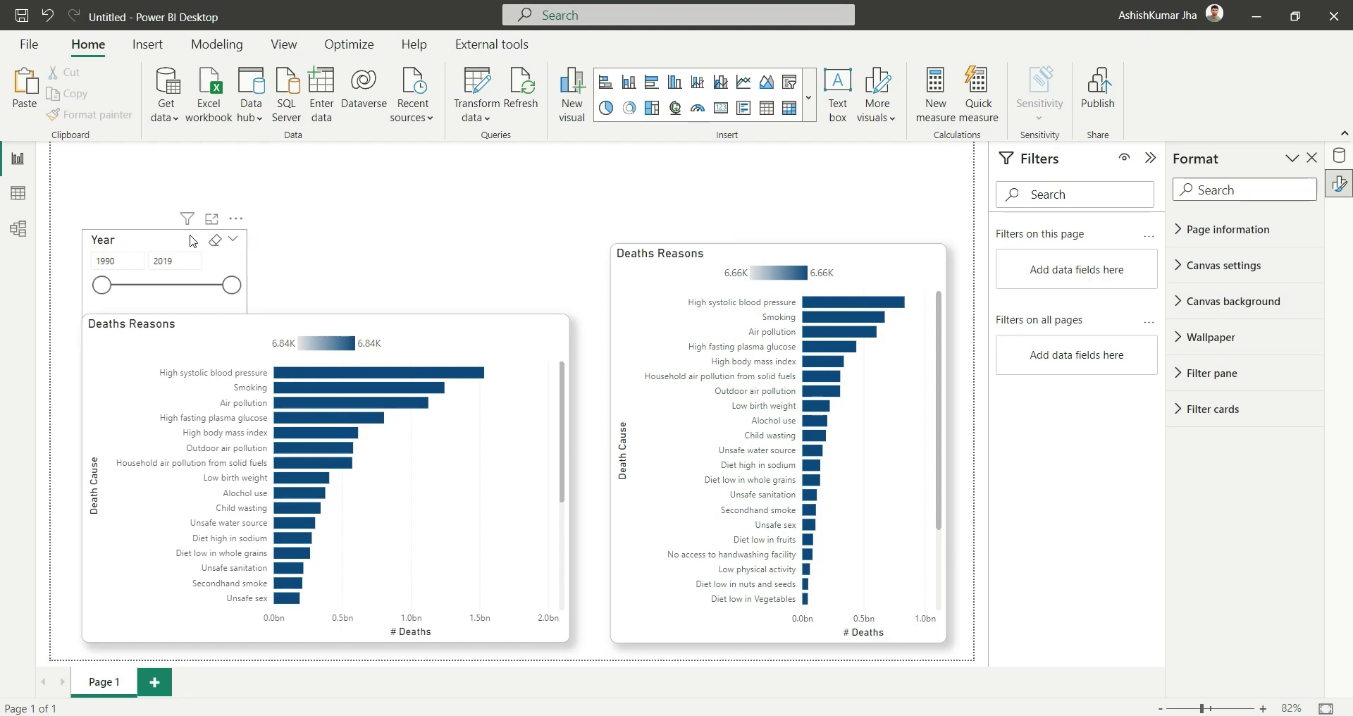
# Add a second slicer to the page using the Entity field.
pyautogui.rightClick(432, 230)
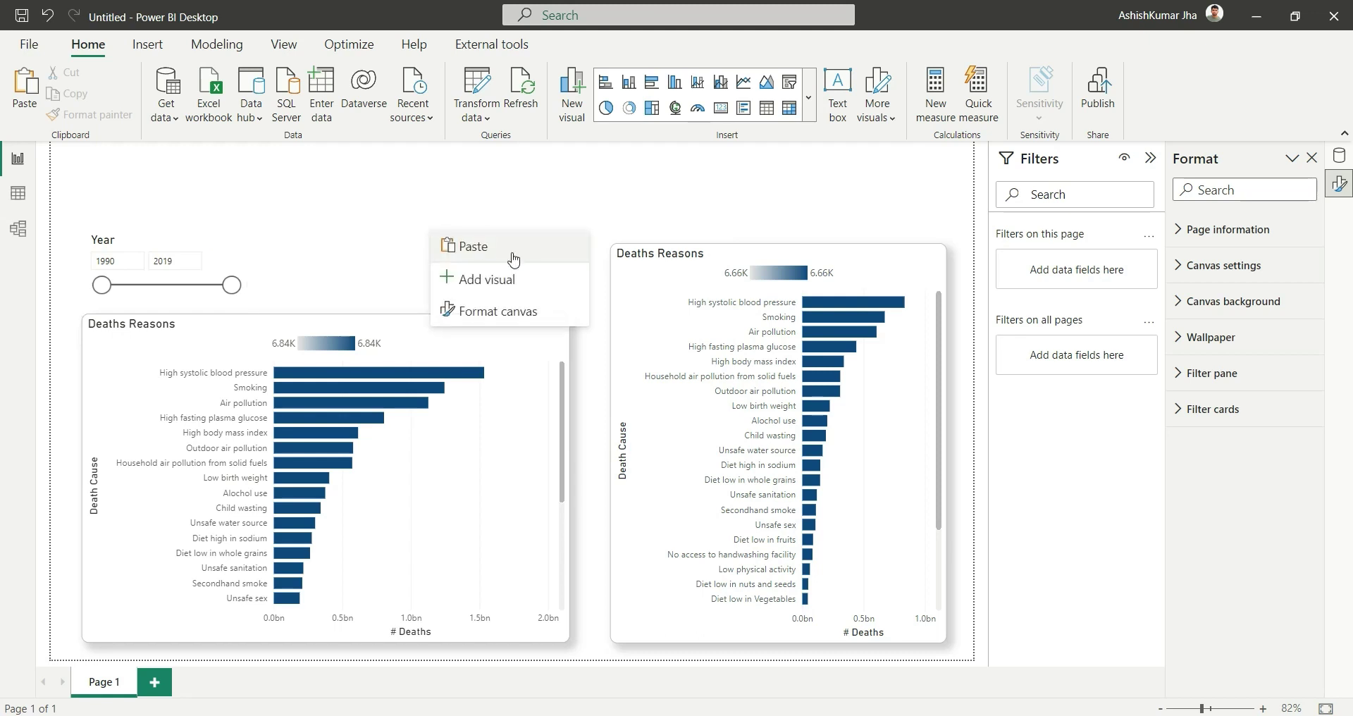
pyautogui.click(526, 280)
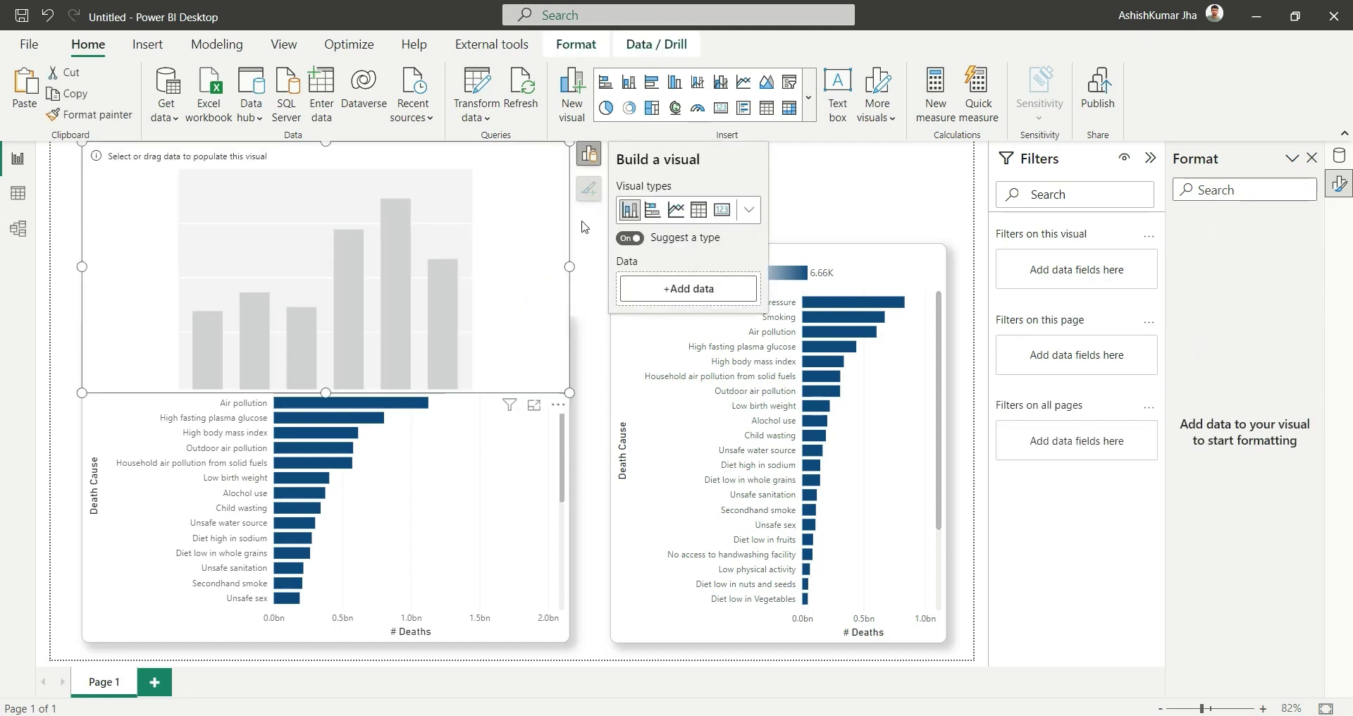
pyautogui.click(748, 212)
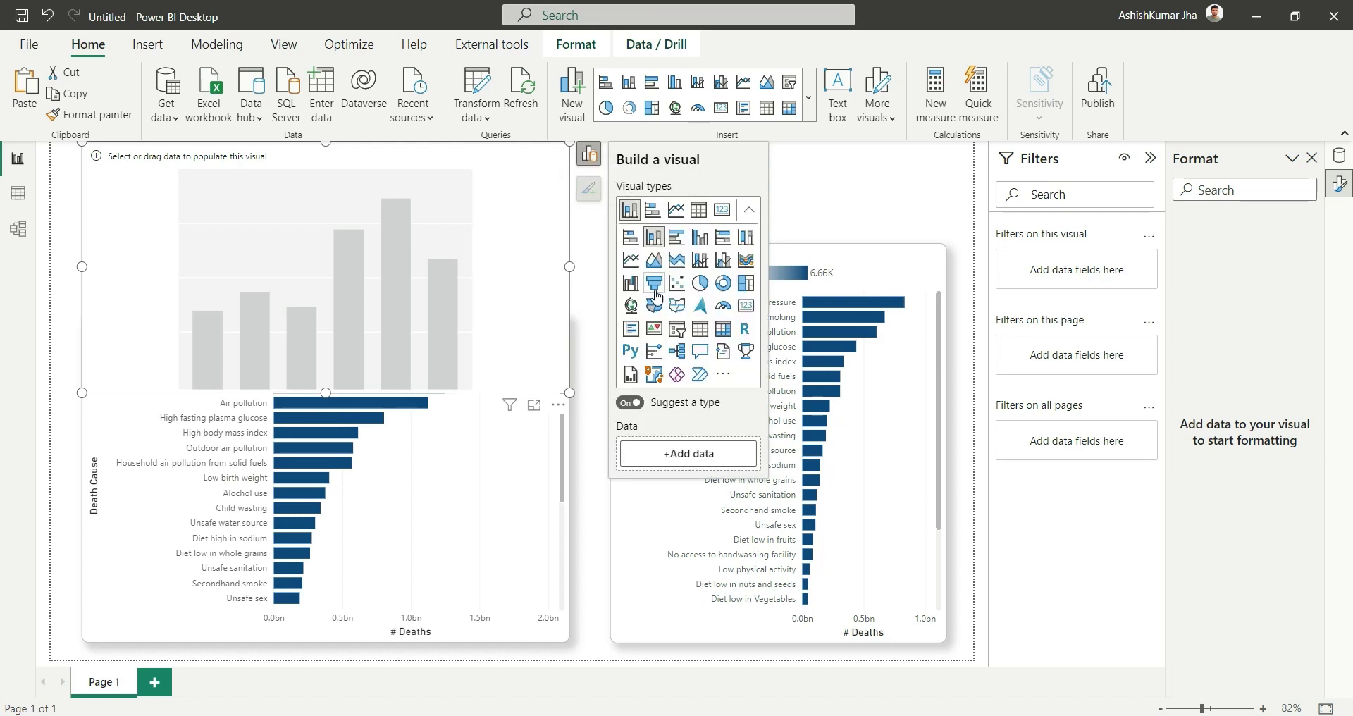
pyautogui.click(677, 329)
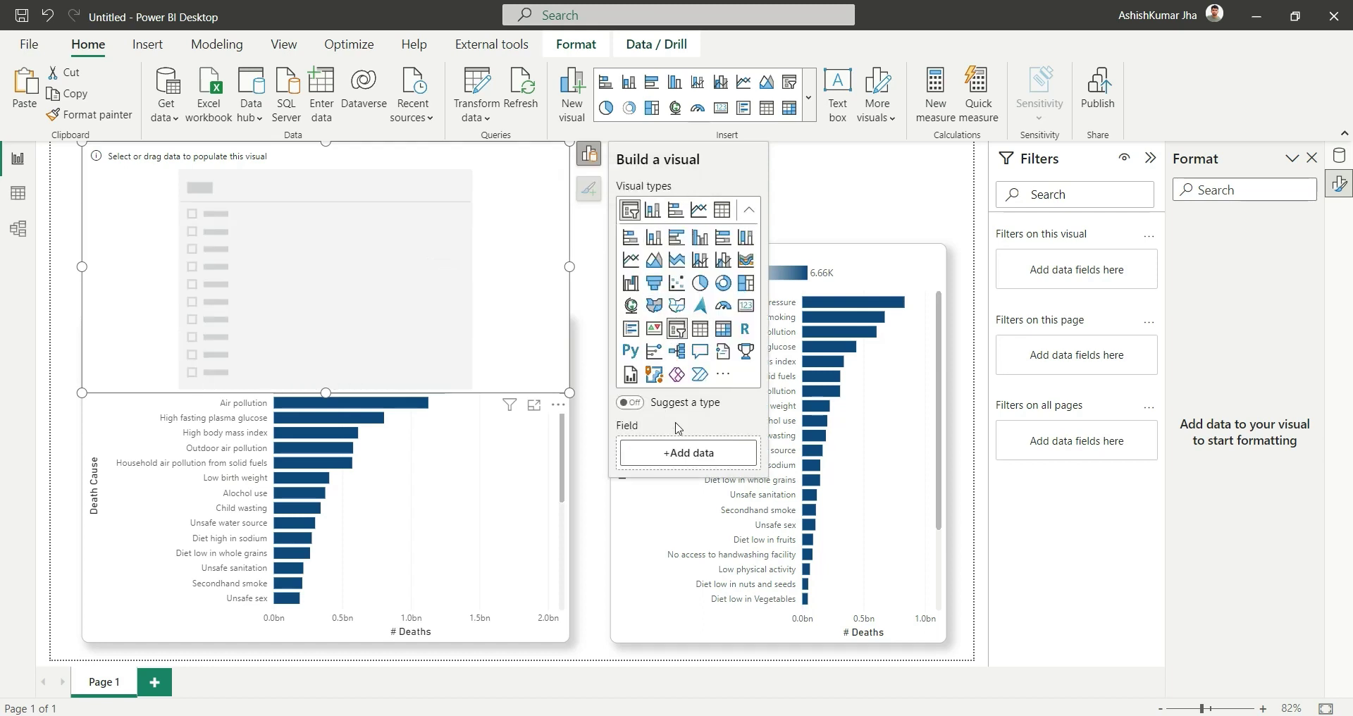
pyautogui.click(689, 453)
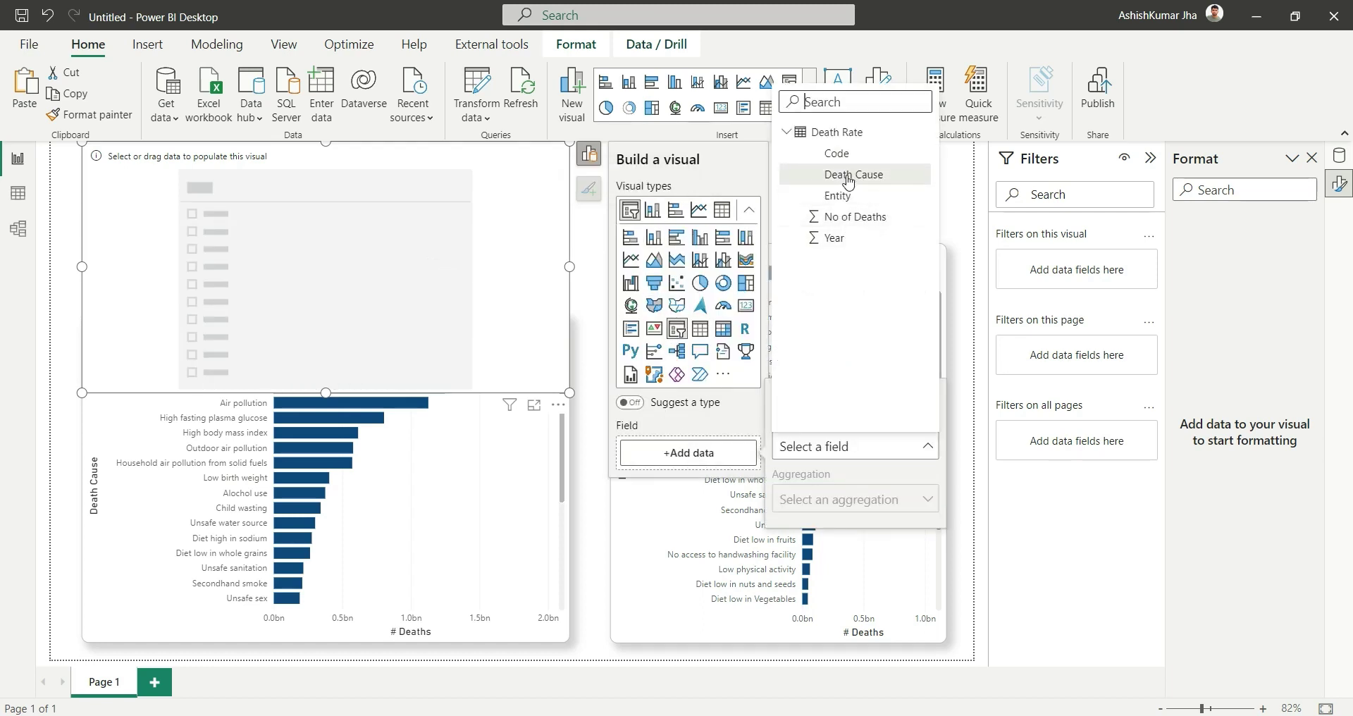
pyautogui.click(838, 196)
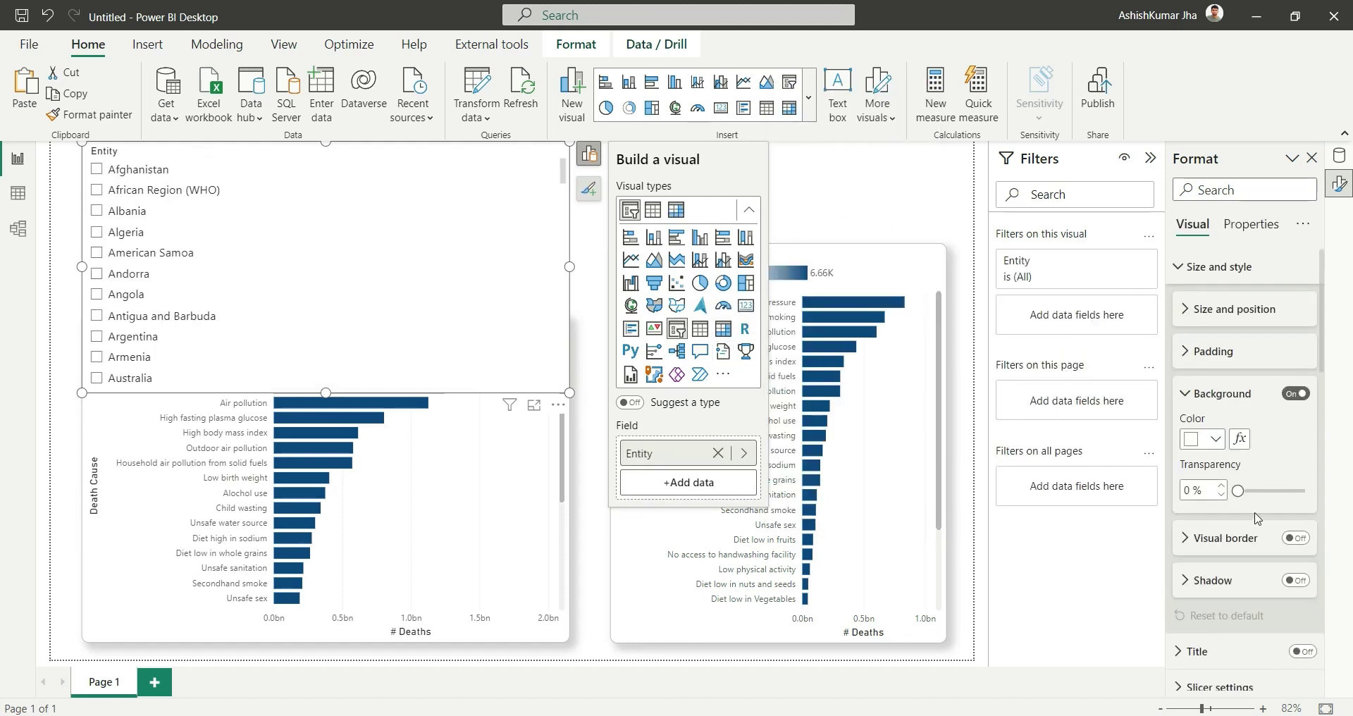
# Change the Entity slicer's style to Dropdown, and shrink it to fit beside the Year slicer.
pyautogui.scroll(-3, 1237, 423)
pyautogui.click(1208, 478)
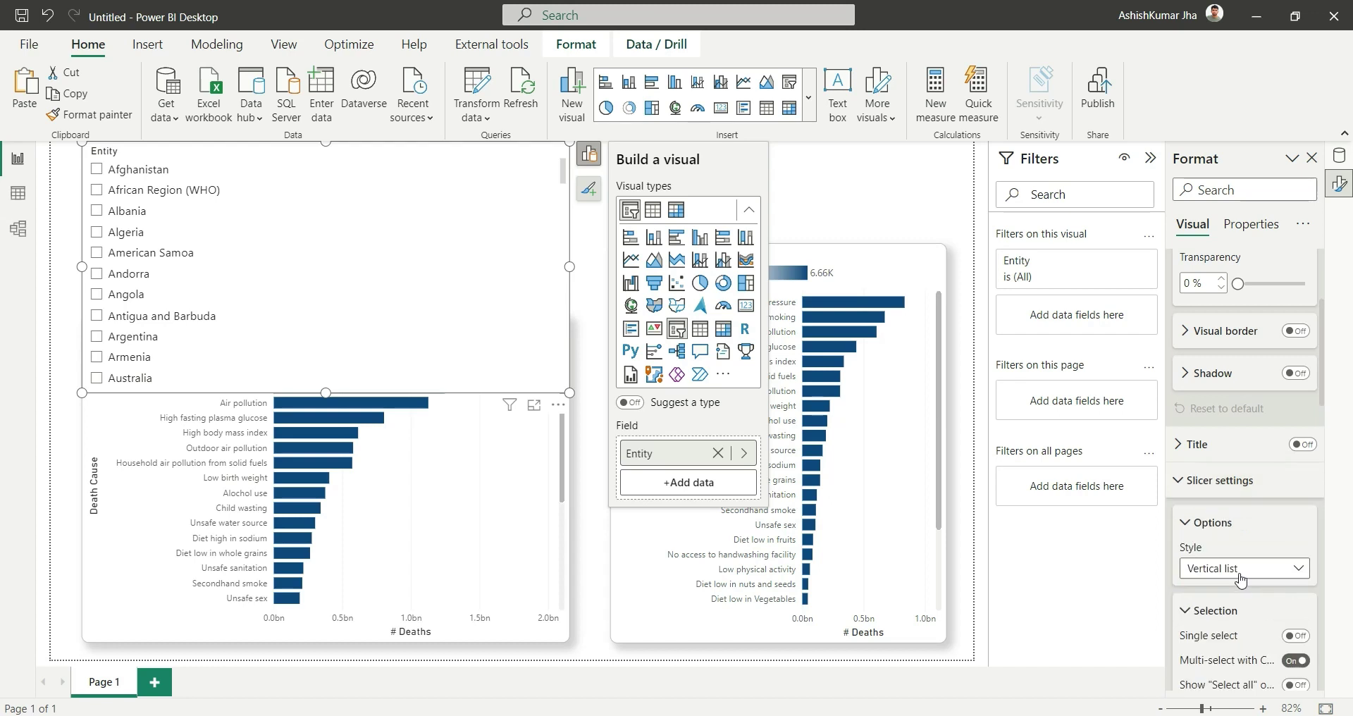
pyautogui.click(1242, 568)
pyautogui.click(1223, 633)
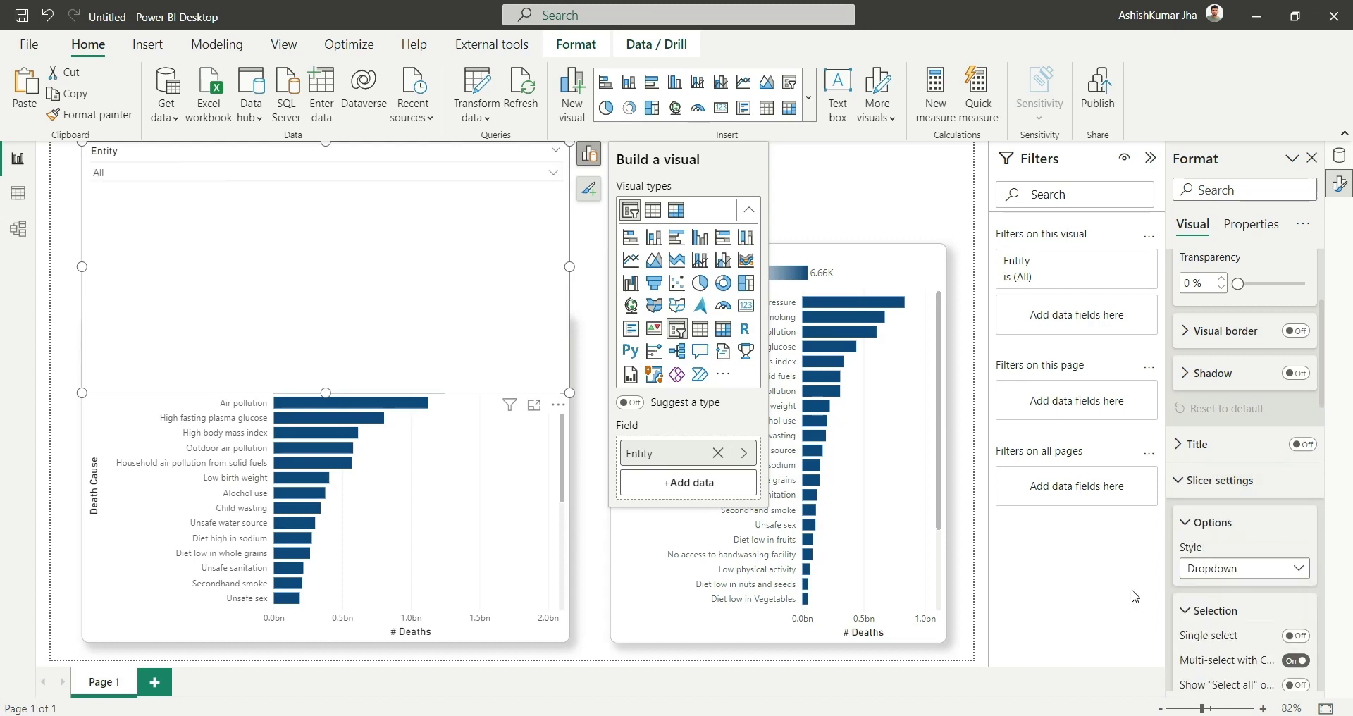
pyautogui.moveTo(568, 393); pyautogui.dragTo(221, 199)
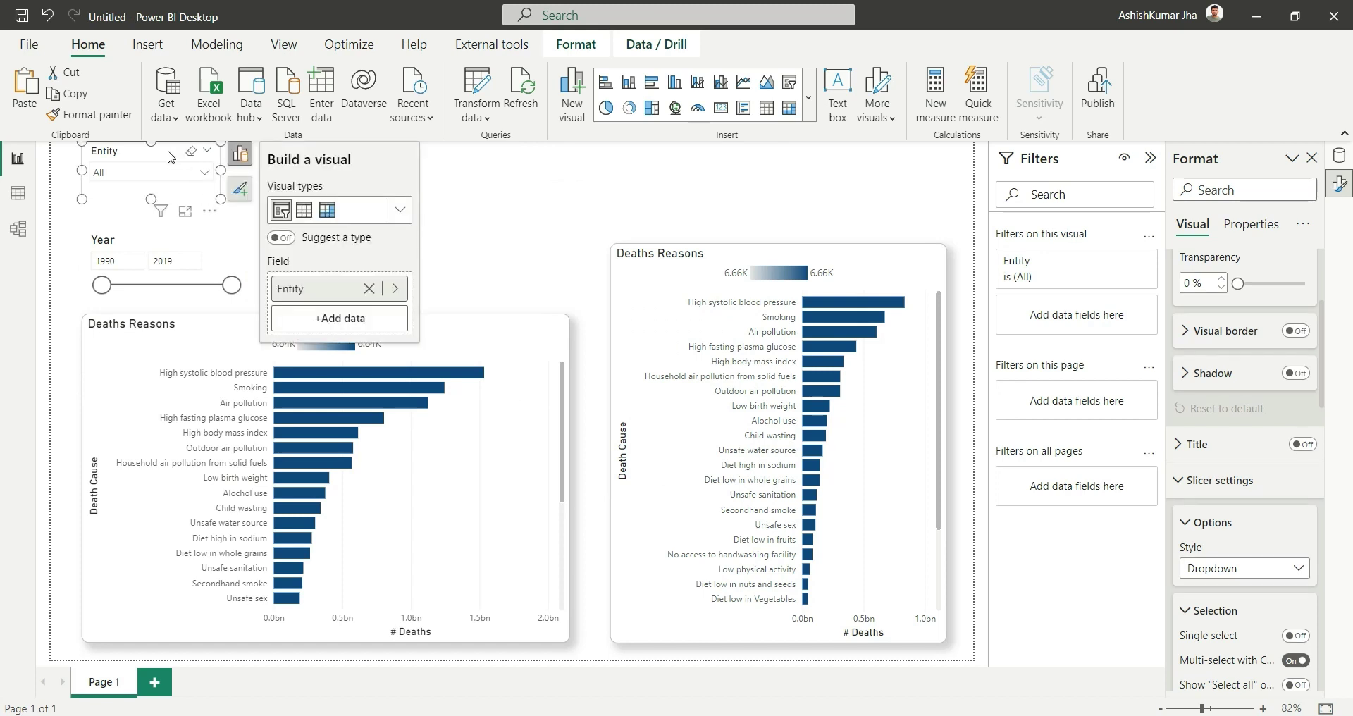
pyautogui.moveTo(169, 157); pyautogui.dragTo(351, 244)
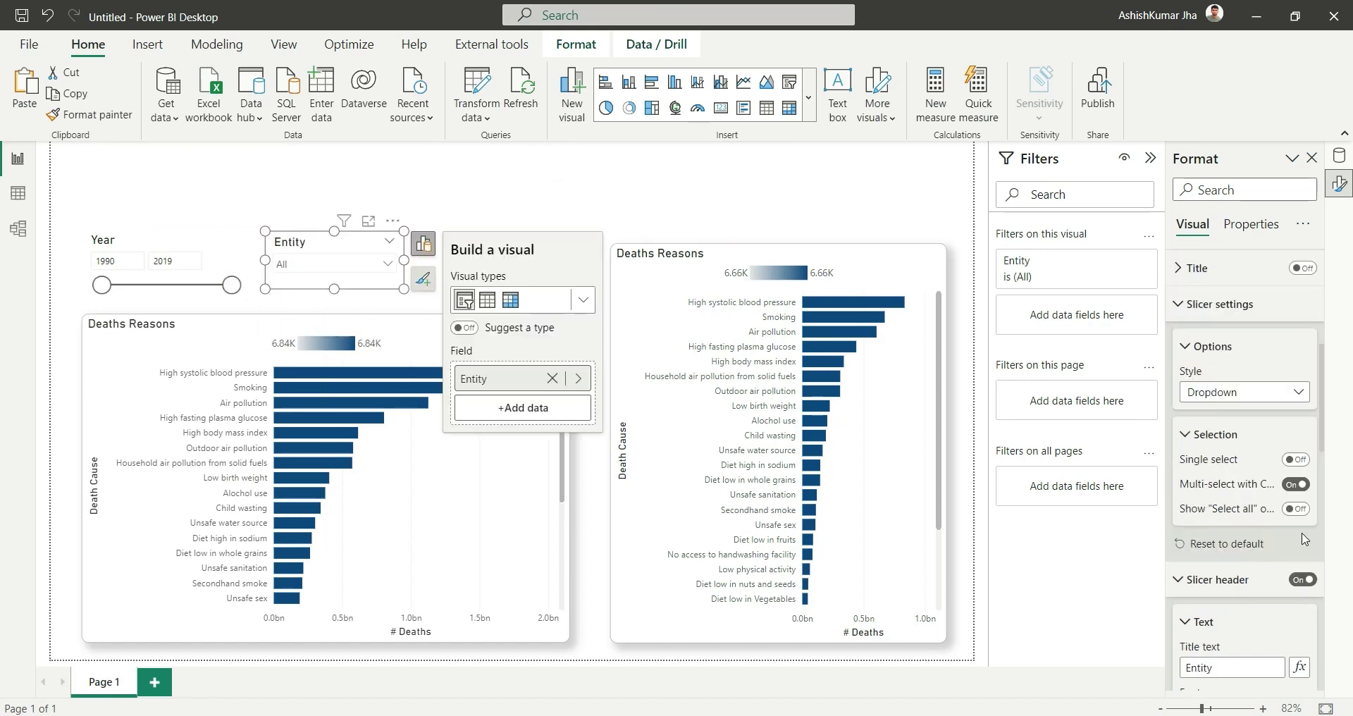
# Disable multi-select with Ctrl and enable the "Select all" option for the Entity slicer.
pyautogui.click(1295, 485)
pyautogui.click(1296, 510)
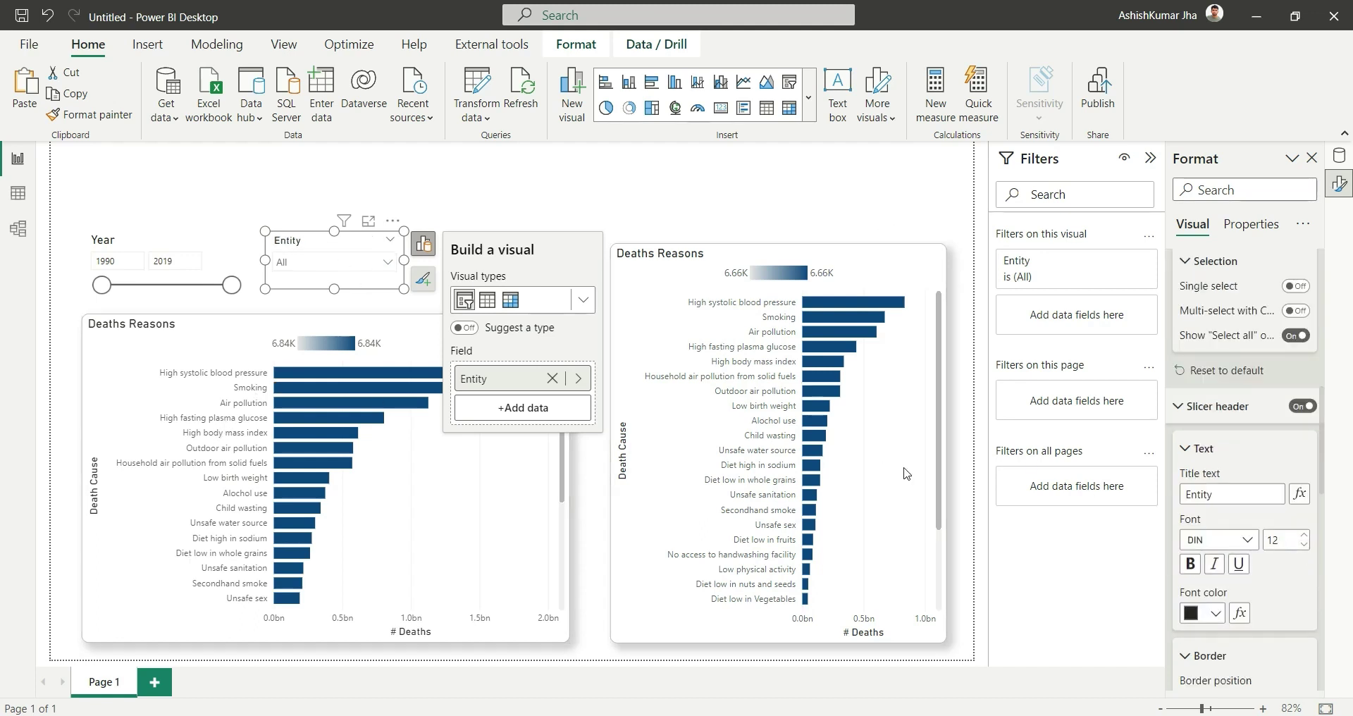
# Set the Year slicer's header font size to 12, and open its Values text settings.
pyautogui.click(141, 244)
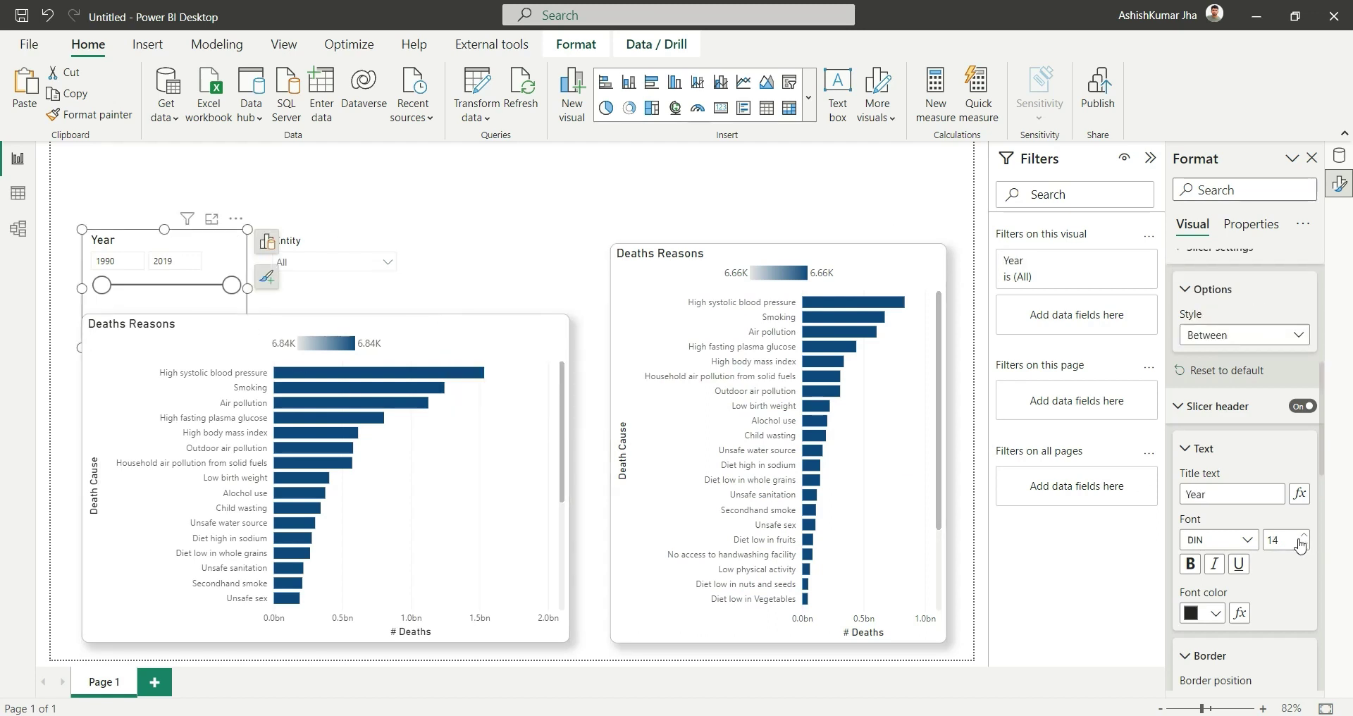
pyautogui.scroll(-10, 1269, 620)
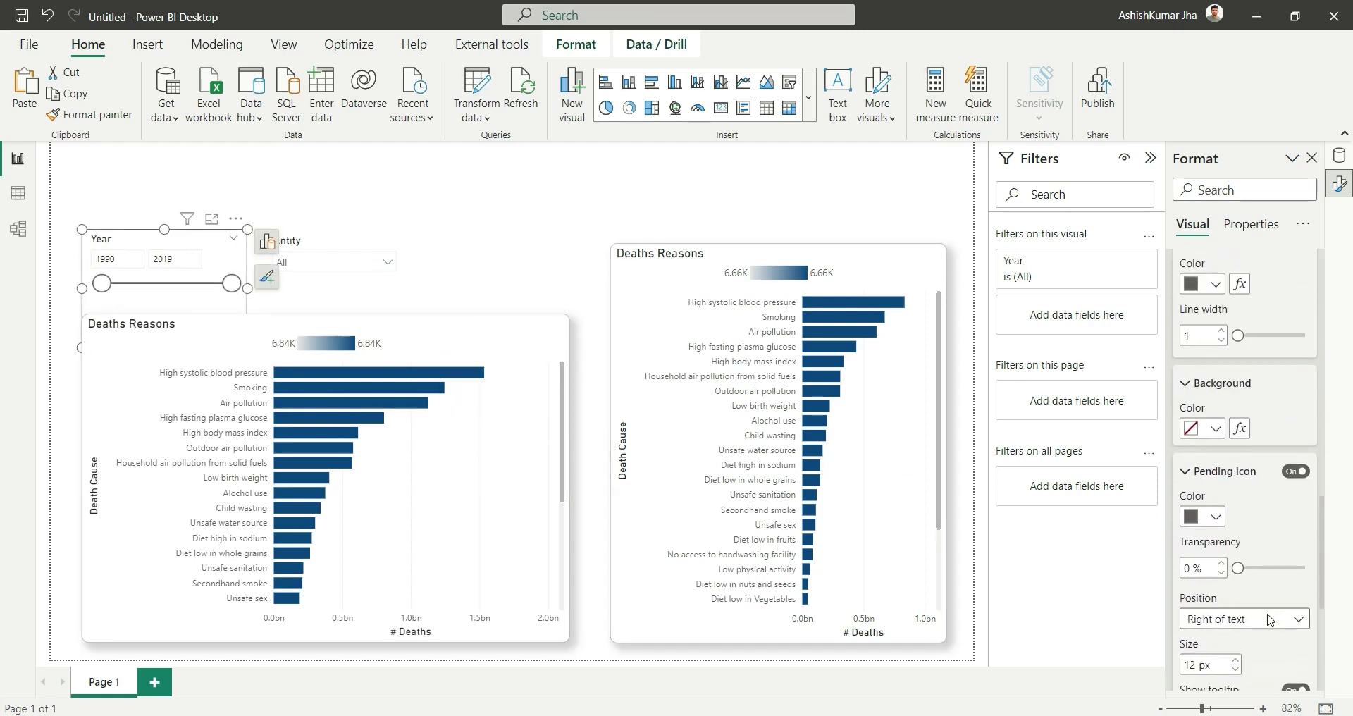
pyautogui.scroll(-3, 1269, 620)
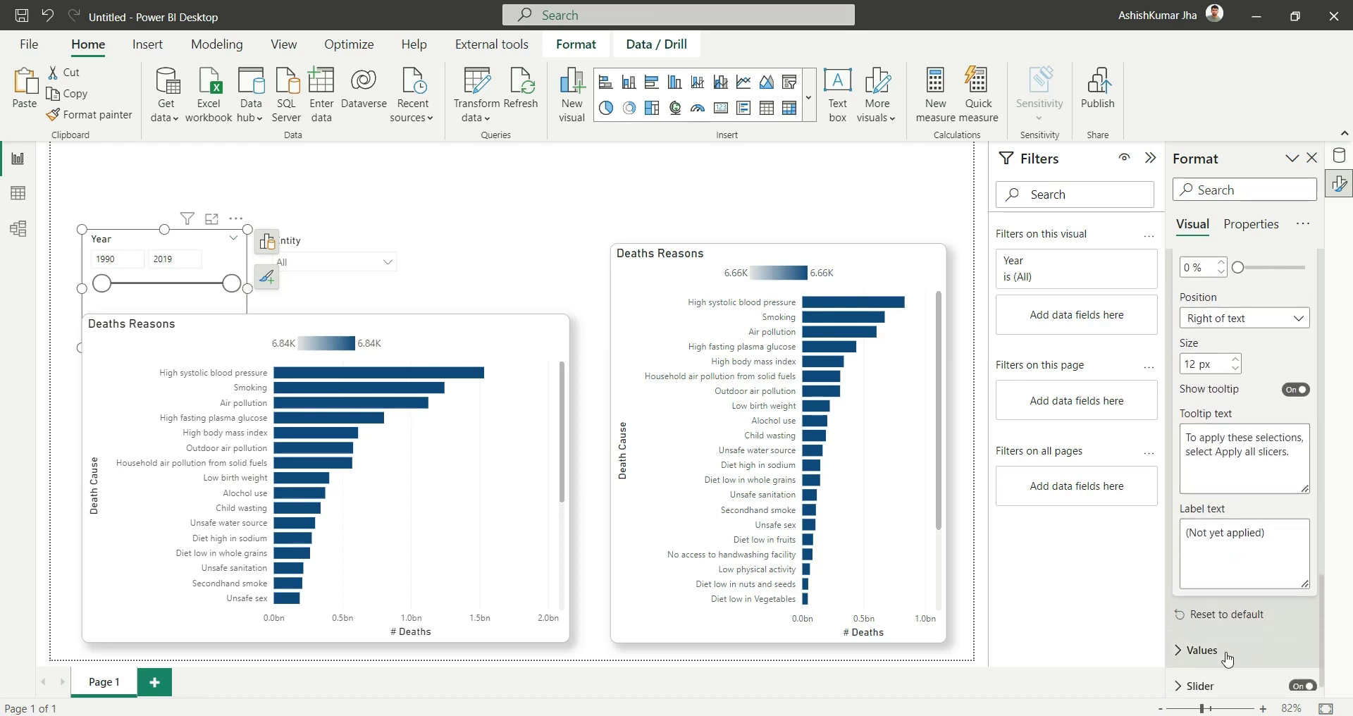
pyautogui.click(1226, 641)
pyautogui.scroll(-1, 1227, 659)
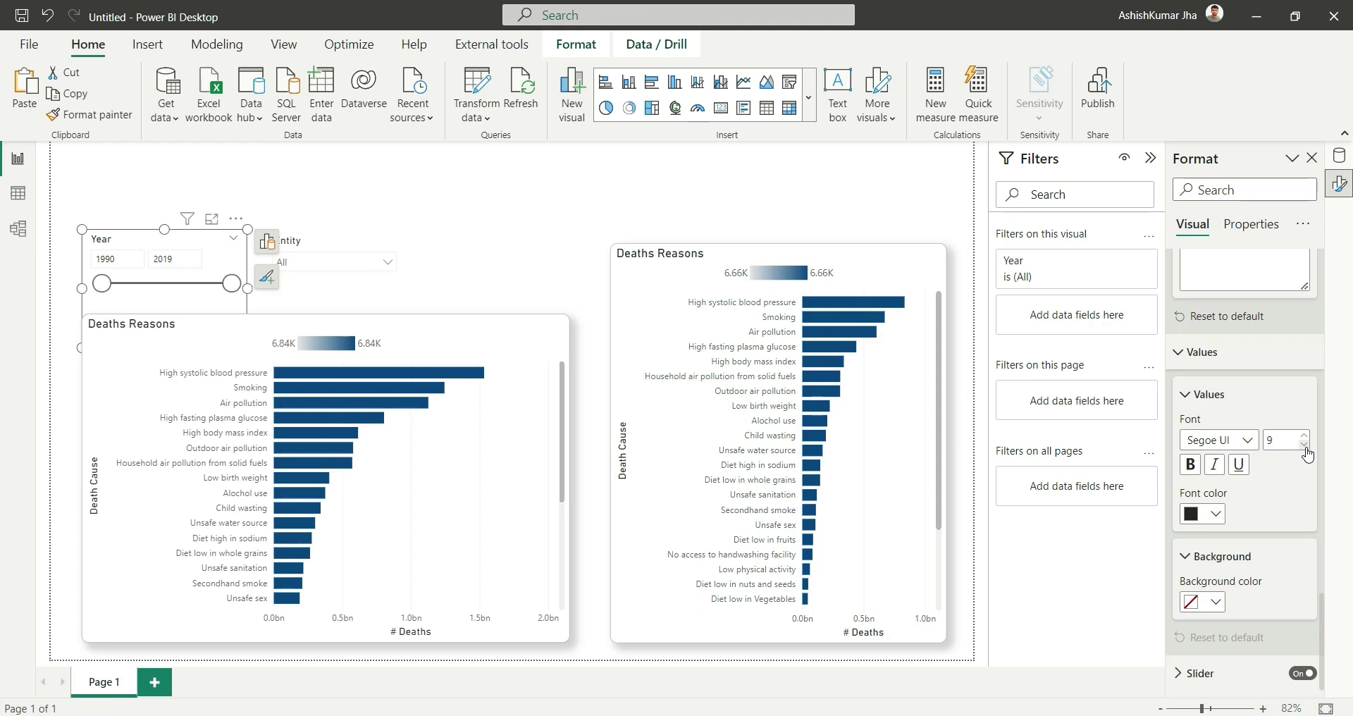
# Try filtering the report by Afghanistan and African Region (WHO) in the Entity slicer, and clear both selections.
pyautogui.click(342, 247)
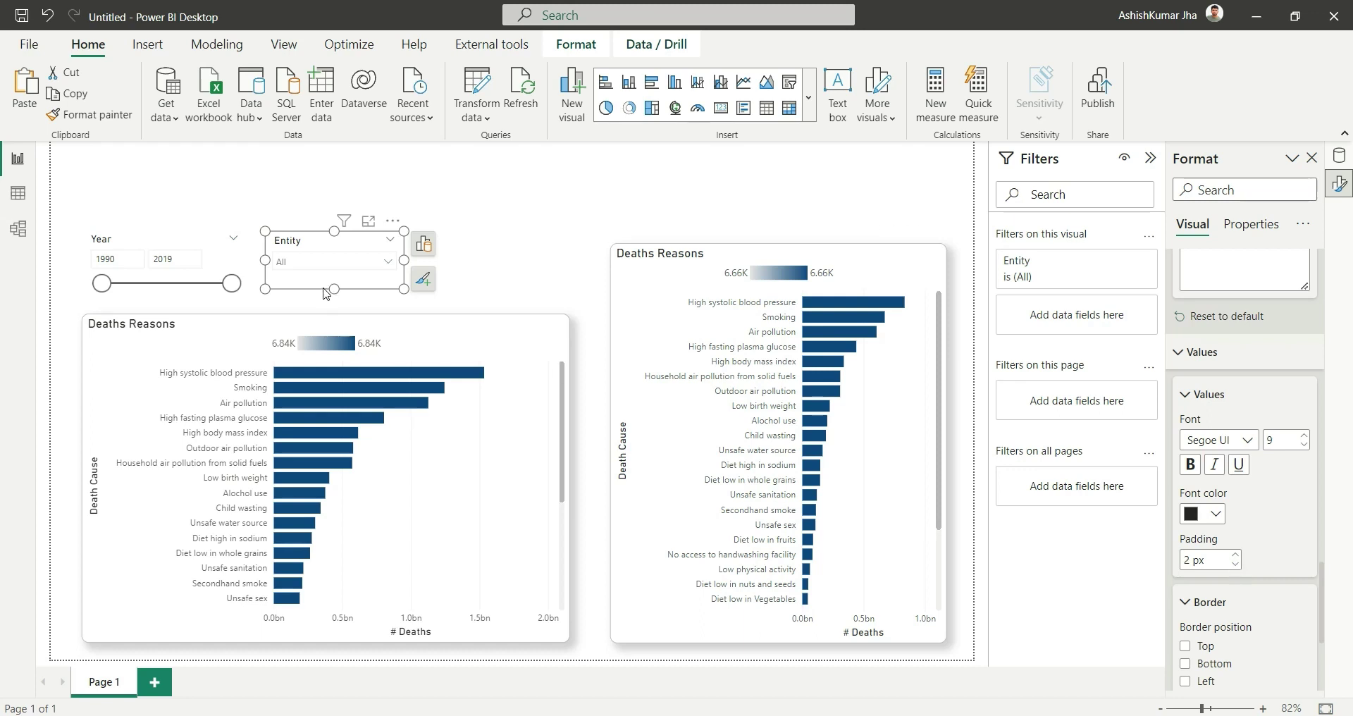
pyautogui.click(329, 267)
pyautogui.scroll(-12, 345, 360)
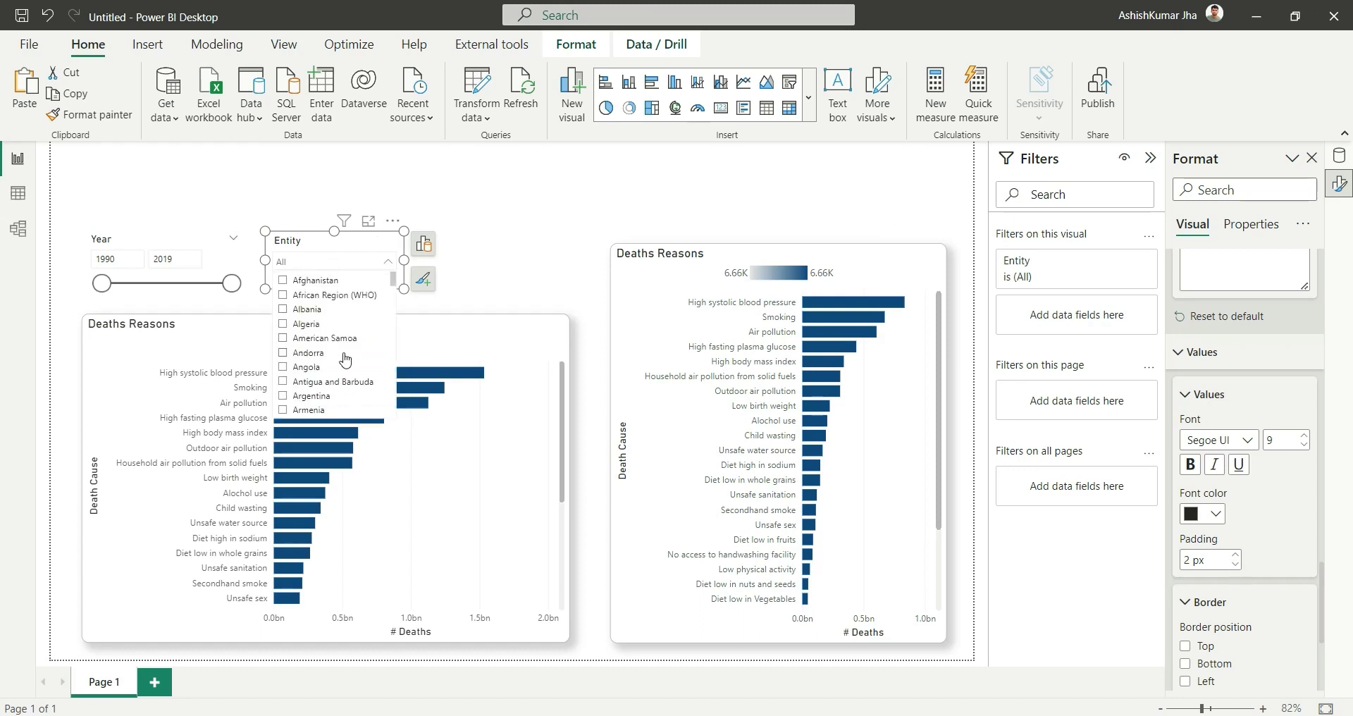
pyautogui.scroll(-3, 345, 360)
pyautogui.click(361, 266)
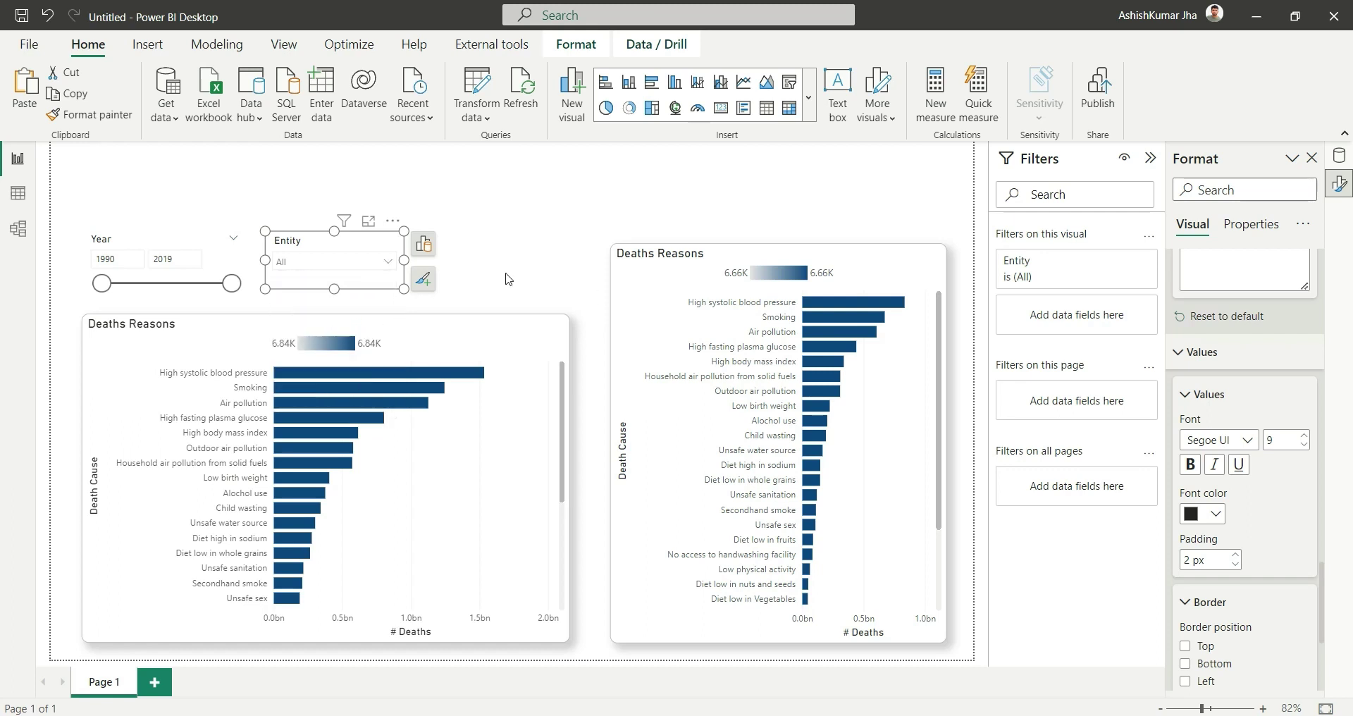
pyautogui.click(361, 267)
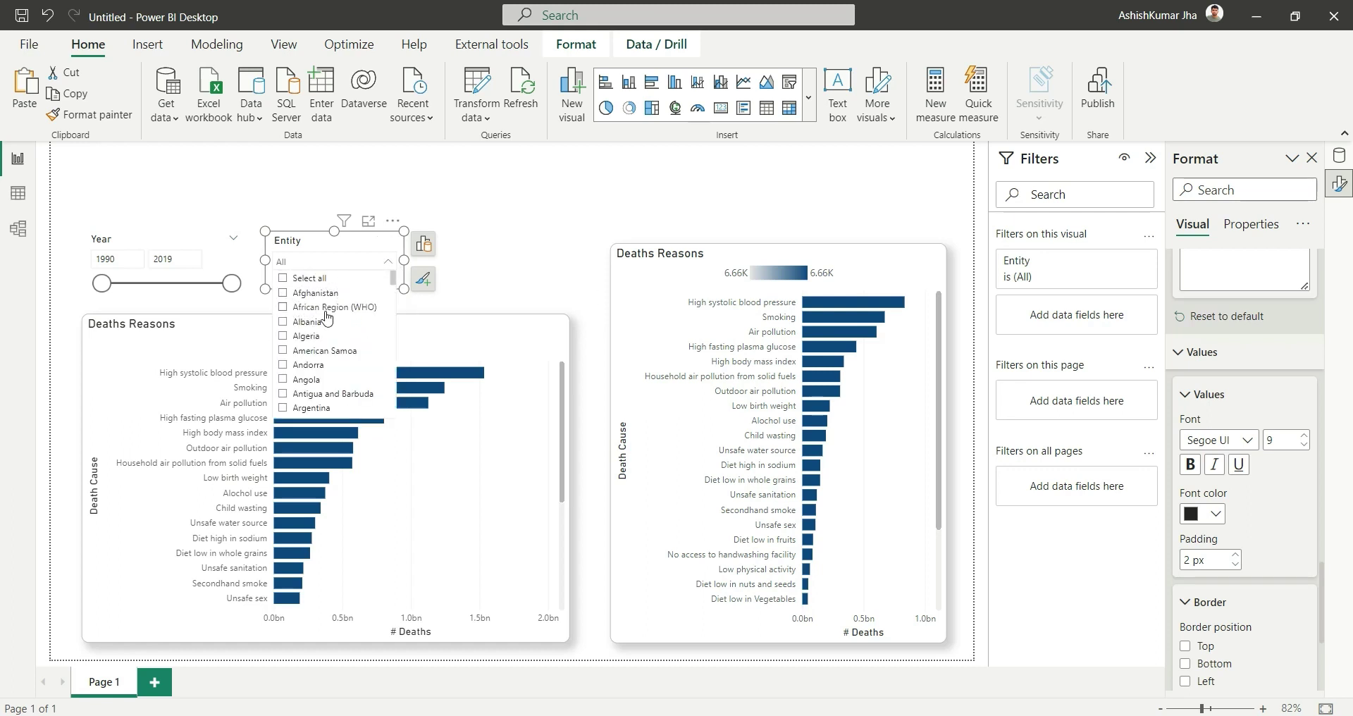
pyautogui.click(284, 295)
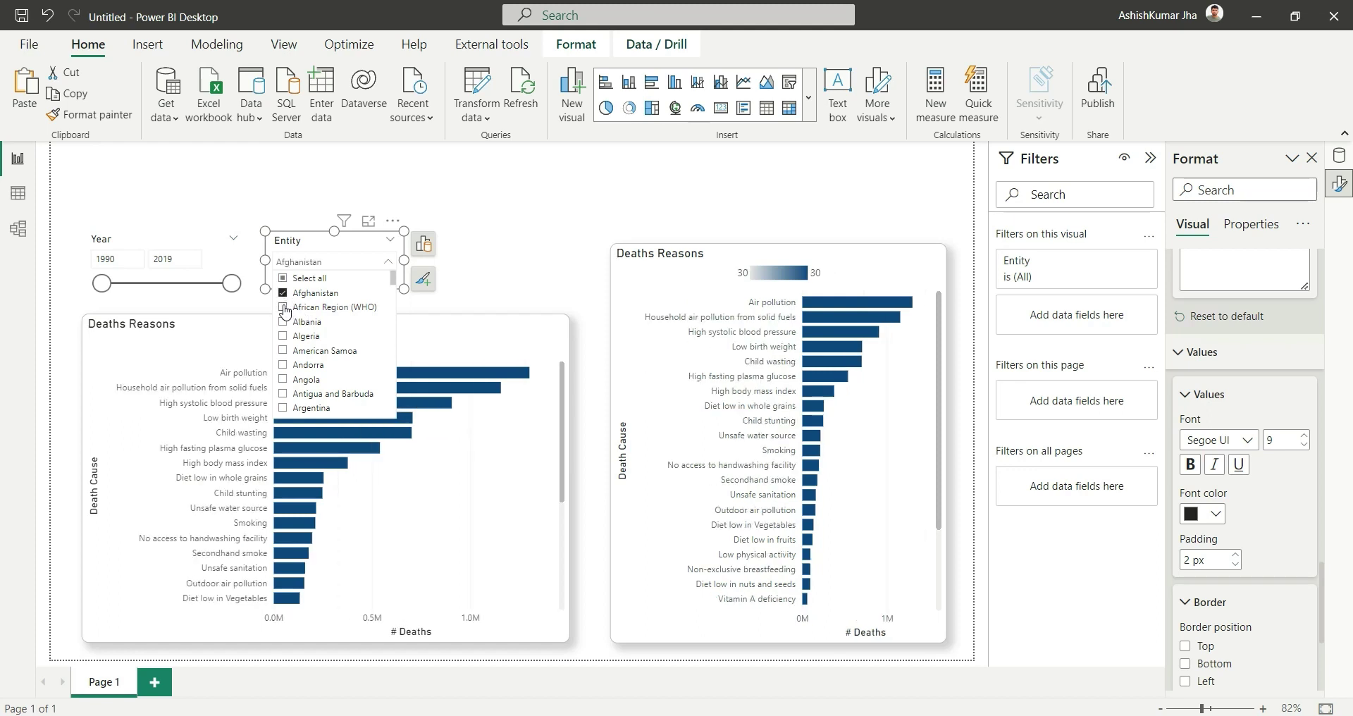
pyautogui.click(283, 308)
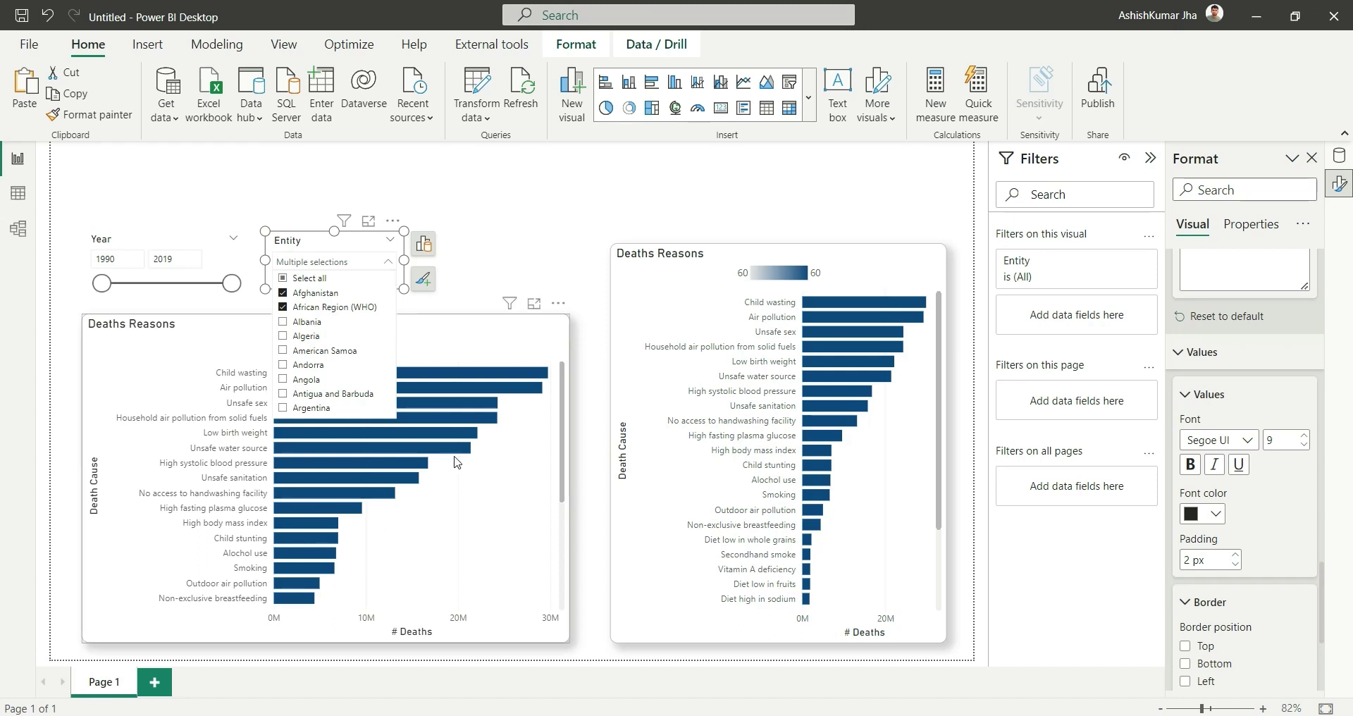
pyautogui.click(285, 305)
pyautogui.click(284, 308)
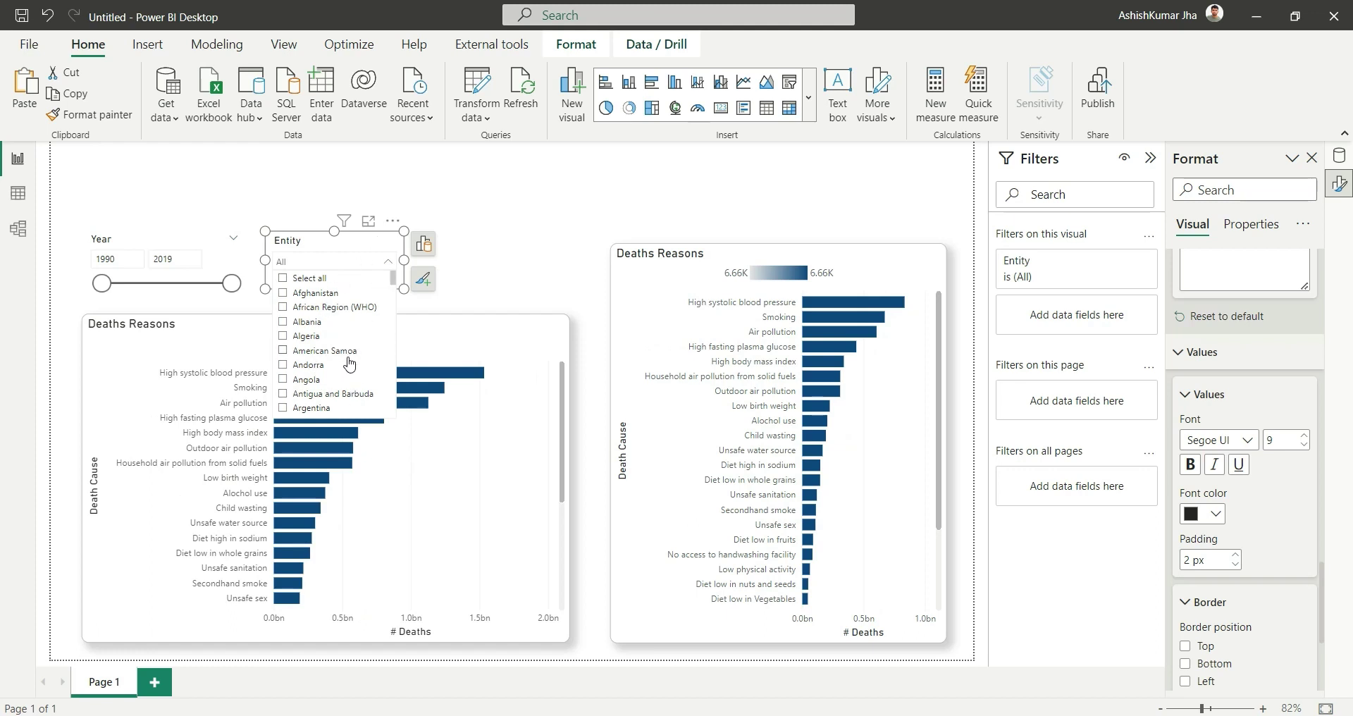
# Browse the Entity slicer's list, filter by OECD Countries, and clear that selection.
pyautogui.scroll(-20, 328, 356)
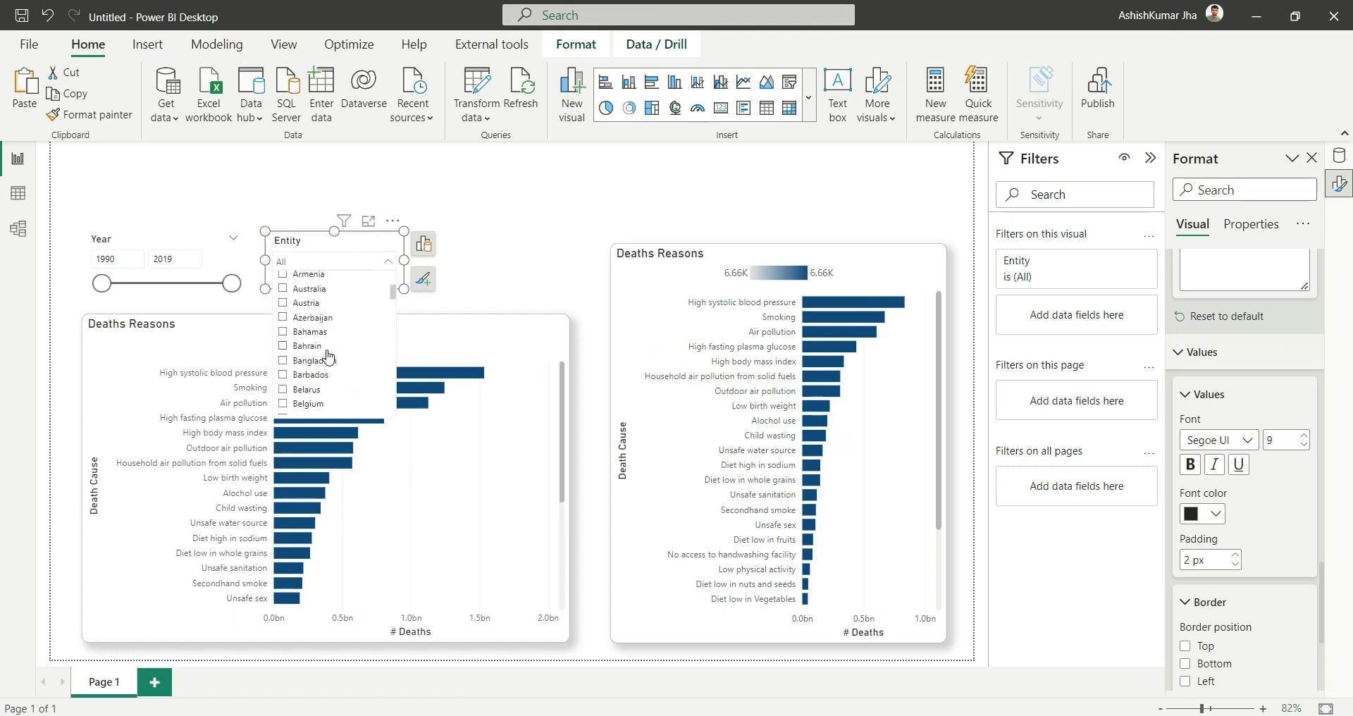
pyautogui.scroll(-20, 328, 356)
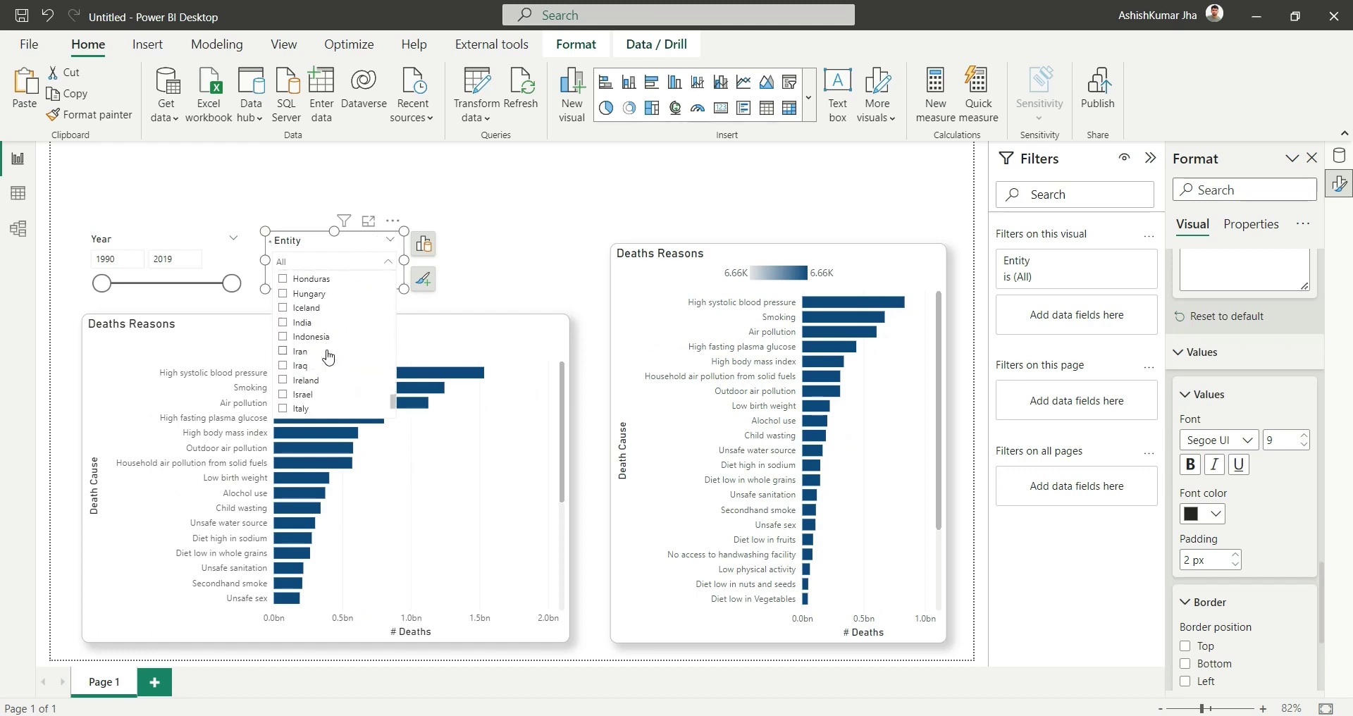
pyautogui.click(328, 356)
pyautogui.scroll(2, 328, 356)
pyautogui.scroll(15, 328, 356)
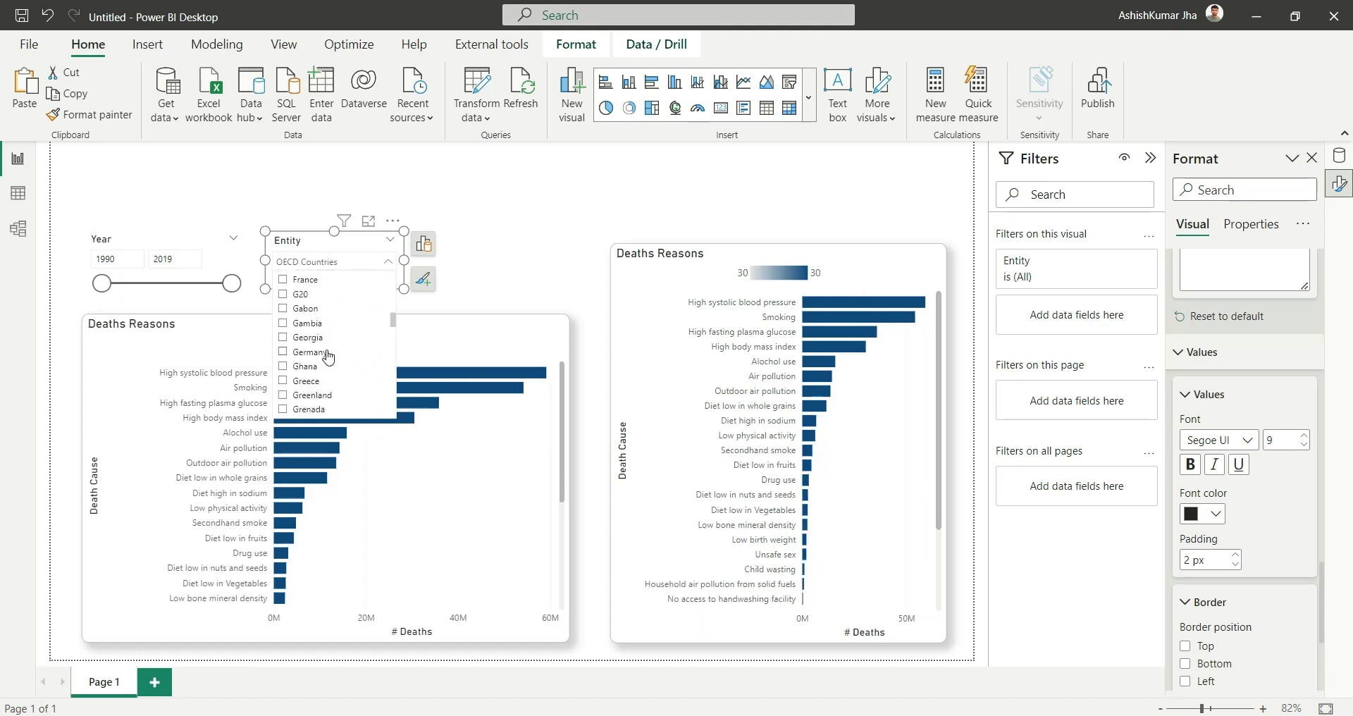
pyautogui.scroll(-1, 293, 353)
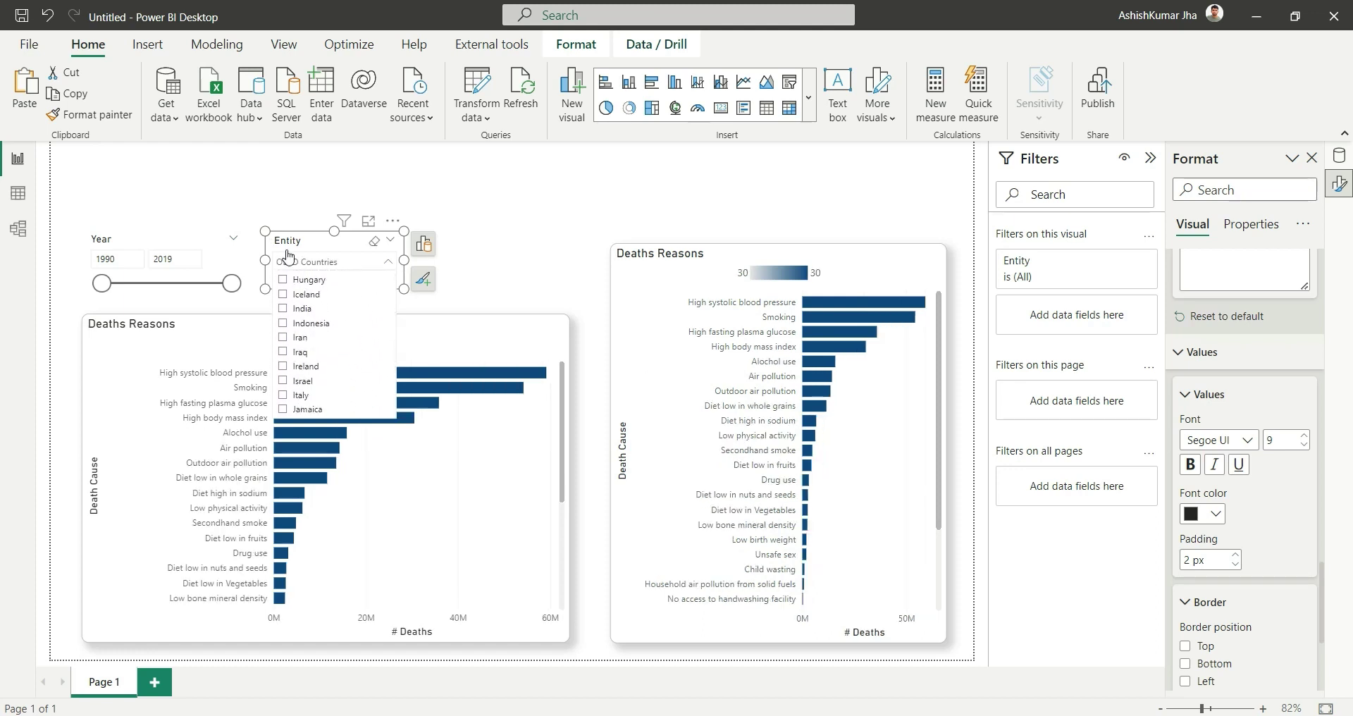
pyautogui.click(374, 241)
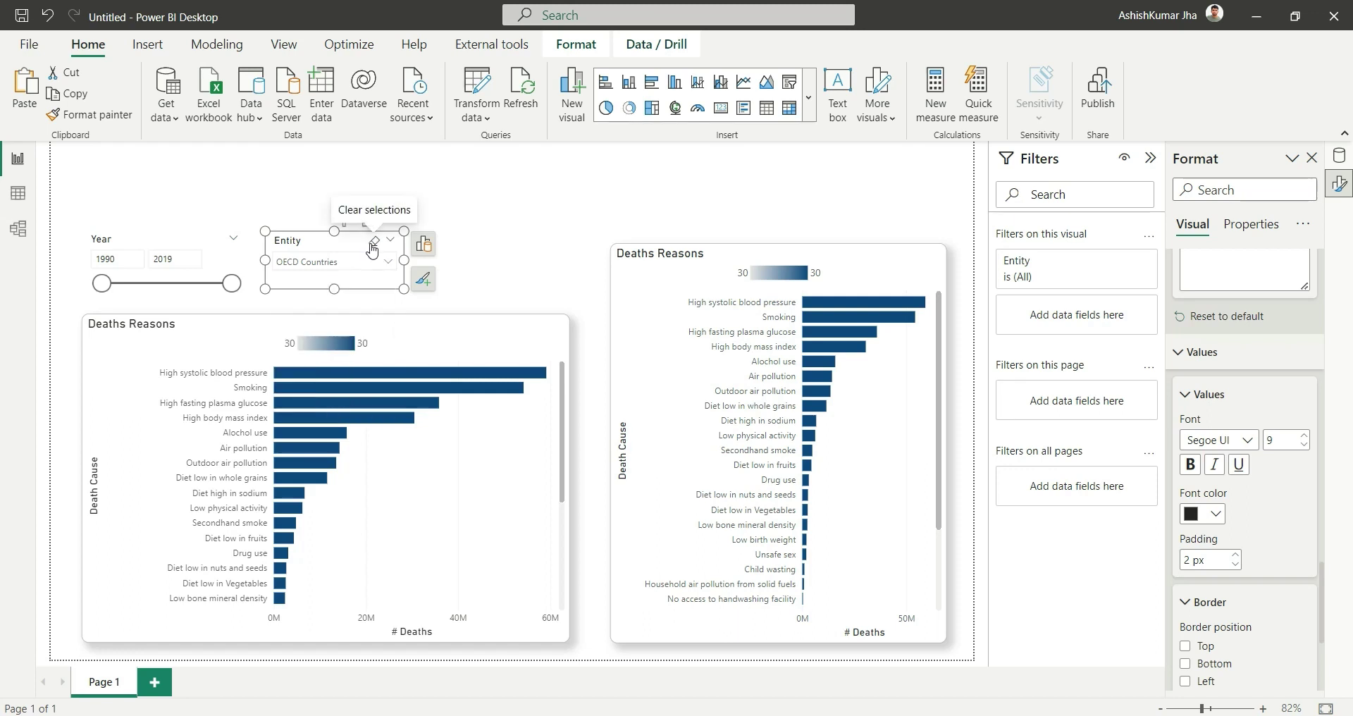
# Enable the search box for the Entity slicer's list.
pyautogui.click(304, 262)
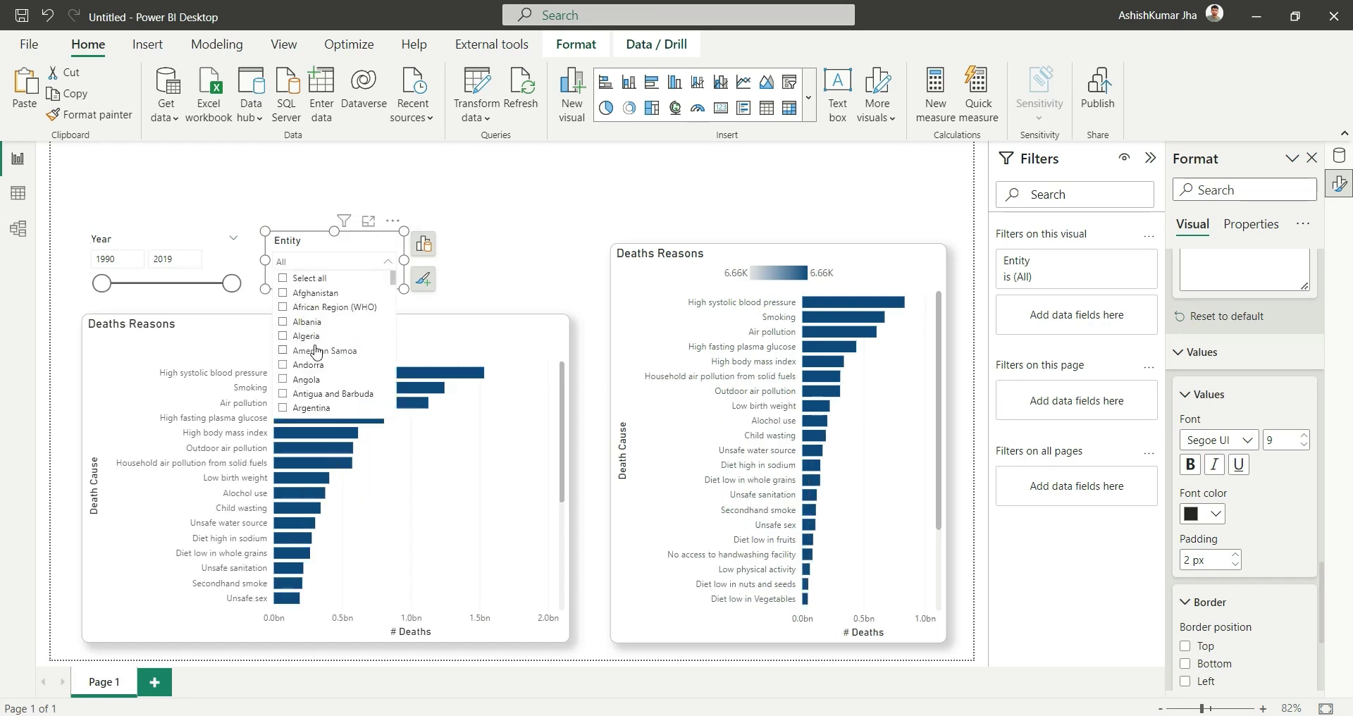
pyautogui.click(393, 221)
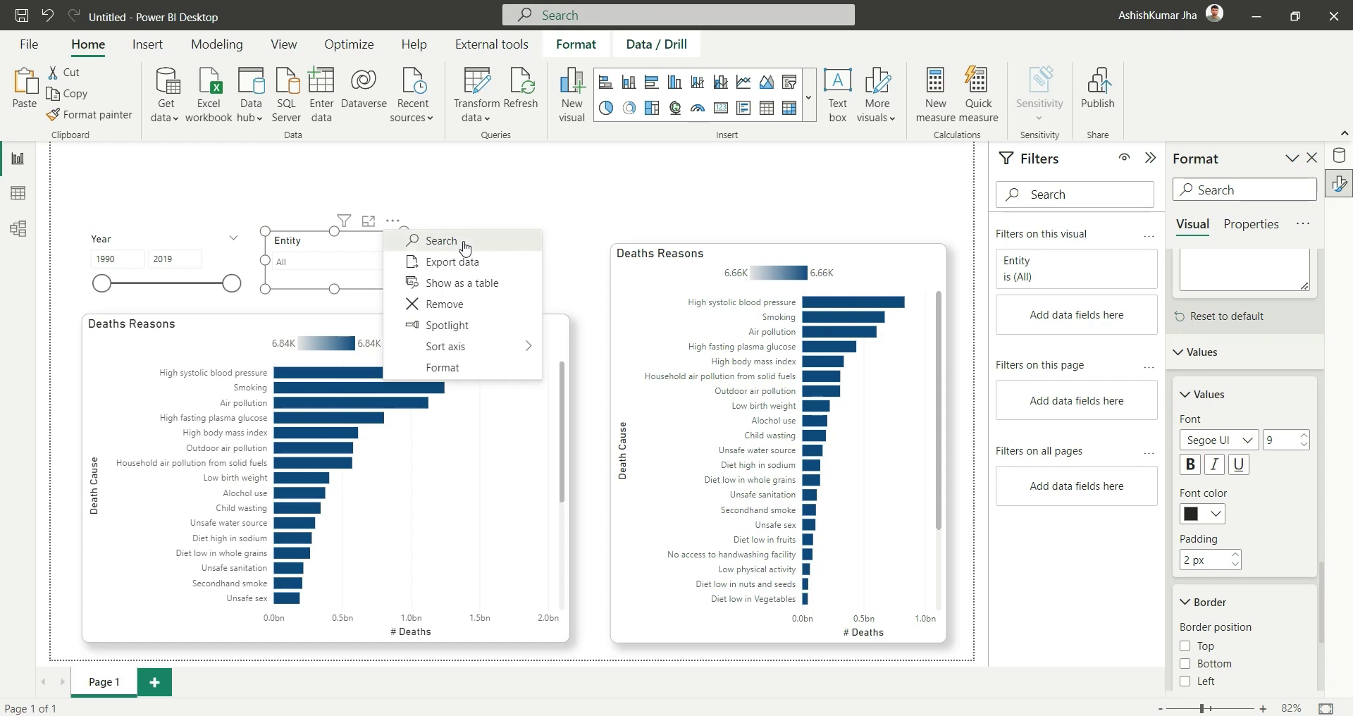
pyautogui.click(464, 247)
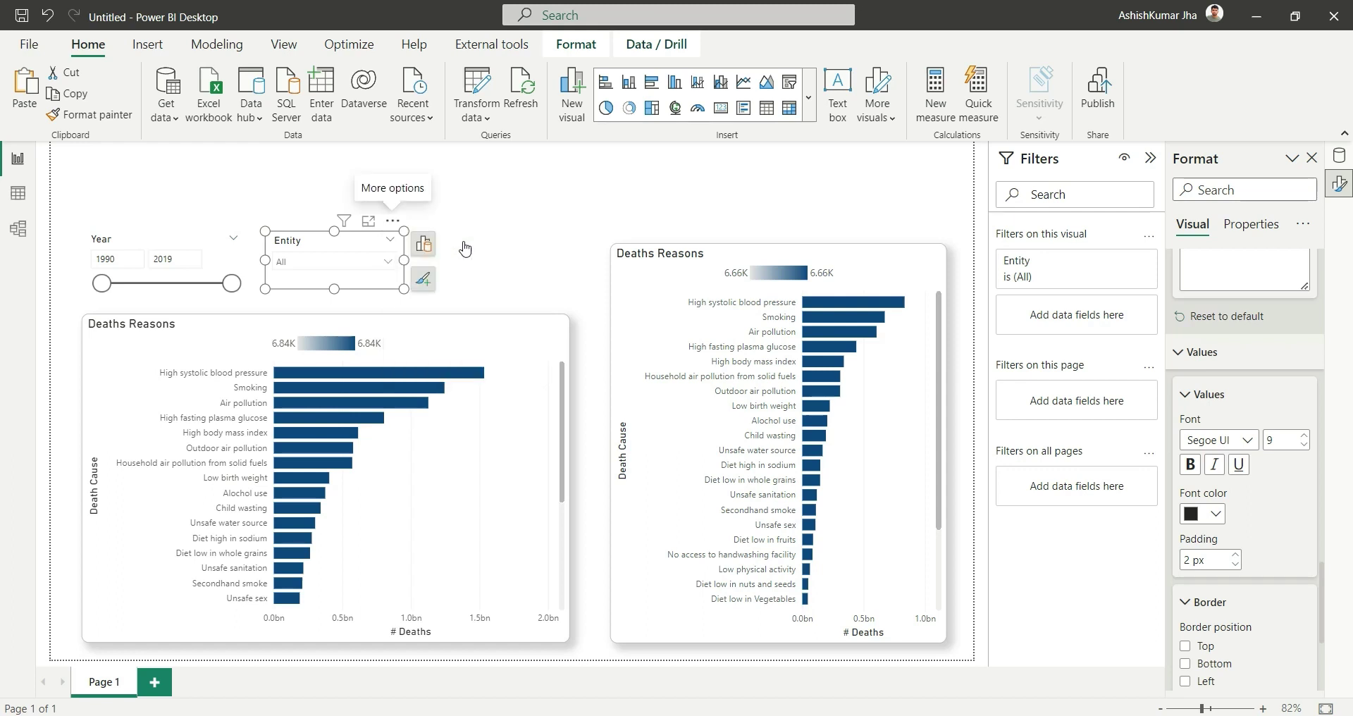
# Try filtering the report by Czechia in the Entity slicer, and deselect it again.
pyautogui.click(348, 268)
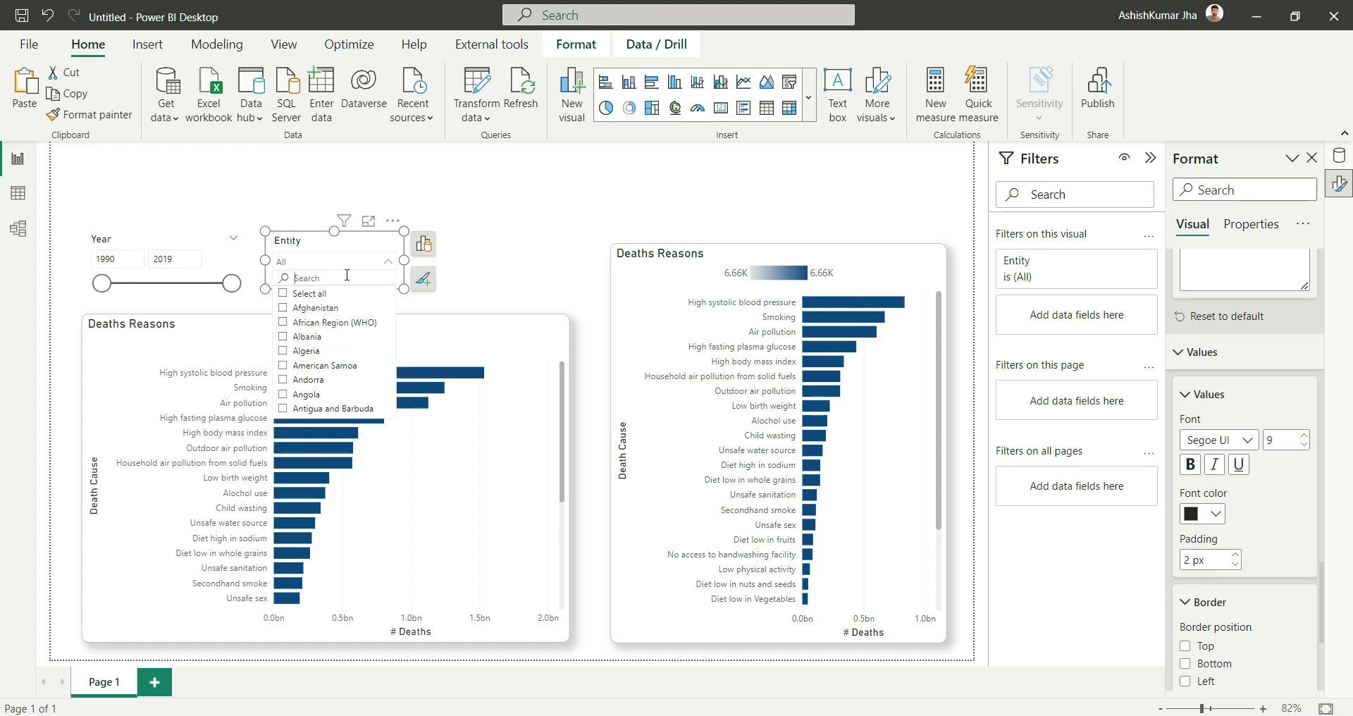
pyautogui.scroll(-10, 337, 359)
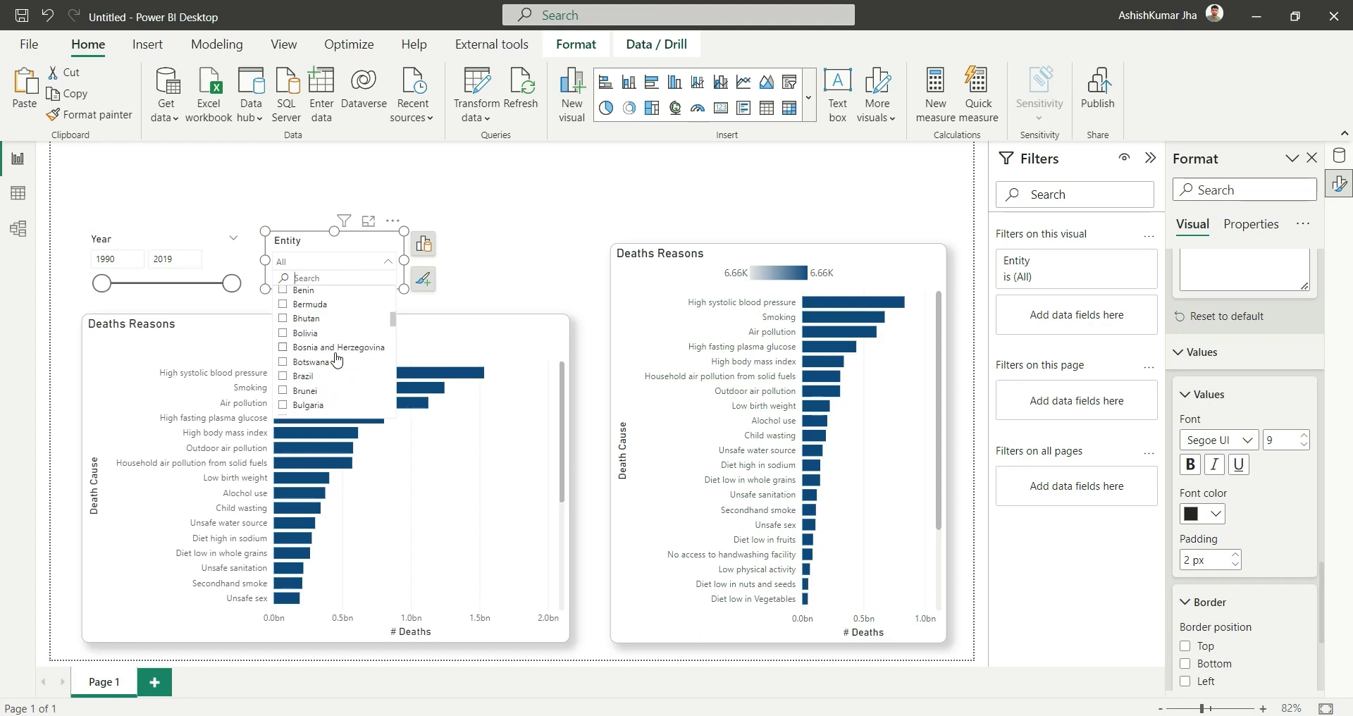
pyautogui.scroll(-1, 336, 359)
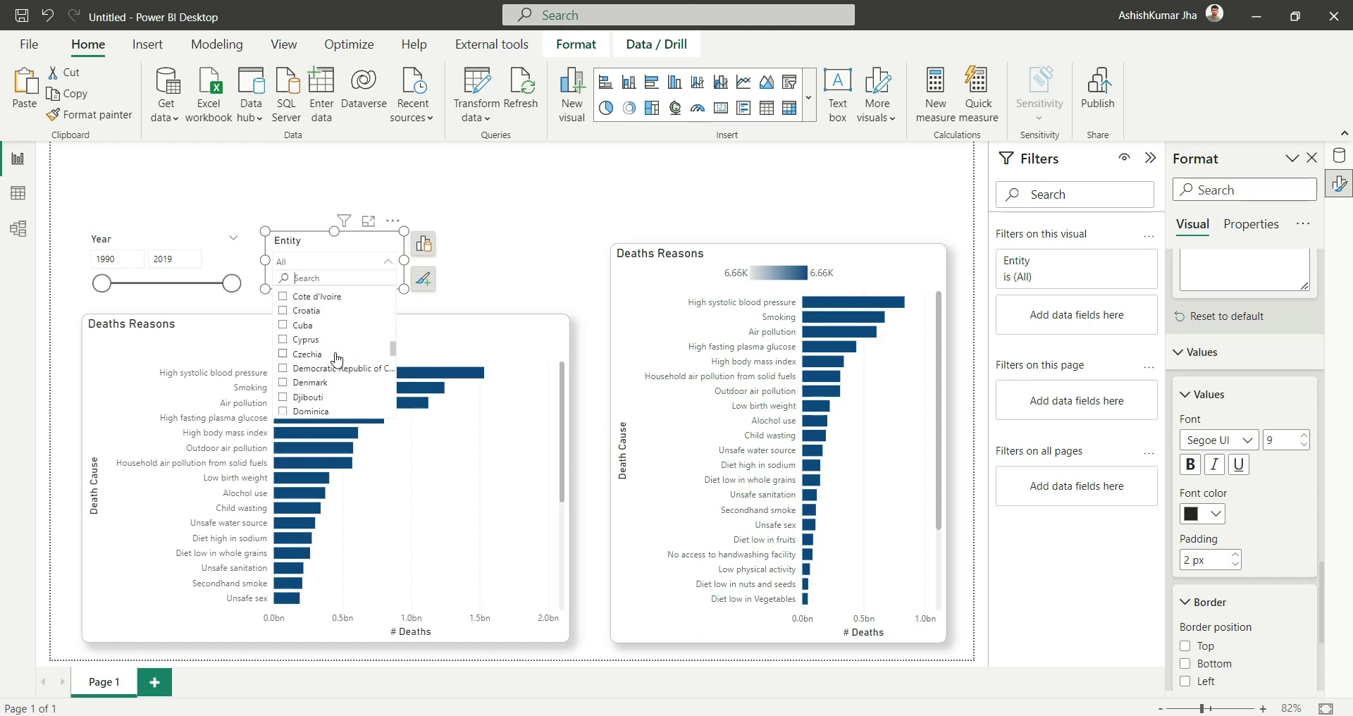
pyautogui.click(336, 355)
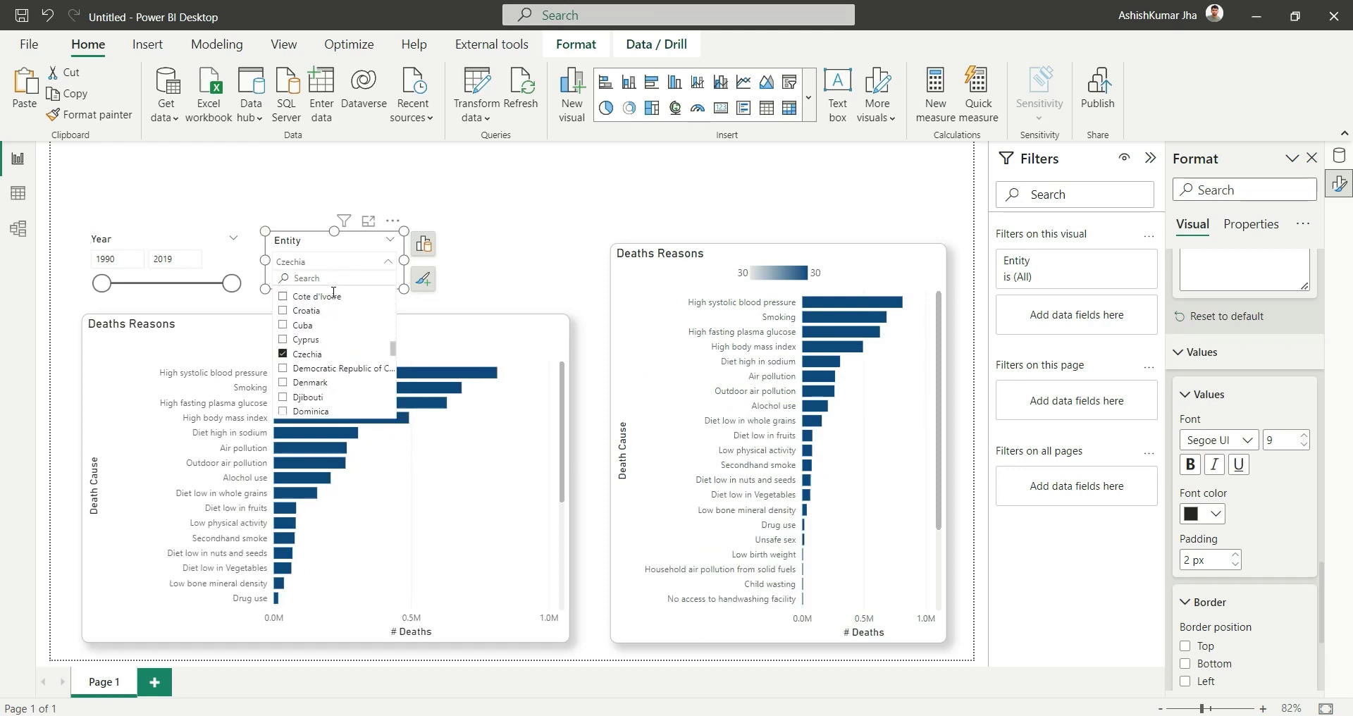
pyautogui.click(284, 355)
# Search the Entity slicer for "den", select and deselect Denmark, and clear the search text.
pyautogui.scroll(10, 310, 339)
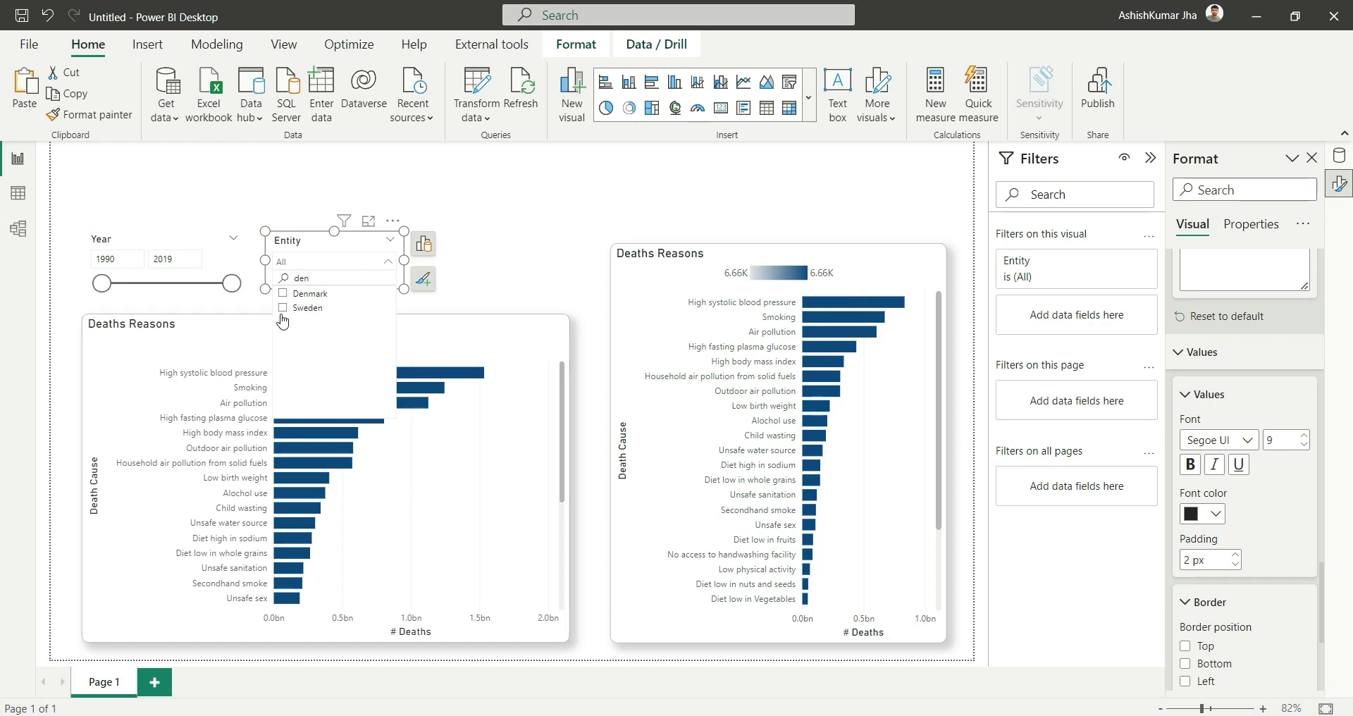
pyautogui.click(285, 294)
pyautogui.click(285, 294)
pyautogui.doubleClick(334, 279)
pyautogui.press('BackSpace')
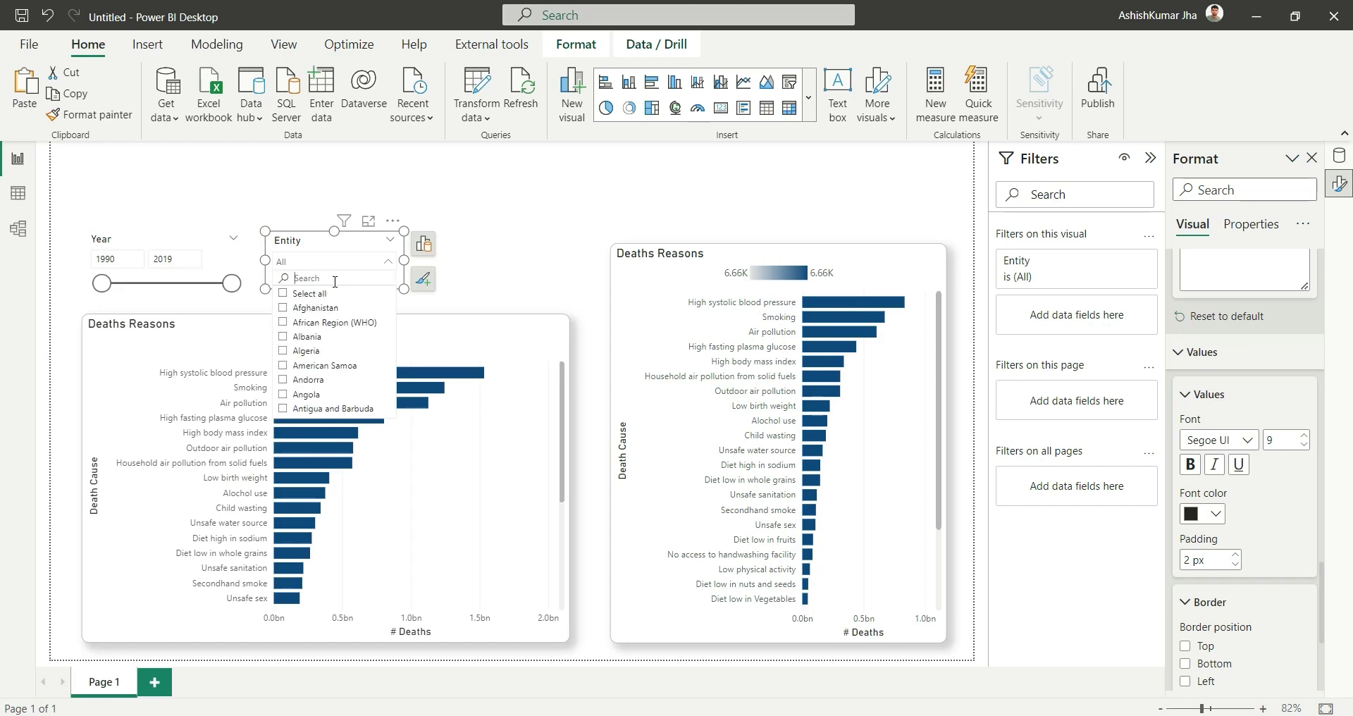
# Turn off the Year slicer's slider, and lower the slicer's bottom edge slightly.
pyautogui.click(176, 243)
pyautogui.scroll(-10, 1254, 542)
pyautogui.scroll(-10, 1254, 542)
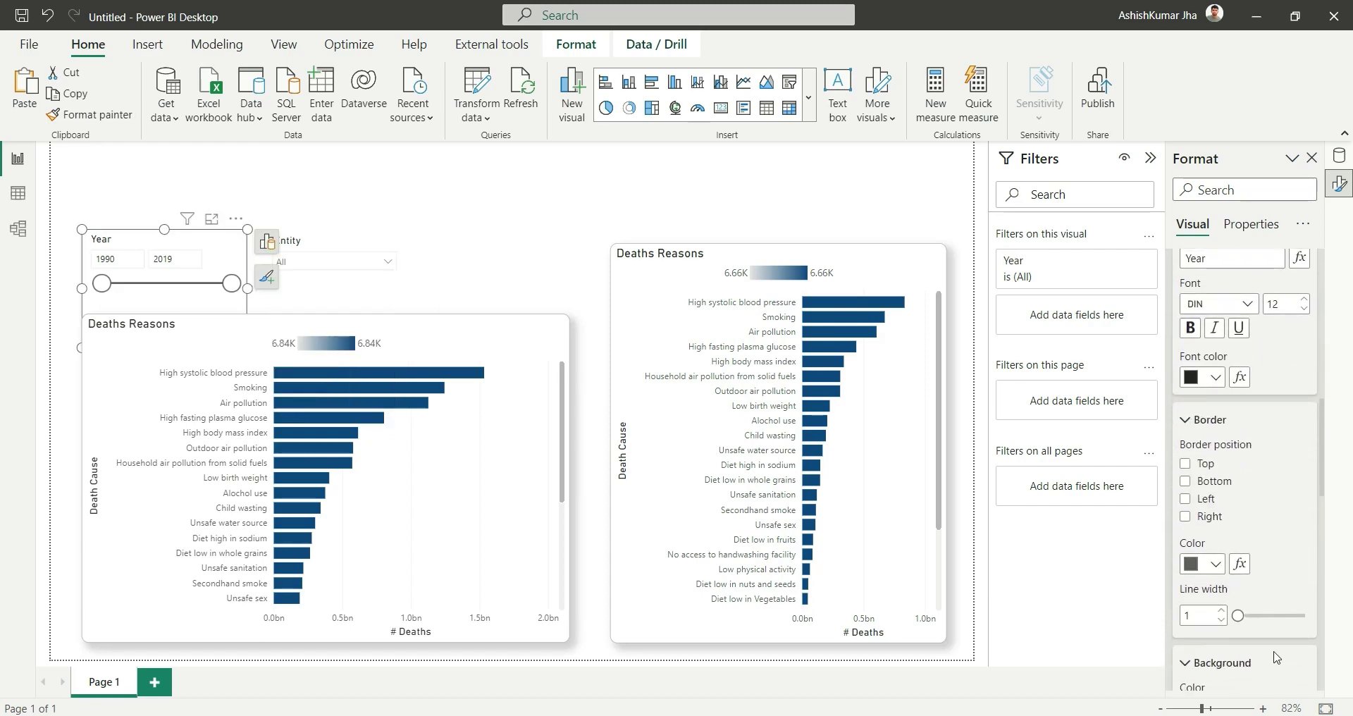
pyautogui.scroll(5, 1272, 663)
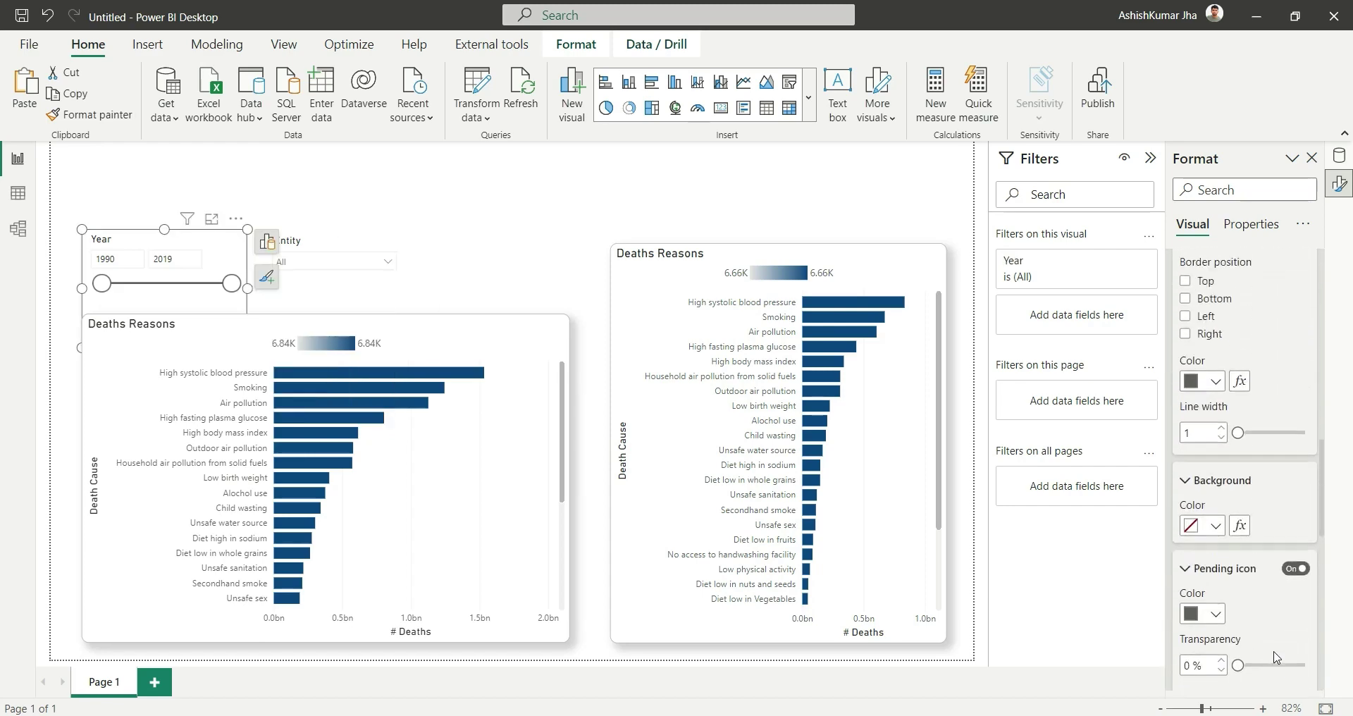
pyautogui.scroll(-5, 1273, 666)
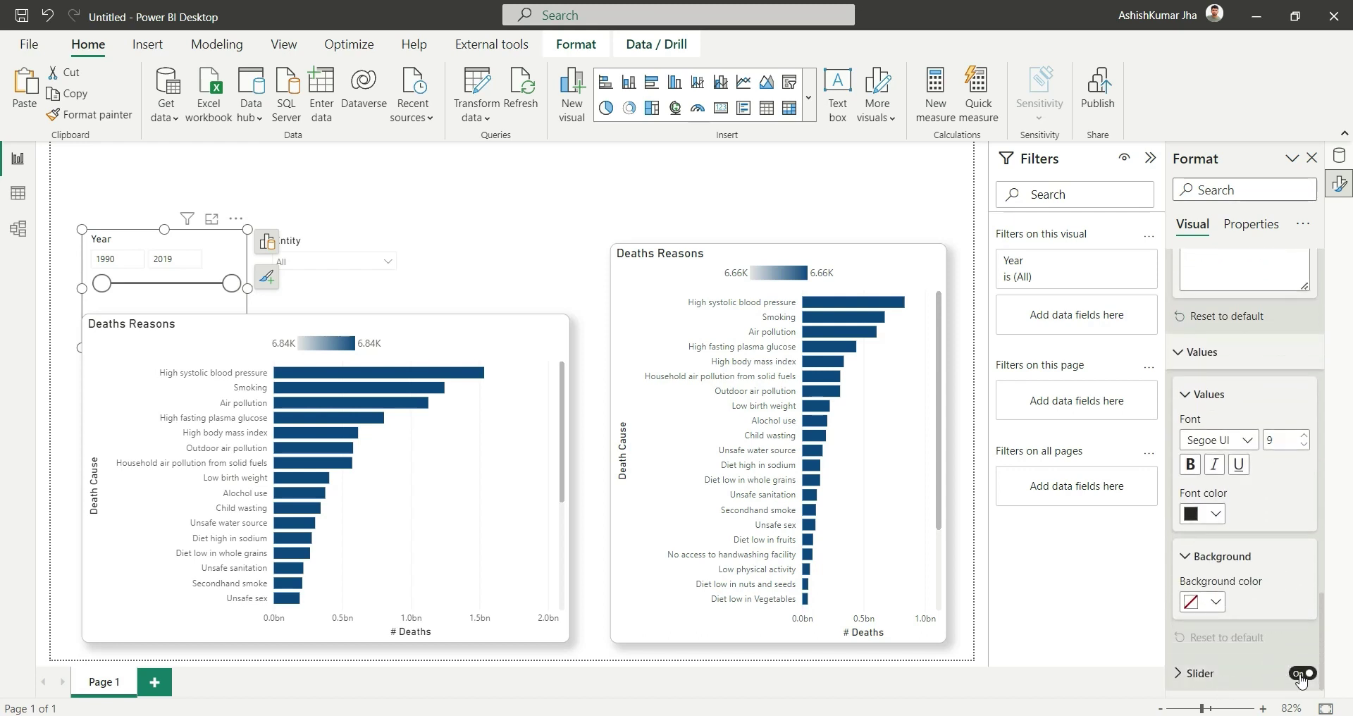
pyautogui.click(1301, 674)
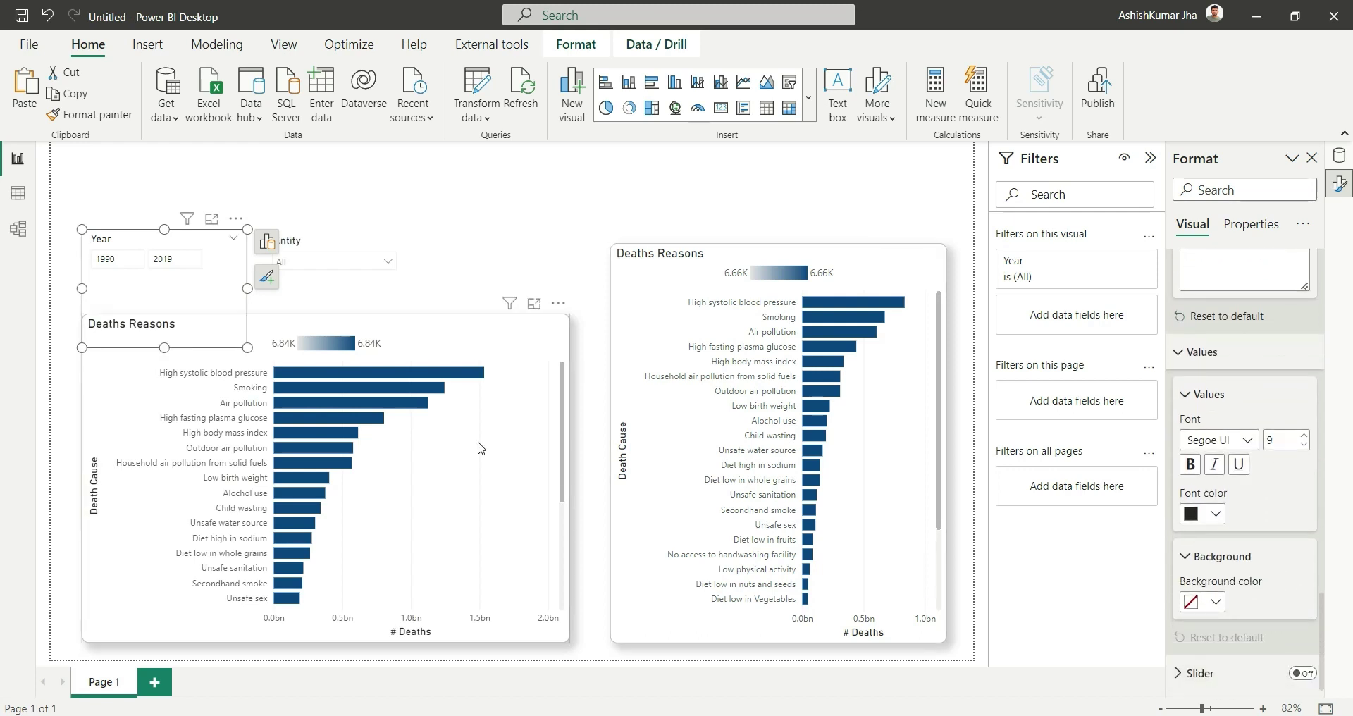
pyautogui.moveTo(163, 350); pyautogui.dragTo(163, 355)
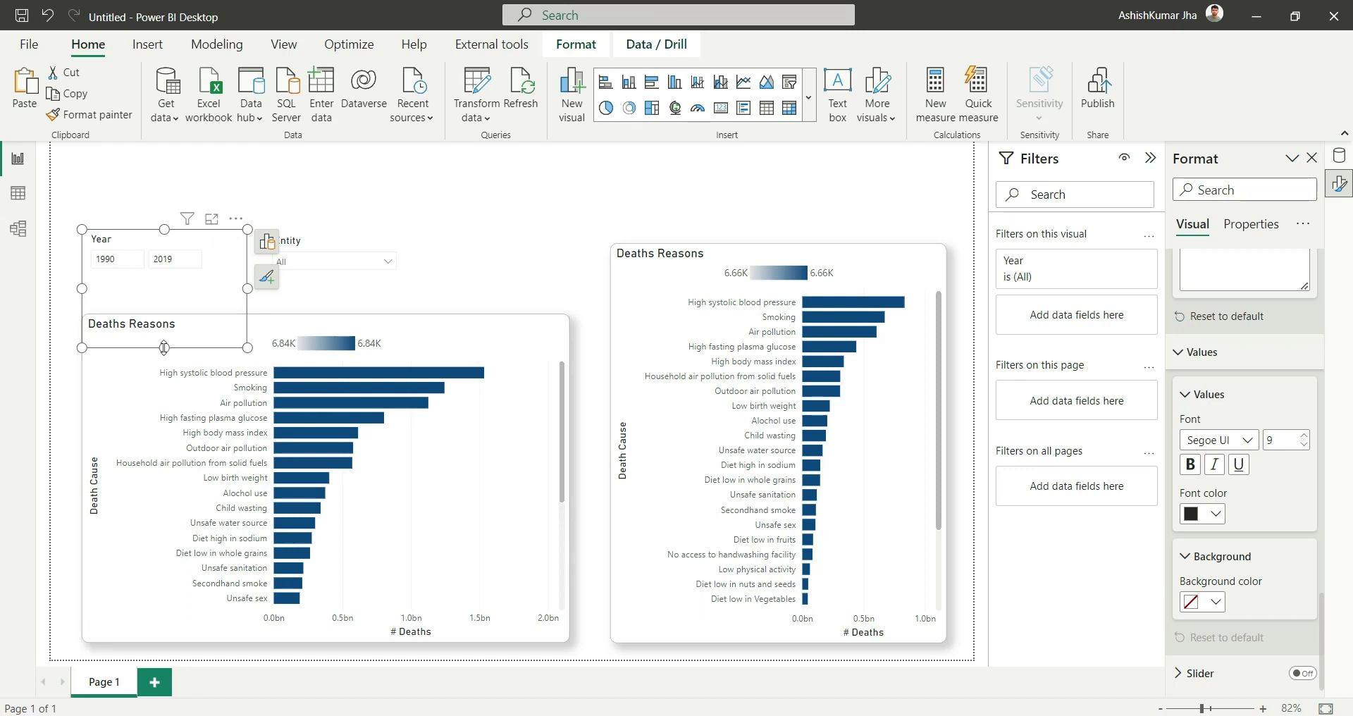
# Set the Year slicer's start year to 2015.
pyautogui.click(98, 259)
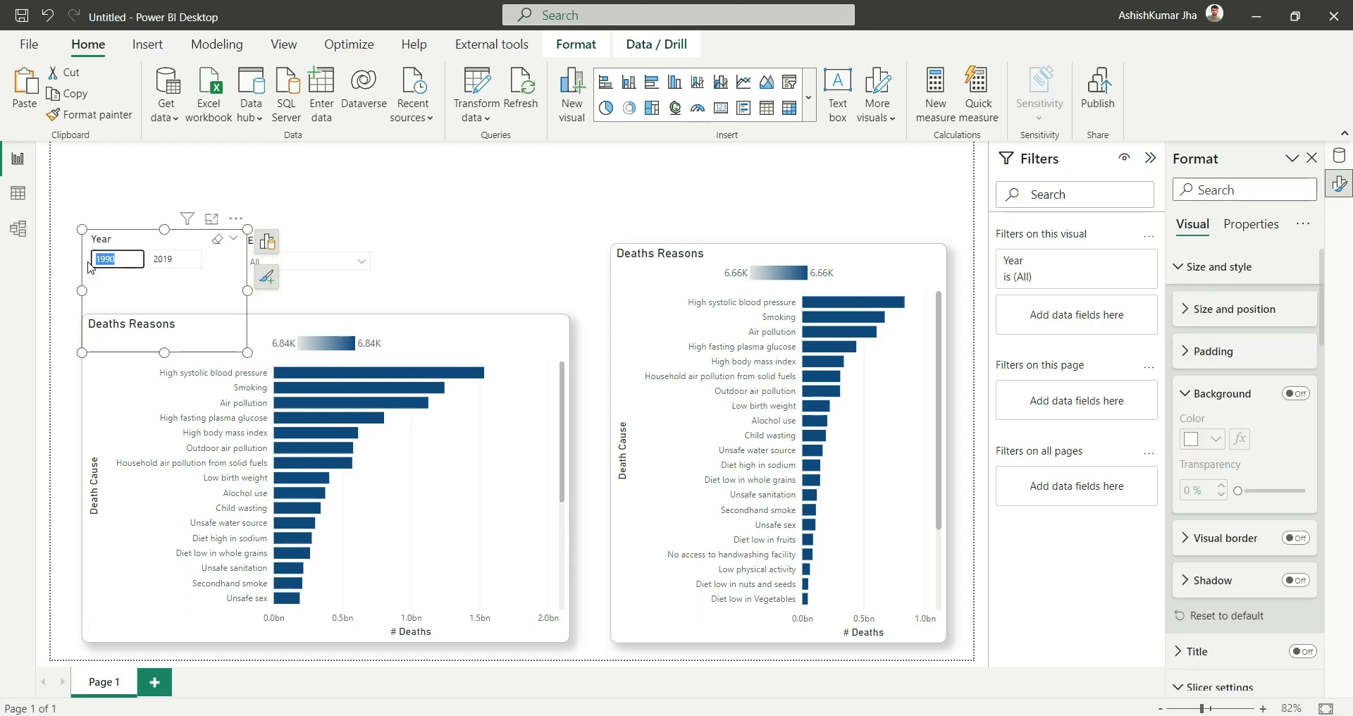
pyautogui.write('2015')
pyautogui.press('Return')
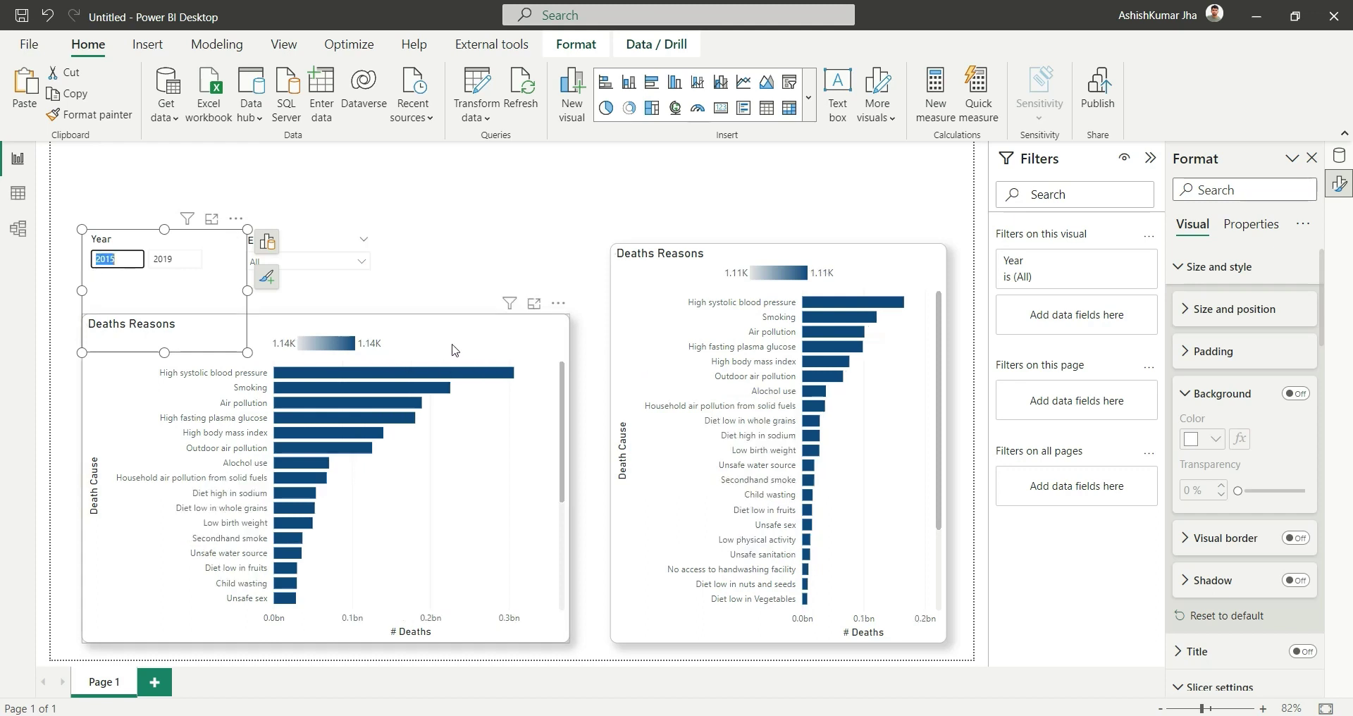
# Move the right-hand Deaths Reasons chart slightly closer to the other chart, and replace Death Cause with Entity on its Y-axis.
pyautogui.moveTo(656, 290); pyautogui.dragTo(637, 291)
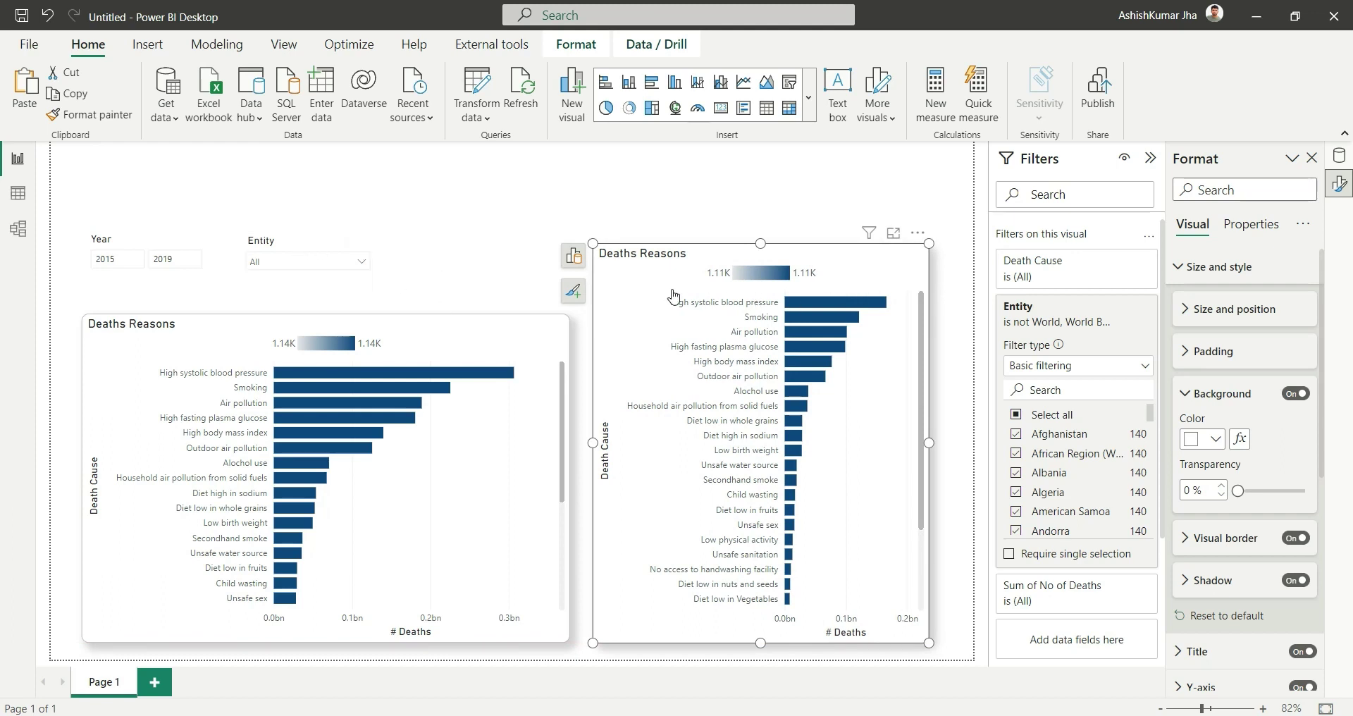
pyautogui.click(575, 266)
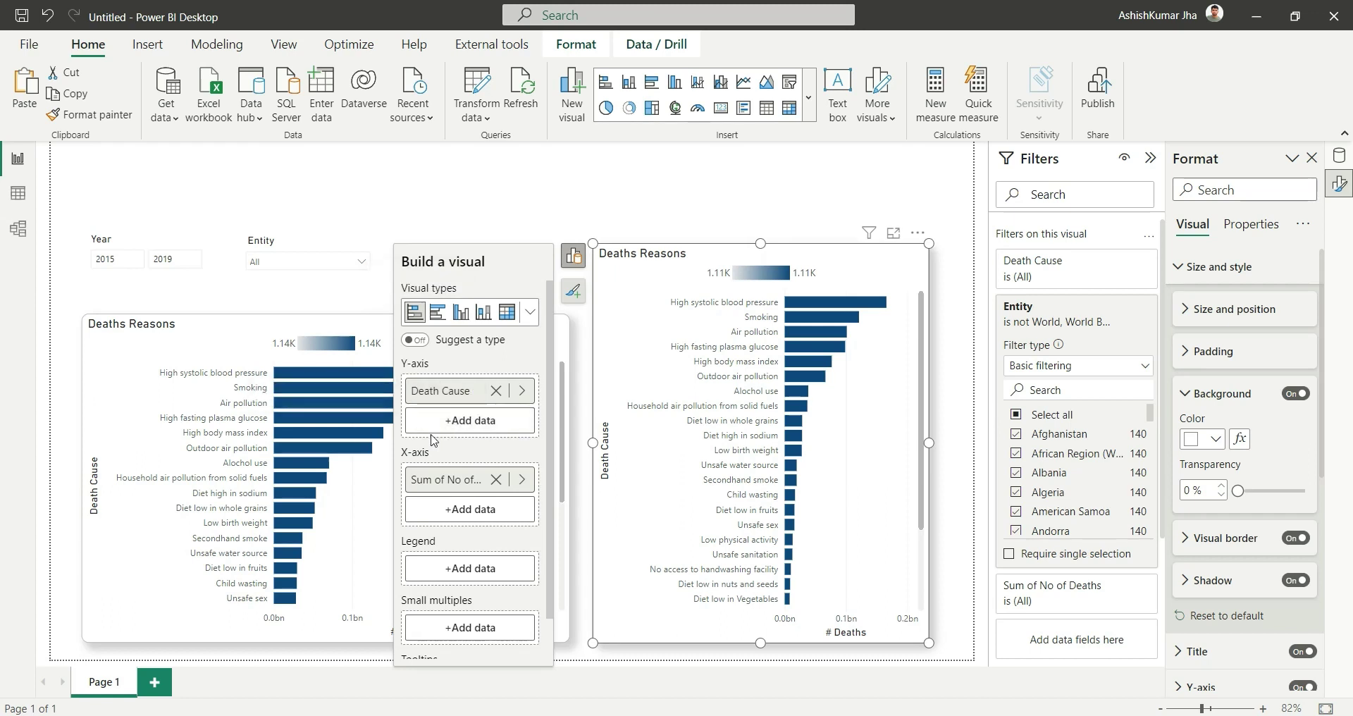
pyautogui.click(522, 394)
pyautogui.click(635, 384)
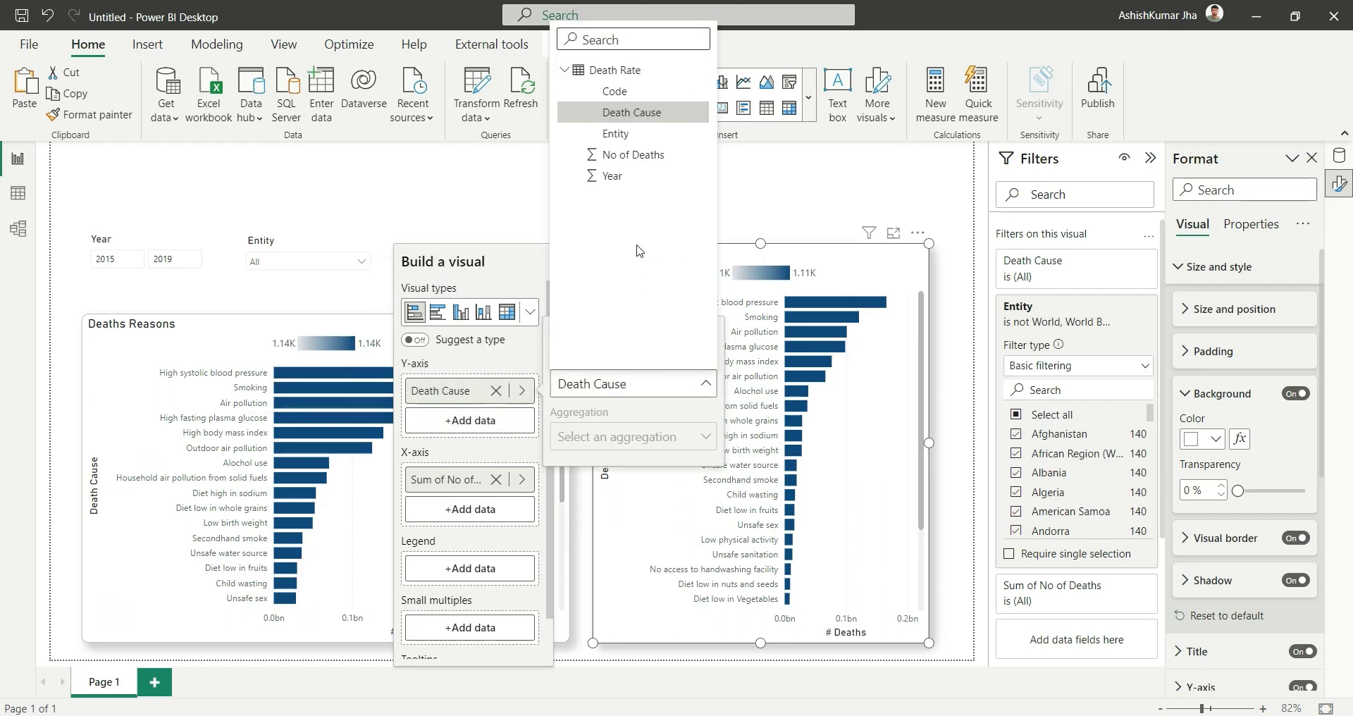
pyautogui.click(630, 136)
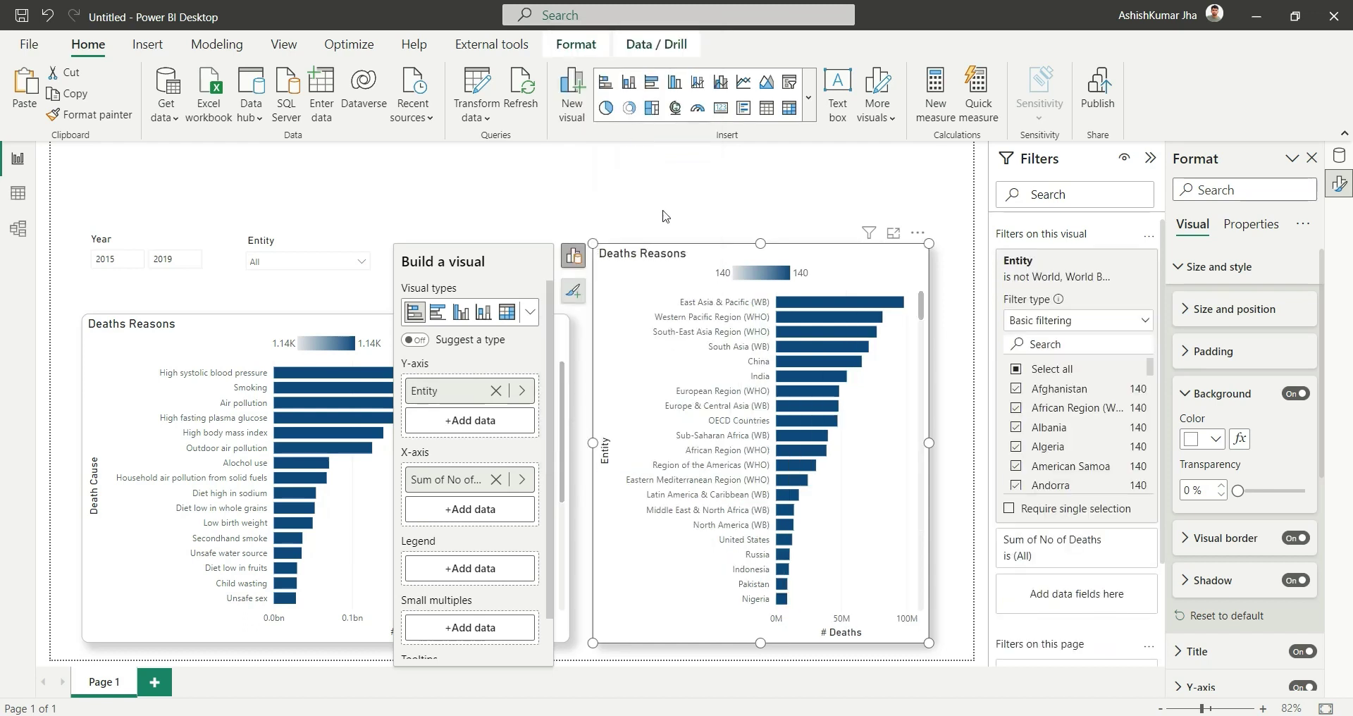
pyautogui.click(605, 422)
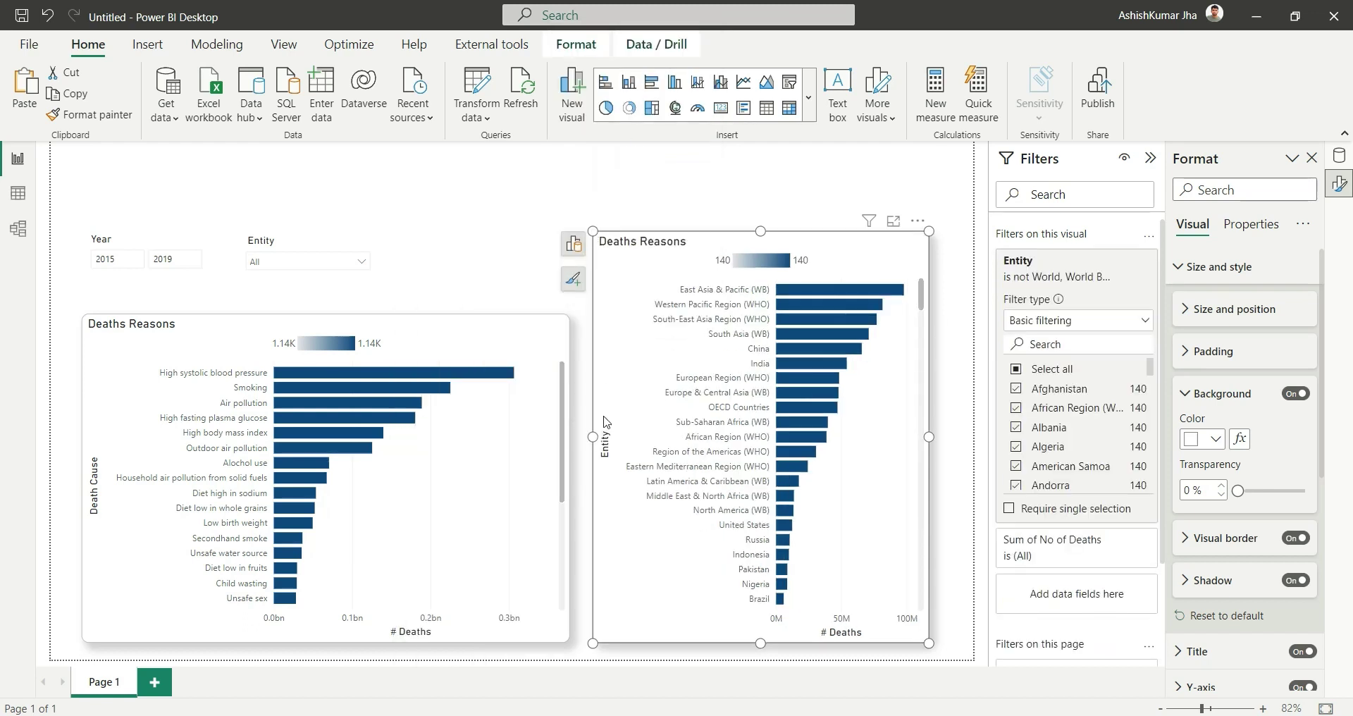
# Retitle the Entity bar chart "Deaths by Entity".
pyautogui.doubleClick(650, 243)
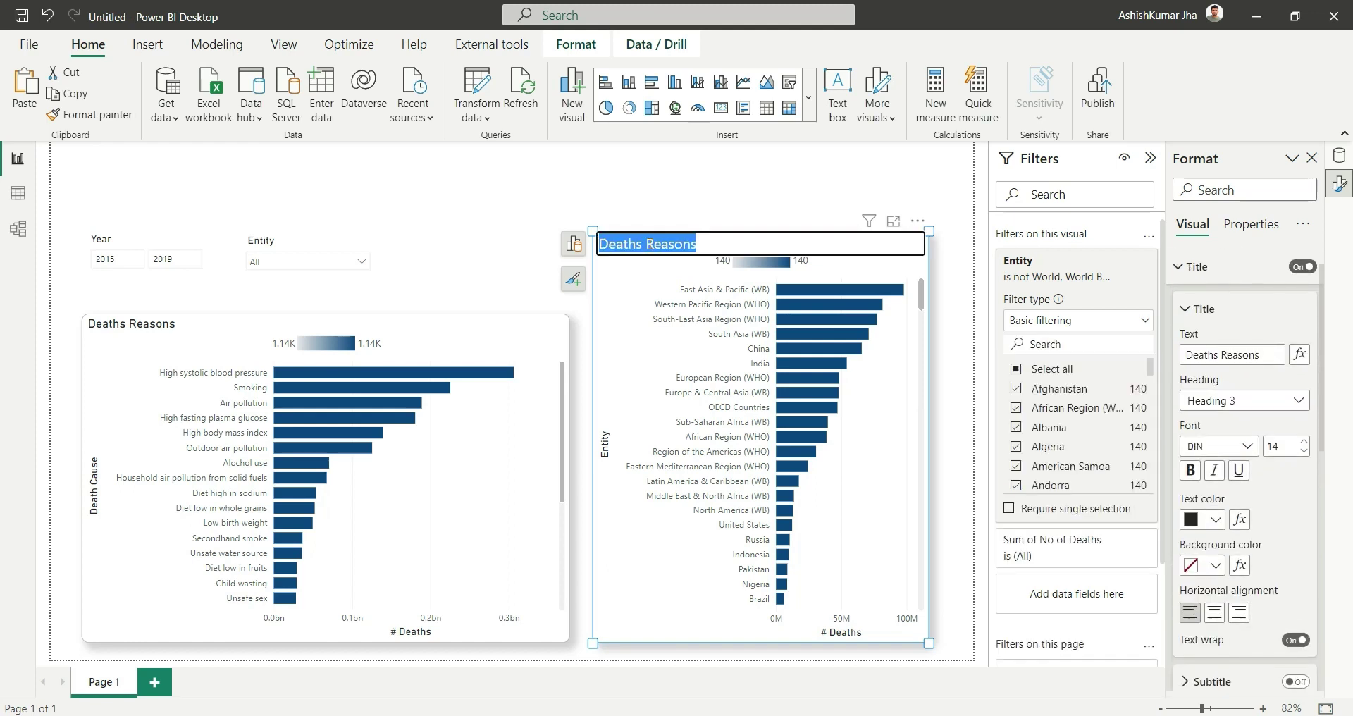
pyautogui.moveTo(649, 243); pyautogui.dragTo(719, 246)
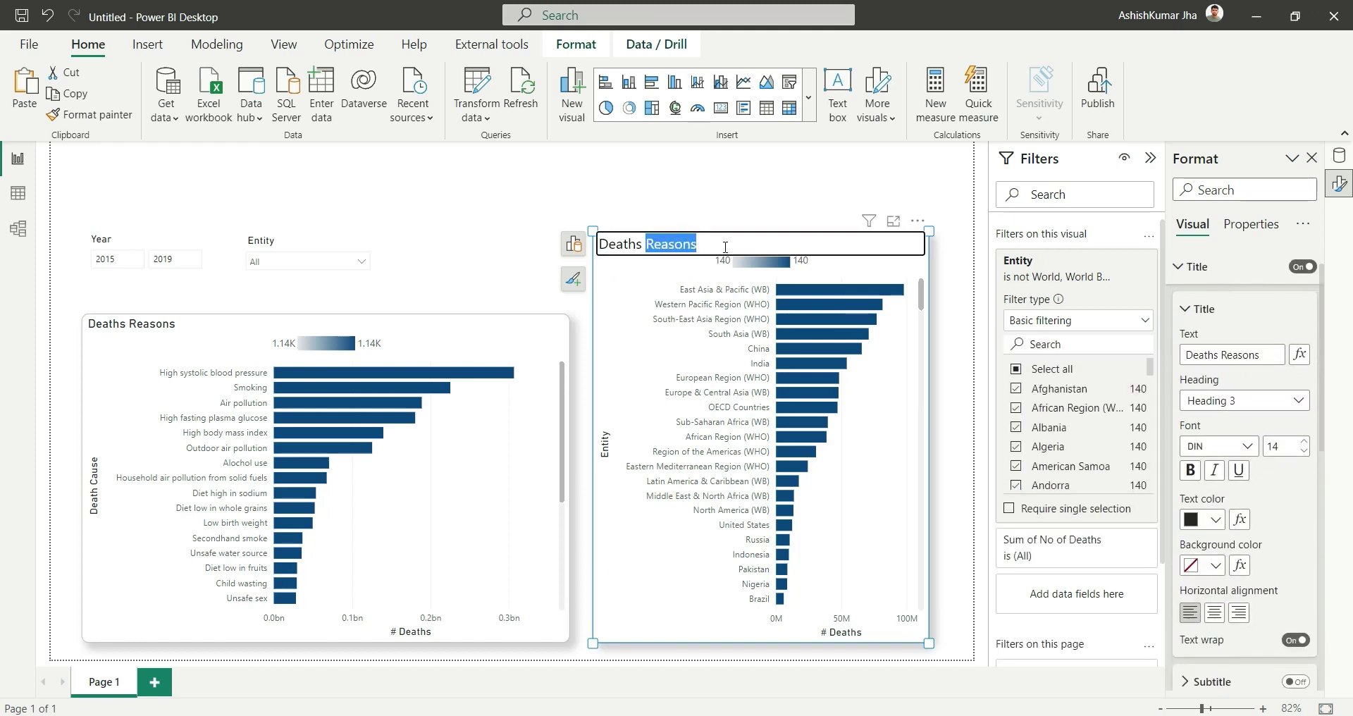
pyautogui.write('by E')
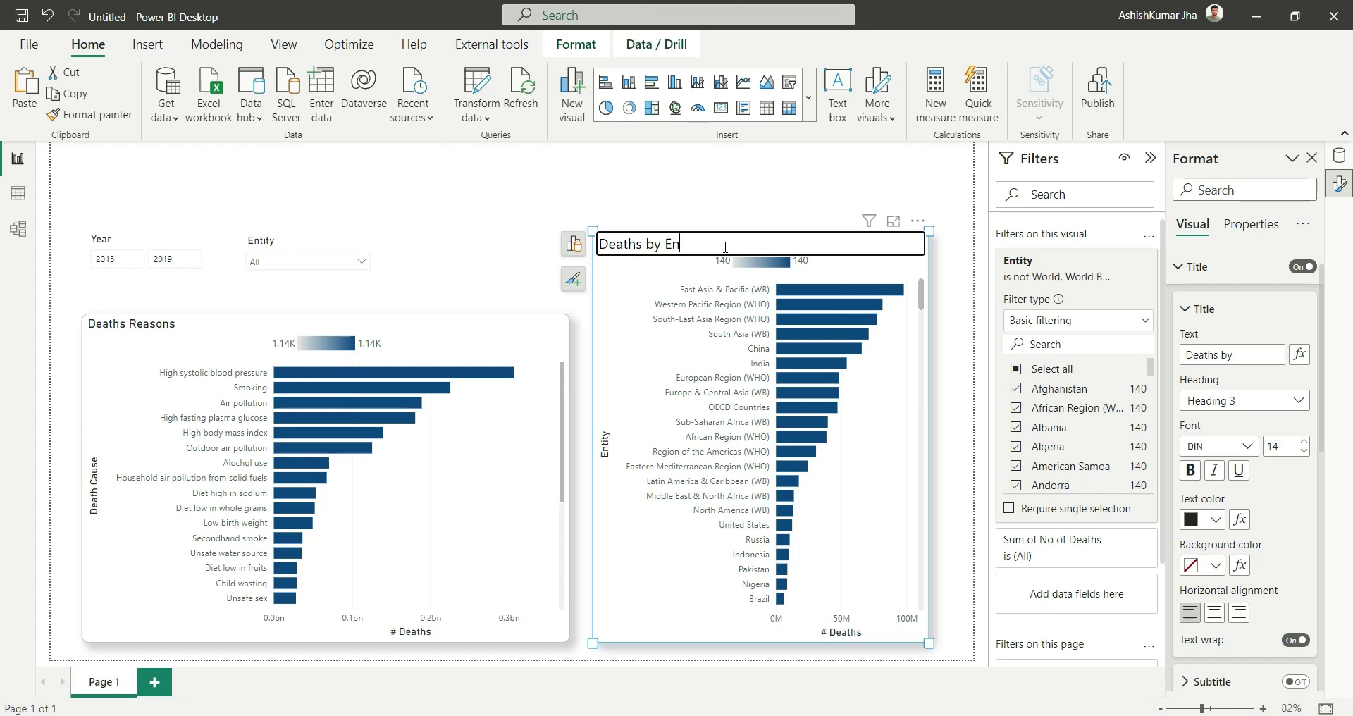
pyautogui.write('ntity')
pyautogui.press('Return')
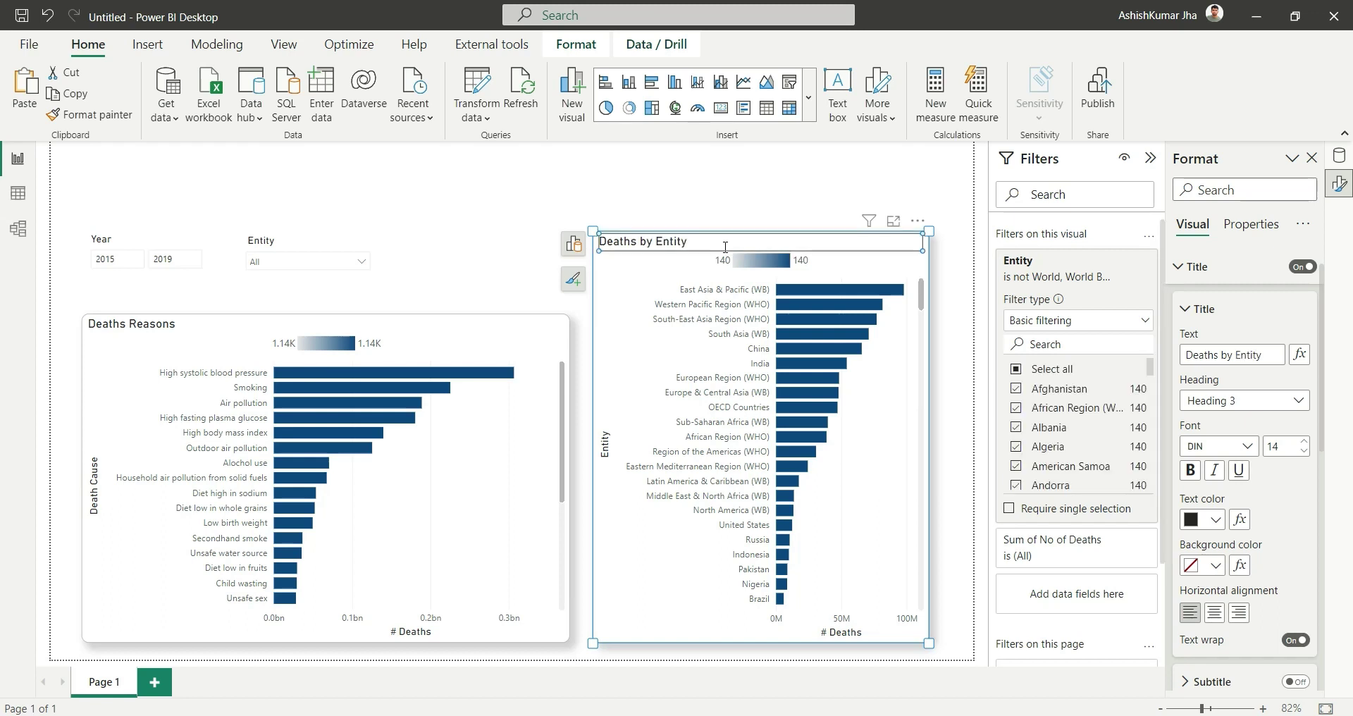
pyautogui.click(679, 206)
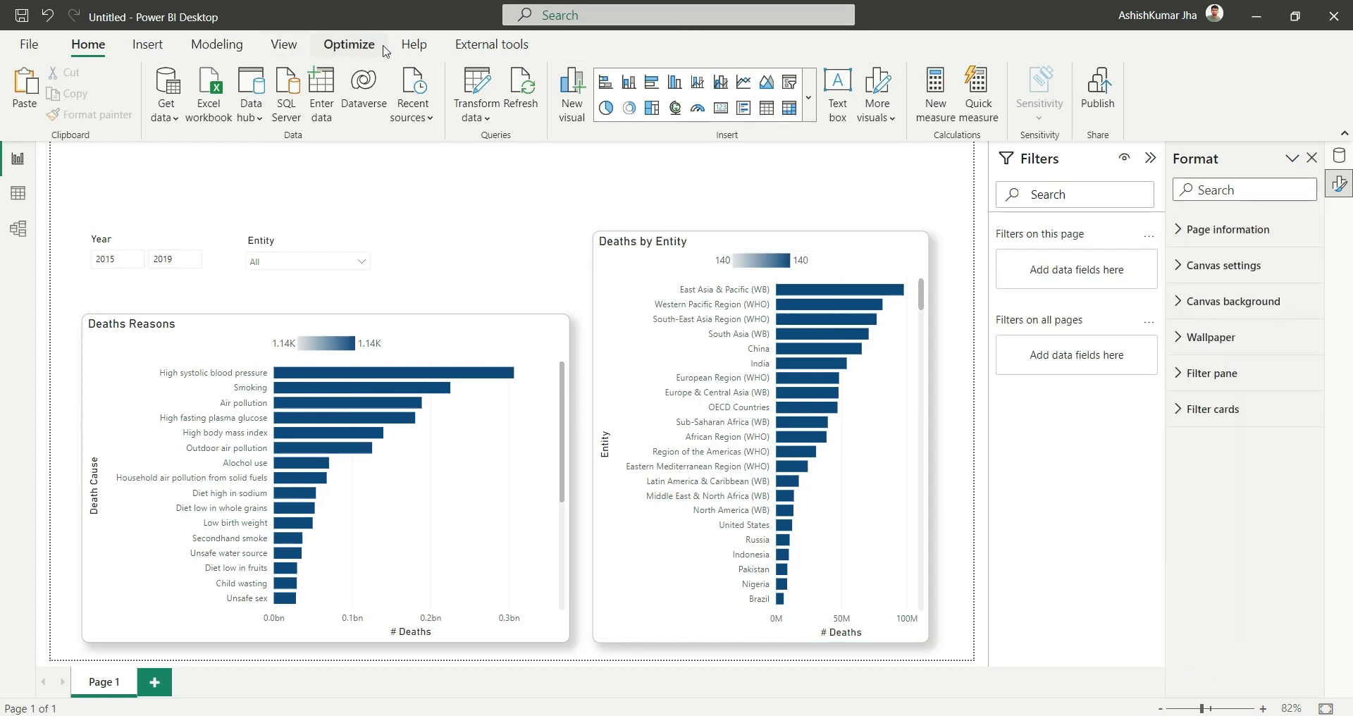
# Insert a text box, shrink it to fit above the slicers, and set its font size to 20.
pyautogui.click(838, 91)
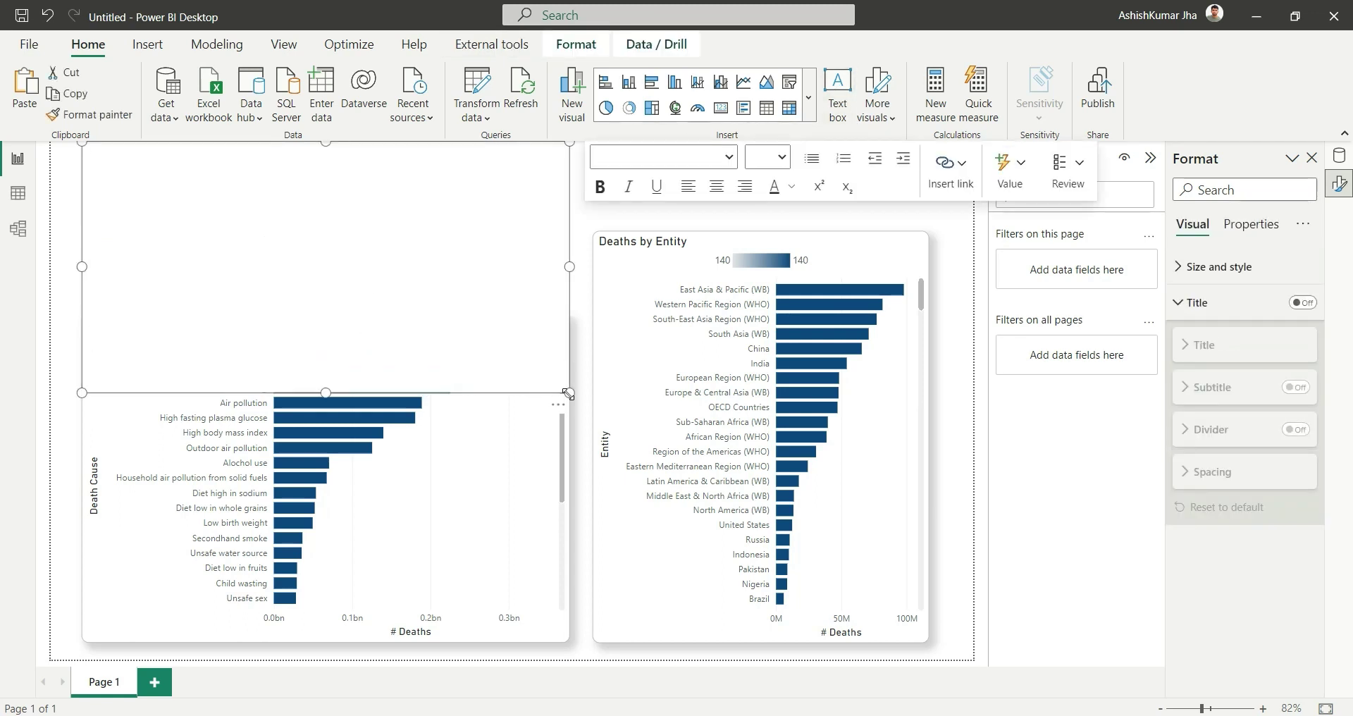
pyautogui.moveTo(568, 393); pyautogui.dragTo(80, 223)
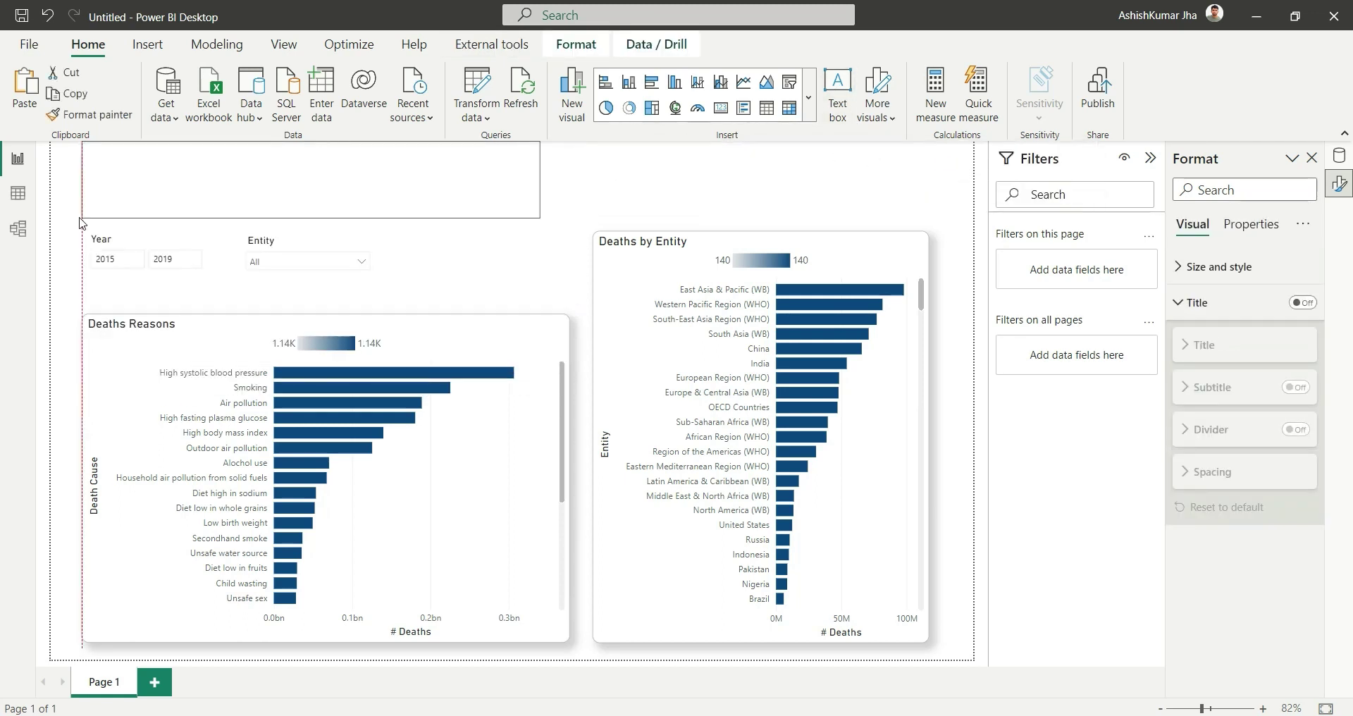
pyautogui.click(753, 159)
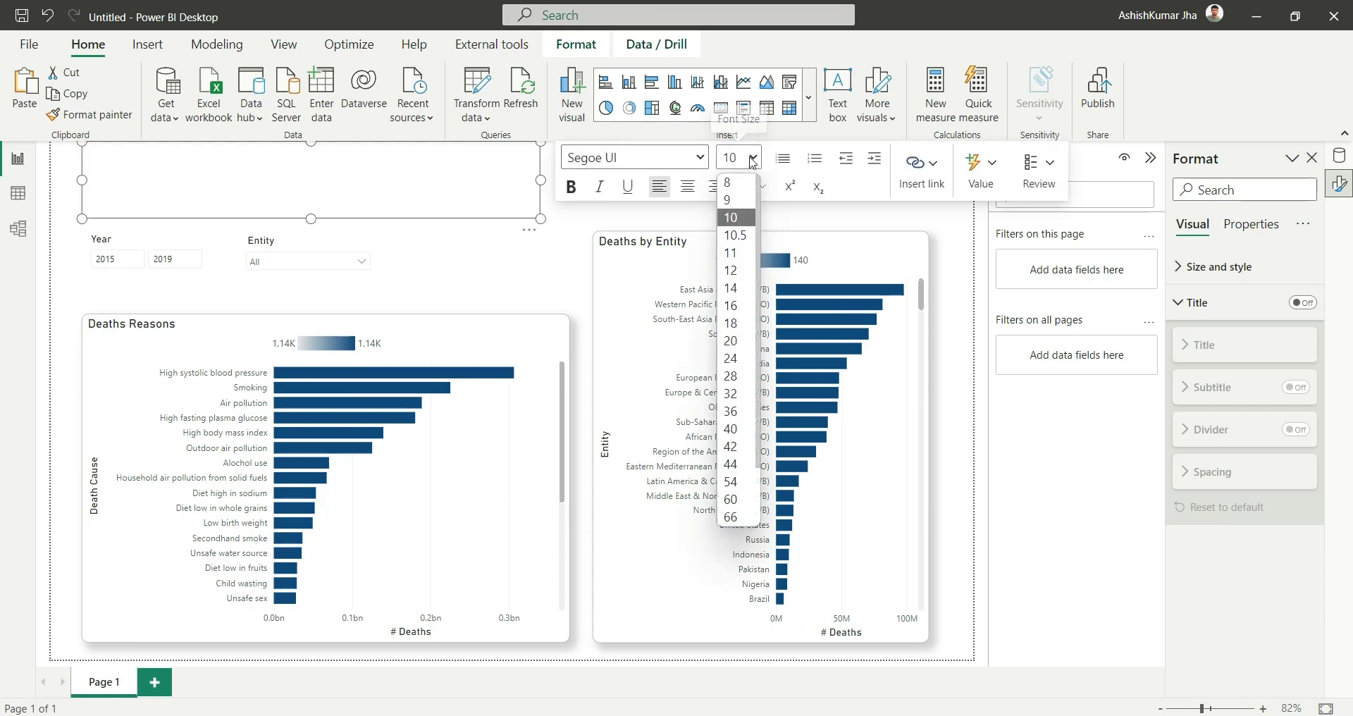
pyautogui.click(731, 341)
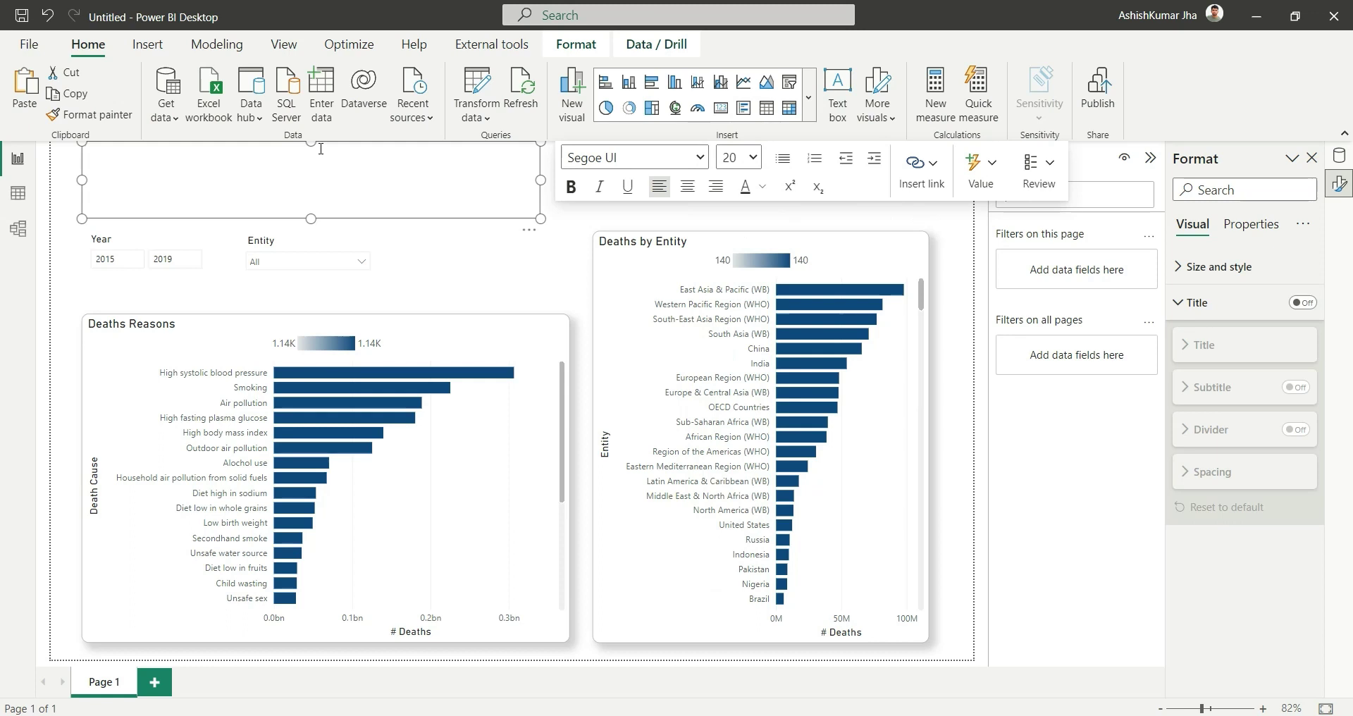
# Enter "Death Rate Analysis" as the report heading in the text box.
pyautogui.write('D')
pyautogui.write('eath')
pyautogui.write(' Rate Analy')
pyautogui.write('s')
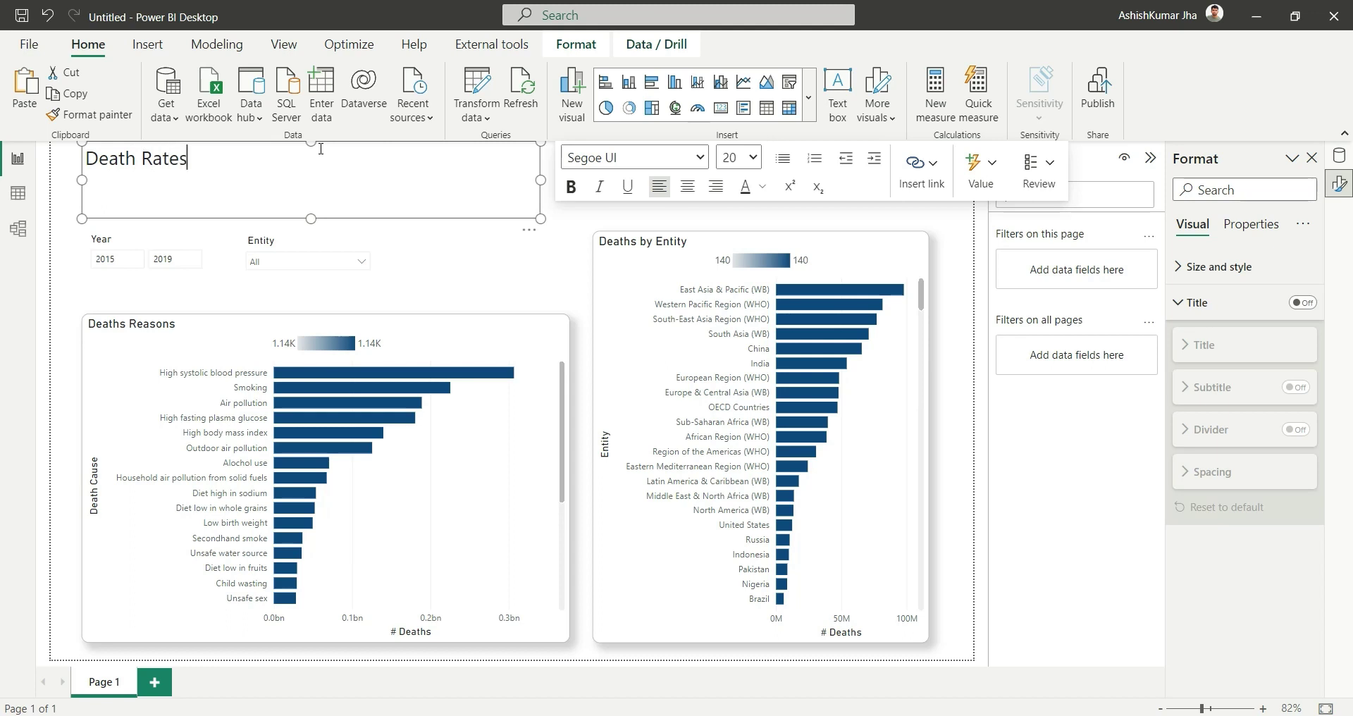
pyautogui.press('BackSpace')
pyautogui.write('Analysis')
# Set the font size of the whole report heading to 40.
pyautogui.hotkey('ctrl', 'a')
pyautogui.click(754, 158)
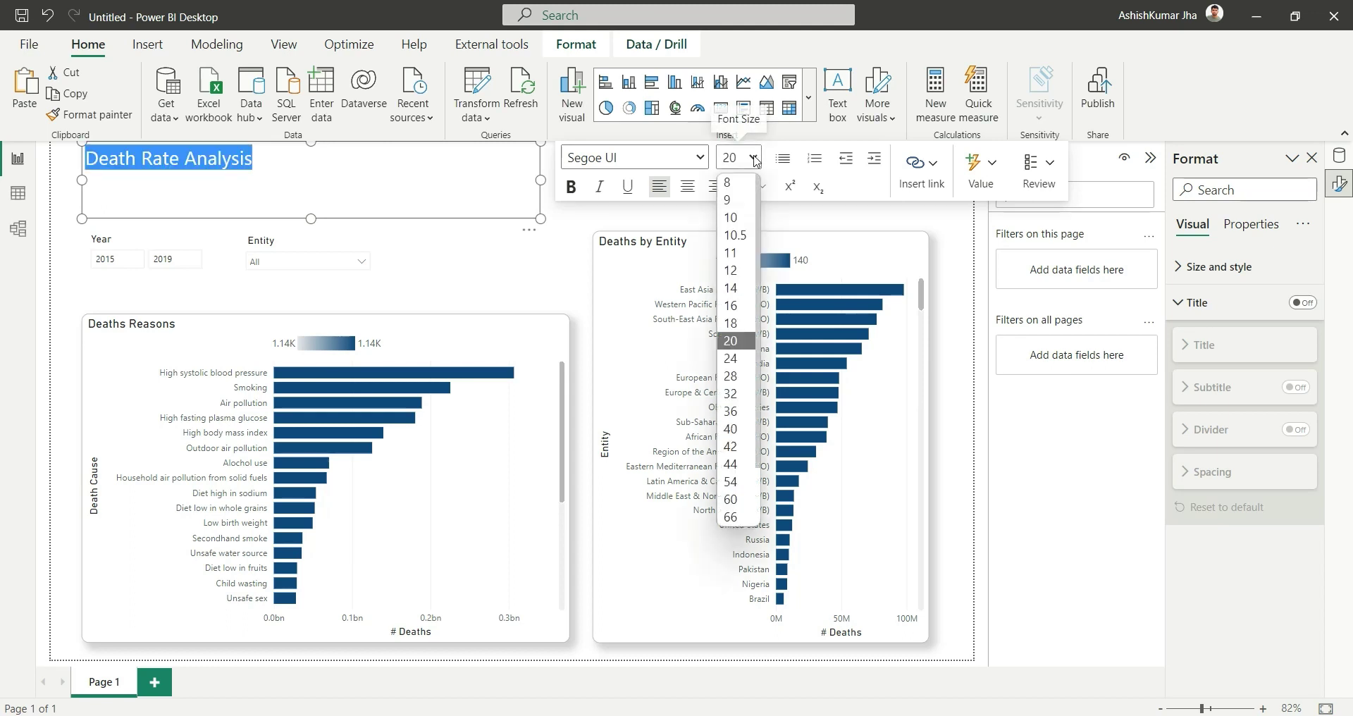
pyautogui.click(745, 436)
pyautogui.click(486, 264)
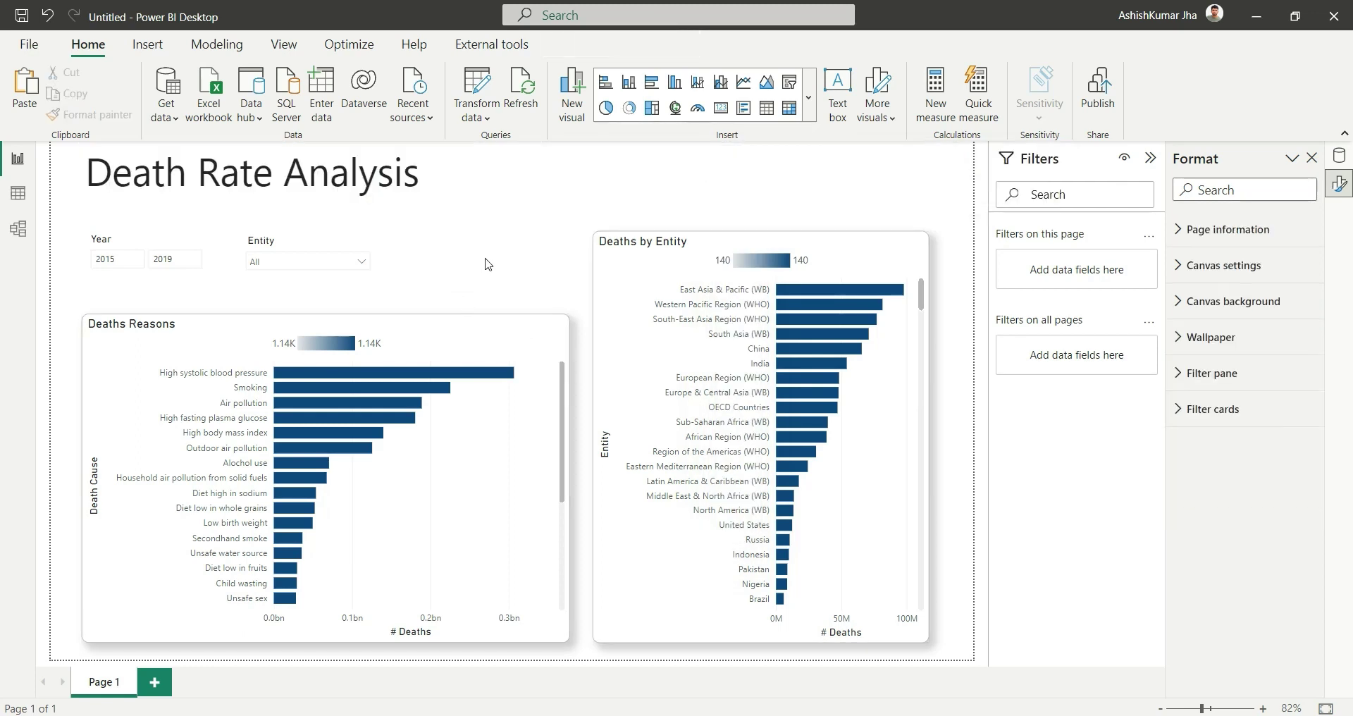
# Color the heading text the darkest theme blue, and lower the Deaths by Entity chart's top edge level with the Deaths Reasons chart.
pyautogui.click(447, 177)
pyautogui.moveTo(447, 177); pyautogui.dragTo(93, 175)
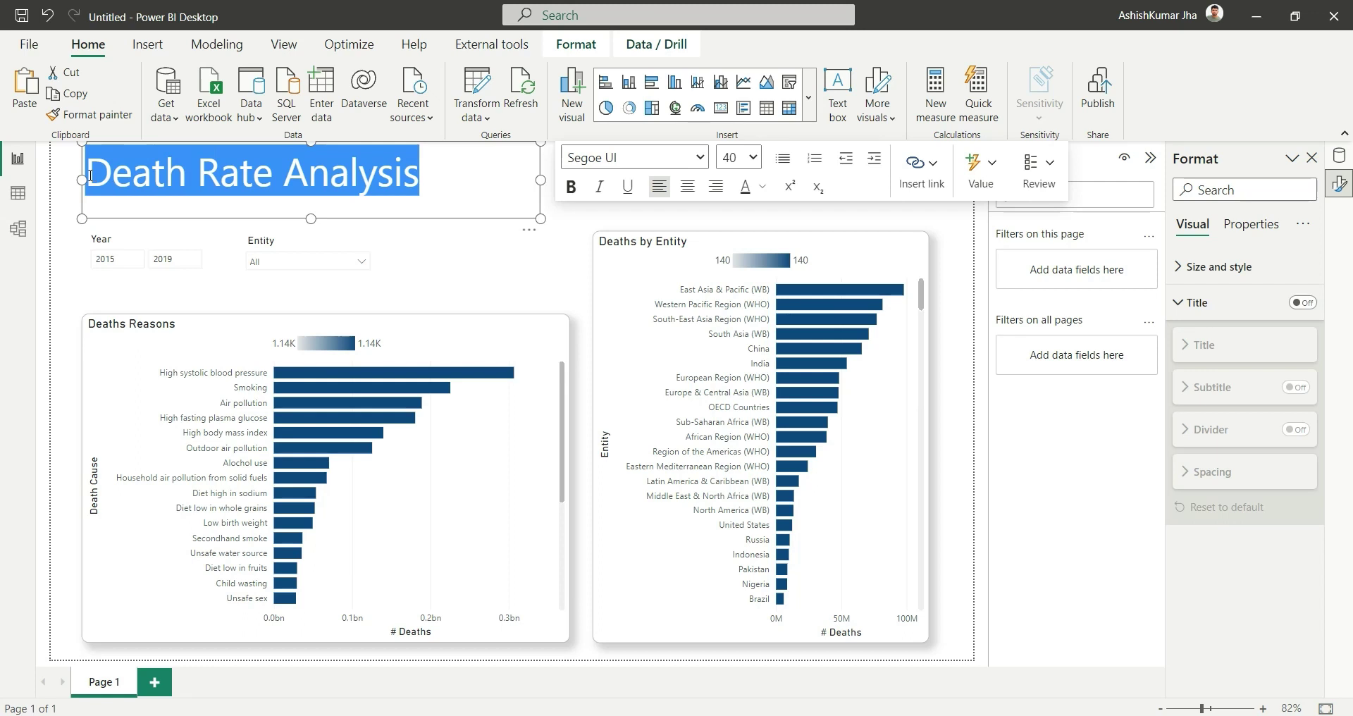
pyautogui.click(763, 189)
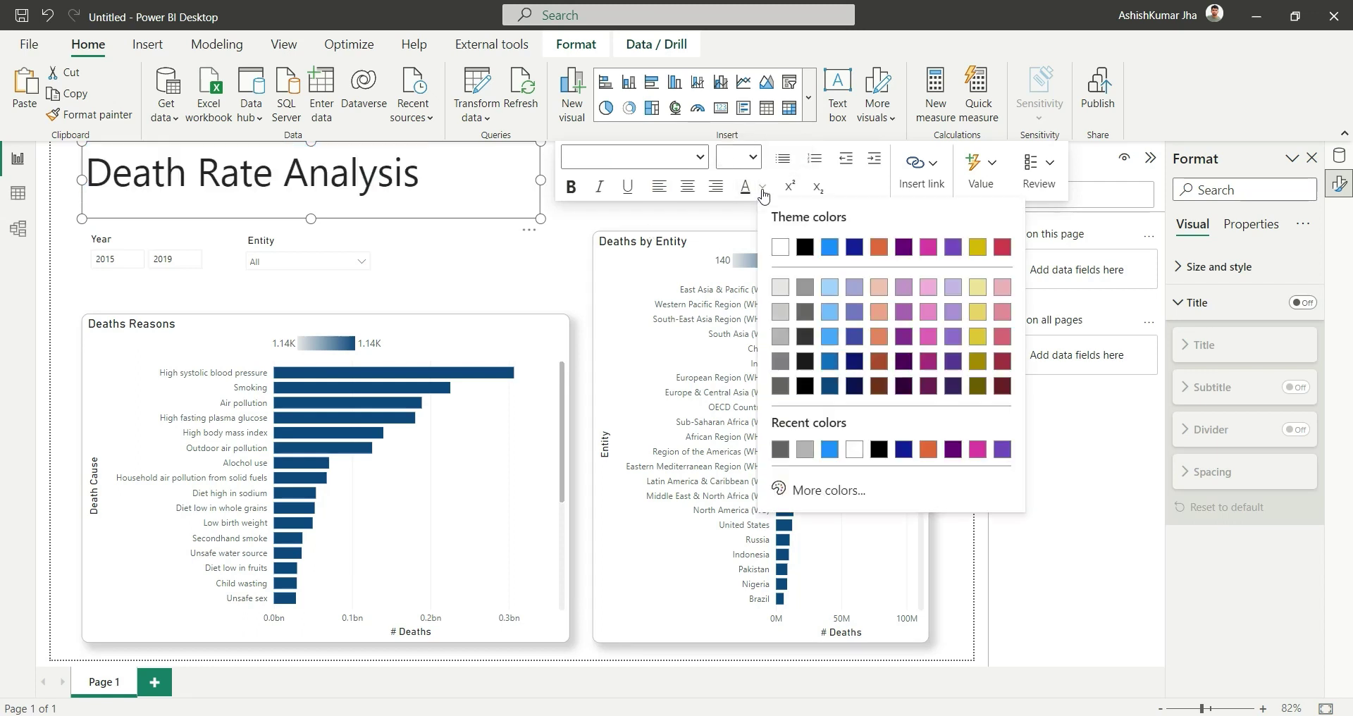
pyautogui.click(805, 385)
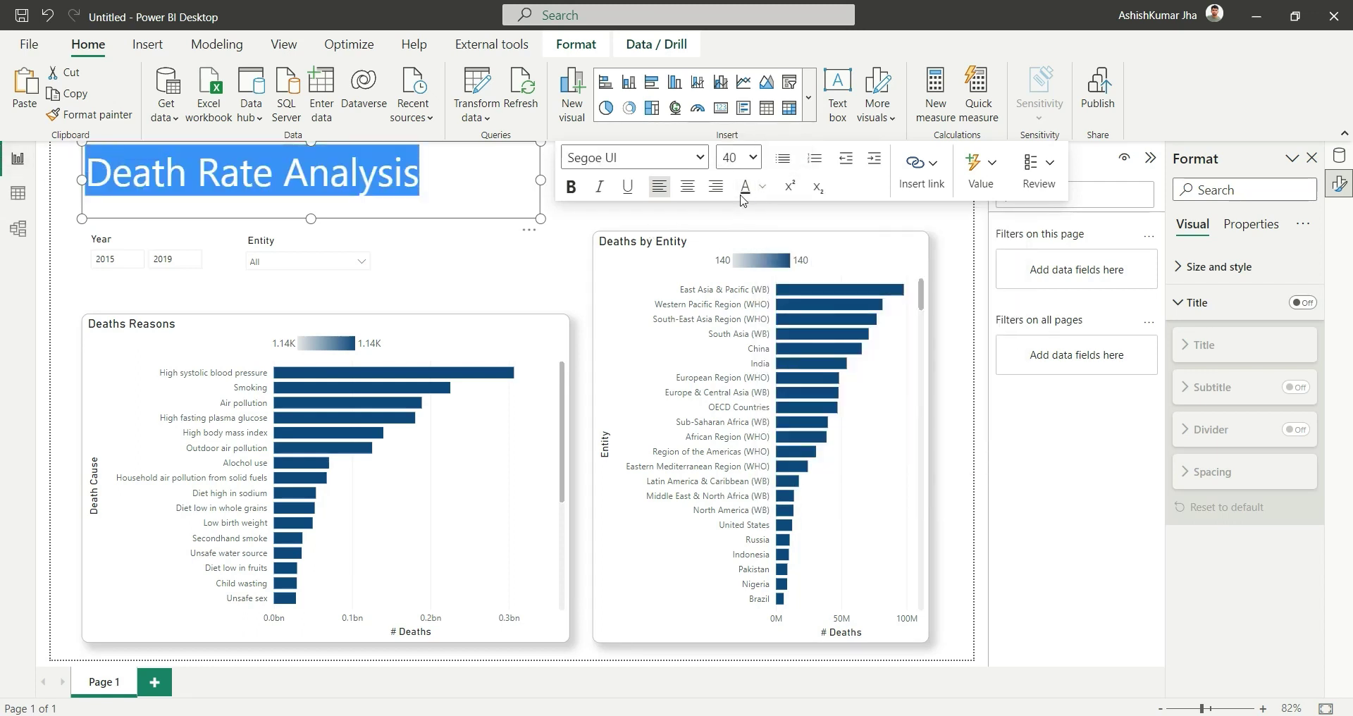
pyautogui.click(762, 188)
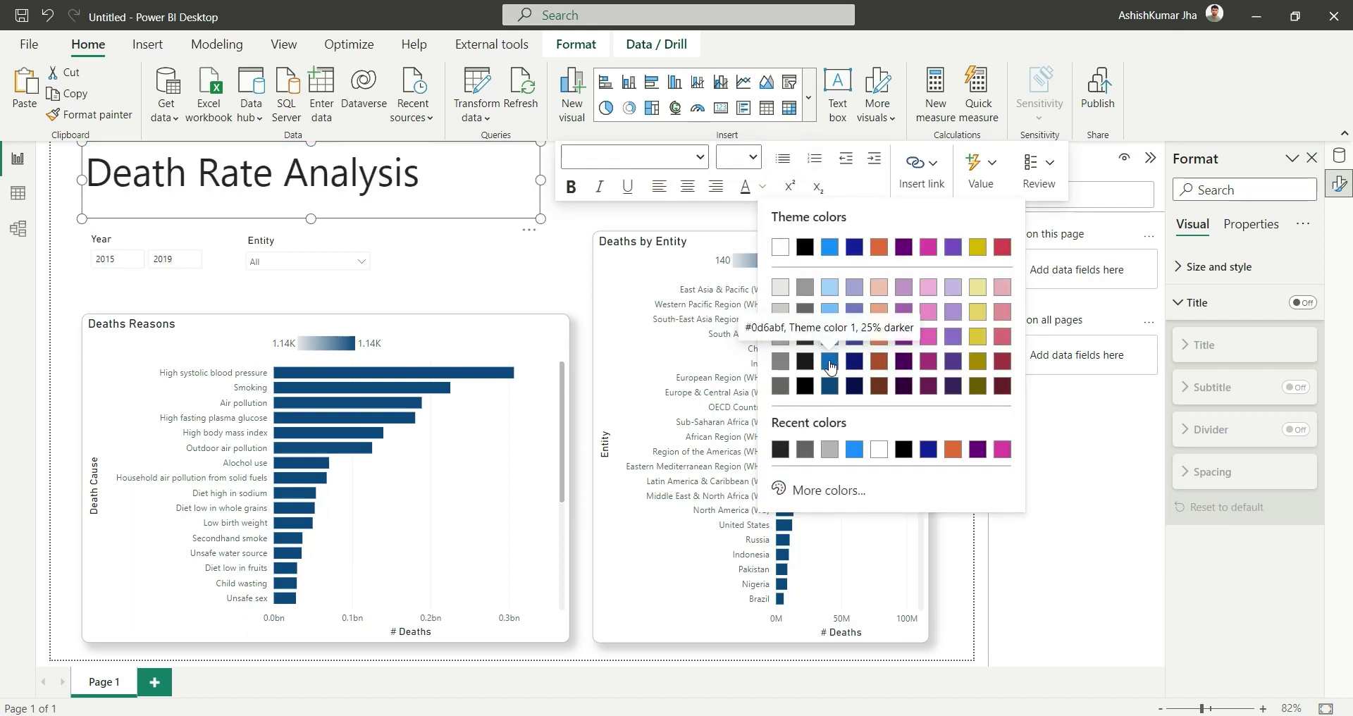
pyautogui.click(827, 387)
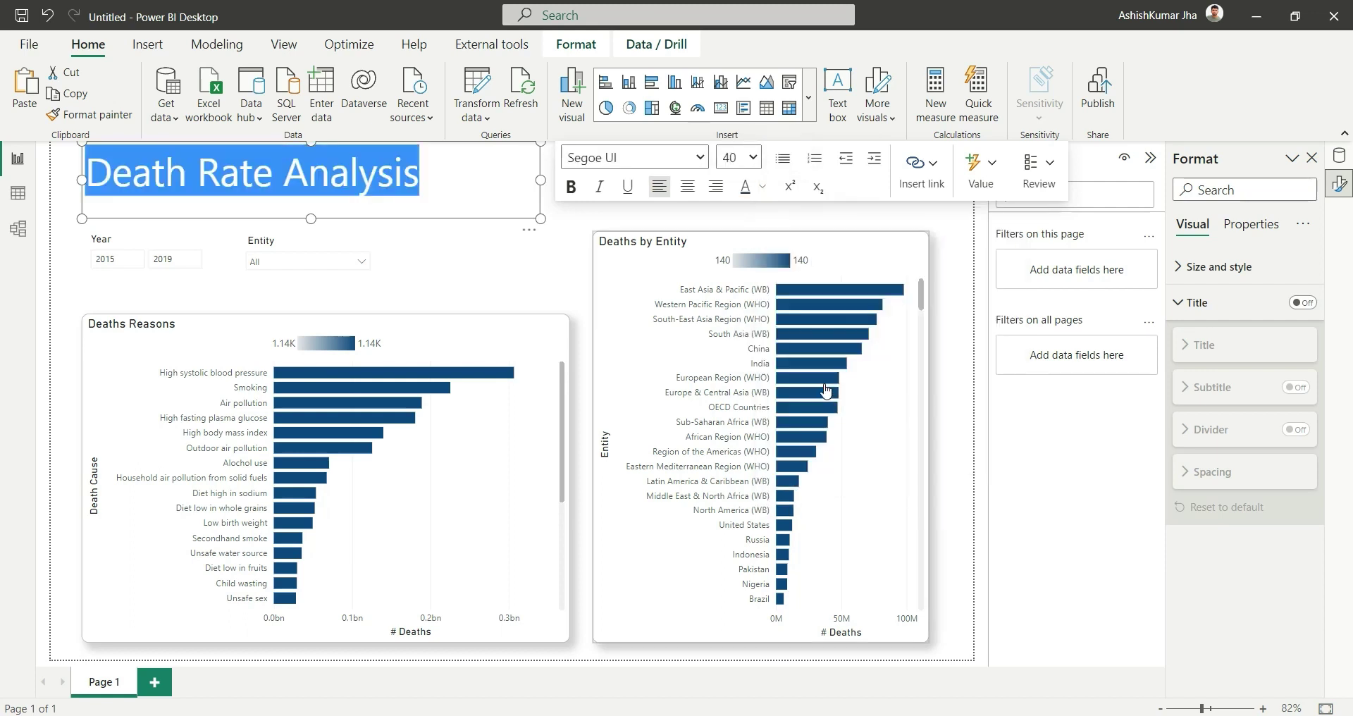
pyautogui.click(520, 285)
pyautogui.hotkey('ctrl', 'z')
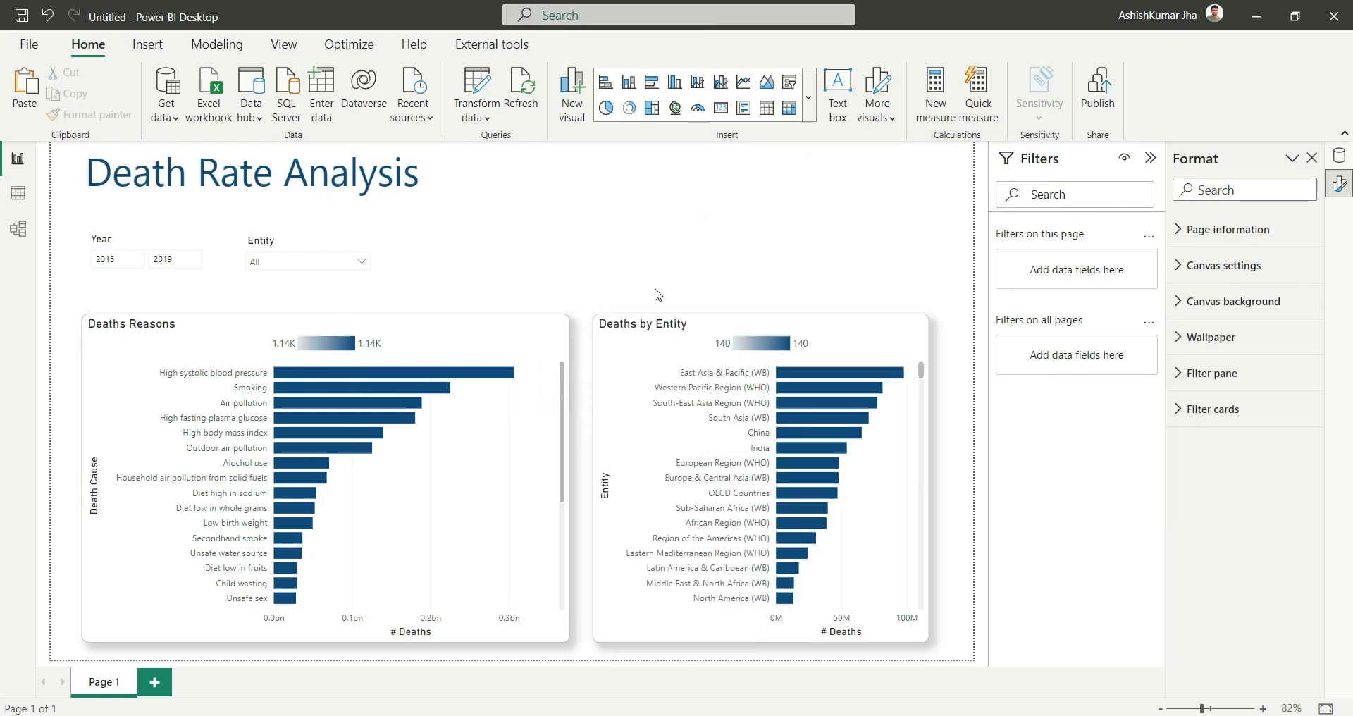
# Turn on single selection for the Entity slicer.
pyautogui.click(288, 253)
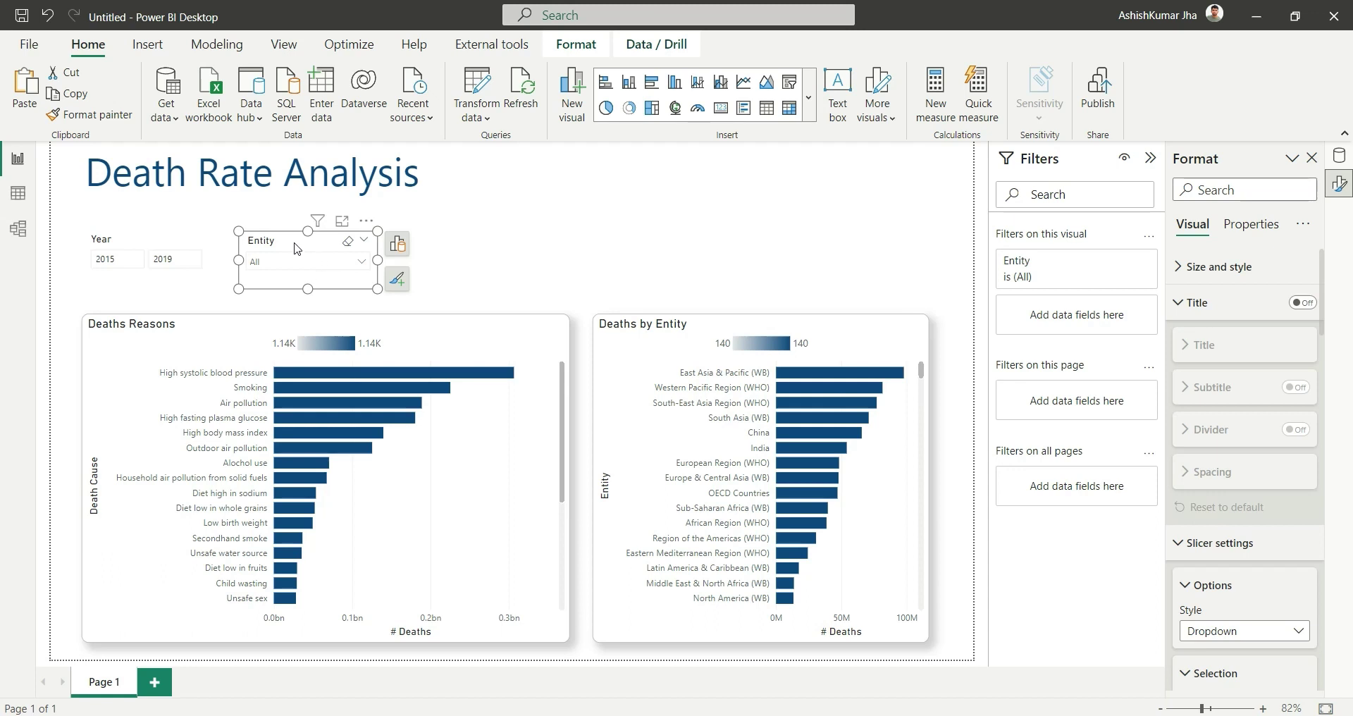
pyautogui.click(322, 265)
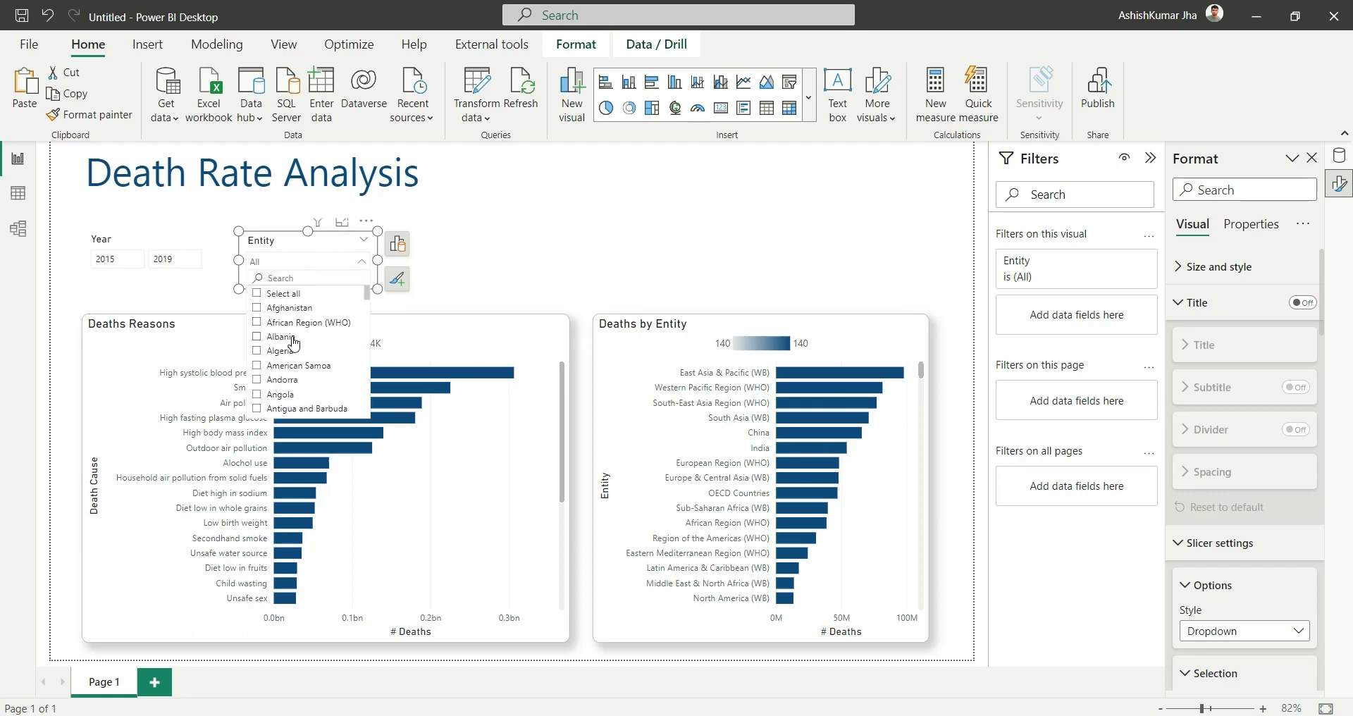
pyautogui.click(297, 266)
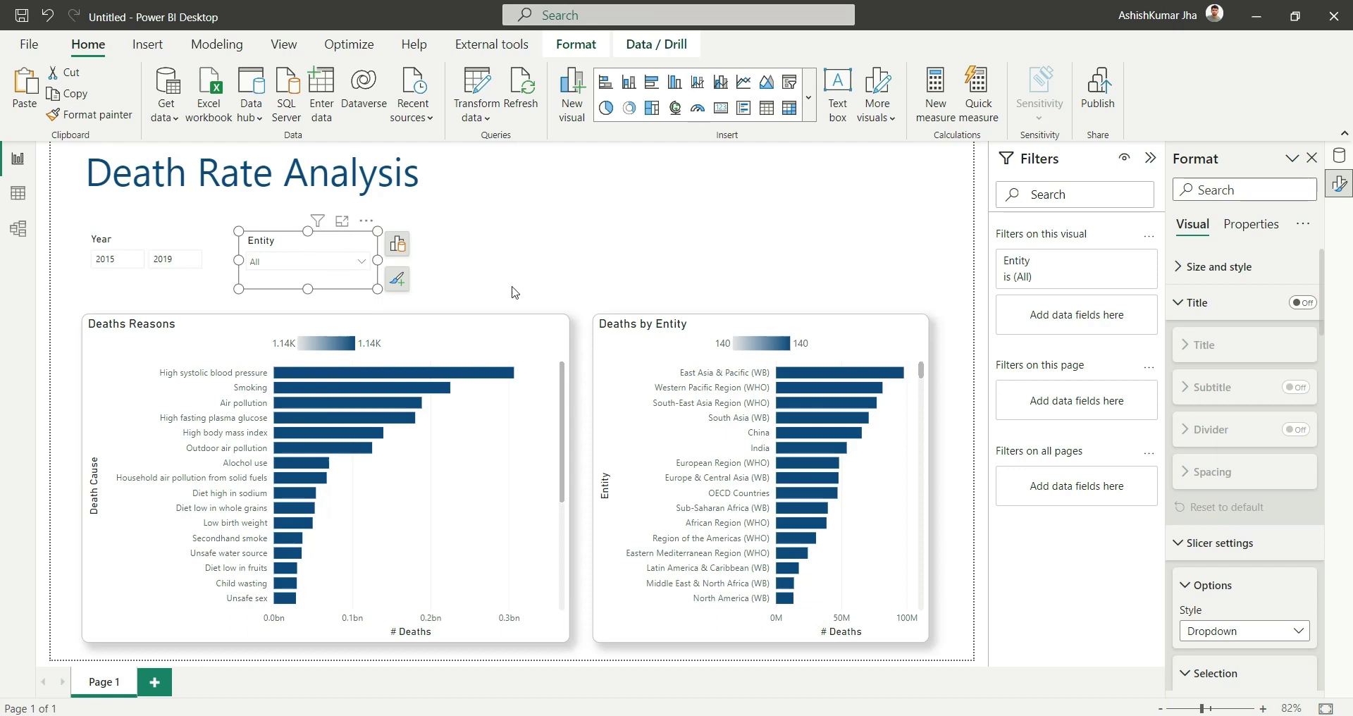
pyautogui.scroll(-5, 1215, 302)
pyautogui.scroll(2, 1215, 302)
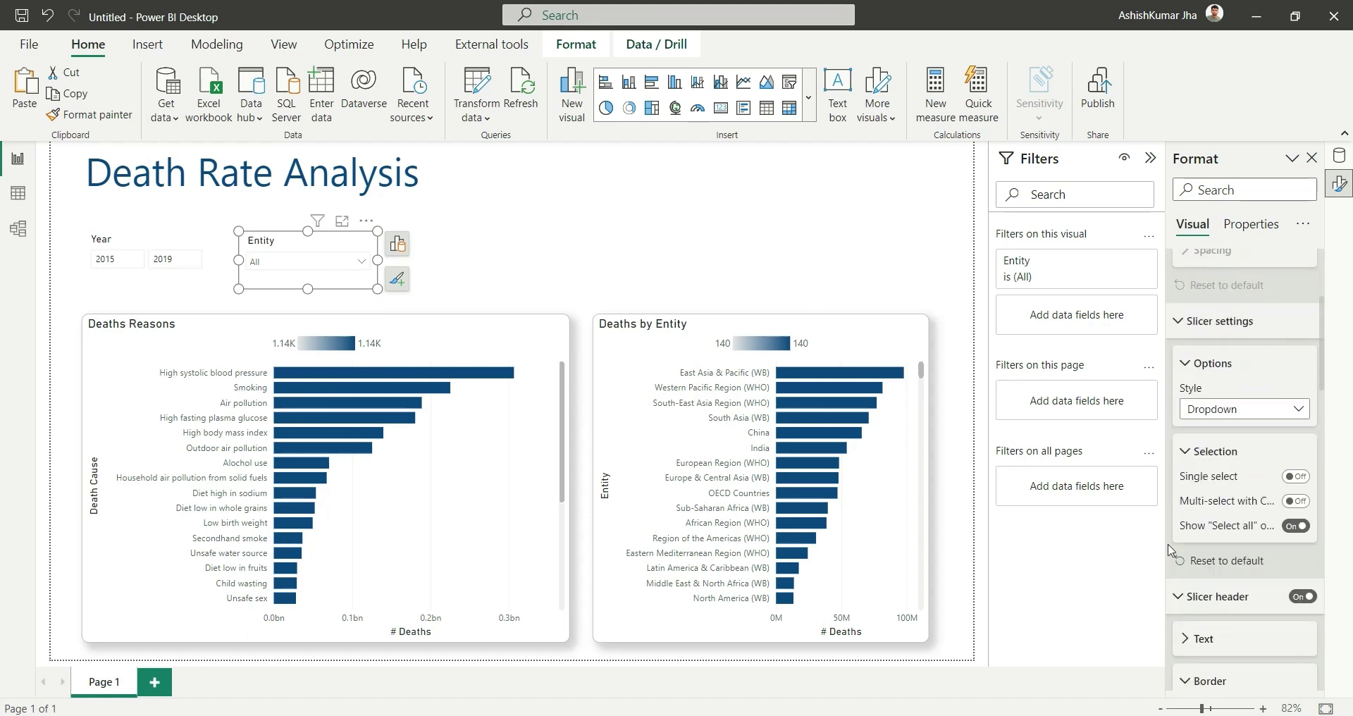
pyautogui.click(1295, 477)
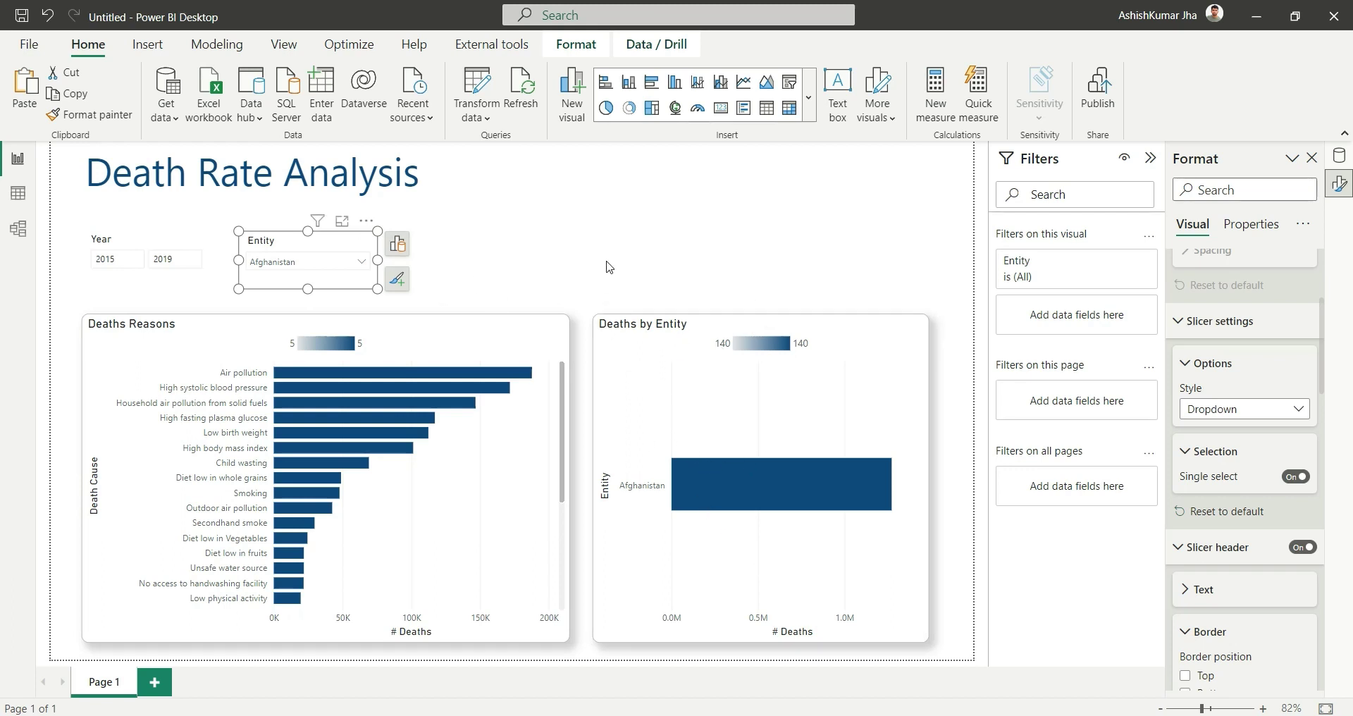
# Edit the interactions so the Entity slicer does not filter the Deaths by Entity chart, and choose Czechia in the slicer.
pyautogui.click(576, 44)
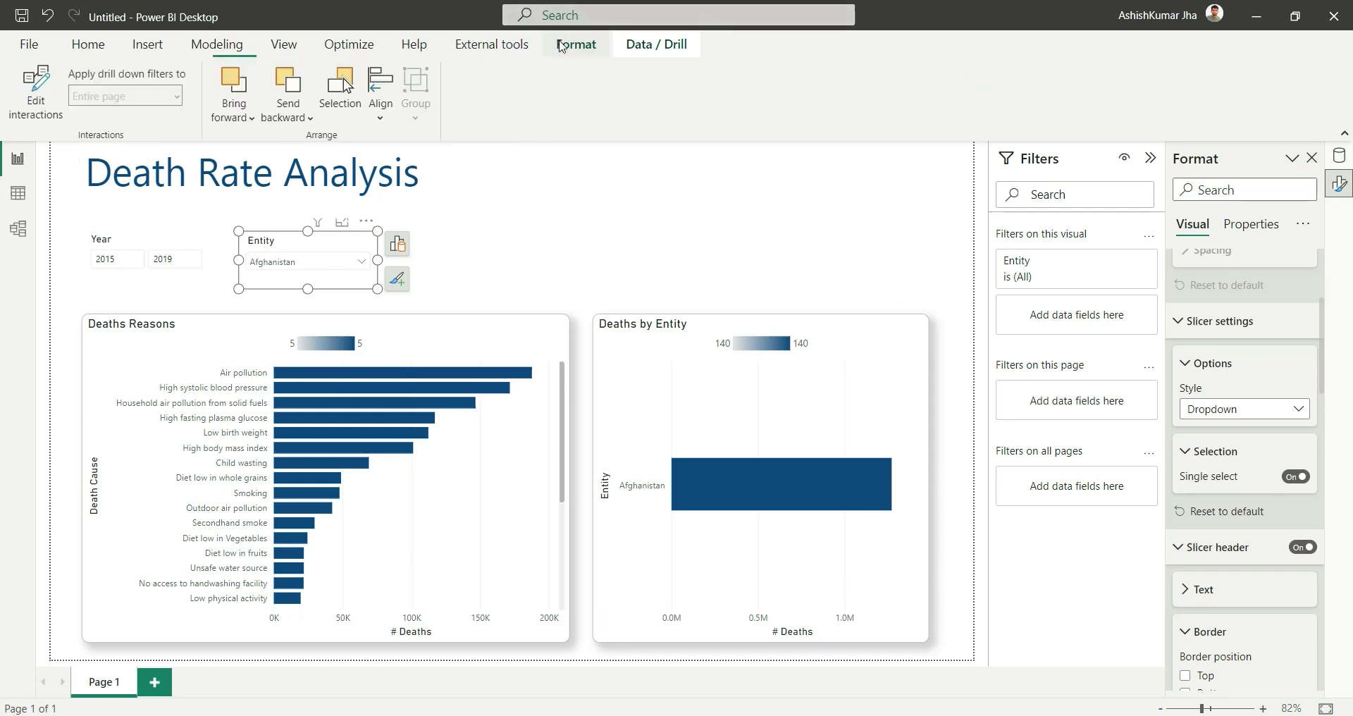
pyautogui.click(33, 106)
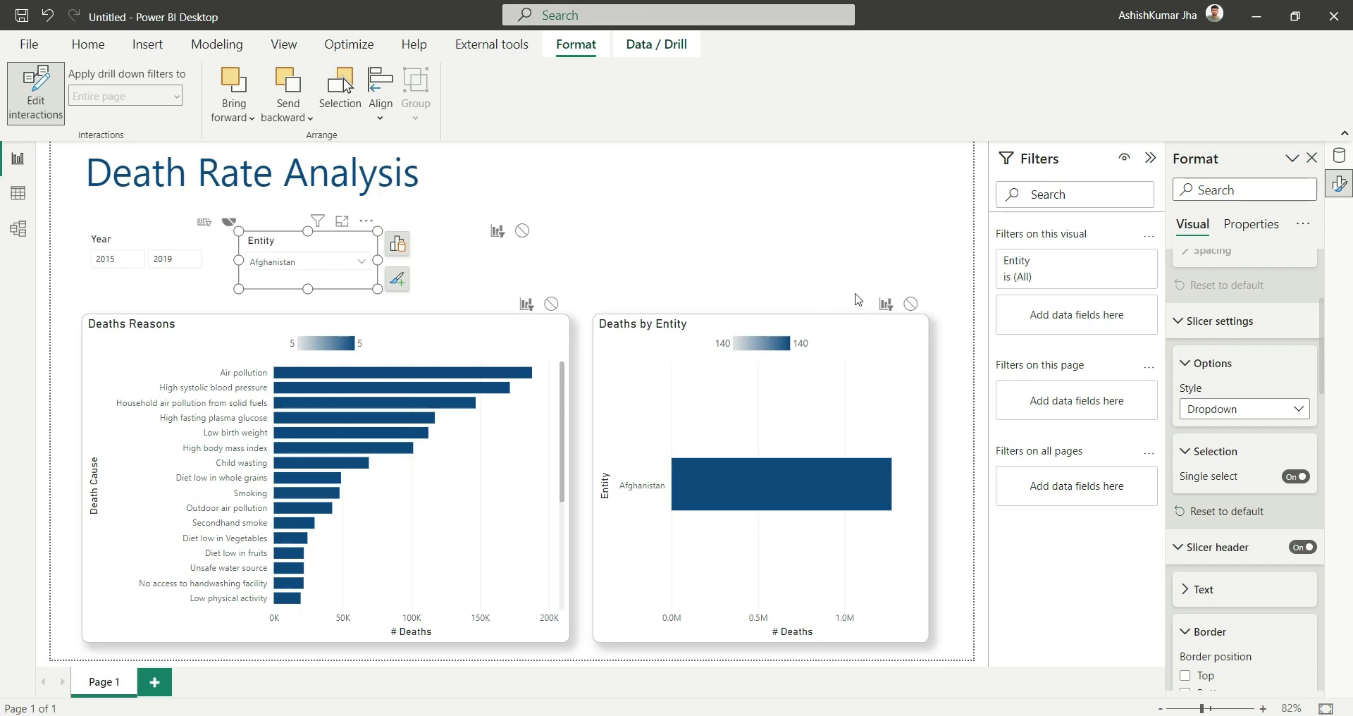
pyautogui.click(910, 304)
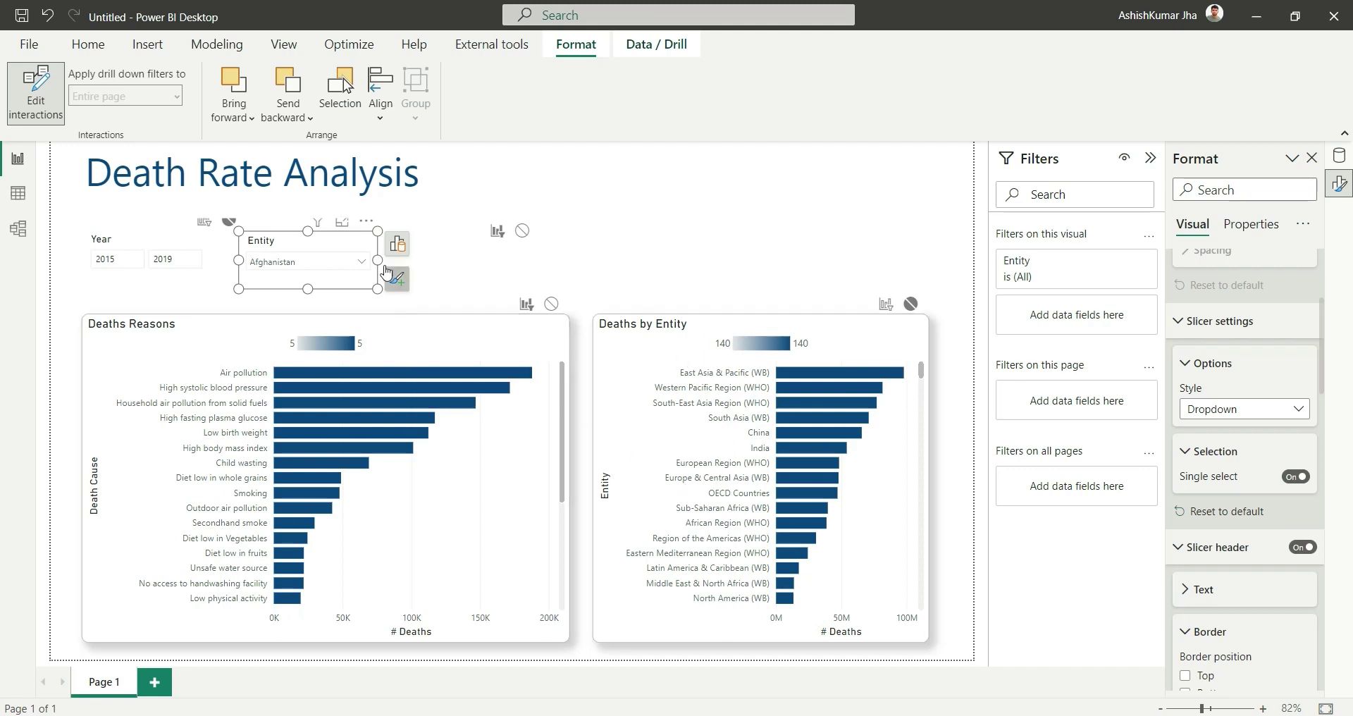
pyautogui.click(35, 105)
pyautogui.click(533, 293)
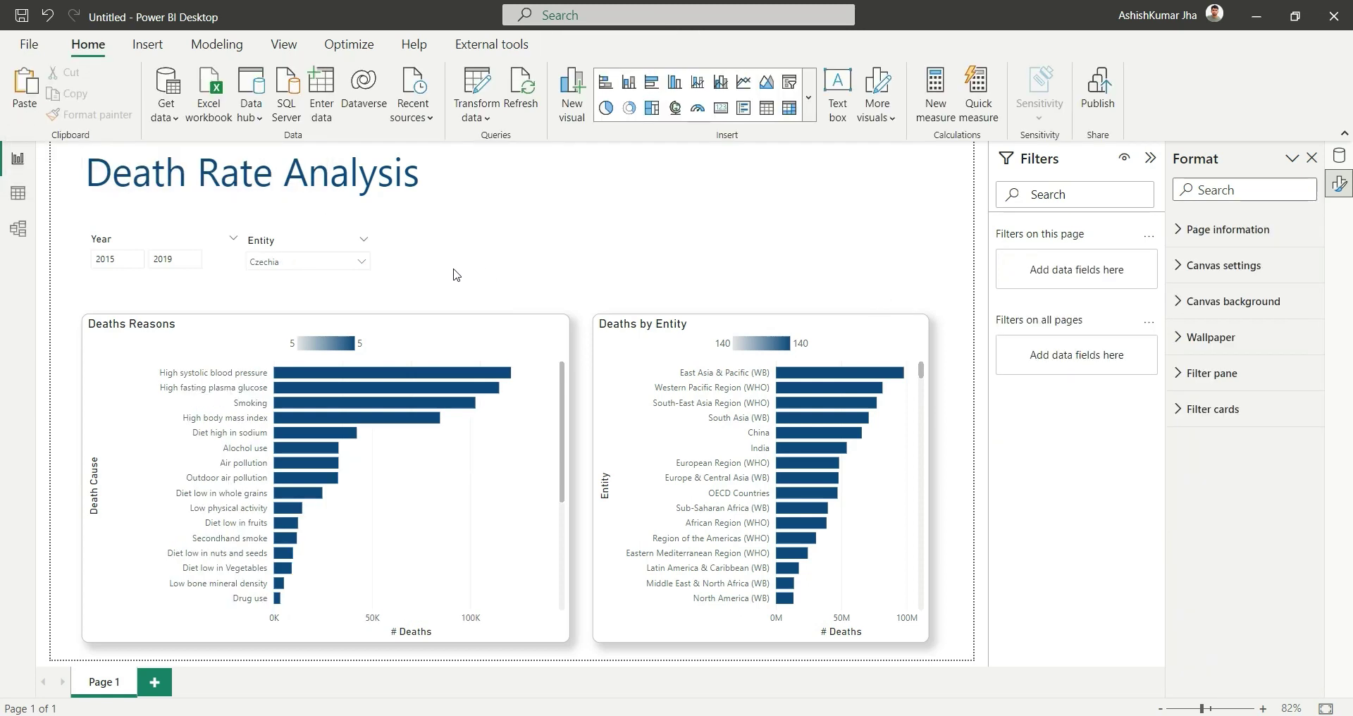
# Add a card visual showing No of Deaths, narrow it, and place it above the gap between the two bar charts.
pyautogui.rightClick(598, 269)
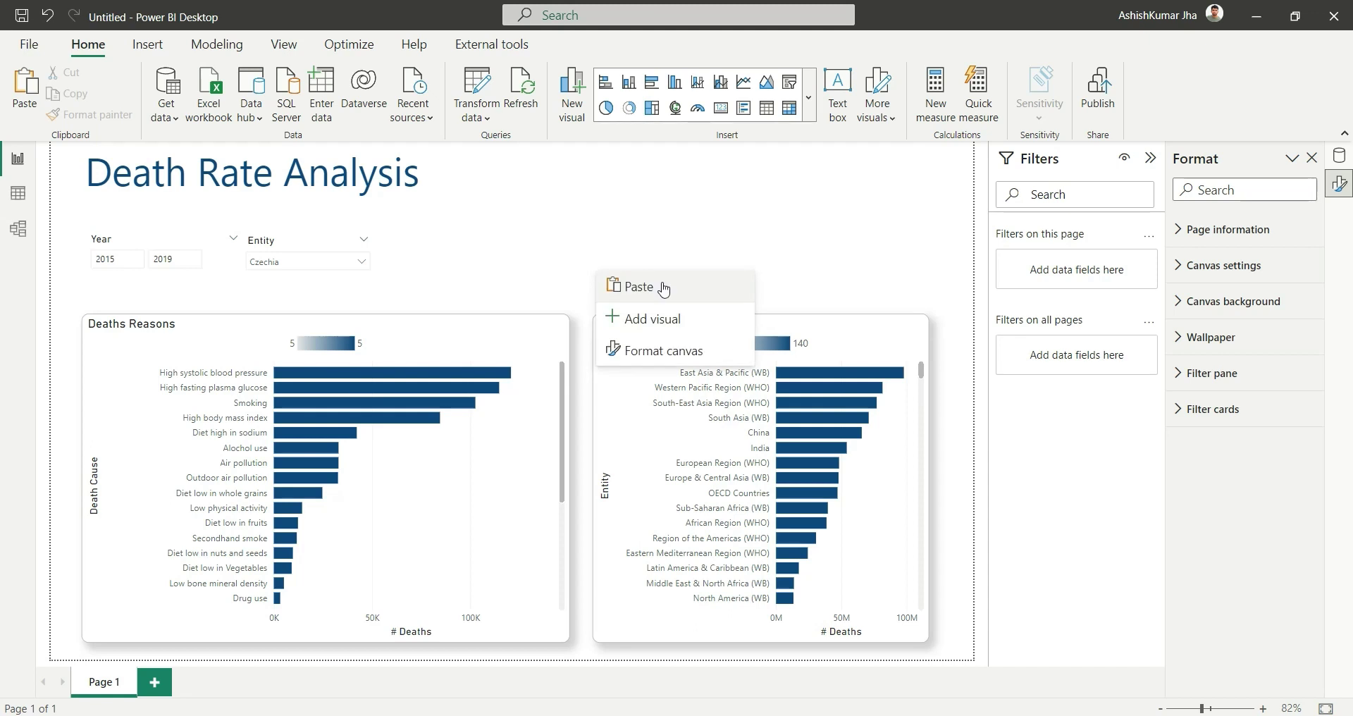
pyautogui.click(669, 317)
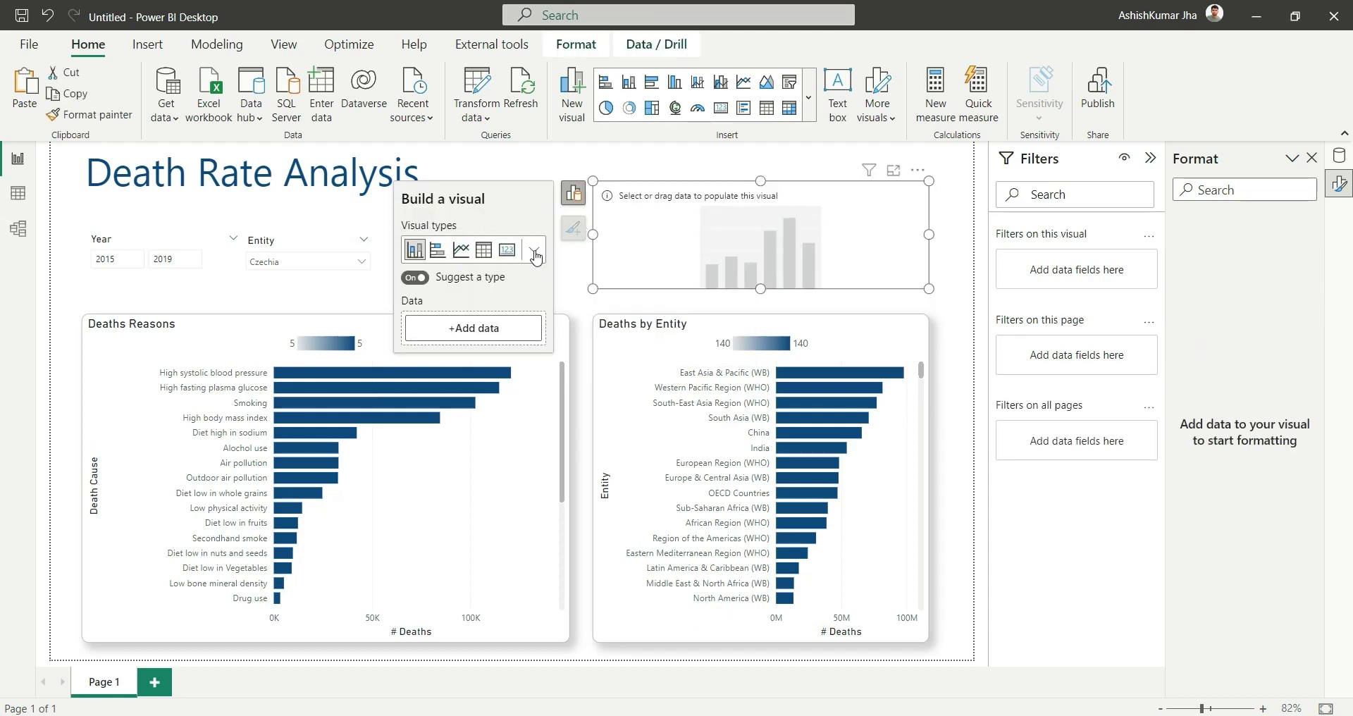
pyautogui.click(507, 250)
pyautogui.click(503, 330)
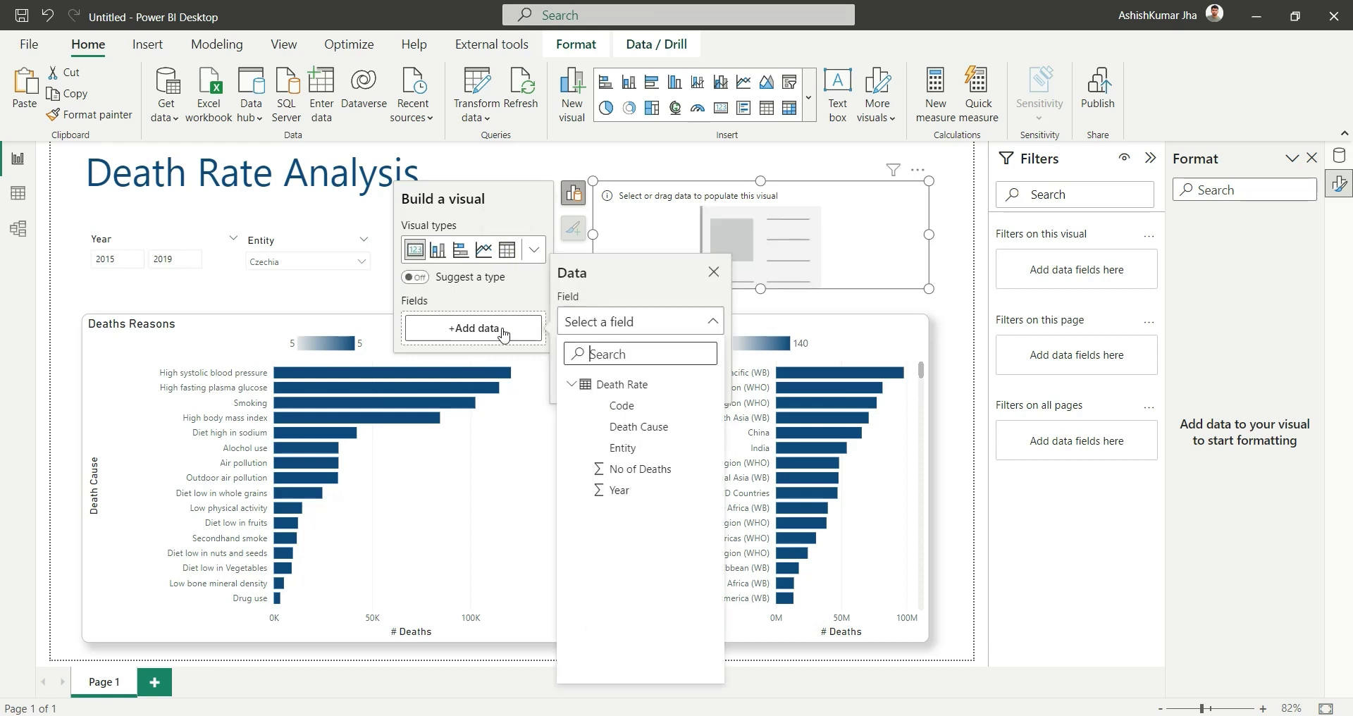
pyautogui.click(631, 470)
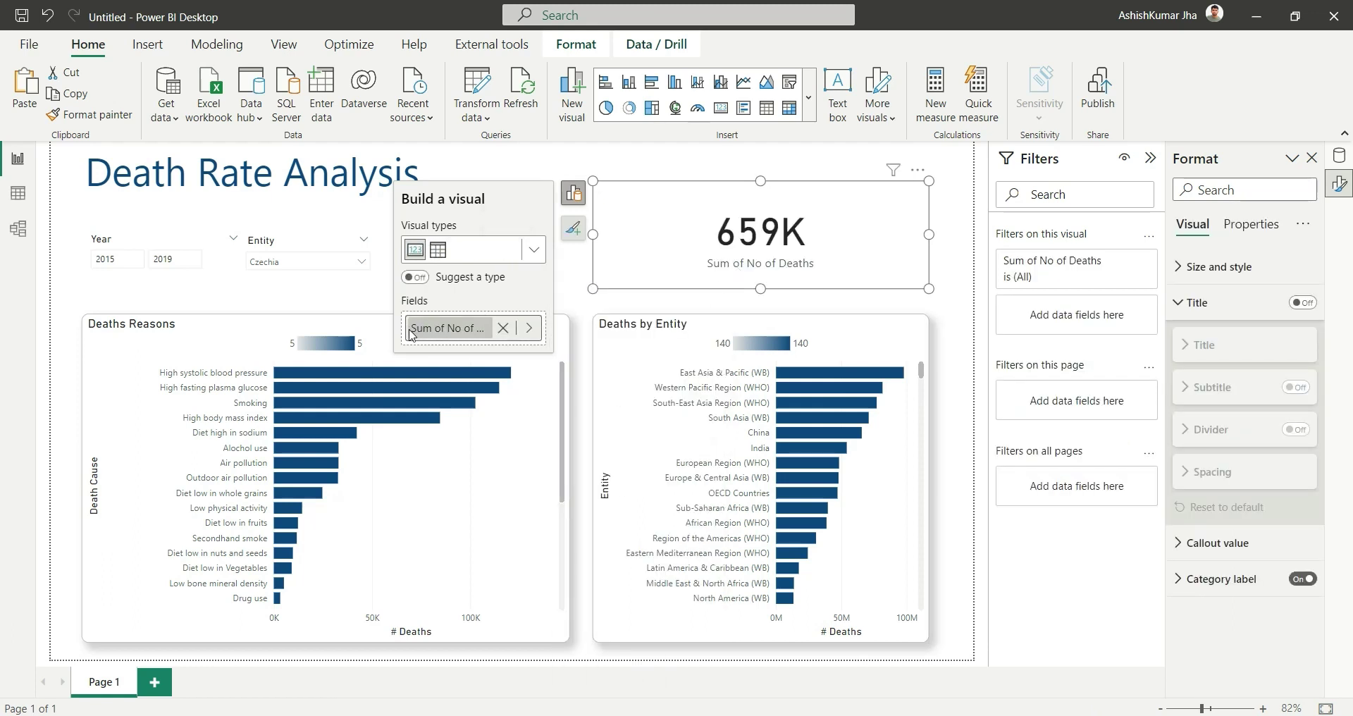
pyautogui.moveTo(634, 268); pyautogui.dragTo(701, 248)
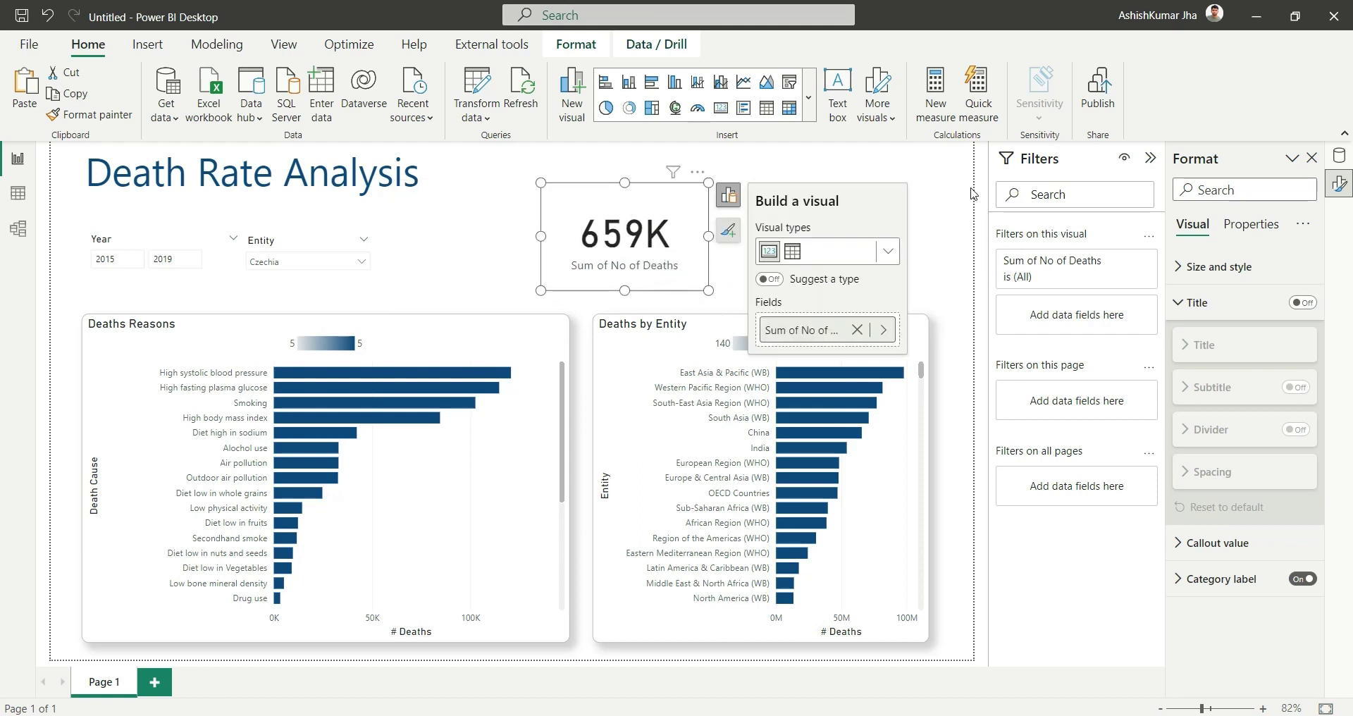
# Choose World in the Entity slicer, and add an Entity filter set to World on the card visual only.
pyautogui.click(1339, 156)
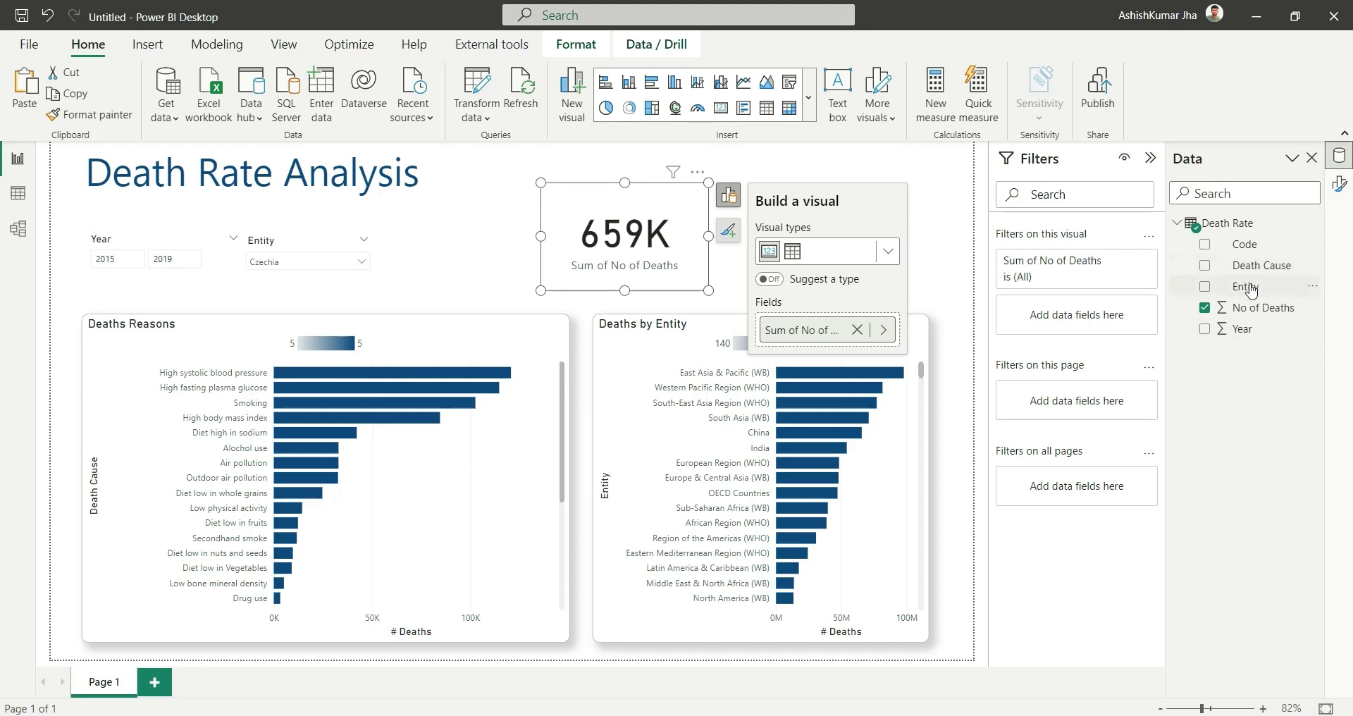
pyautogui.moveTo(1246, 286); pyautogui.dragTo(1079, 320)
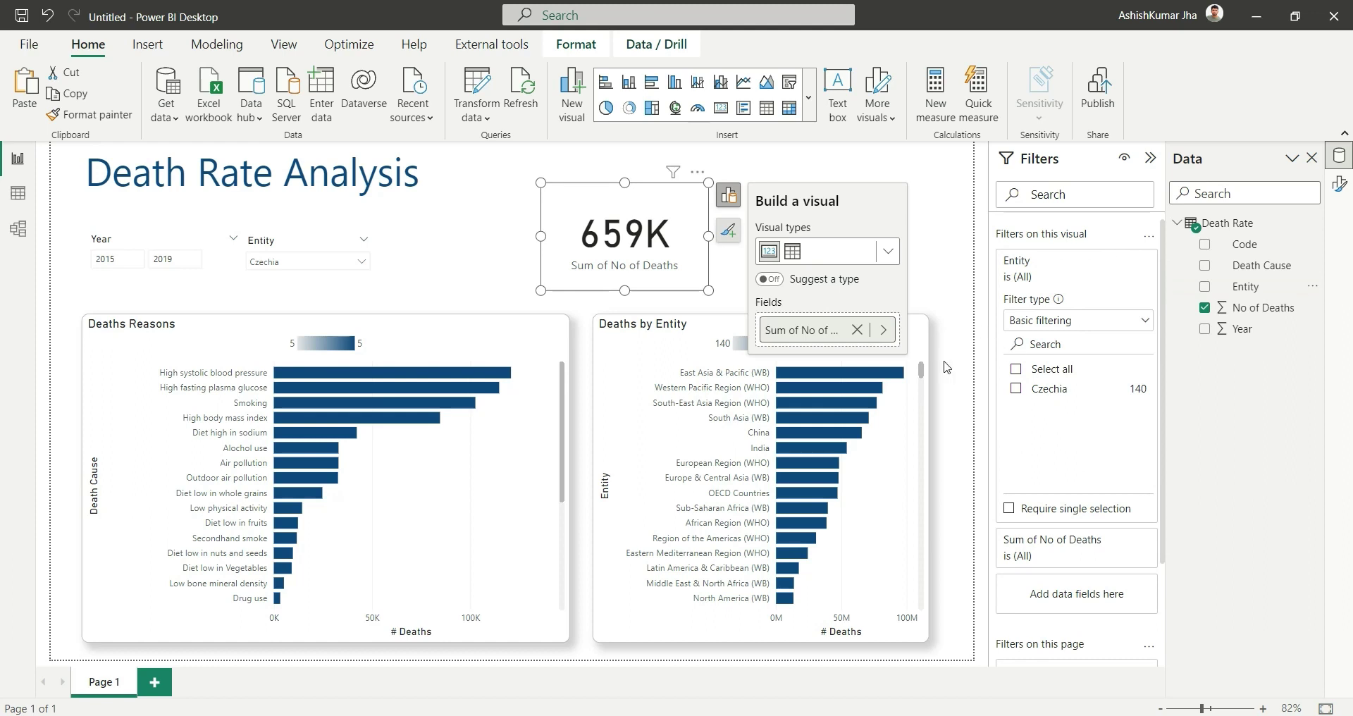
pyautogui.click(344, 264)
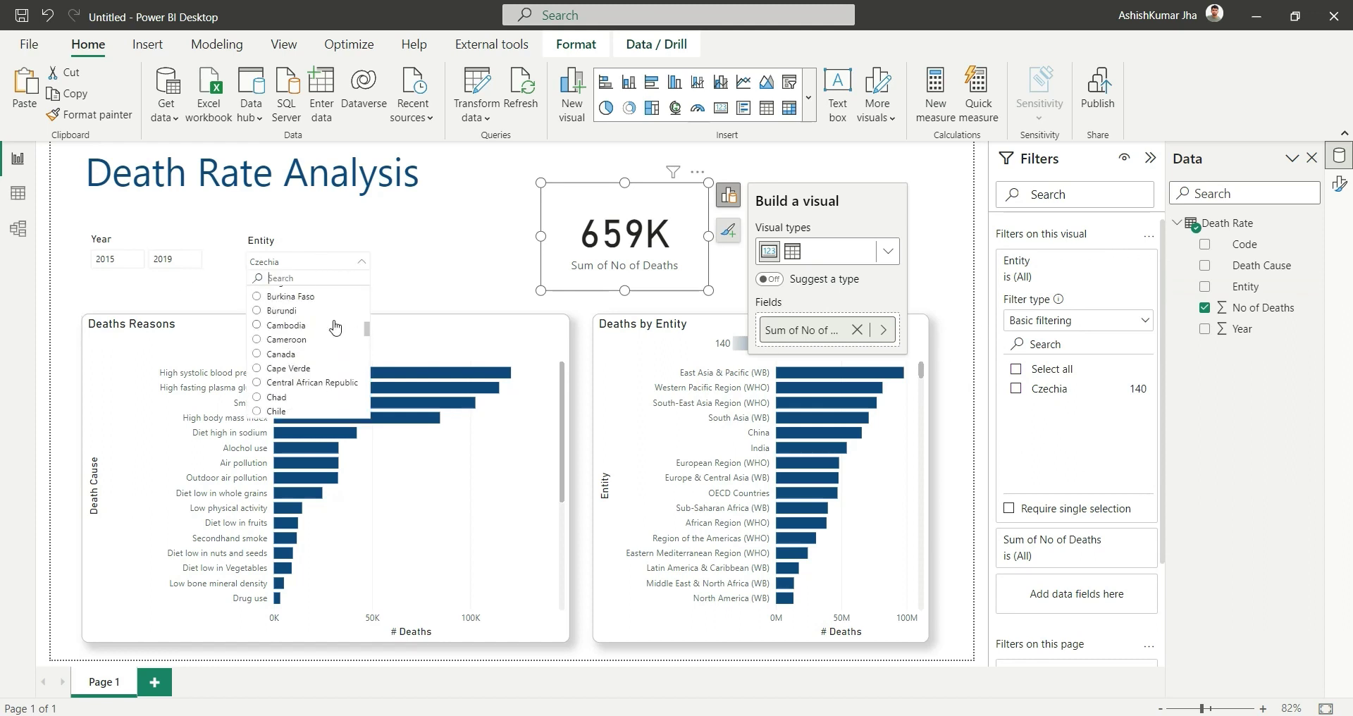
pyautogui.scroll(5, 289, 311)
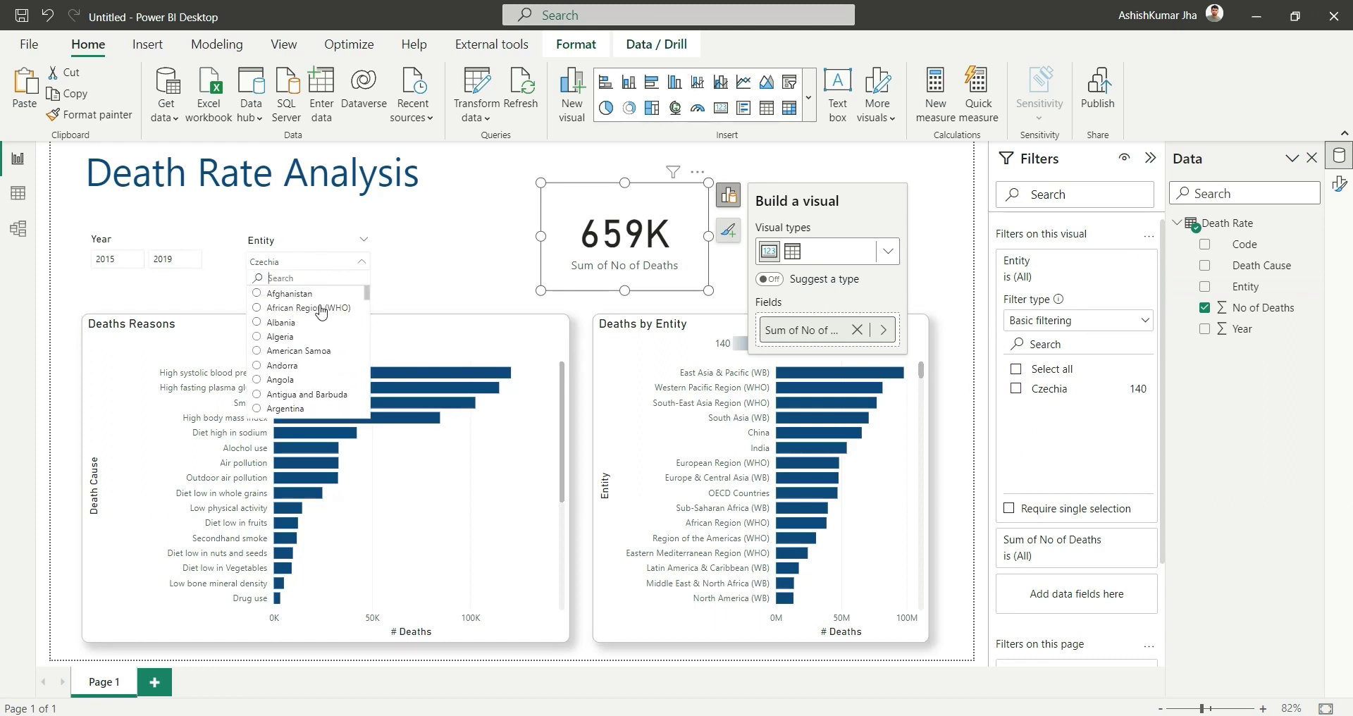
pyautogui.scroll(-20, 315, 376)
pyautogui.scroll(-10, 316, 376)
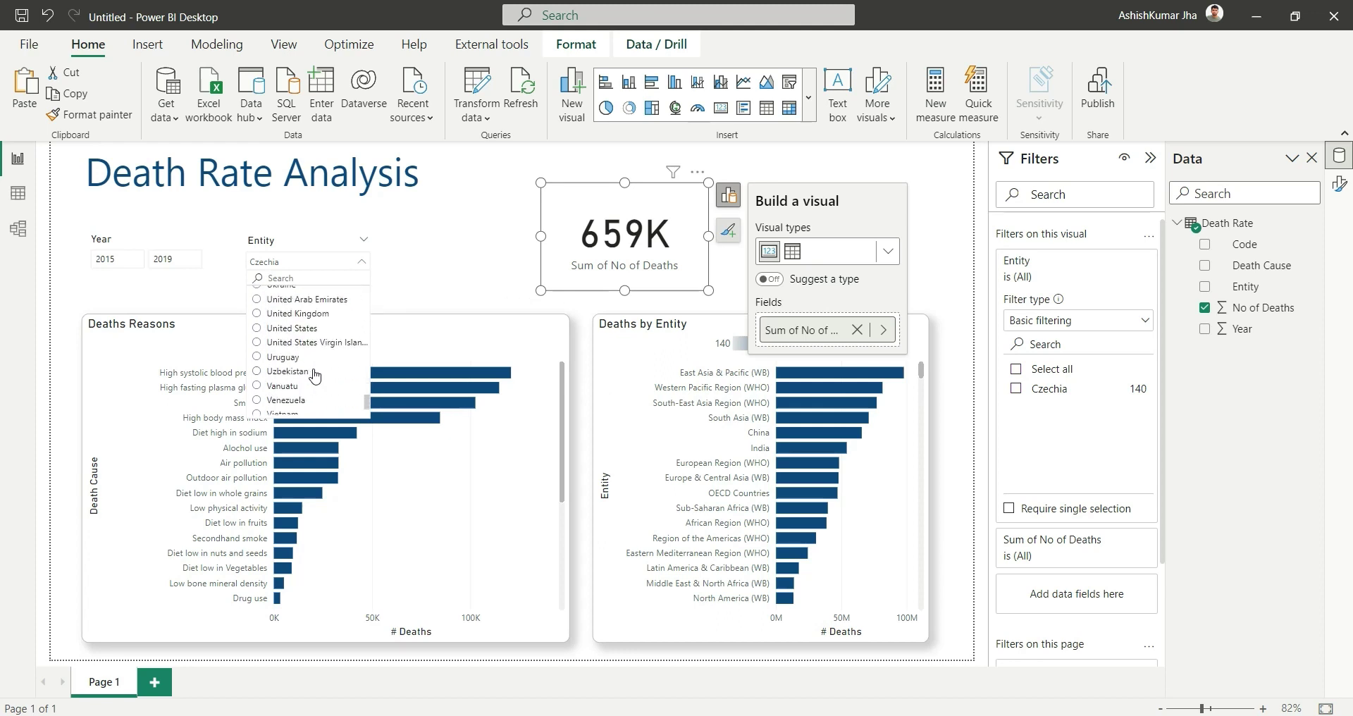
pyautogui.click(286, 371)
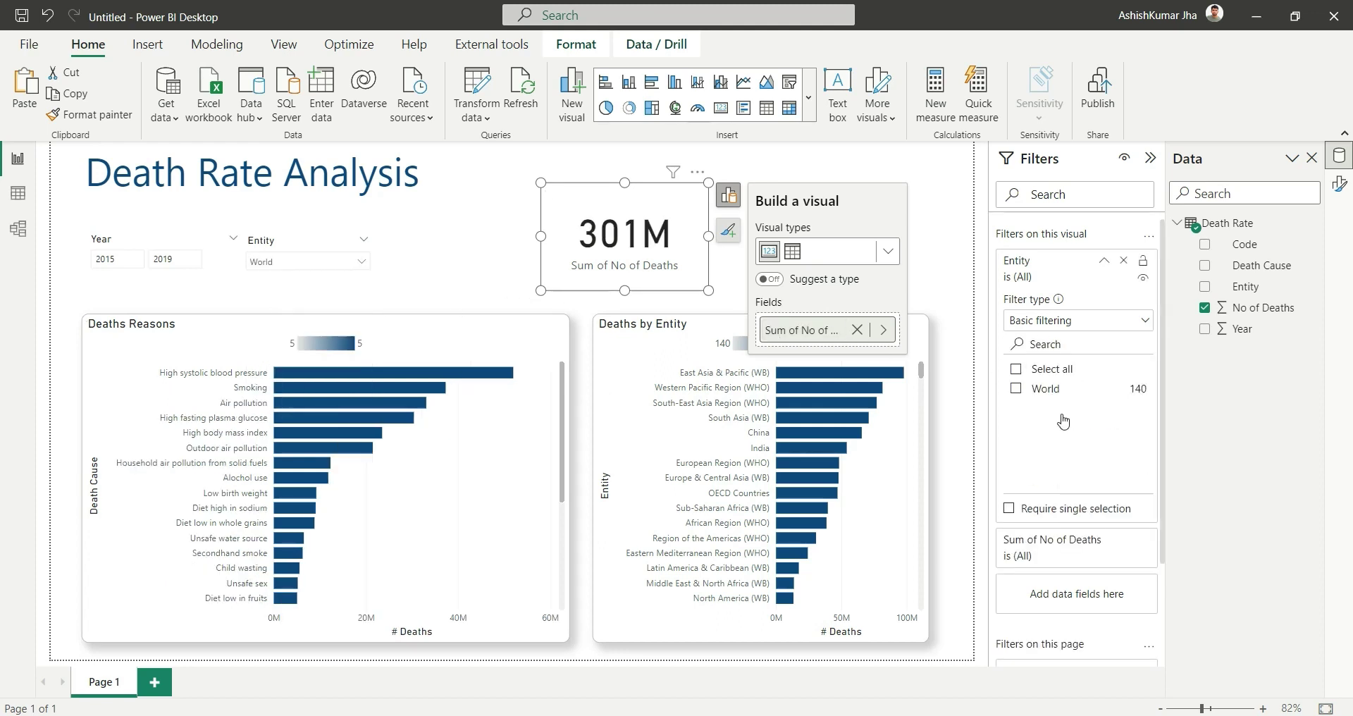
pyautogui.click(1016, 389)
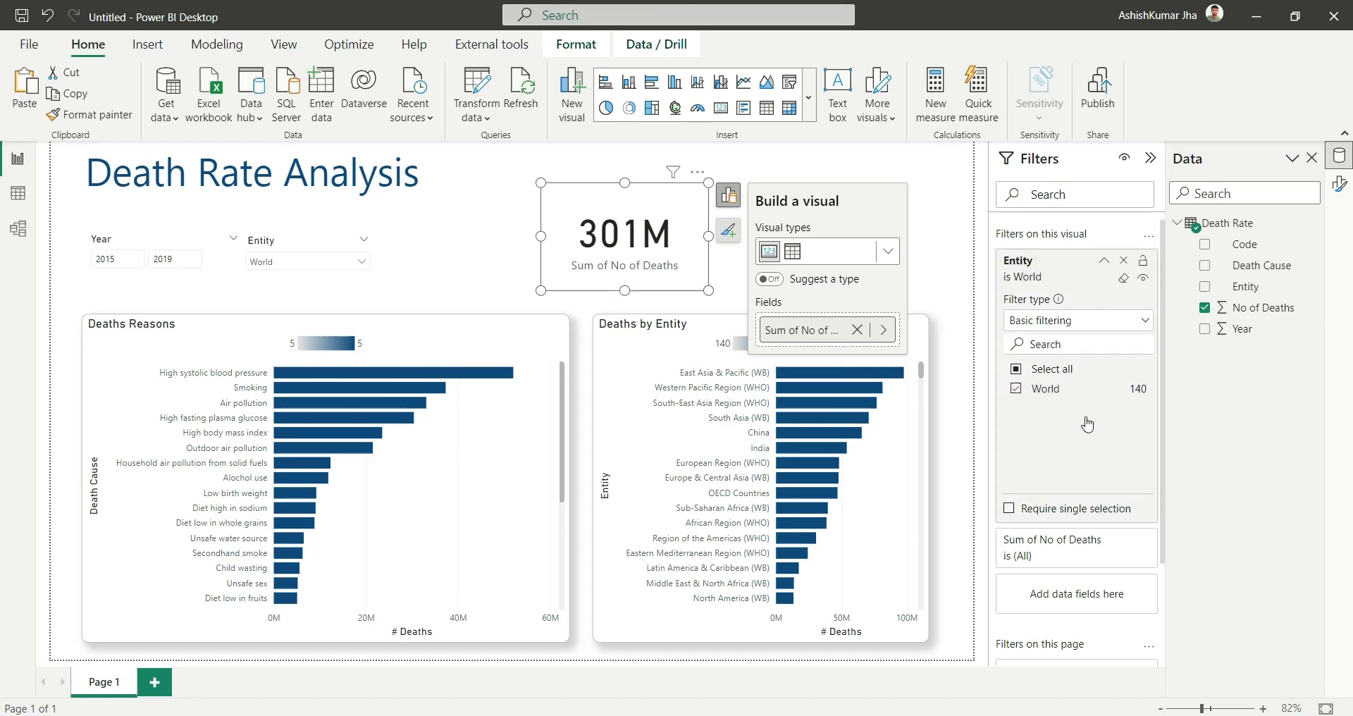
# Rename the card's field to "No of Deaths in the world".
pyautogui.click(625, 265)
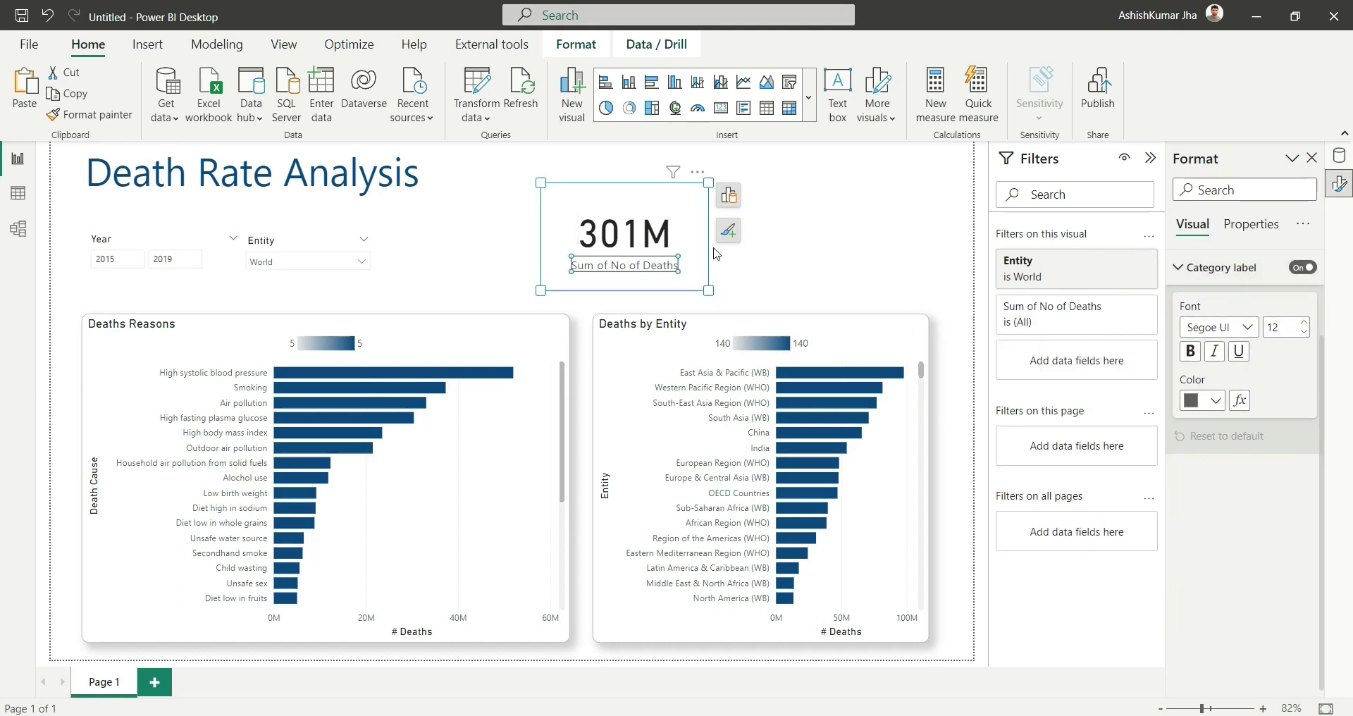
pyautogui.click(728, 196)
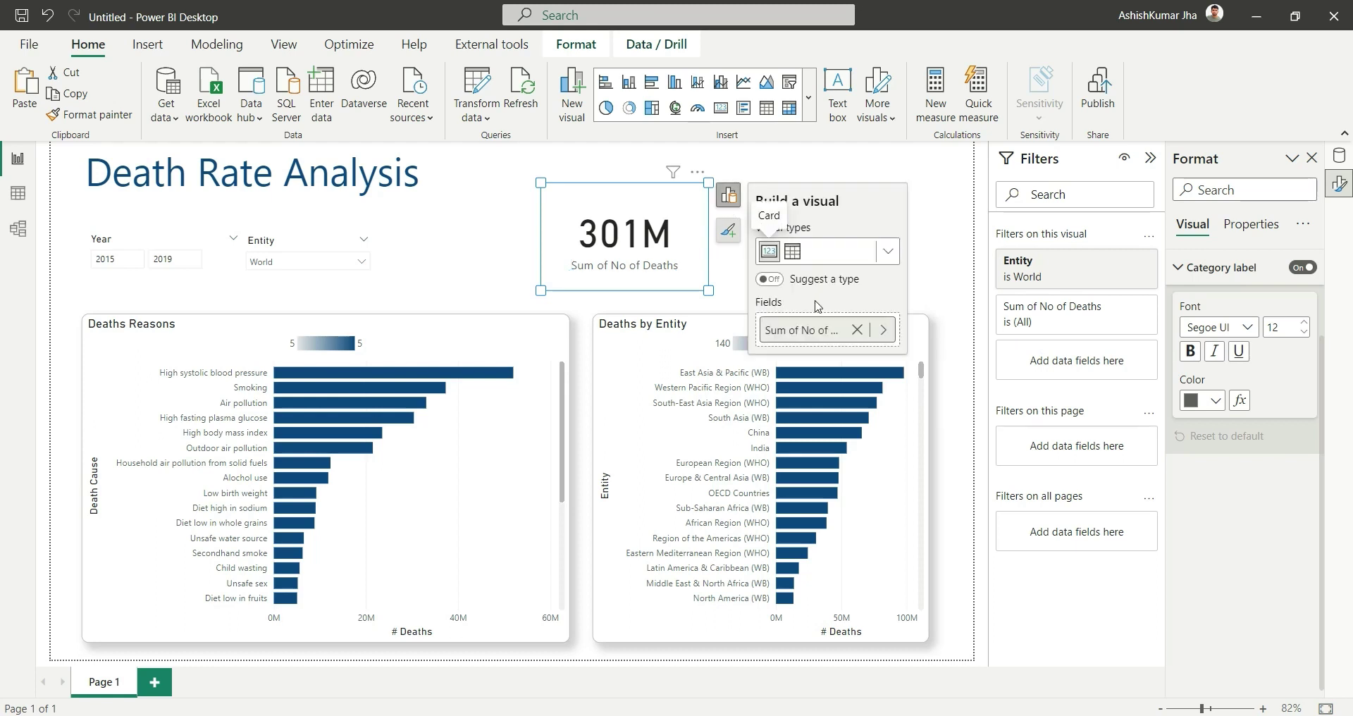
pyautogui.doubleClick(802, 330)
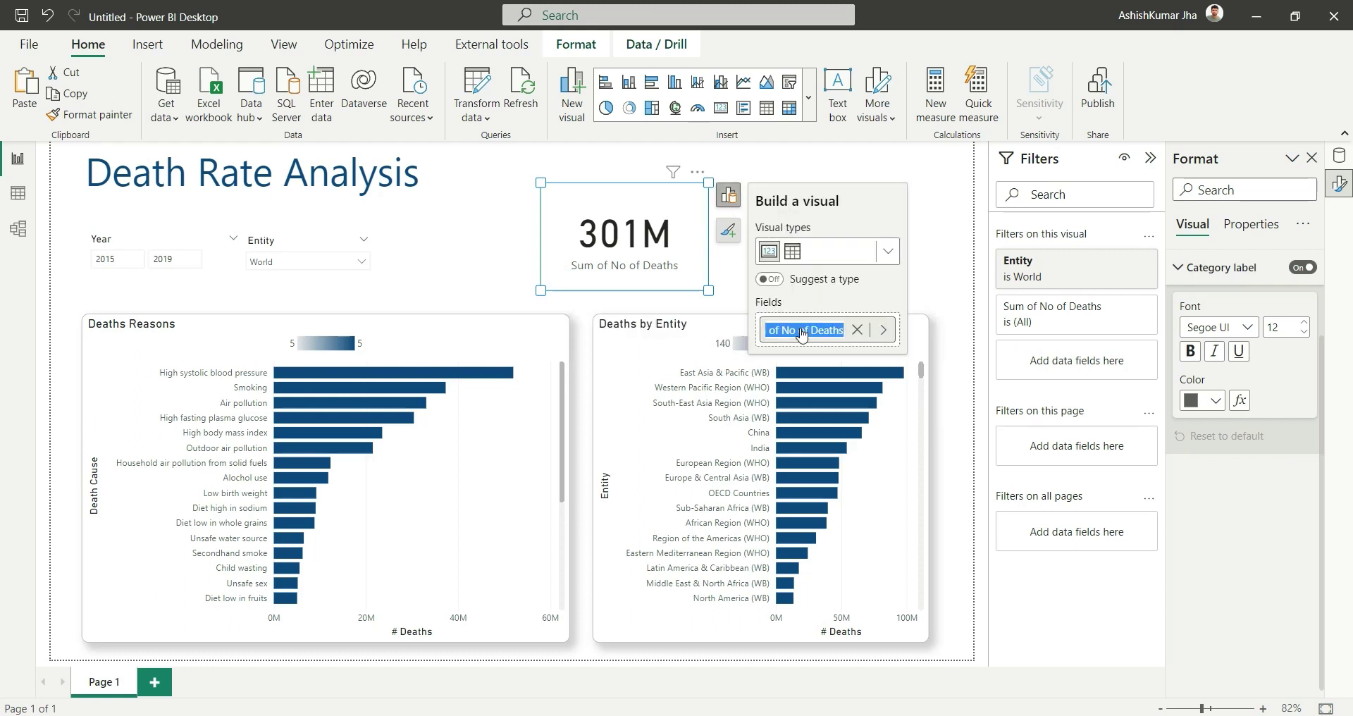
pyautogui.moveTo(802, 330); pyautogui.dragTo(726, 333)
pyautogui.press('BackSpace')
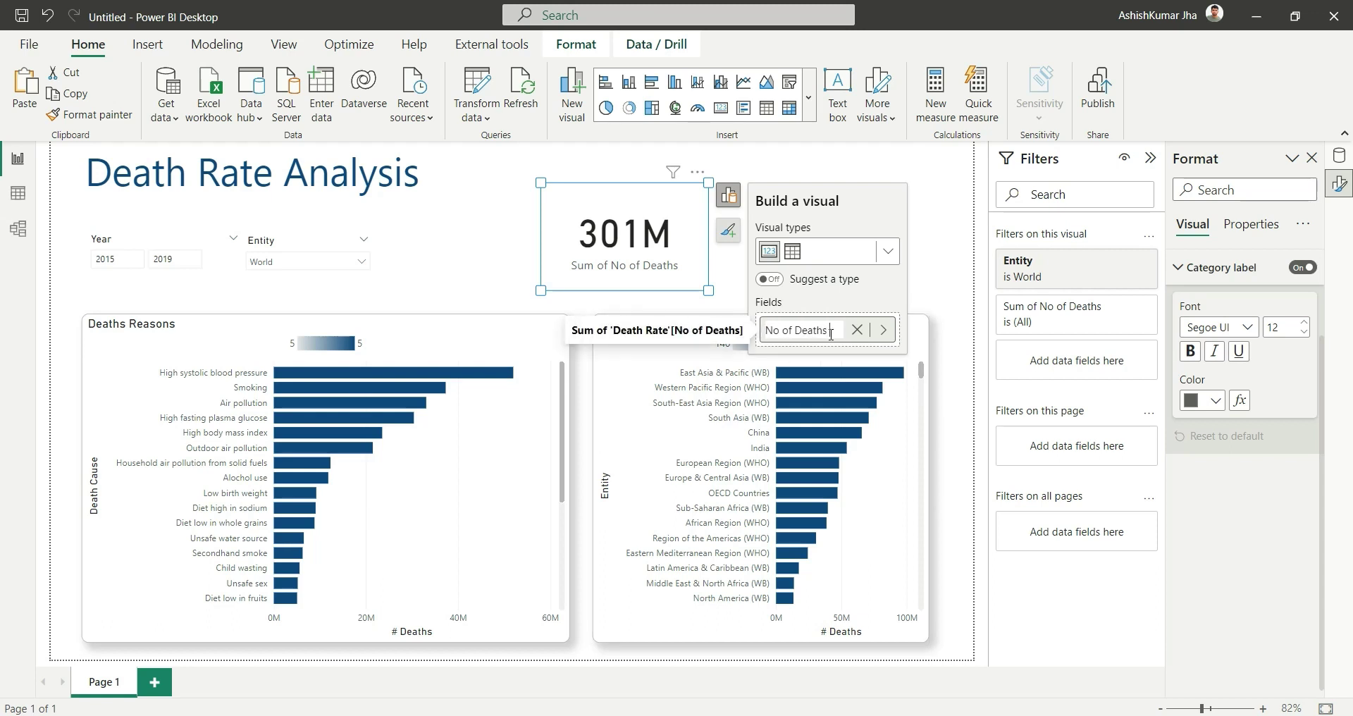
pyautogui.write('in the world')
pyautogui.press('Return')
# Copy the Deaths Reasons chart's formatting onto the world deaths card with the Format painter.
pyautogui.click(546, 331)
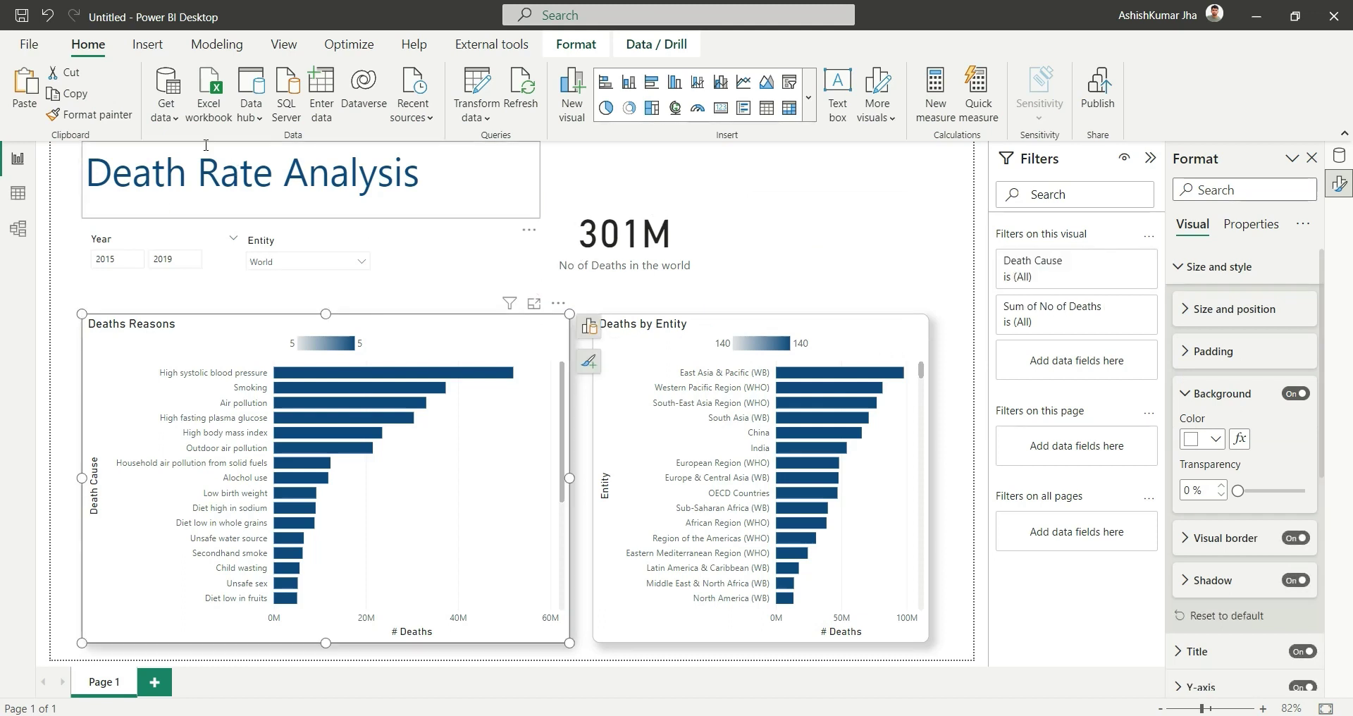
pyautogui.click(106, 116)
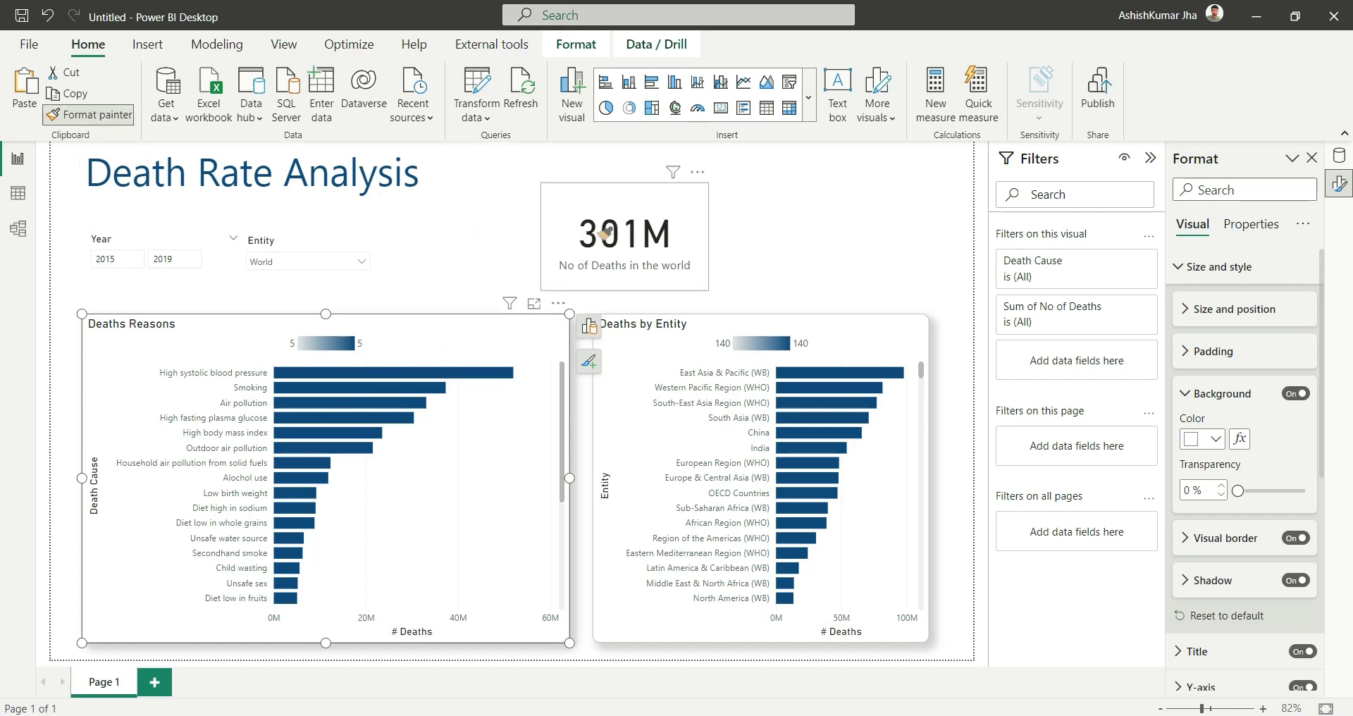
pyautogui.click(628, 202)
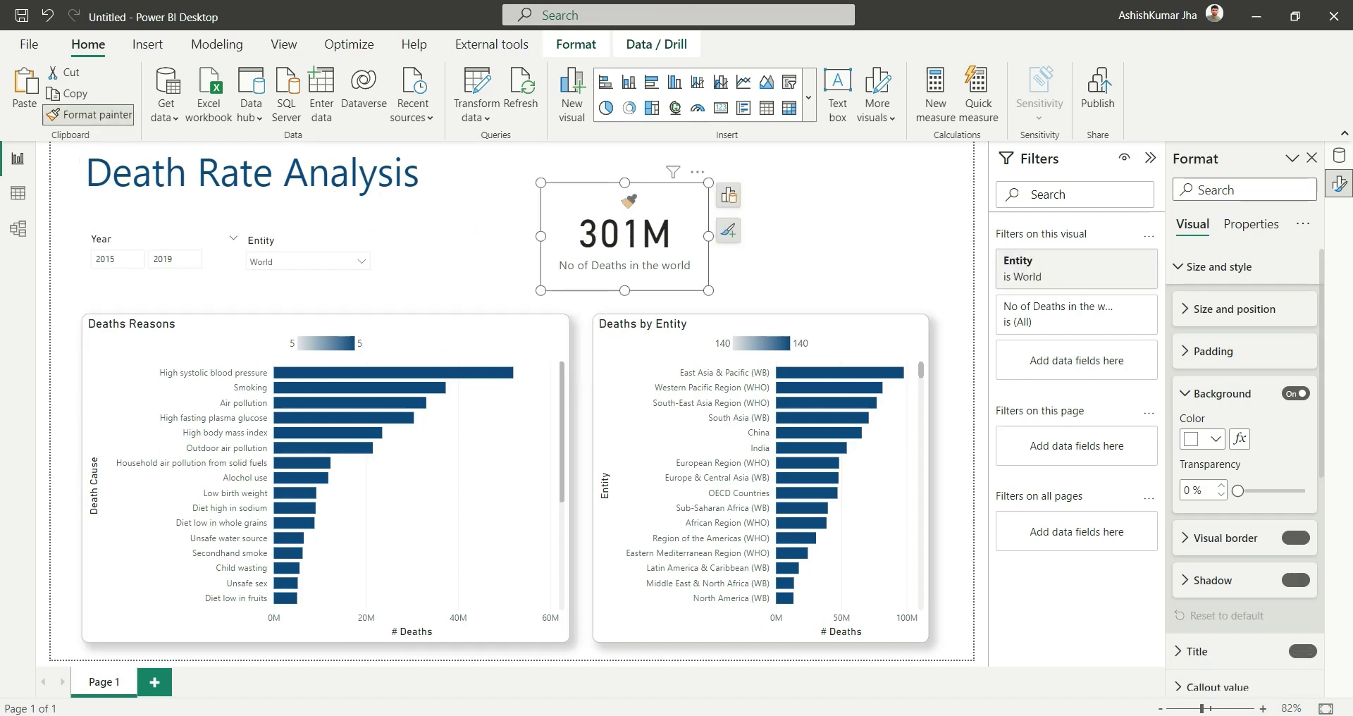
pyautogui.click(493, 248)
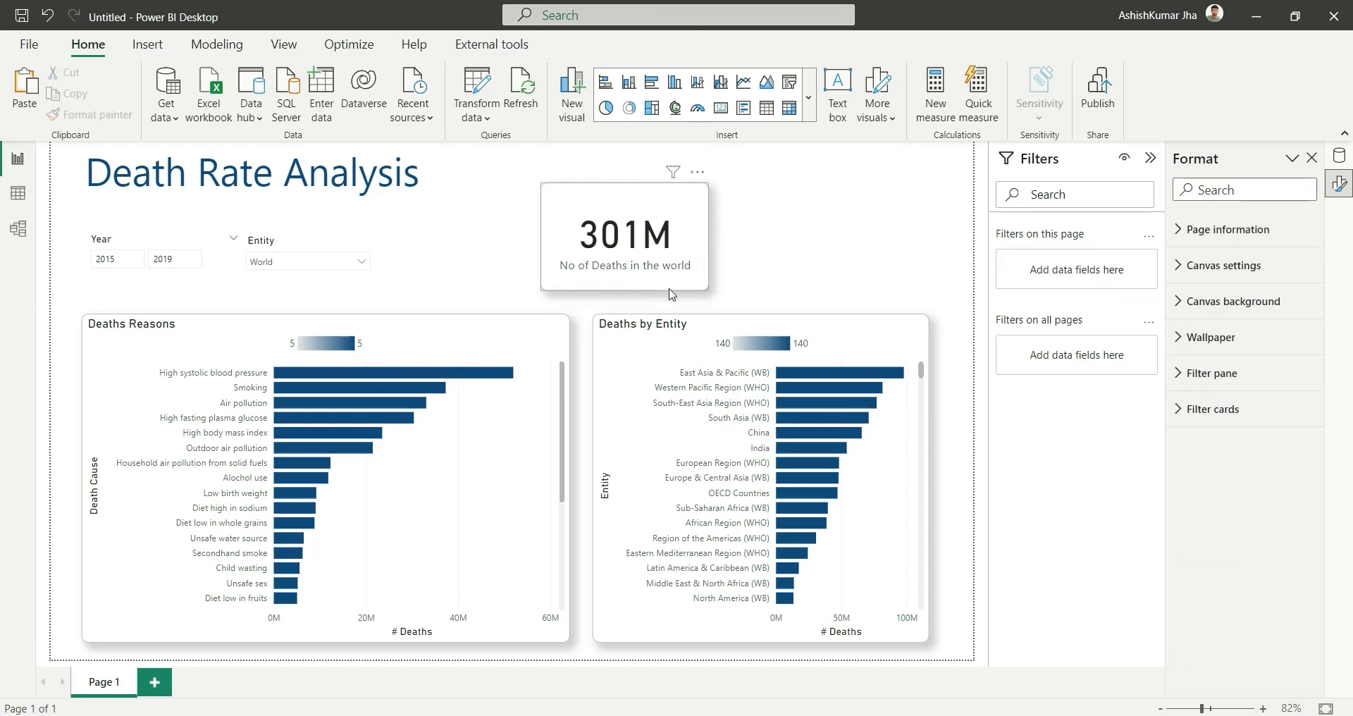
# Move the world deaths card slightly right and down, and place a copy beside it, aligned with the Deaths by Entity chart's right edge.
pyautogui.moveTo(600, 206)
pyautogui.mouseDown()
pyautogui.moveTo(603, 219)
pyautogui.moveTo(637, 209)
pyautogui.moveTo(623, 213)
pyautogui.mouseUp()
pyautogui.hotkey('shift', 'Right')
pyautogui.hotkey('shift', 'Down')
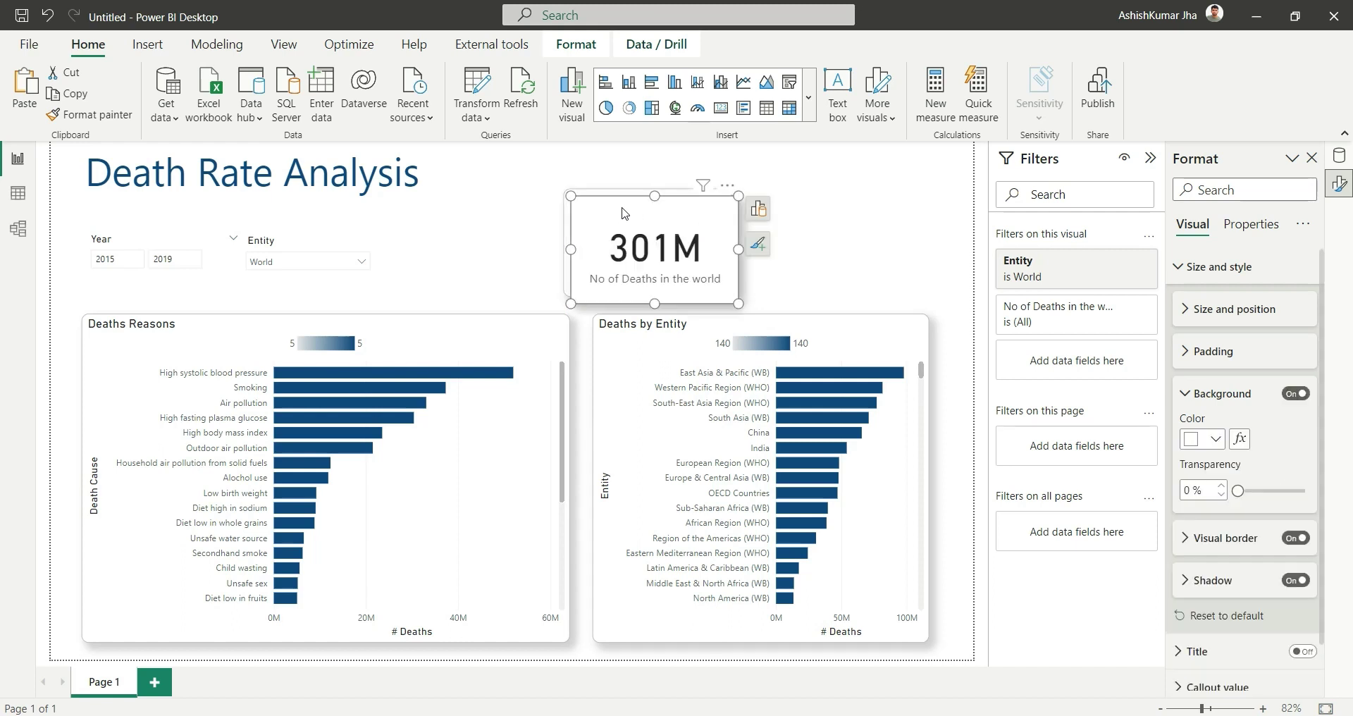
pyautogui.hotkey('ctrl', 'c')
pyautogui.hotkey('ctrl', 'v')
pyautogui.moveTo(601, 217); pyautogui.dragTo(790, 210)
# Clear the Entity filter from the copied card and rename its field to "No of Deaths".
pyautogui.click(908, 274)
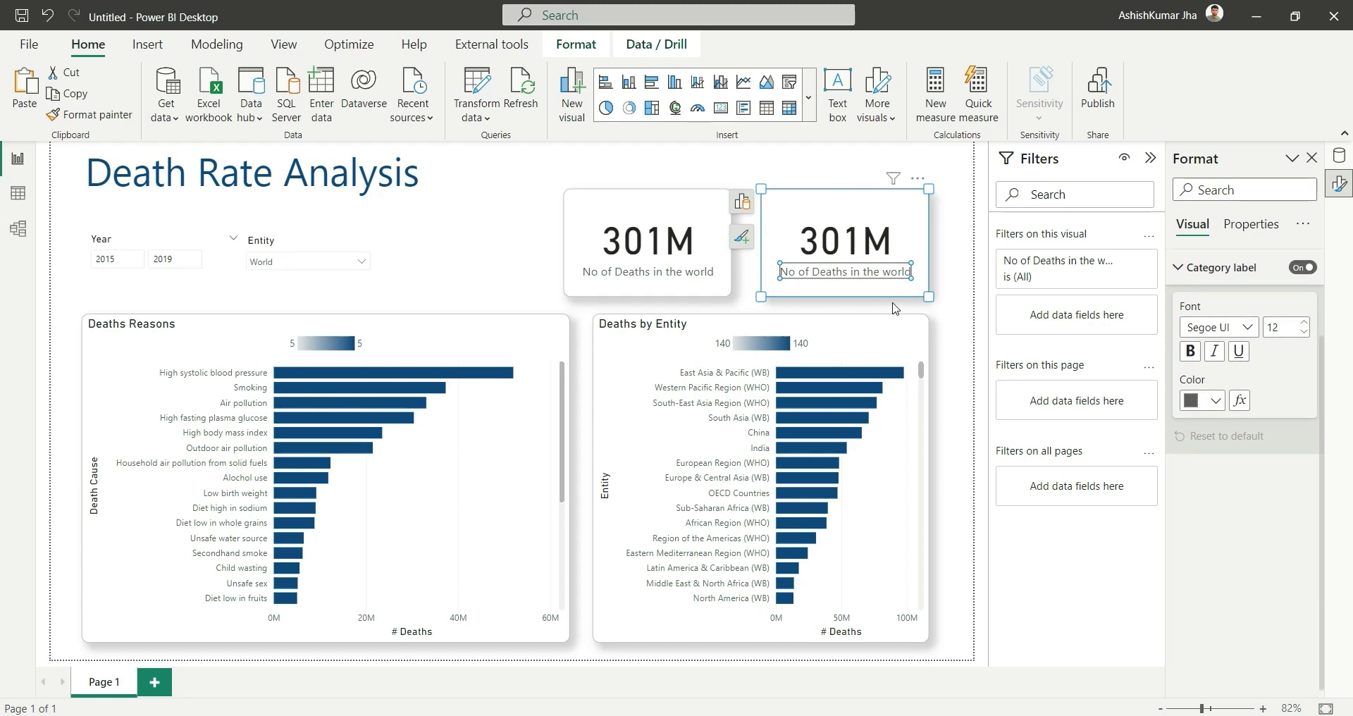
pyautogui.click(742, 204)
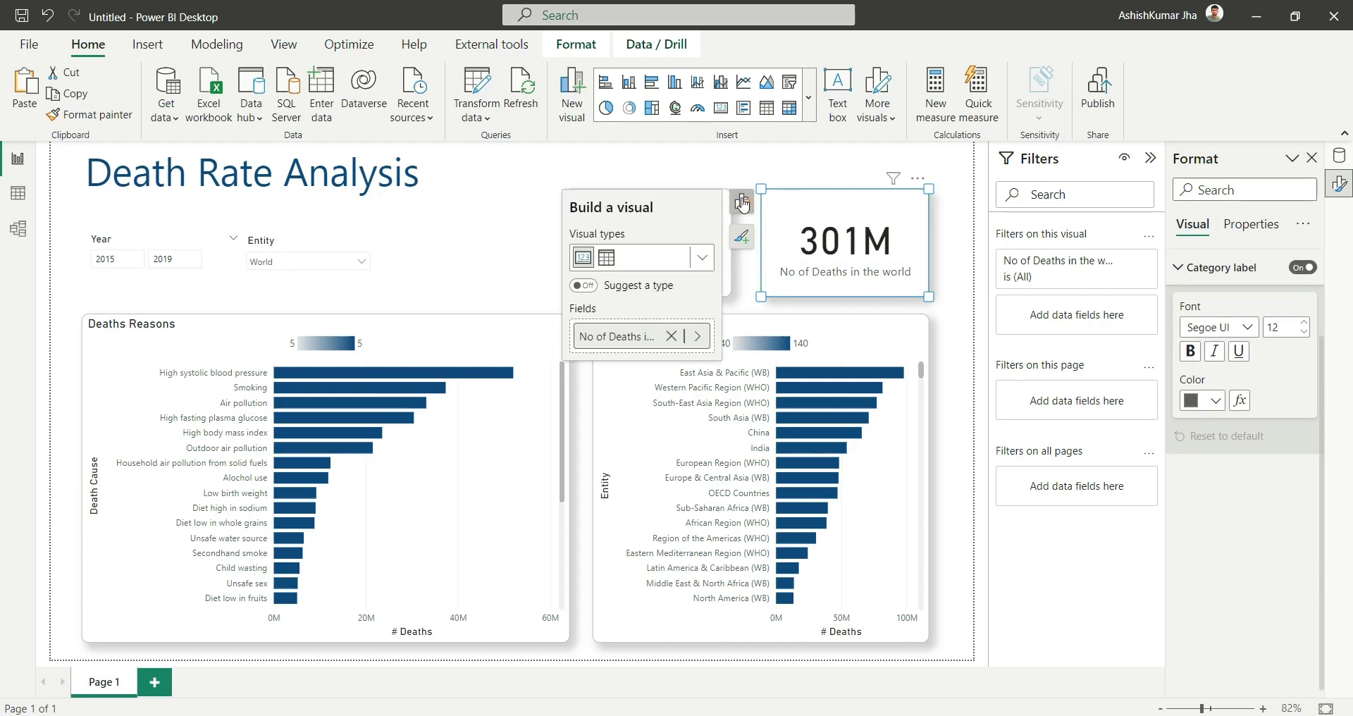
pyautogui.doubleClick(630, 338)
pyautogui.click(628, 336)
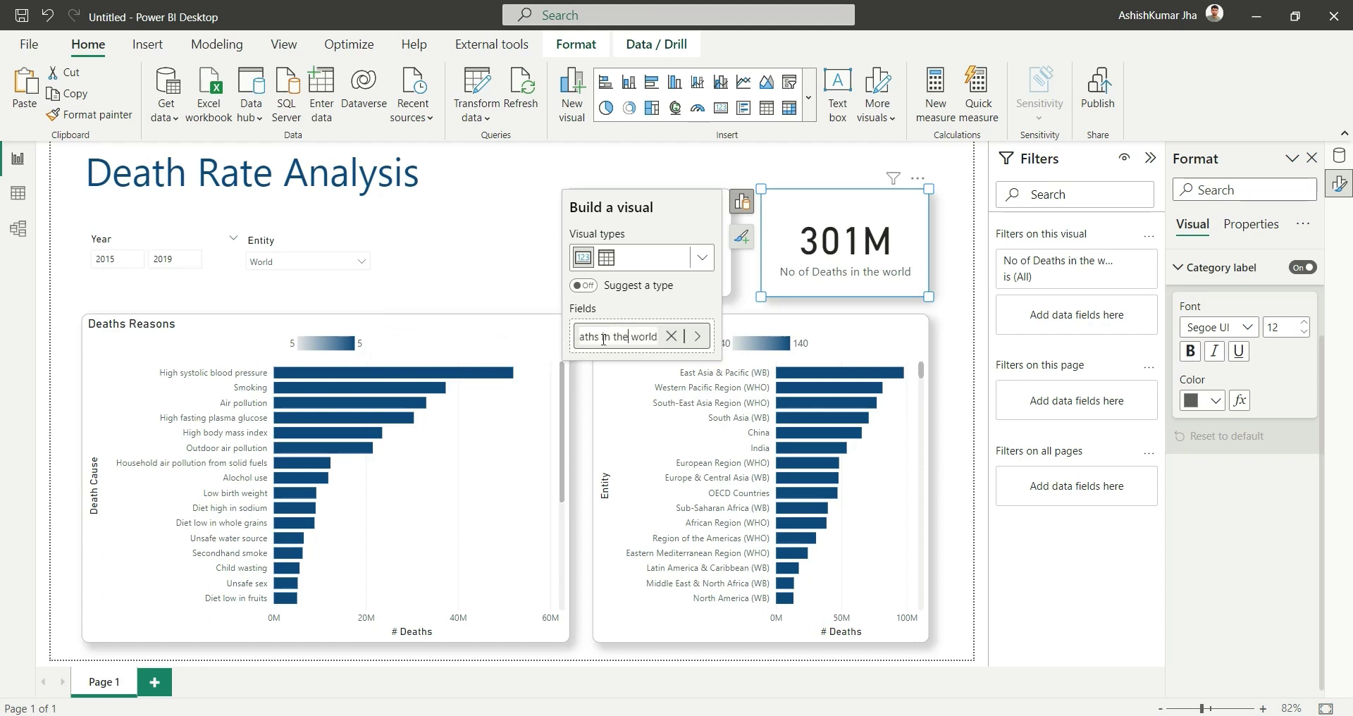
pyautogui.moveTo(602, 337); pyautogui.dragTo(693, 354)
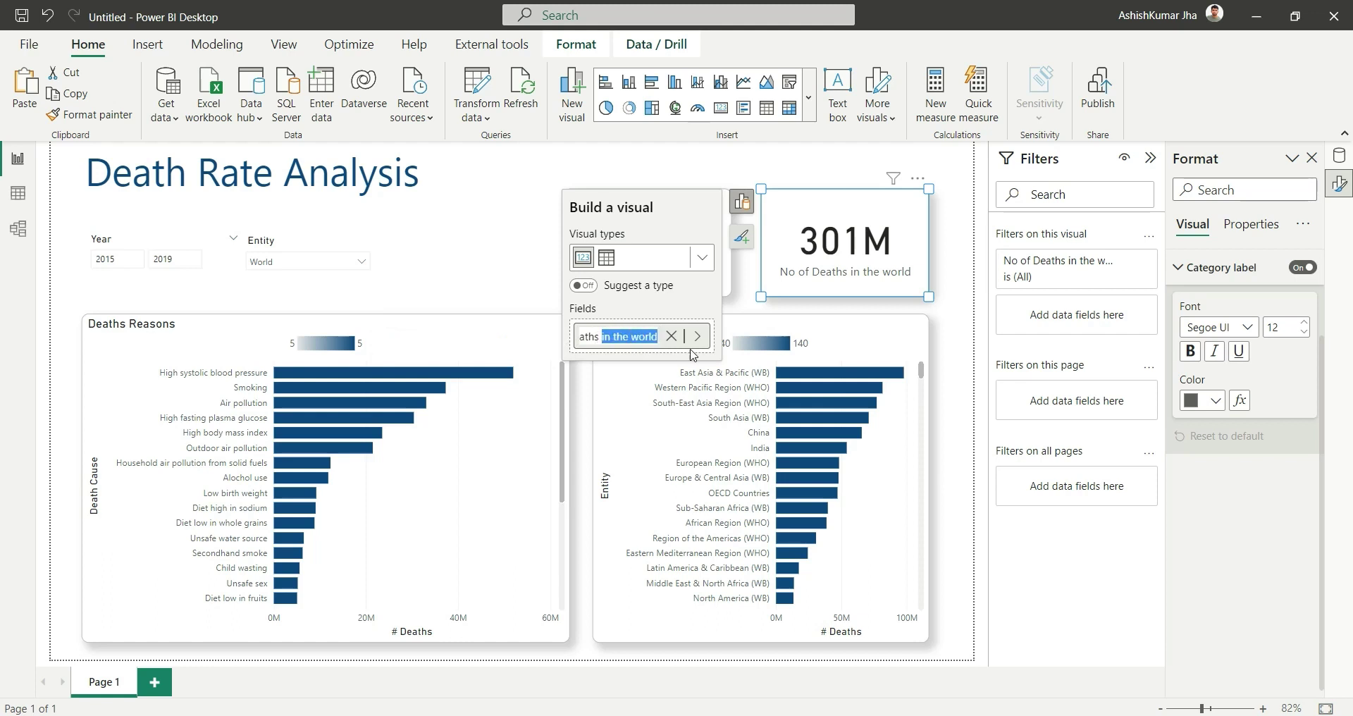
pyautogui.press('BackSpace')
pyautogui.press('Return')
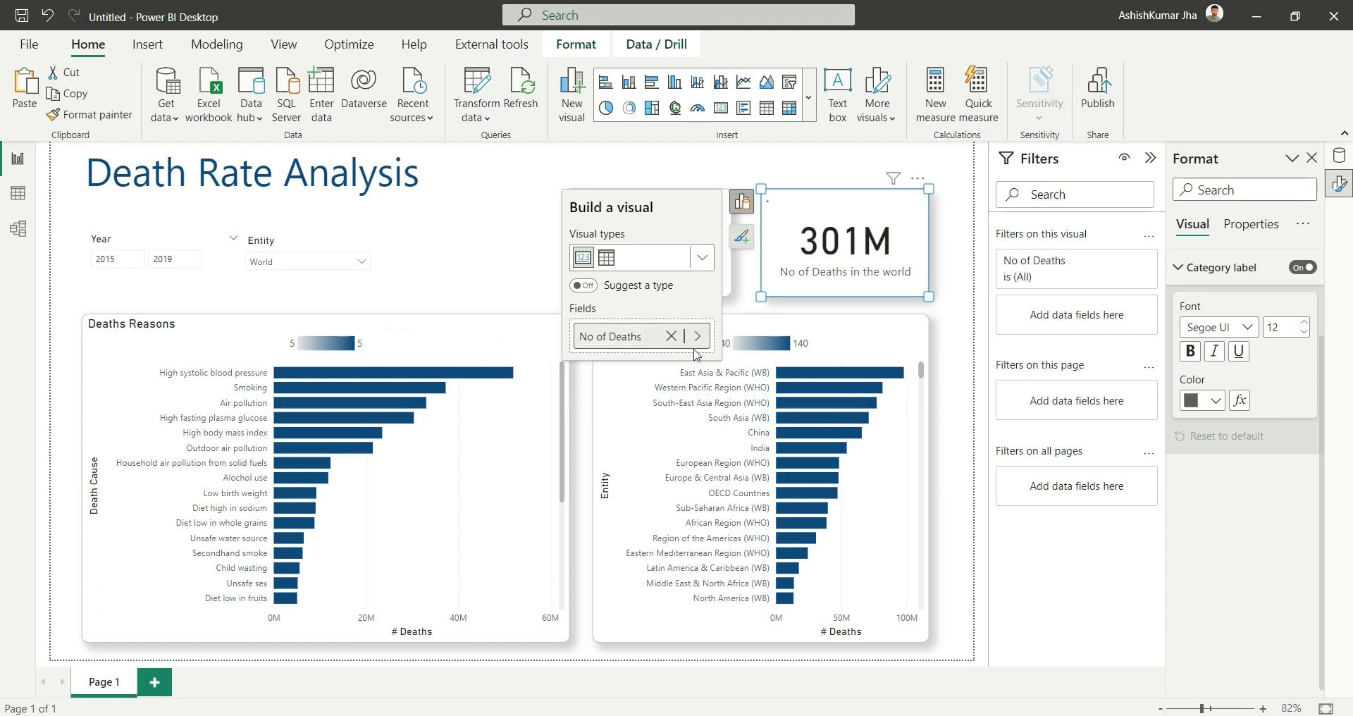
pyautogui.click(491, 246)
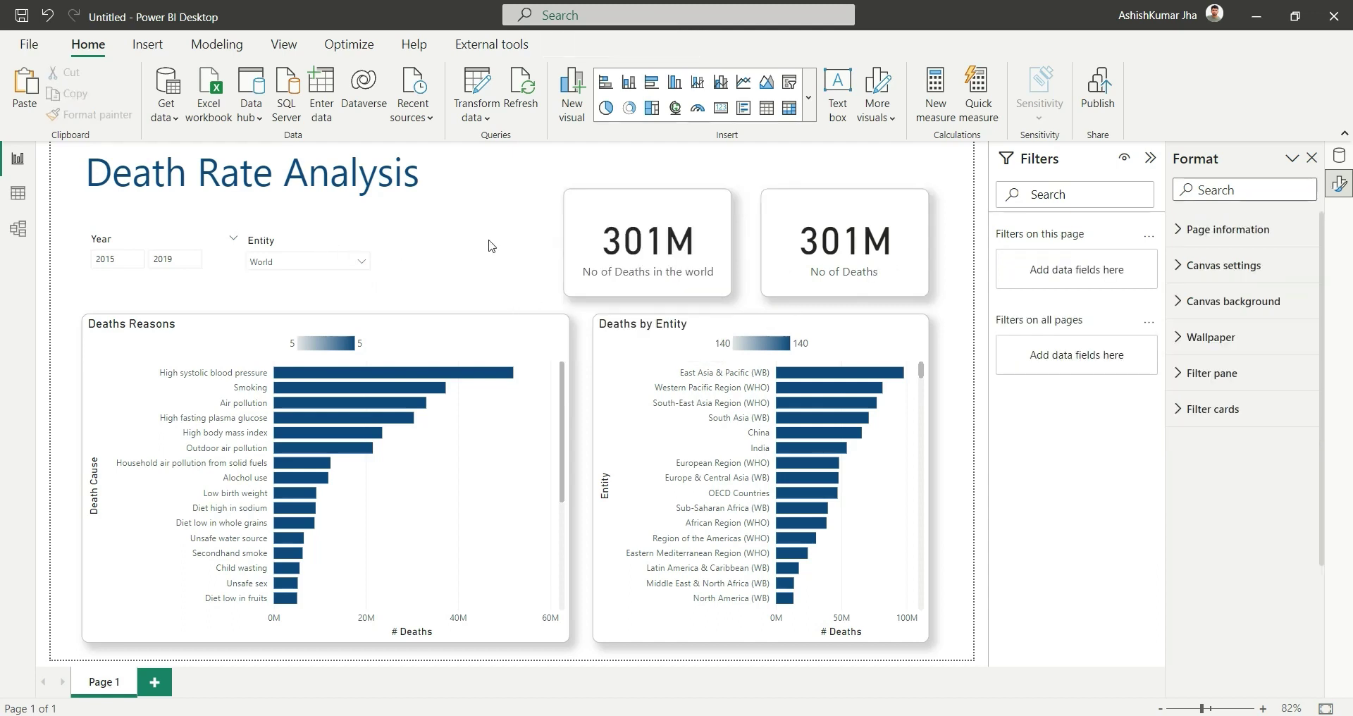
# Choose African Region (WHO) in the Entity slicer, and set its interaction with the world deaths card to None.
pyautogui.click(317, 267)
pyautogui.click(296, 317)
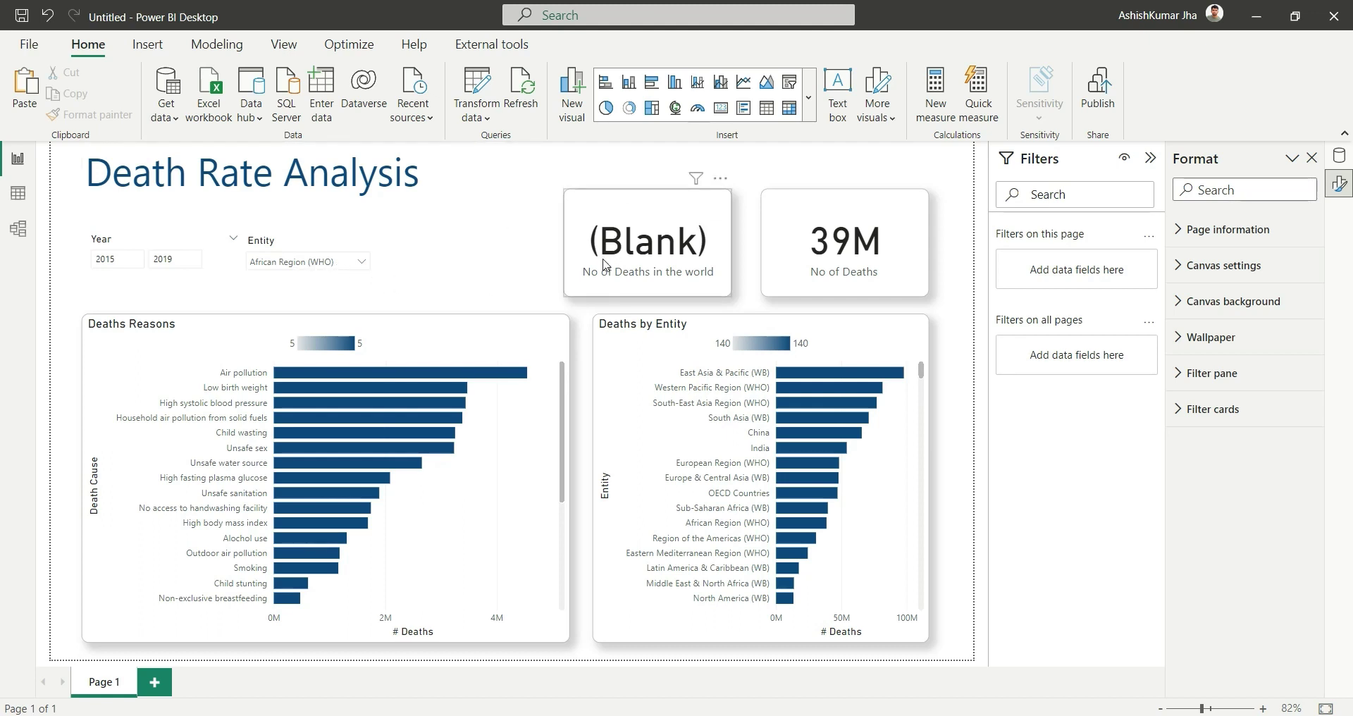
pyautogui.click(302, 244)
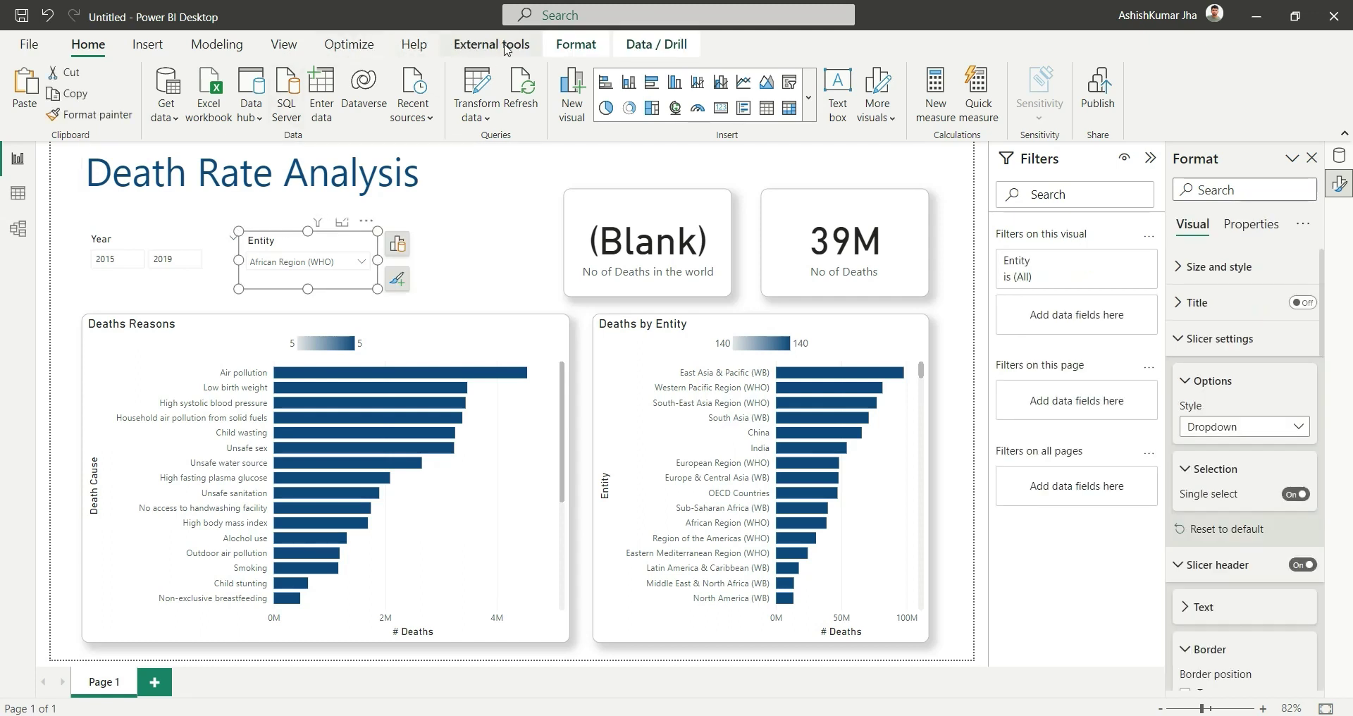
pyautogui.click(584, 46)
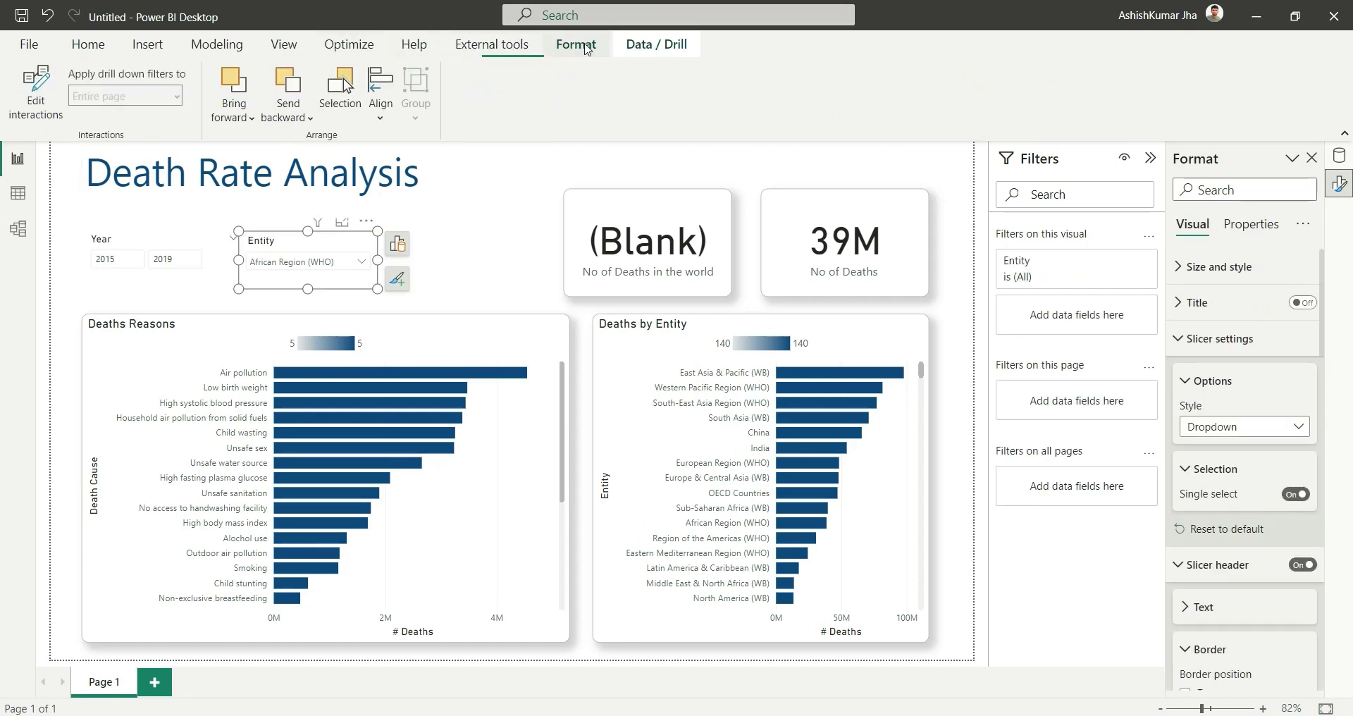
pyautogui.click(37, 87)
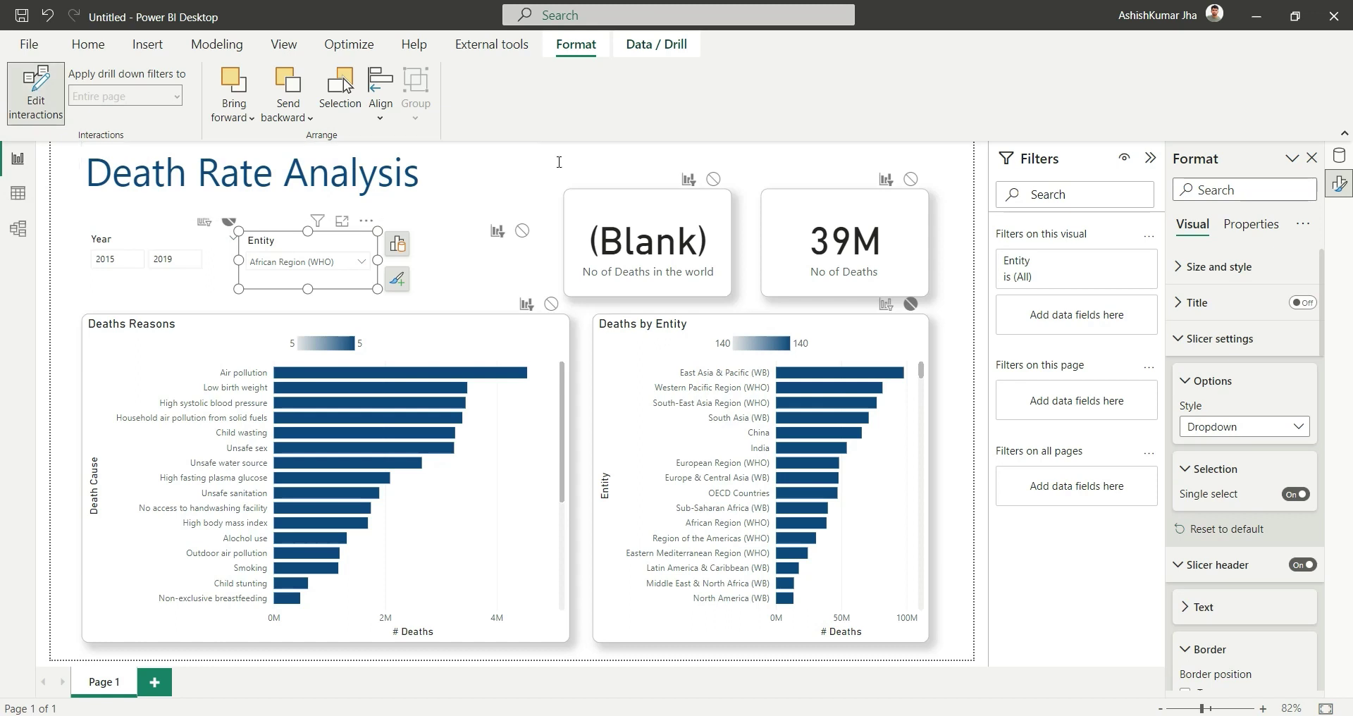
pyautogui.click(713, 181)
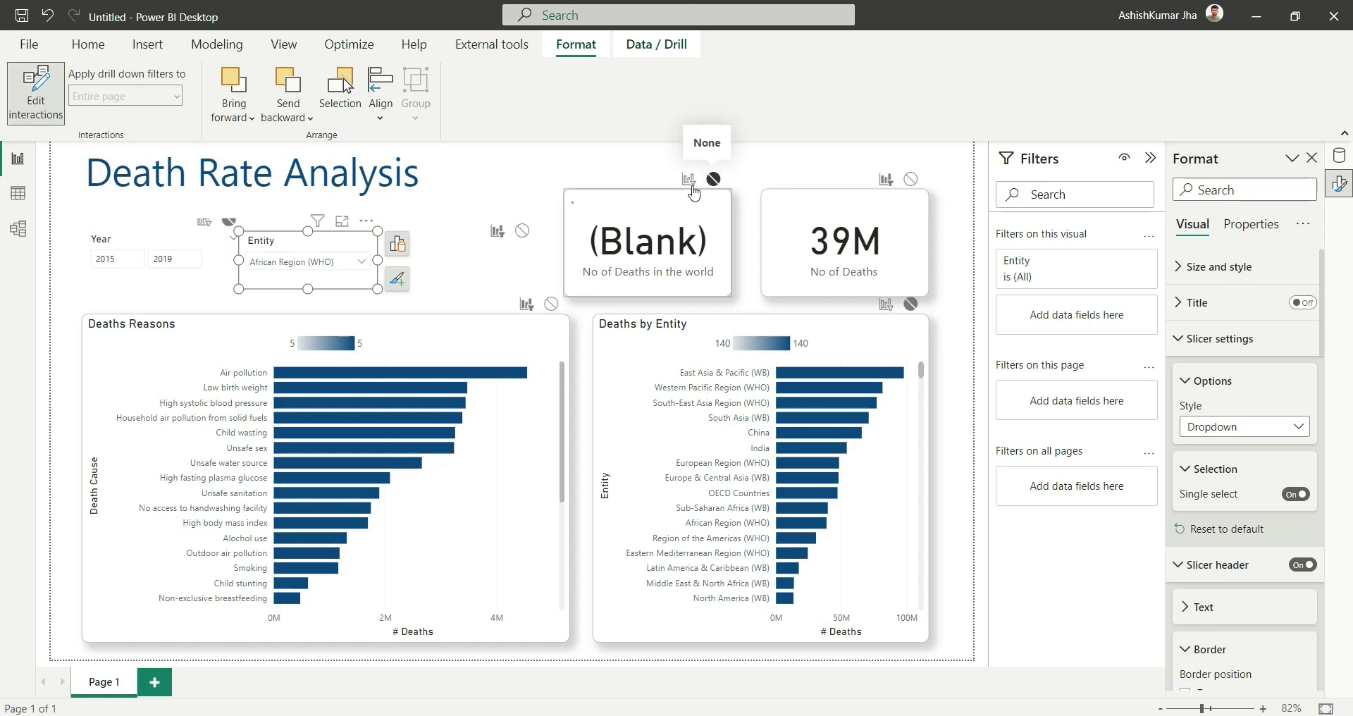
pyautogui.click(453, 239)
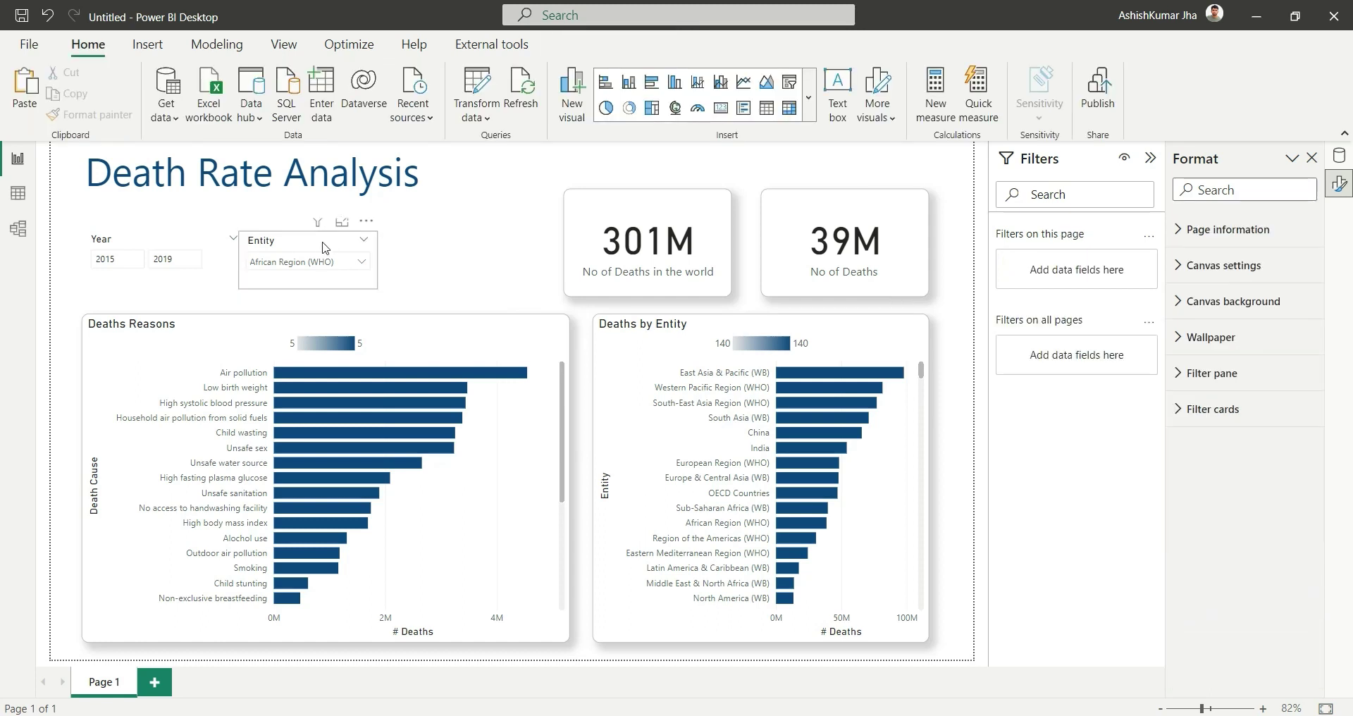
# Choose American Samoa in the Entity slicer and select the No of Deaths card.
pyautogui.click(310, 262)
pyautogui.click(298, 350)
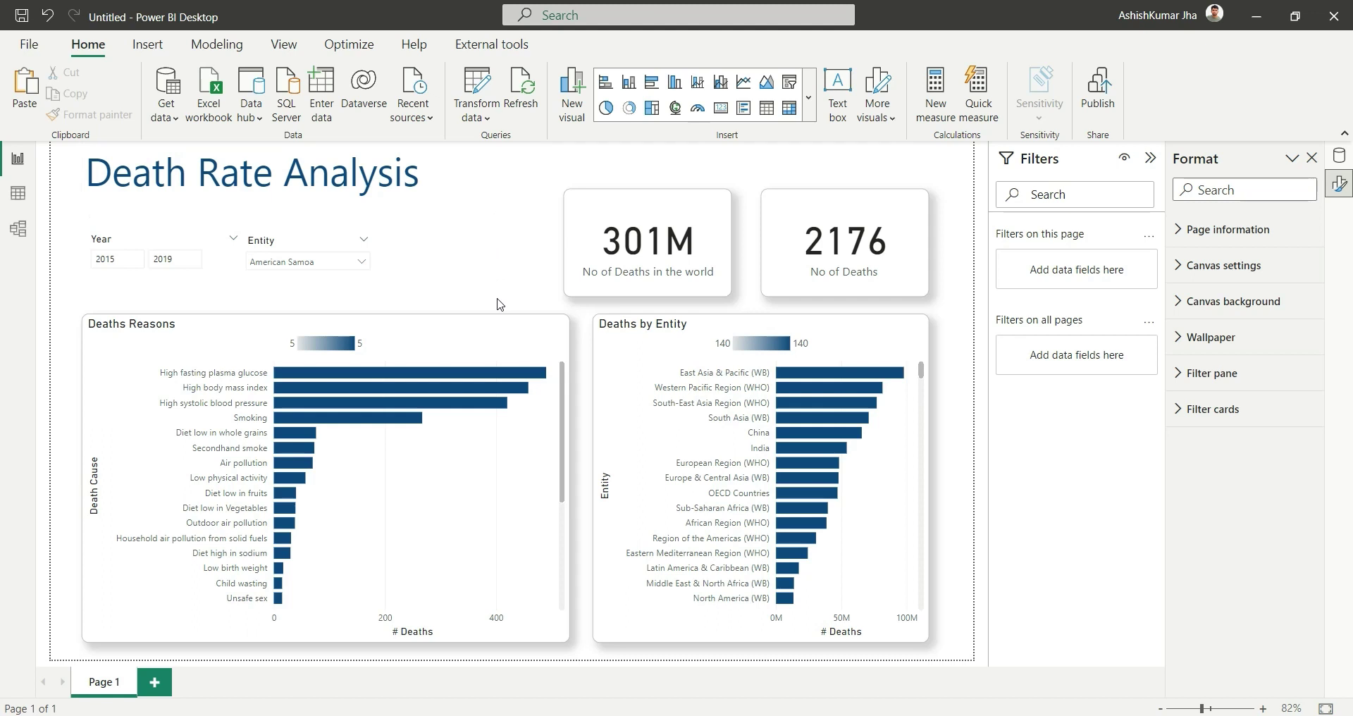
pyautogui.click(899, 229)
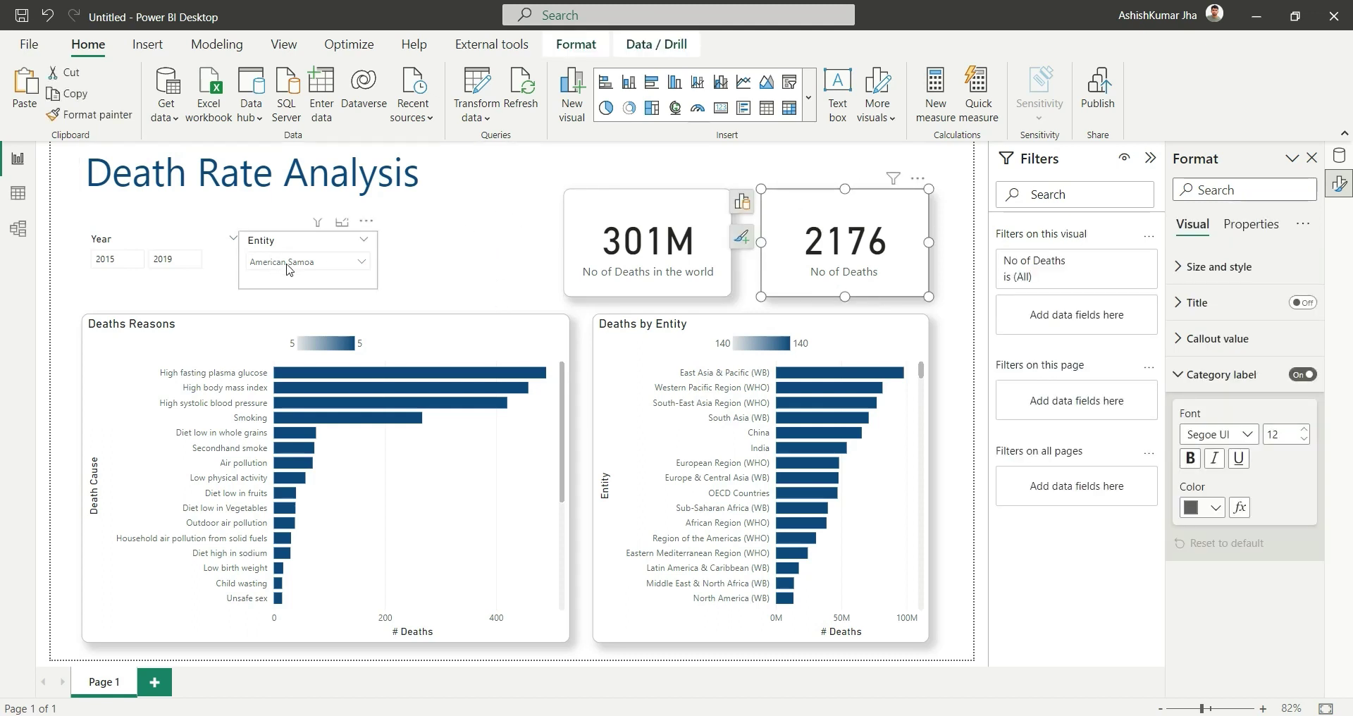
# Set the start year of the Year slicer to 2019.
pyautogui.click(118, 262)
pyautogui.write('2018')
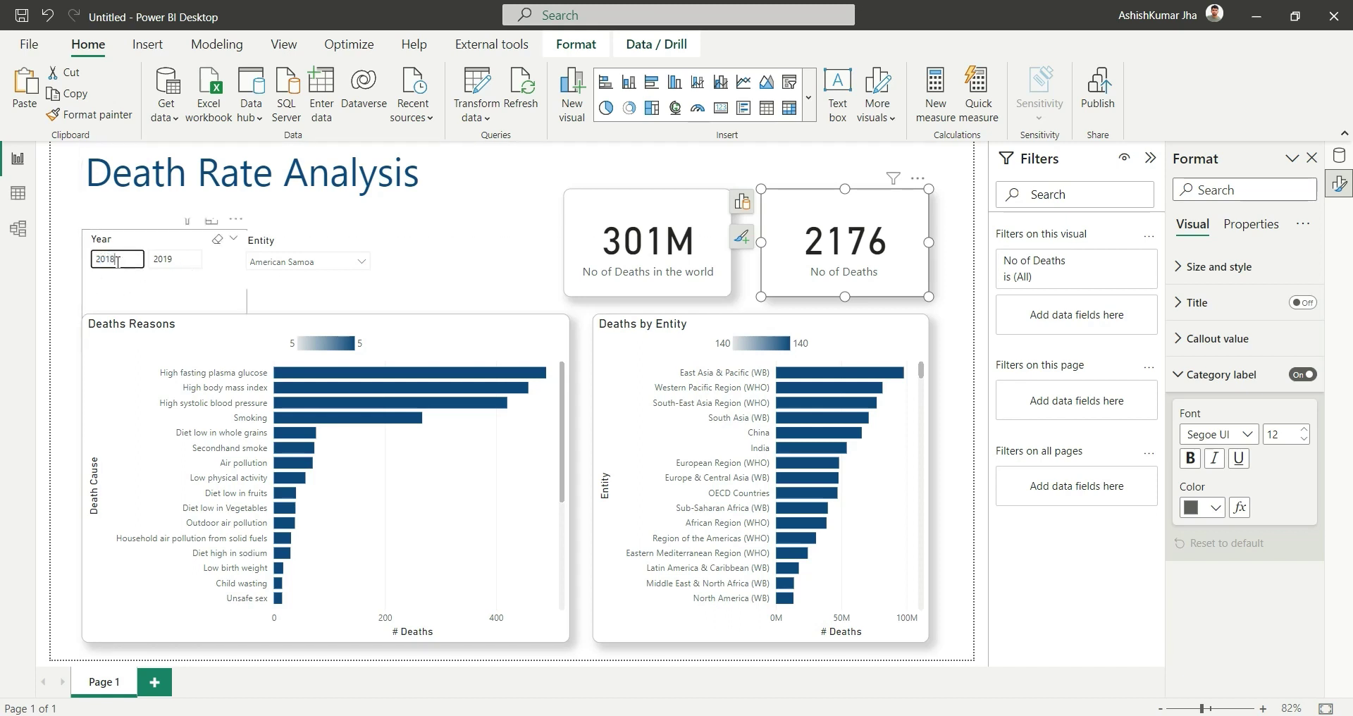
pyautogui.write('9')
pyautogui.press('Return')
pyautogui.press('Escape')
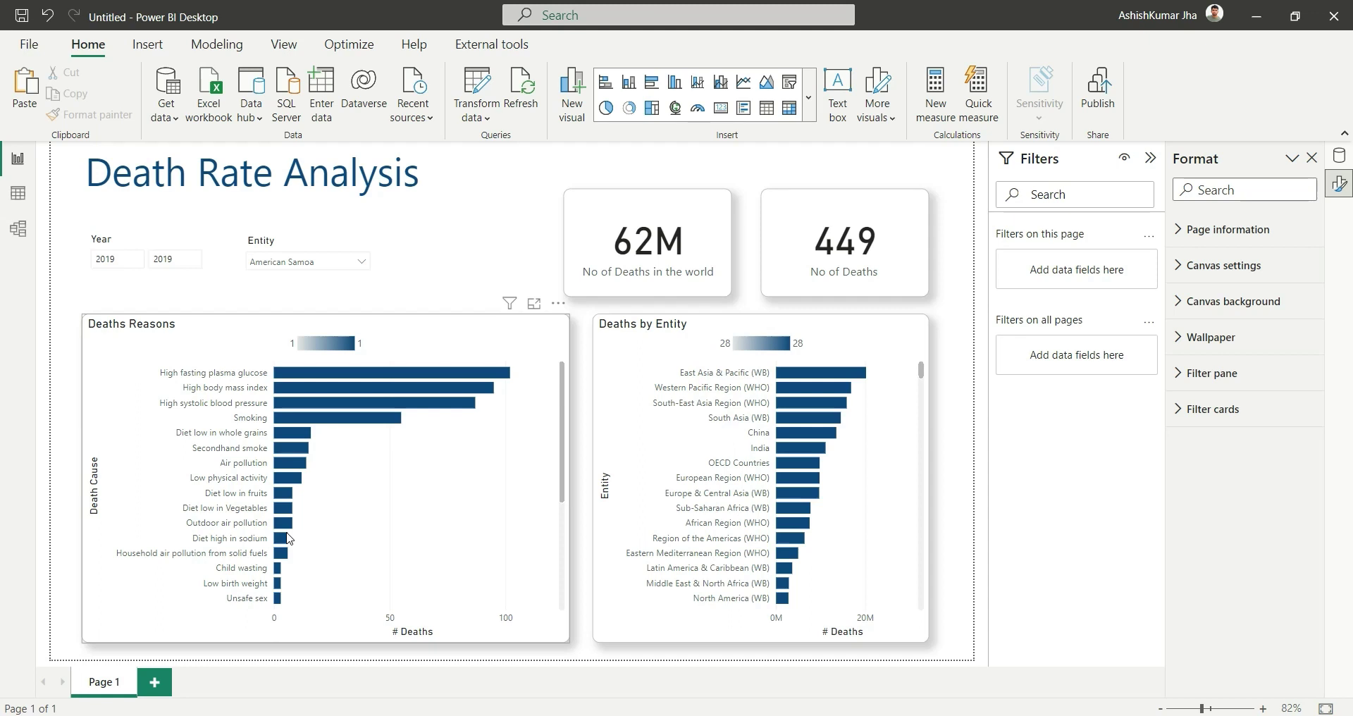
# Change the callout value colour of both death count cards to the dark blue used in the charts.
pyautogui.hotkey('ctrl', 'z')
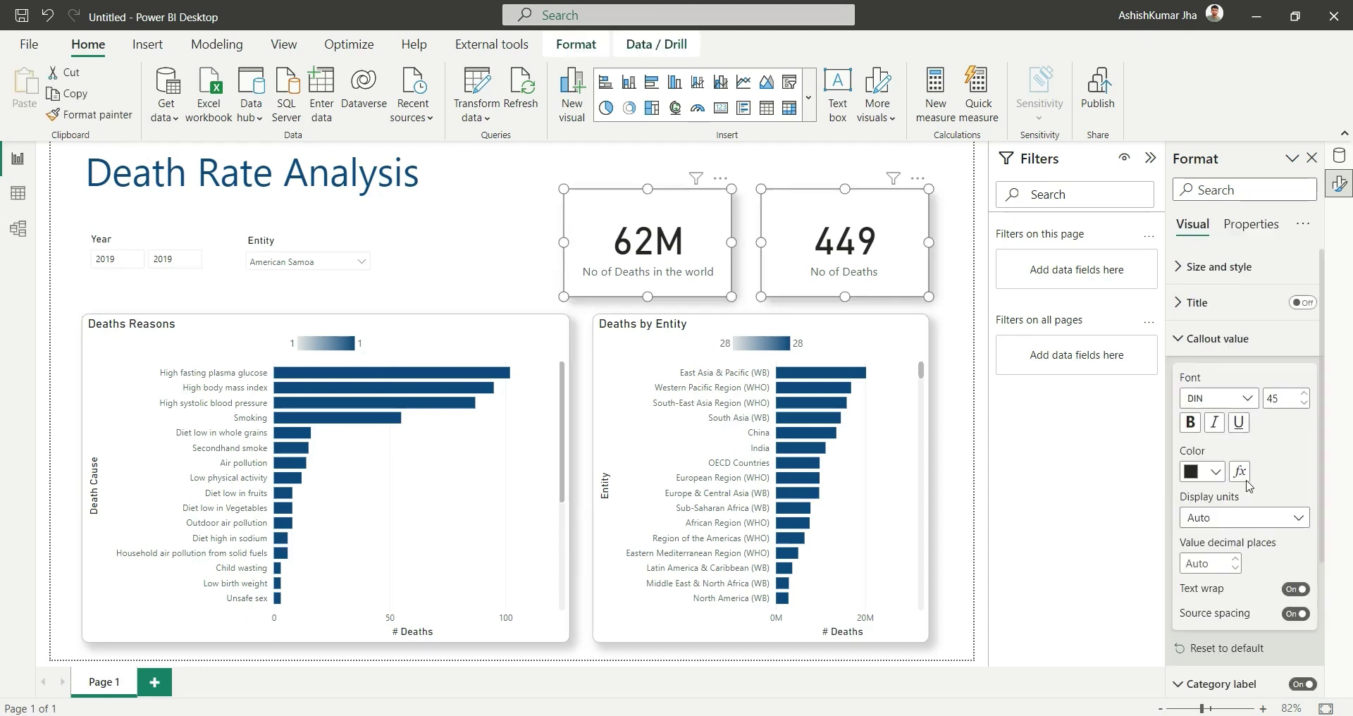
pyautogui.click(1210, 482)
pyautogui.rightClick(435, 266)
pyautogui.click(461, 247)
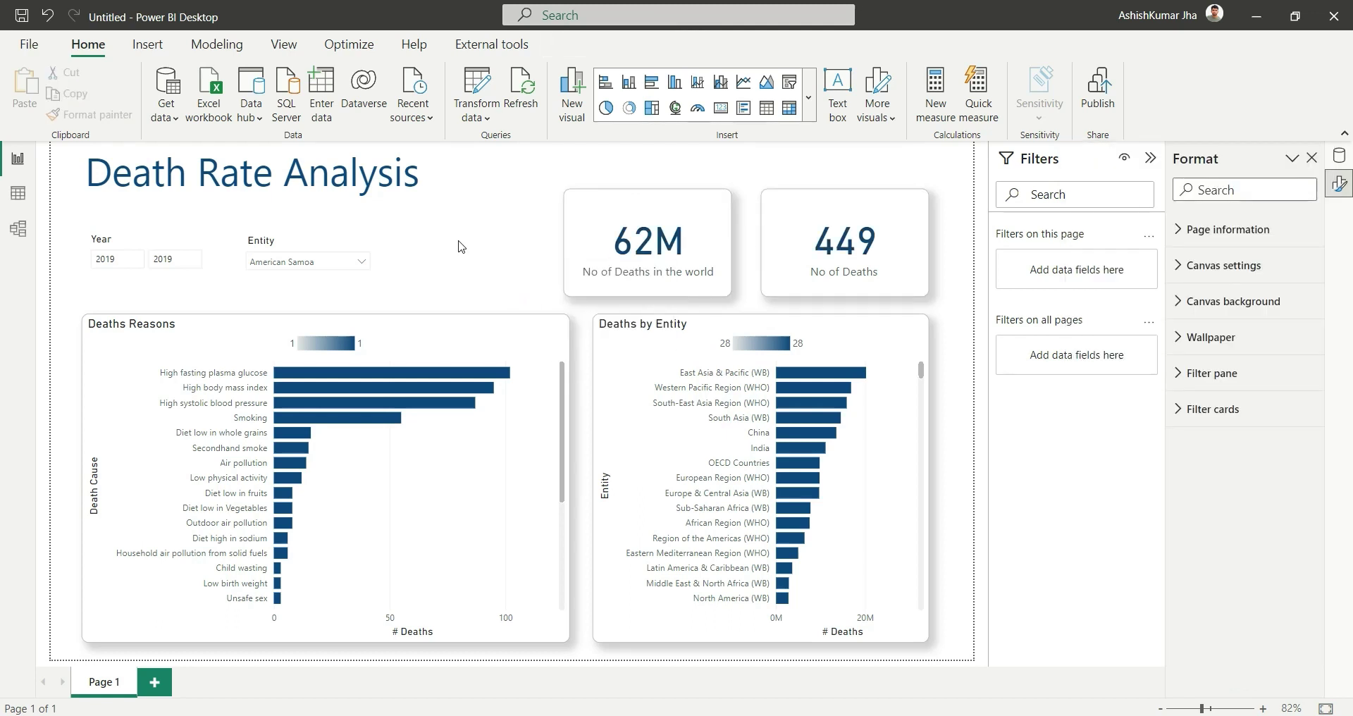
# Give the page canvas a light grey background with 0% transparency.
pyautogui.click(1220, 301)
pyautogui.click(1203, 360)
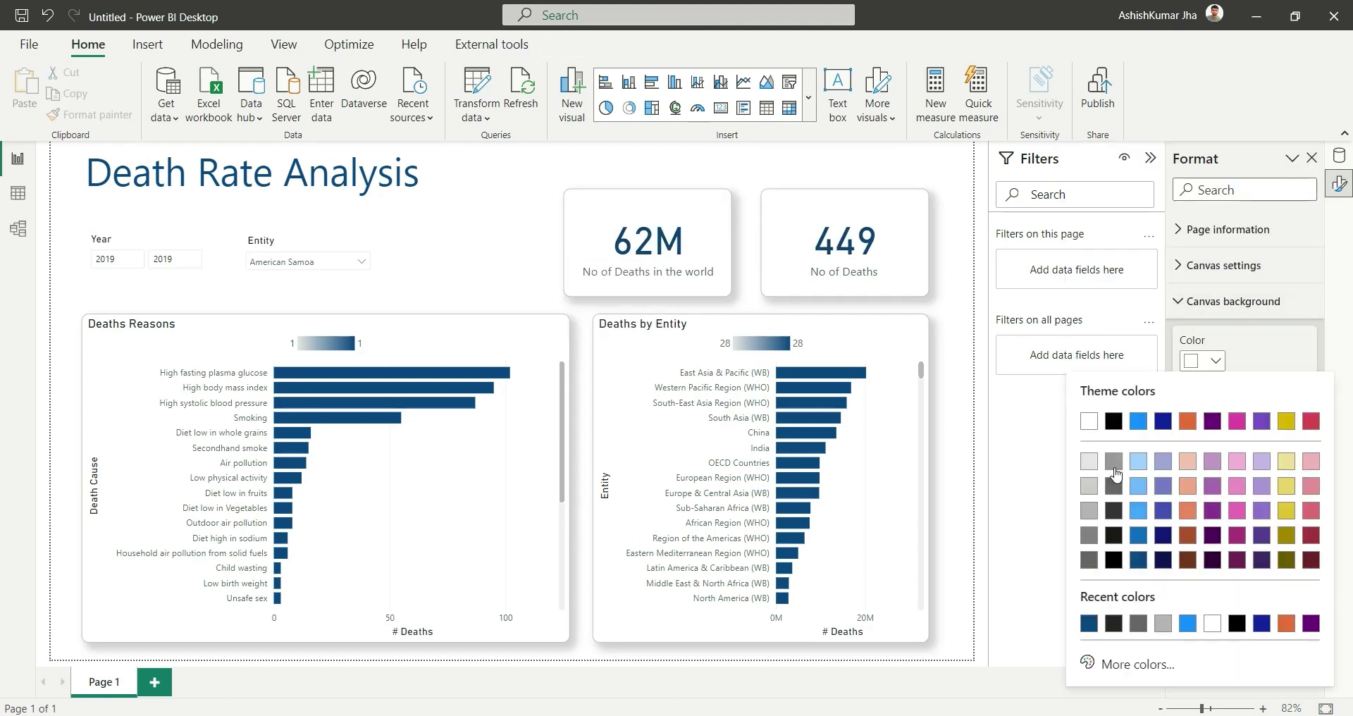
pyautogui.click(1093, 479)
pyautogui.moveTo(1304, 509); pyautogui.dragTo(1238, 509)
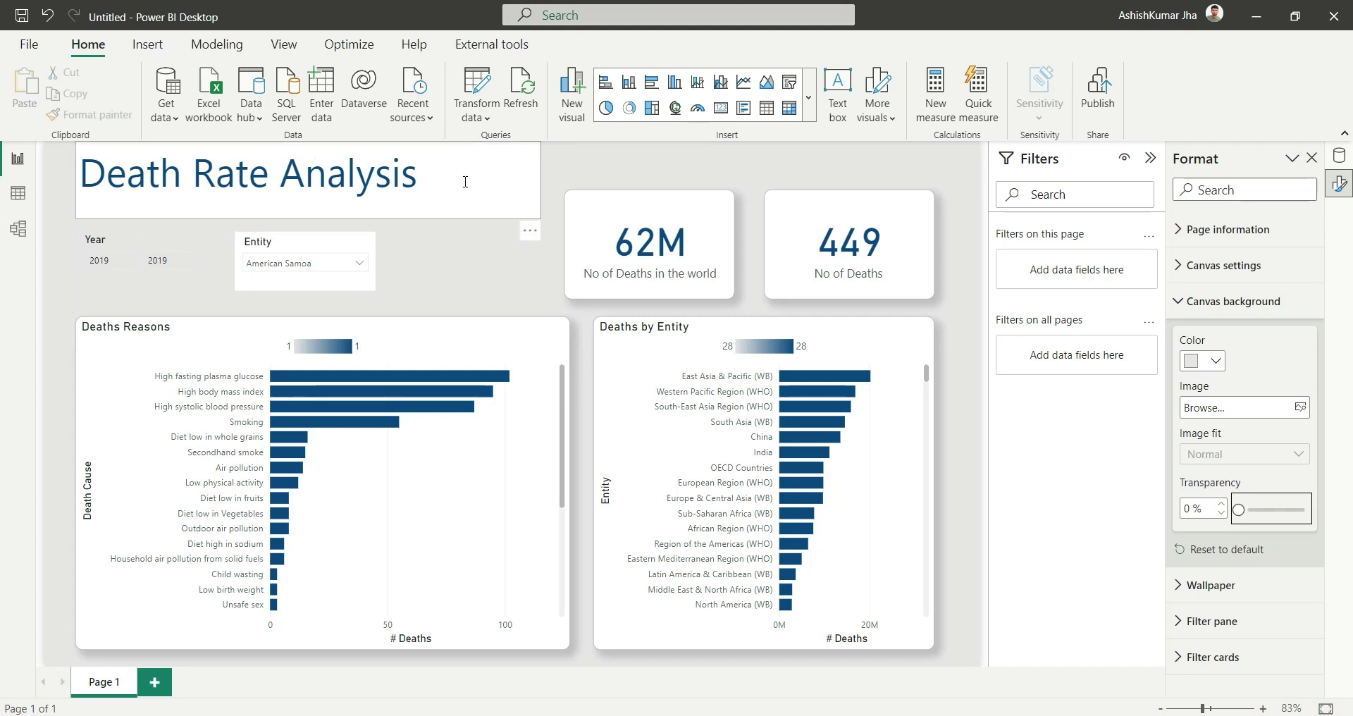
# Turn off the background of the Entity slicer.
pyautogui.click(304, 244)
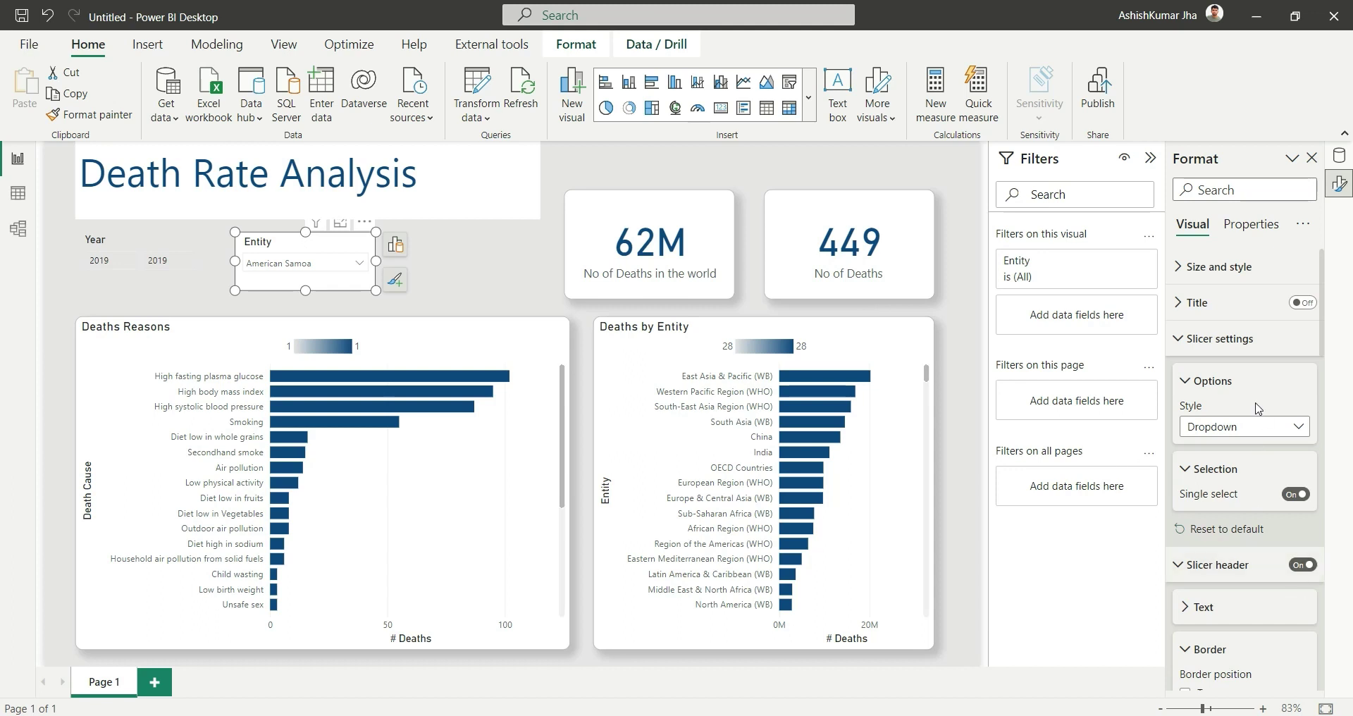
pyautogui.click(1232, 273)
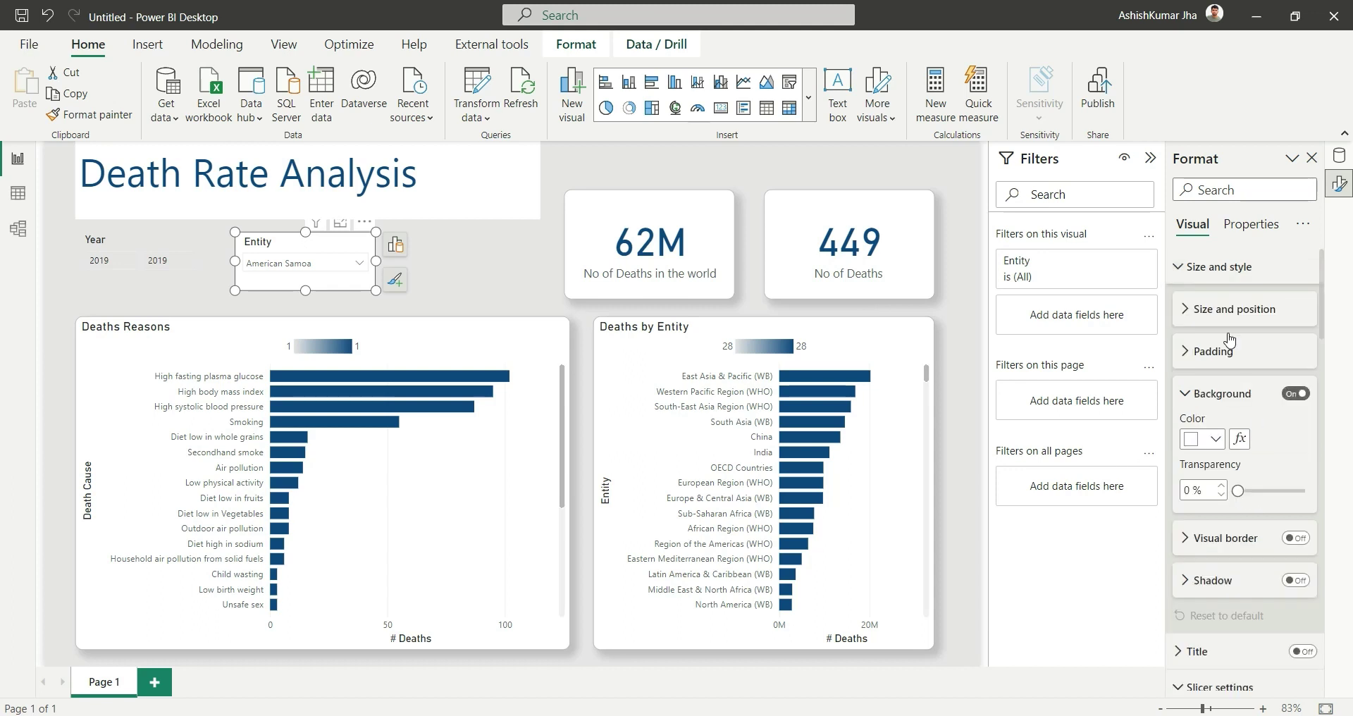
pyautogui.click(1290, 397)
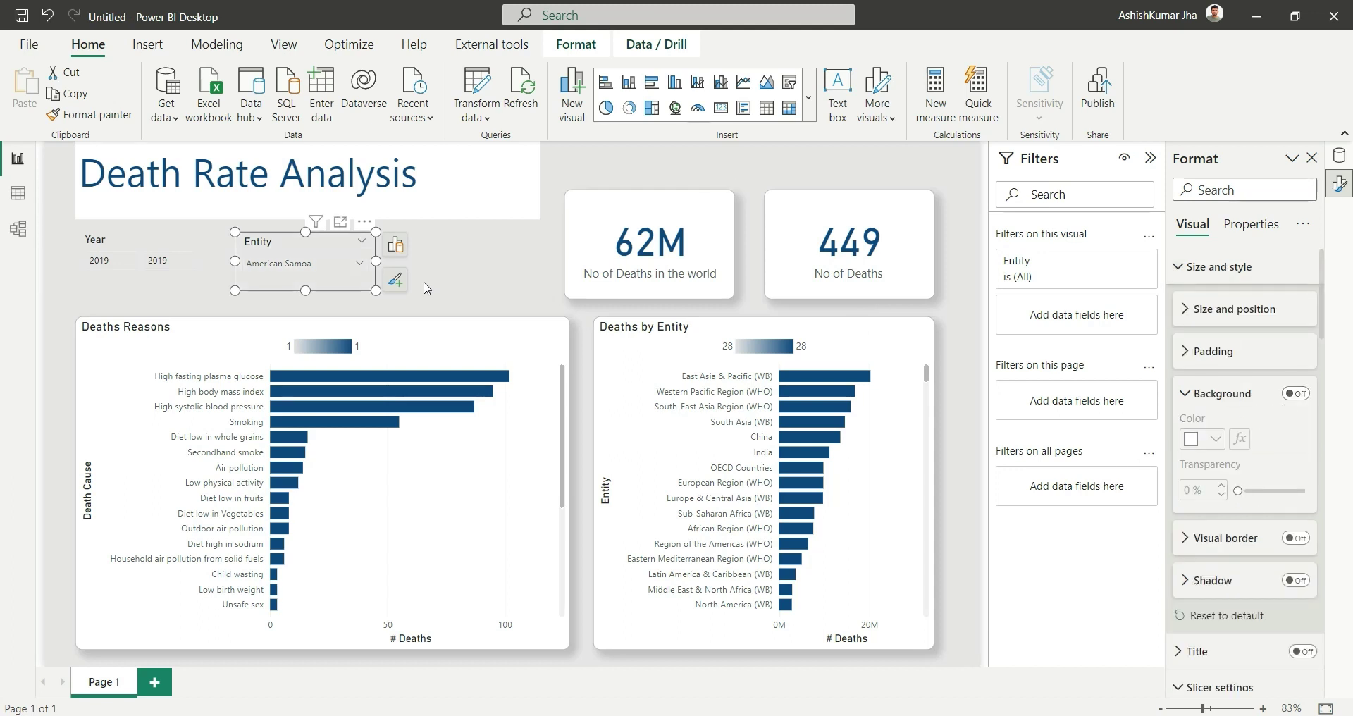
# Set the values background of both the Year and Entity slicers to white.
pyautogui.keyDown('ctrl'); pyautogui.click(152, 246); pyautogui.keyUp('ctrl')
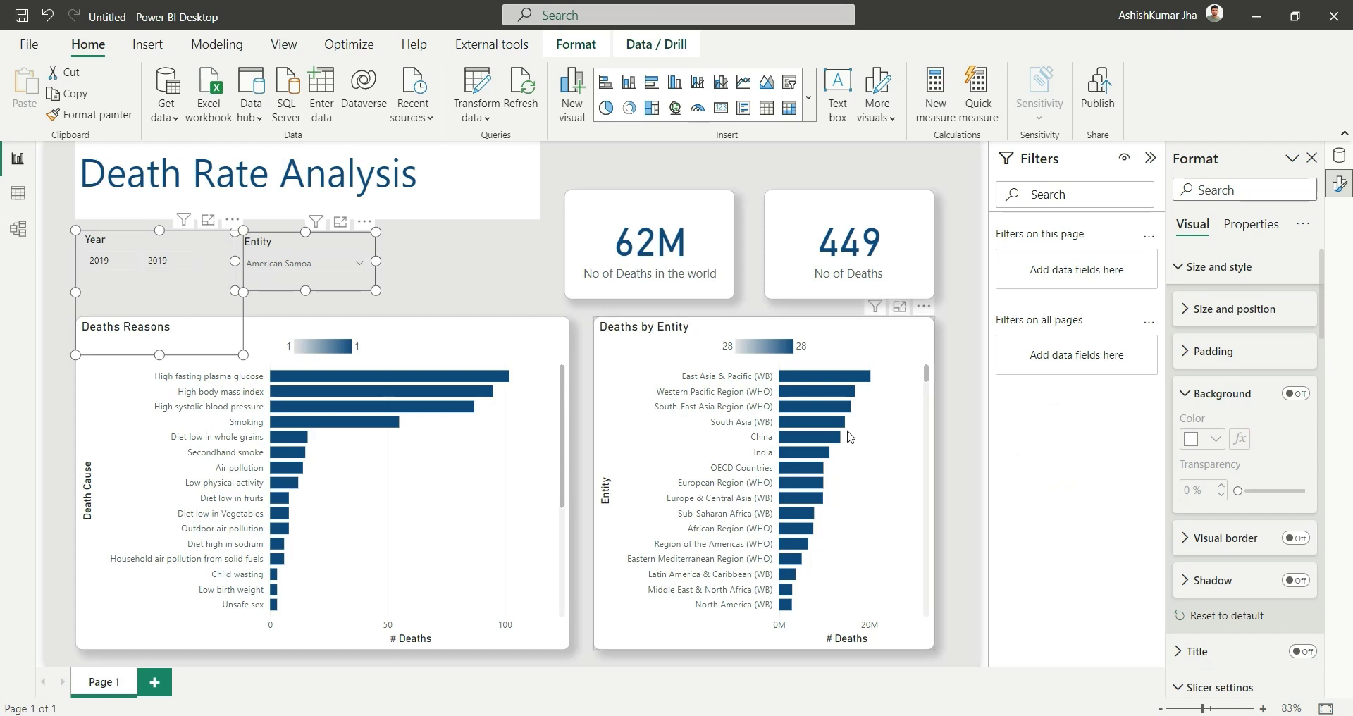
pyautogui.scroll(-15, 1205, 558)
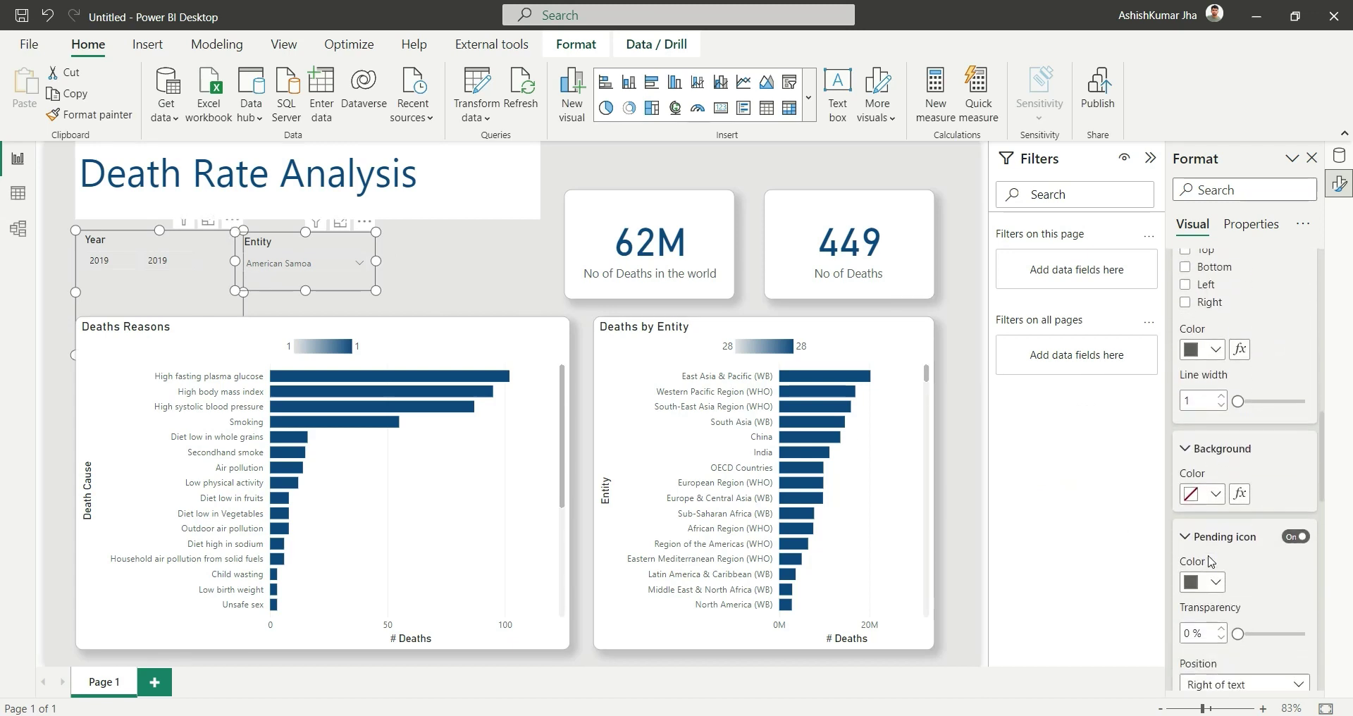
pyautogui.scroll(-5, 1210, 561)
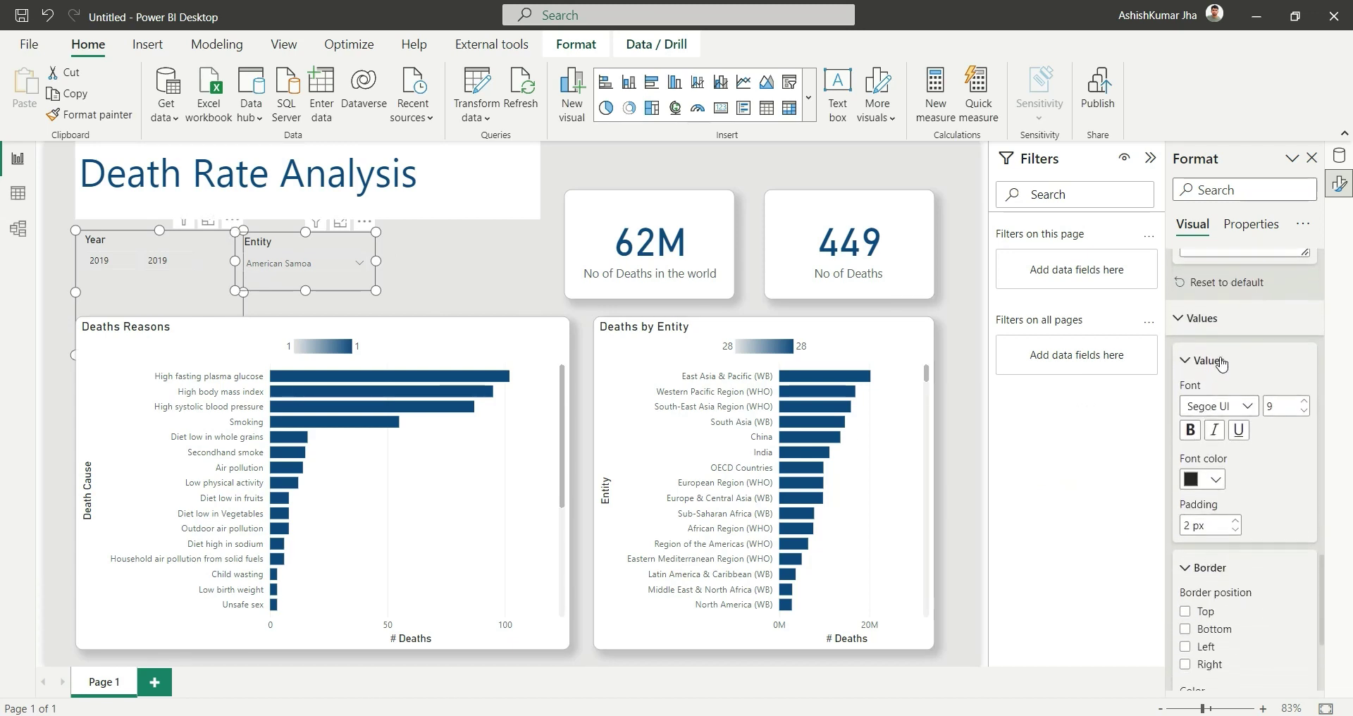
pyautogui.scroll(-3, 1254, 519)
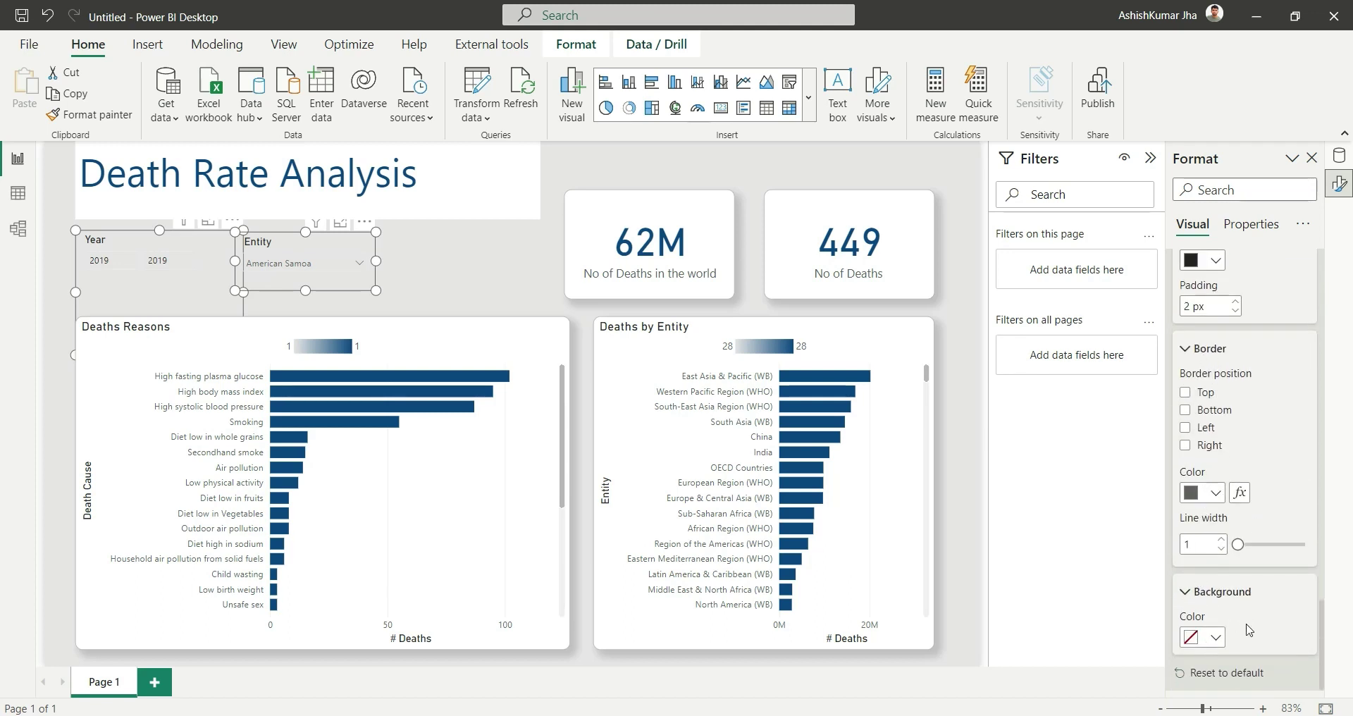
pyautogui.click(1210, 638)
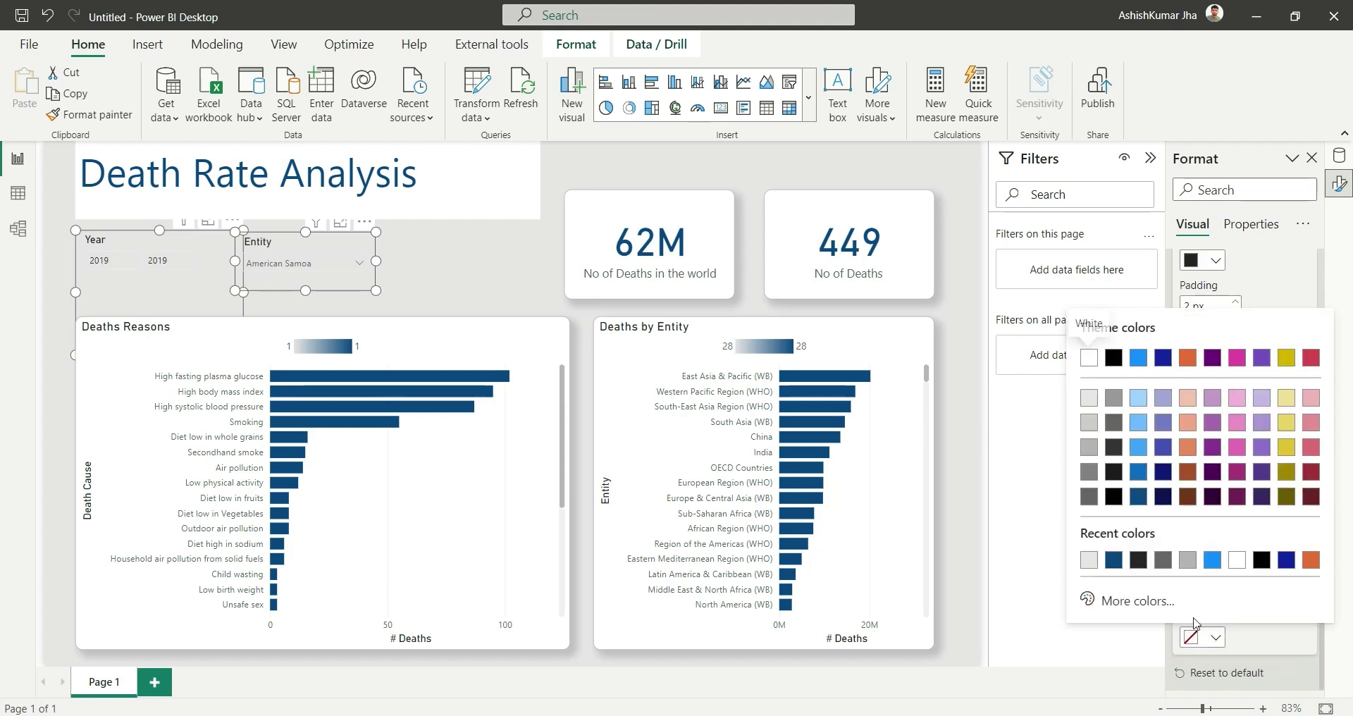
pyautogui.click(1239, 571)
# Shorten the Death Rate Analysis heading box and set its text size to 36.
pyautogui.click(399, 211)
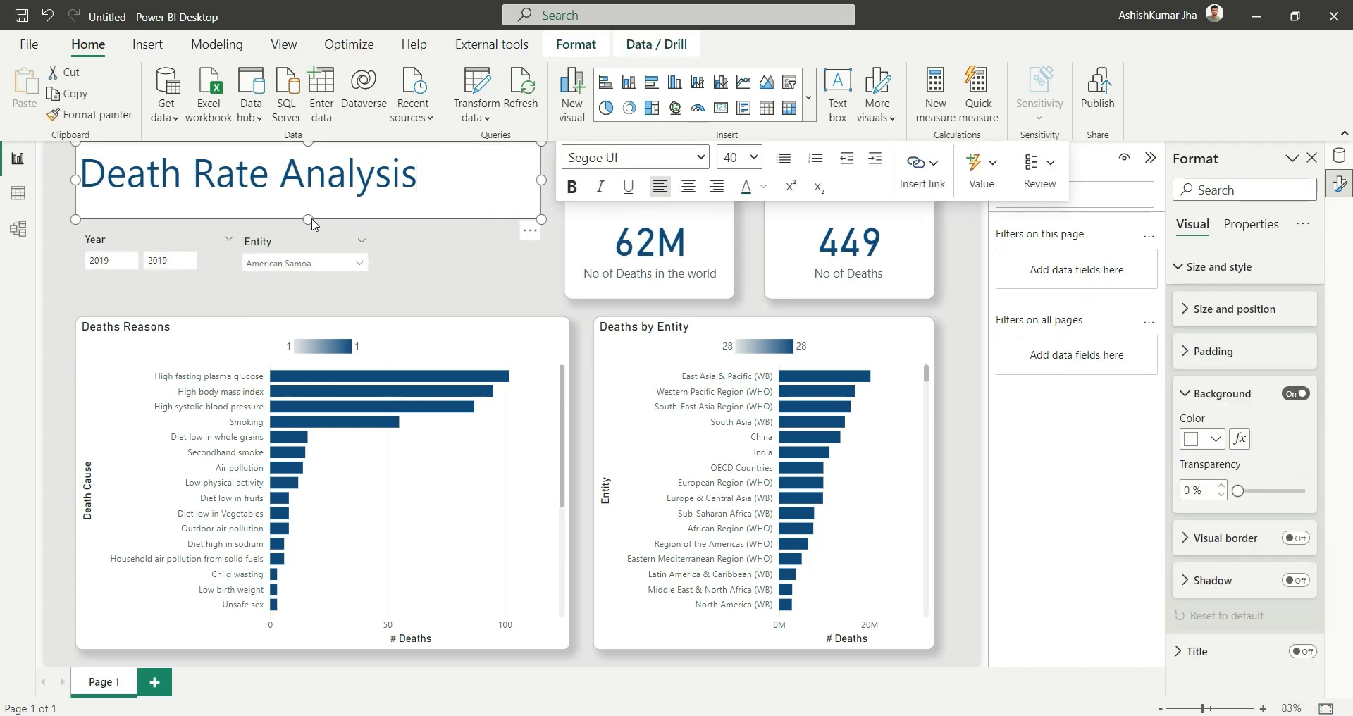
pyautogui.moveTo(418, 173); pyautogui.dragTo(79, 173)
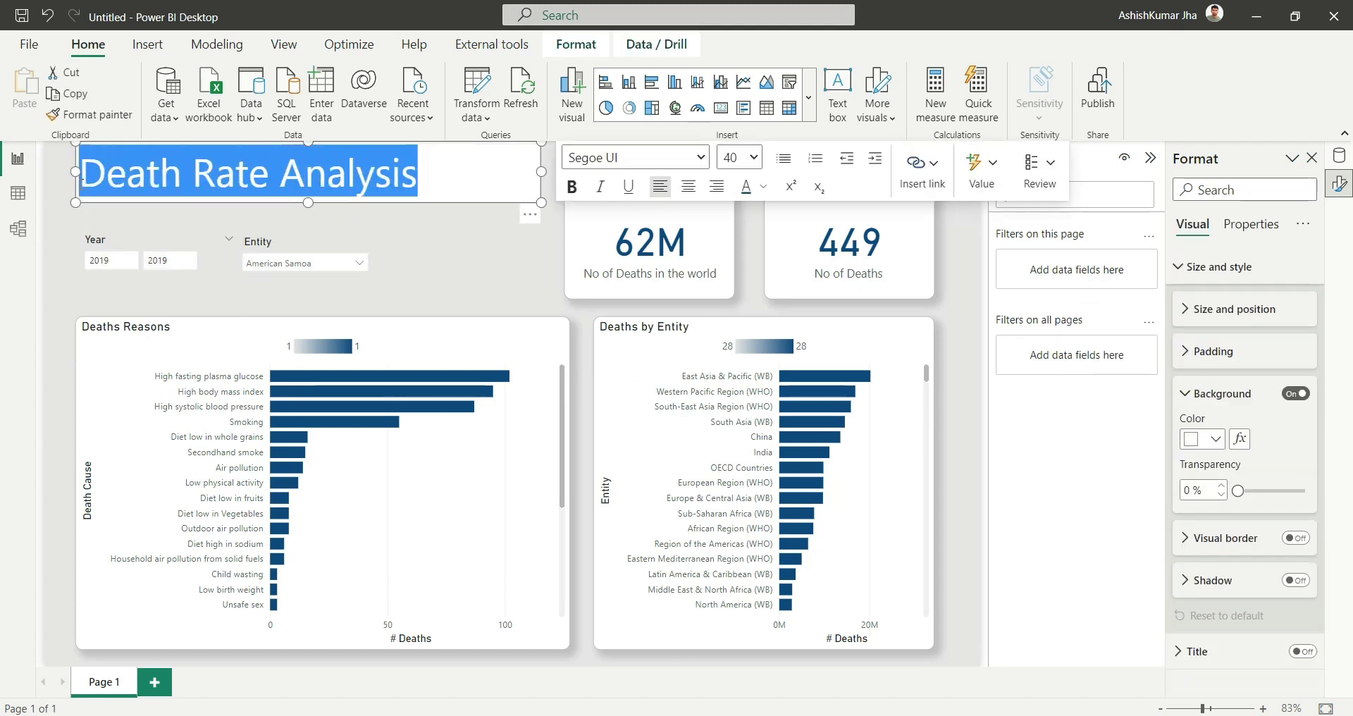
pyautogui.click(753, 157)
pyautogui.click(733, 411)
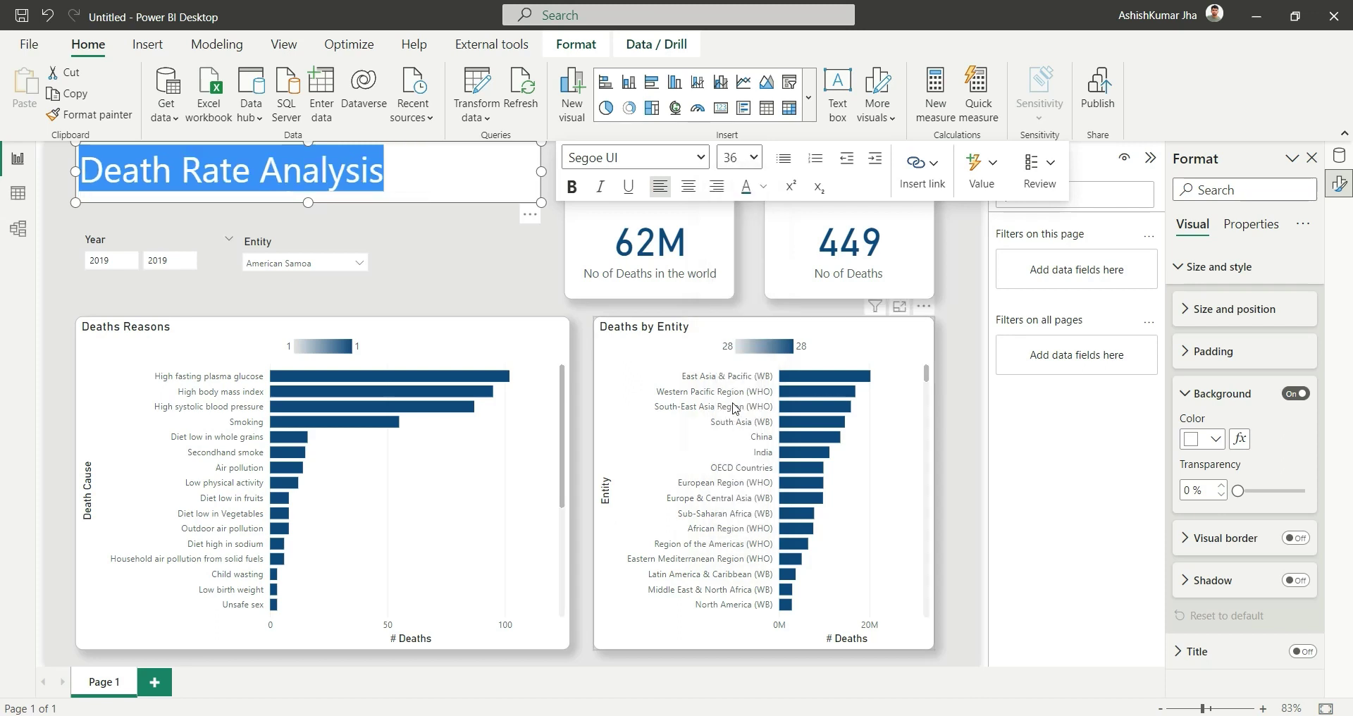
# Trim the heading box's height slightly and stretch it across the full width of the page.
pyautogui.moveTo(308, 203); pyautogui.dragTo(314, 201)
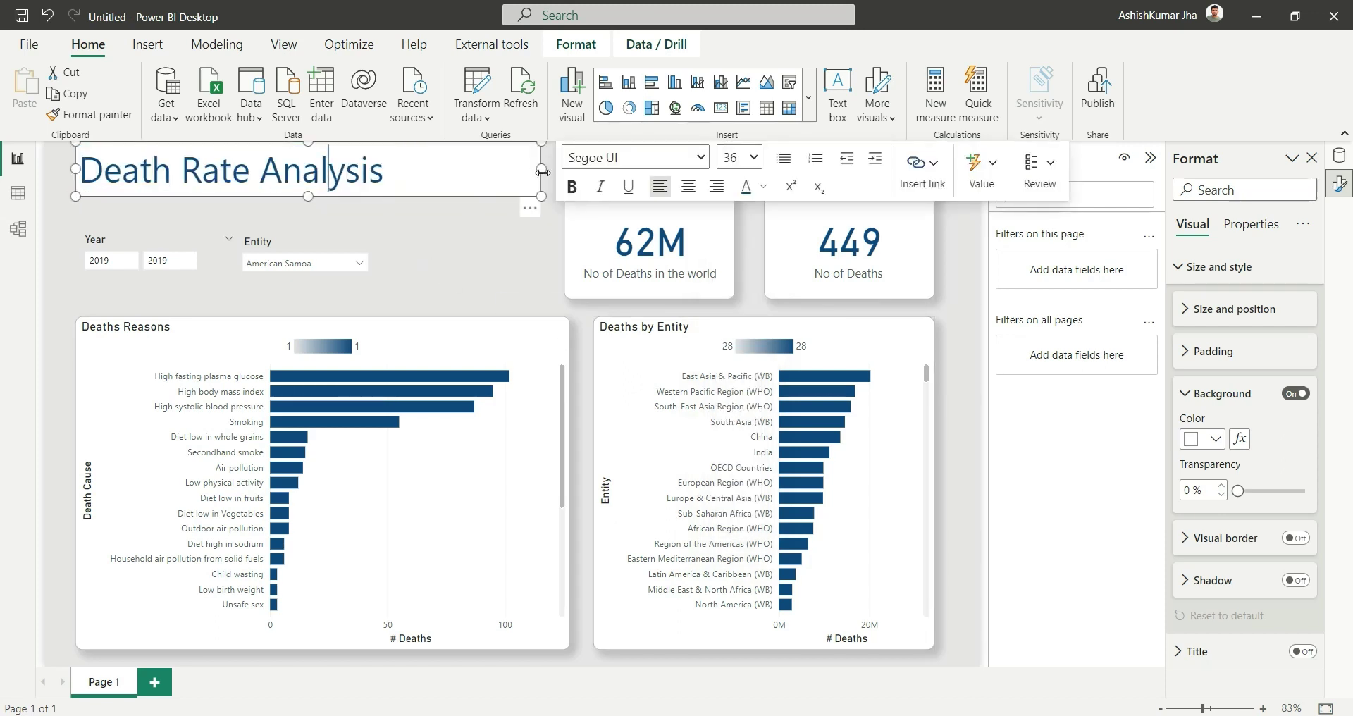
pyautogui.moveTo(542, 171); pyautogui.dragTo(978, 169)
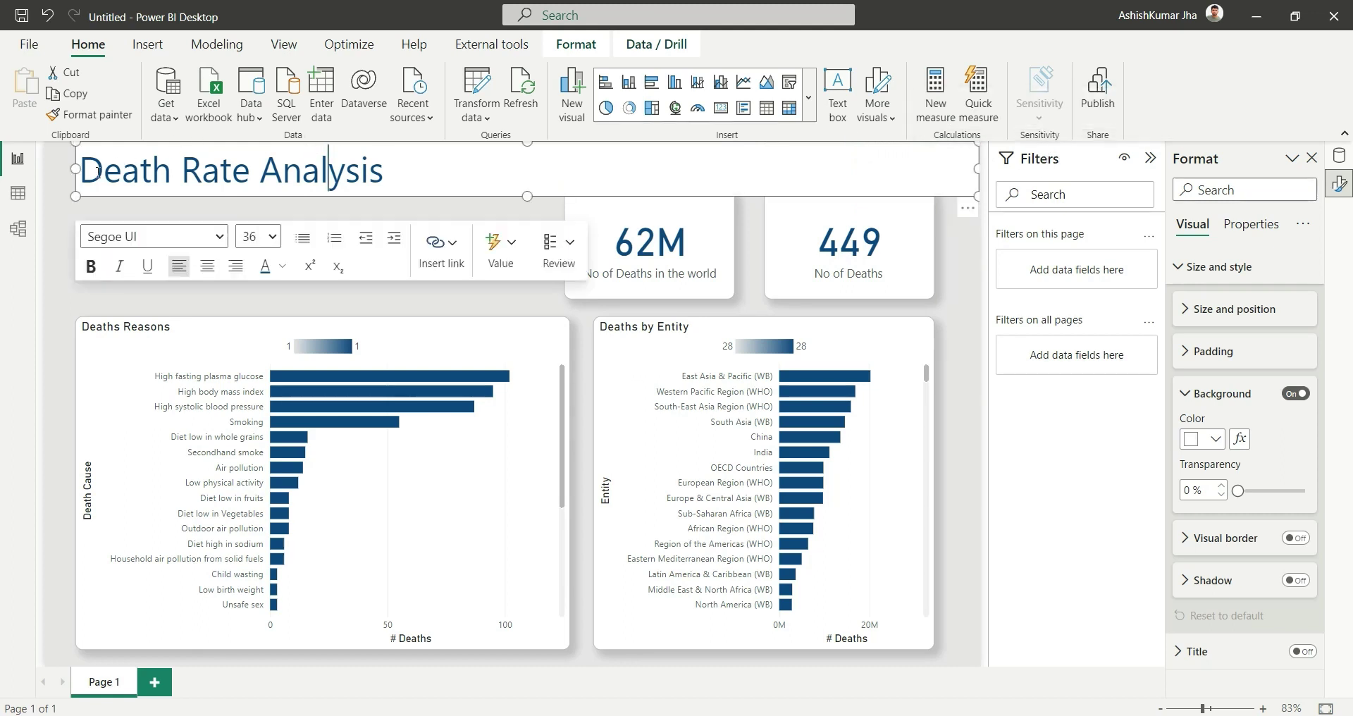
pyautogui.moveTo(75, 169); pyautogui.dragTo(8, 174)
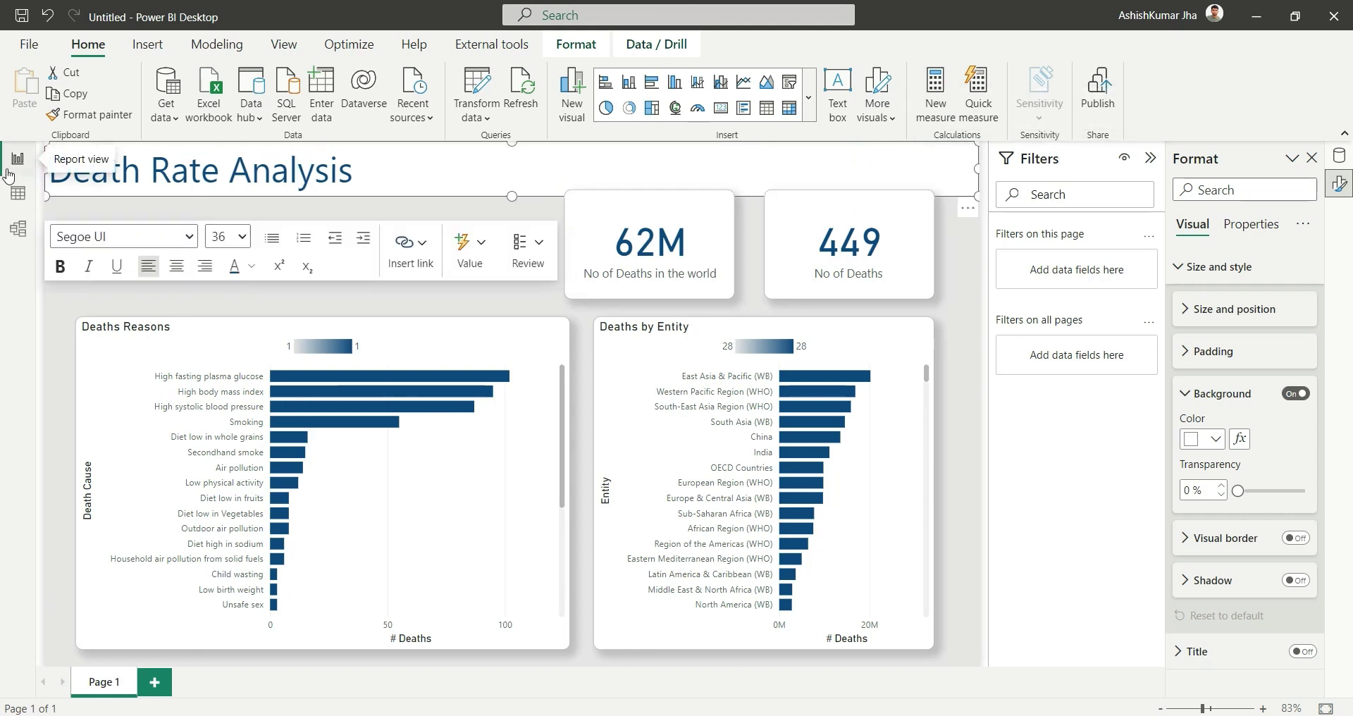
# Reduce the height of both death count cards equally from their upper edges, leaving a gap below the heading.
pyautogui.click(716, 249)
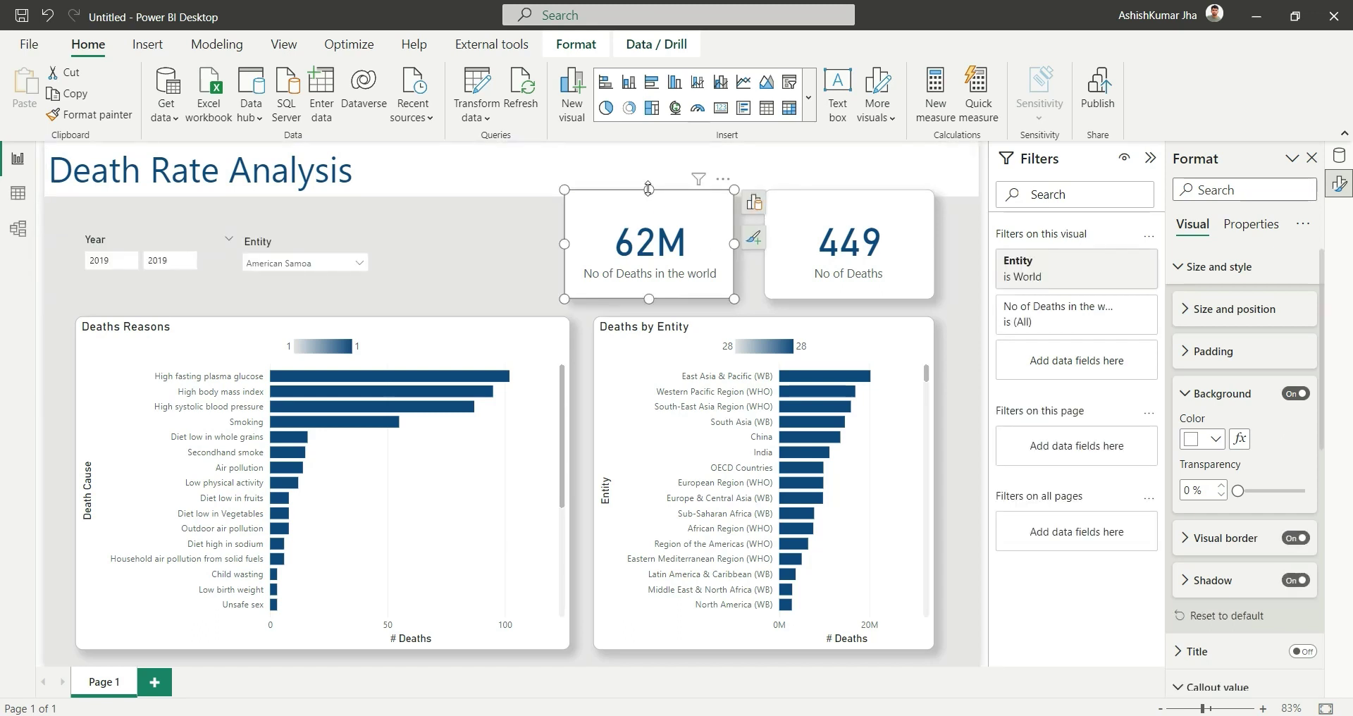
pyautogui.moveTo(648, 189); pyautogui.dragTo(649, 212)
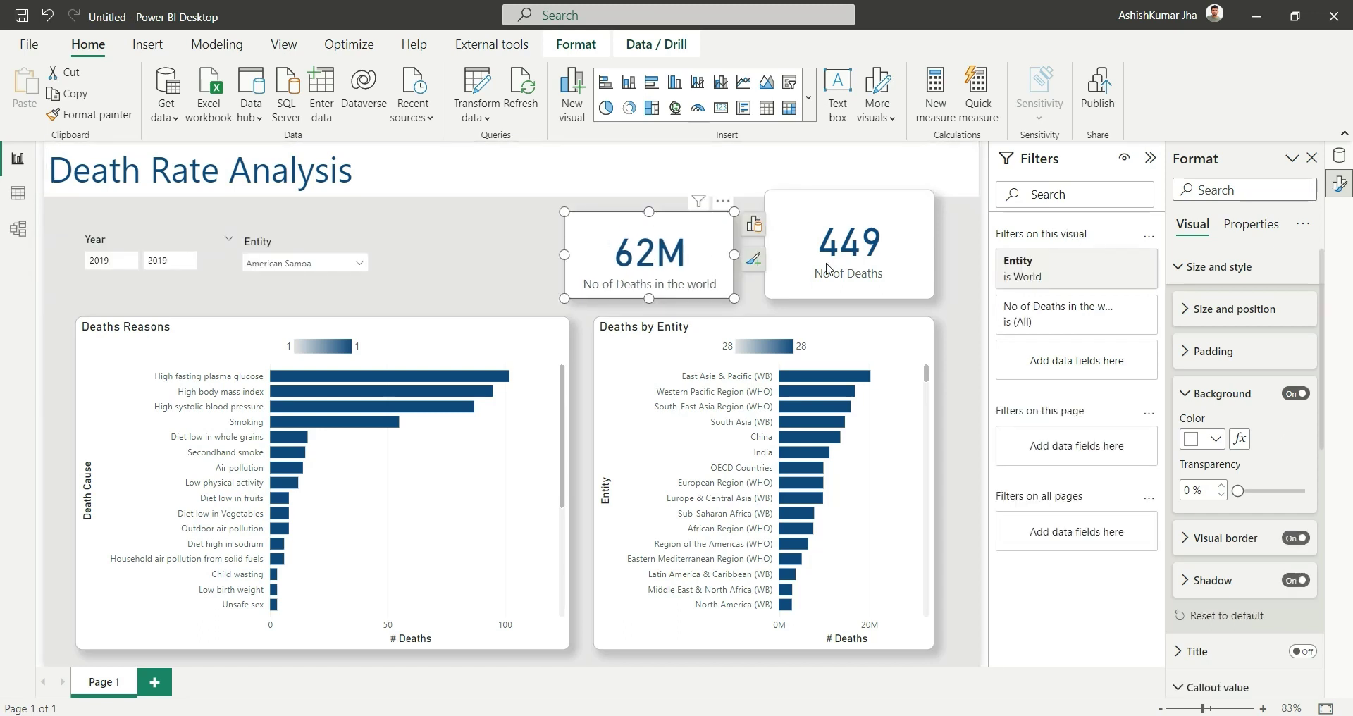
pyautogui.click(846, 208)
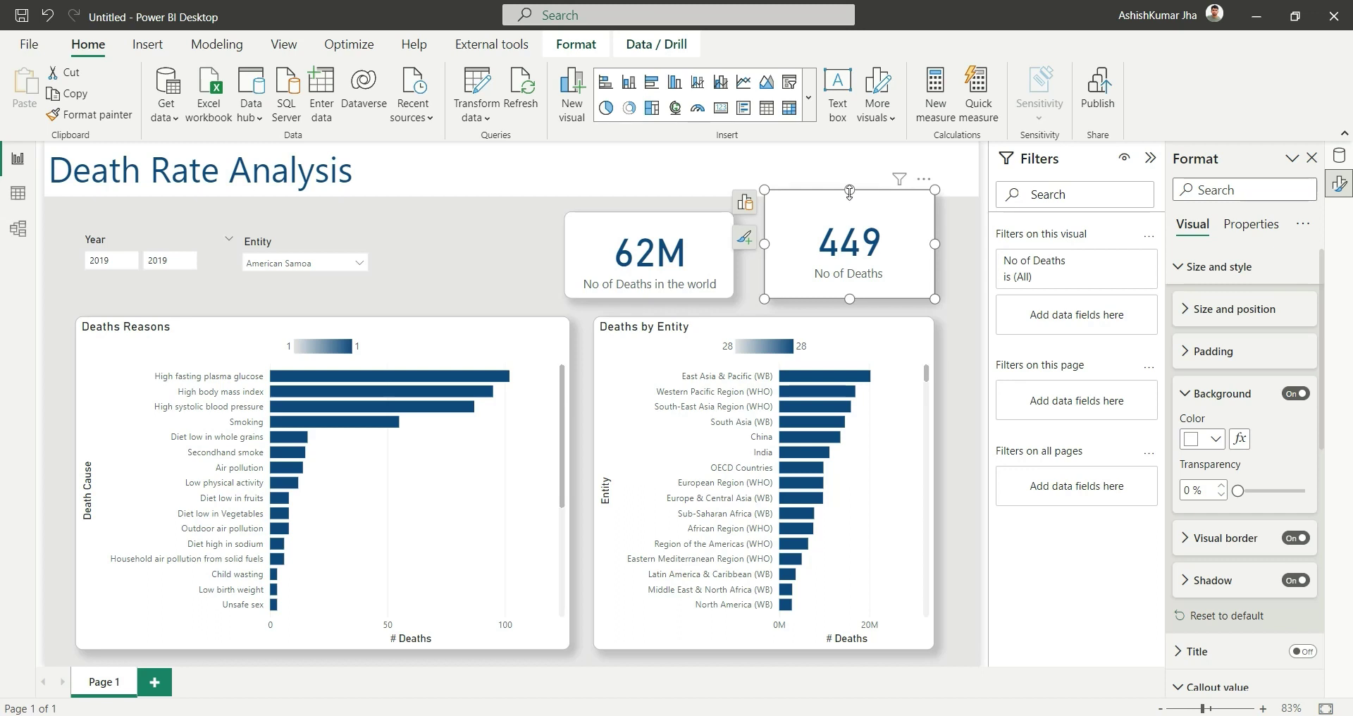
pyautogui.moveTo(850, 190); pyautogui.dragTo(850, 212)
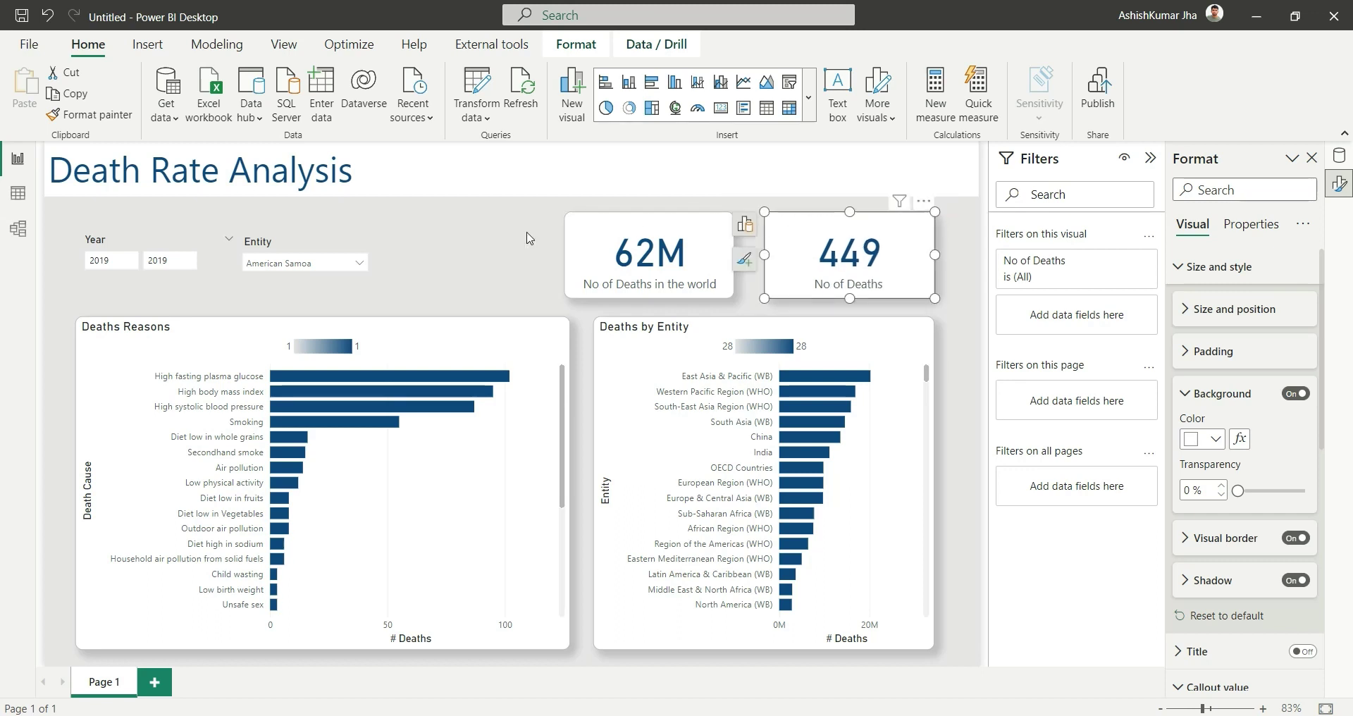
pyautogui.click(465, 250)
# Turn on the shadow for the Death Rate Analysis heading box.
pyautogui.click(620, 170)
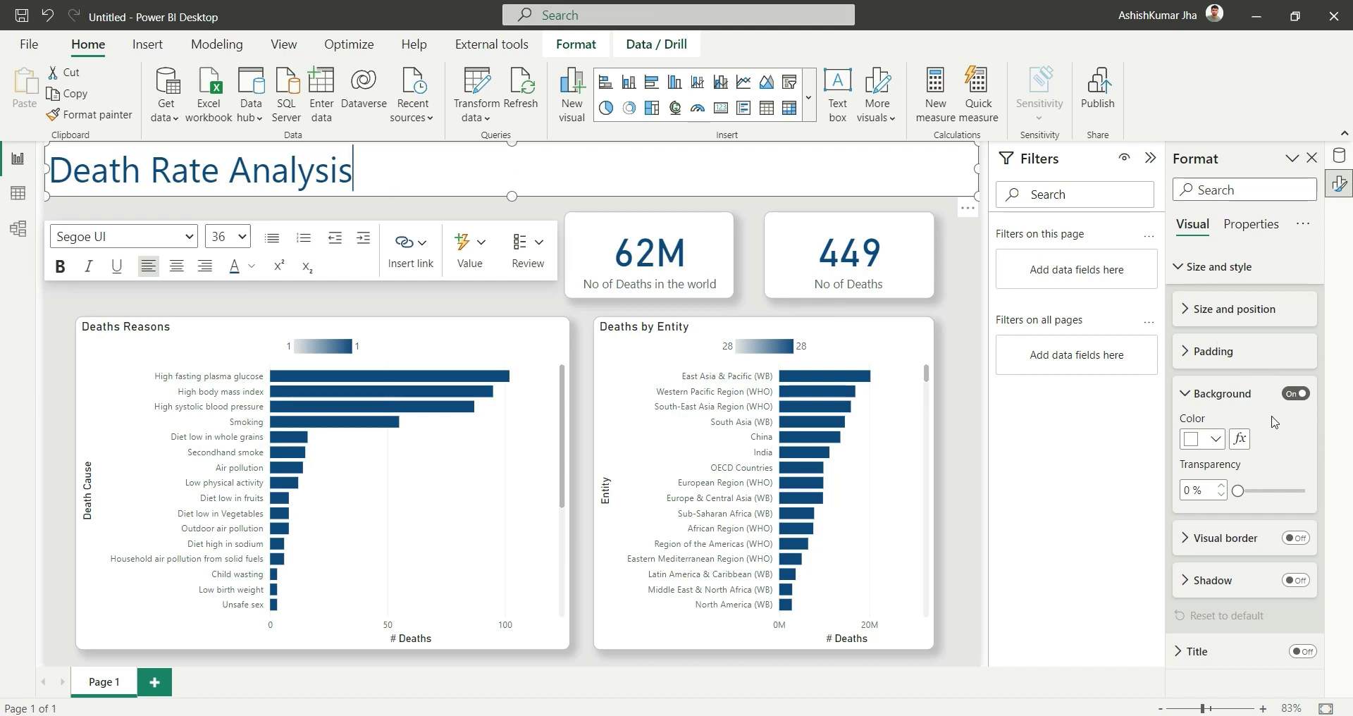
pyautogui.click(1294, 580)
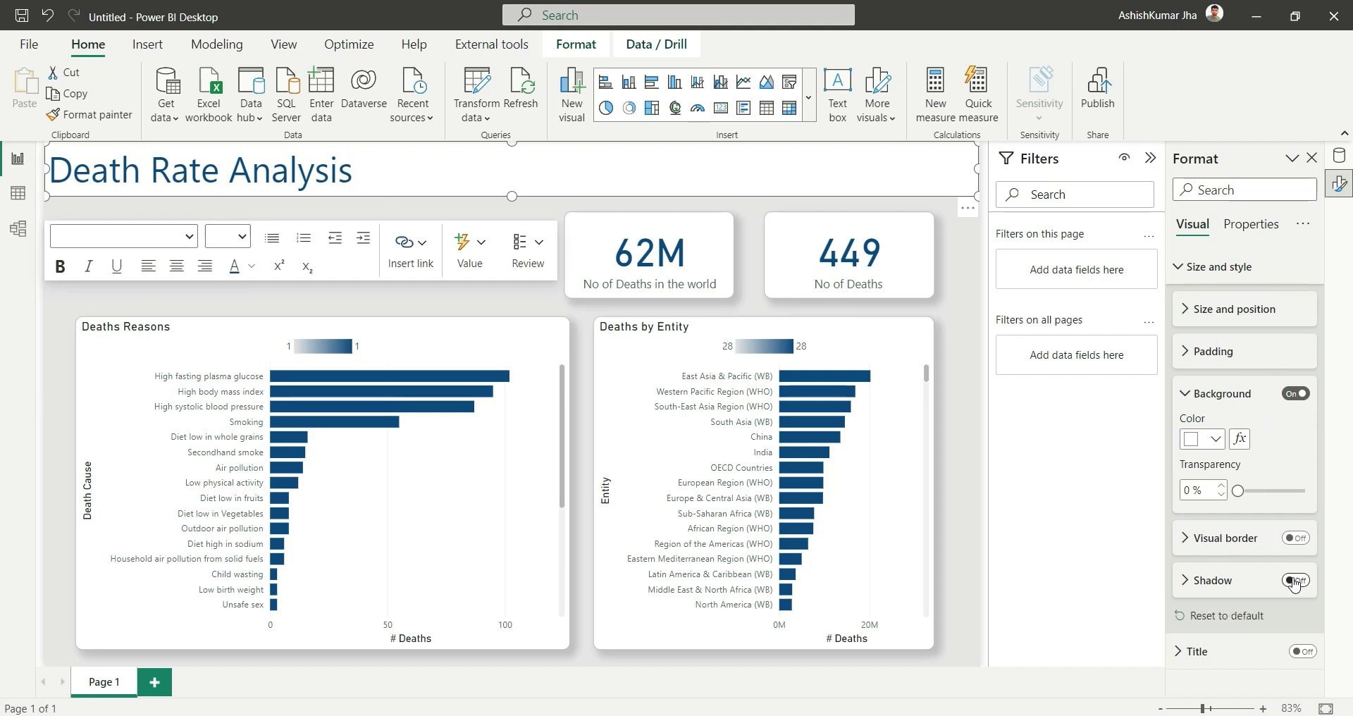
pyautogui.click(451, 277)
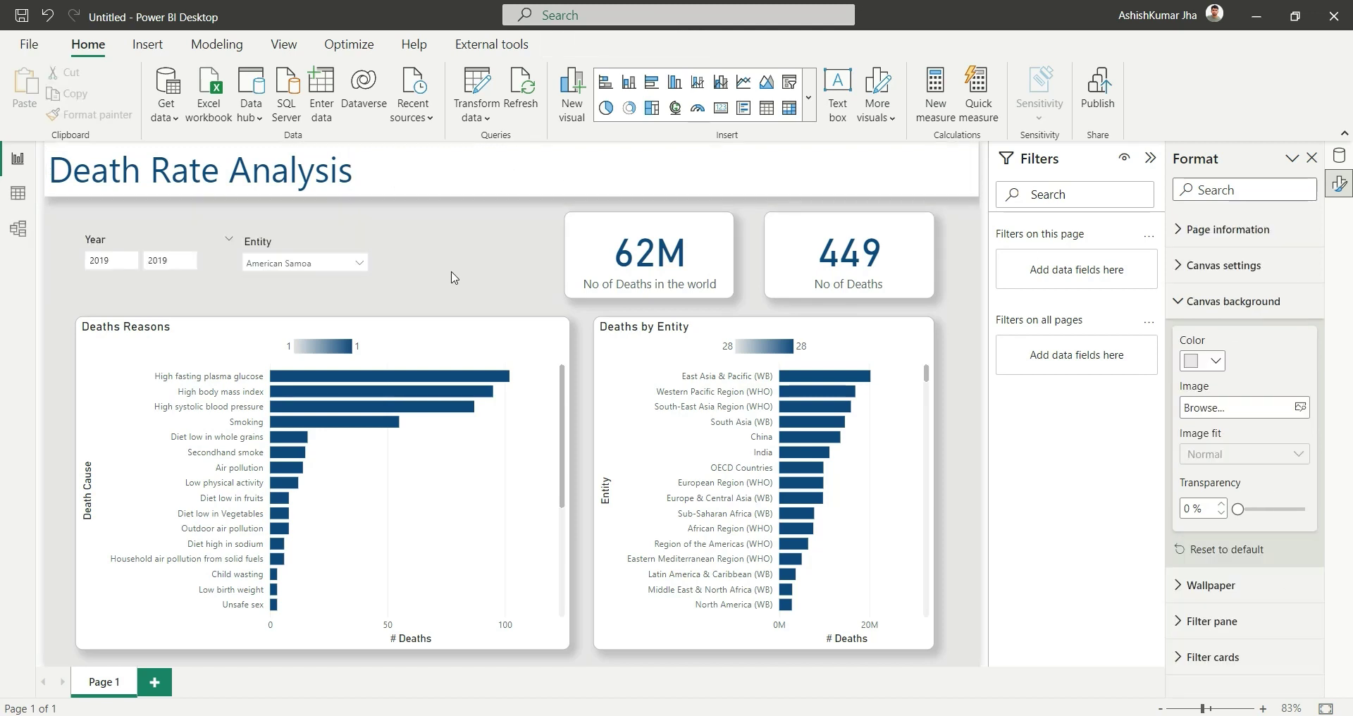